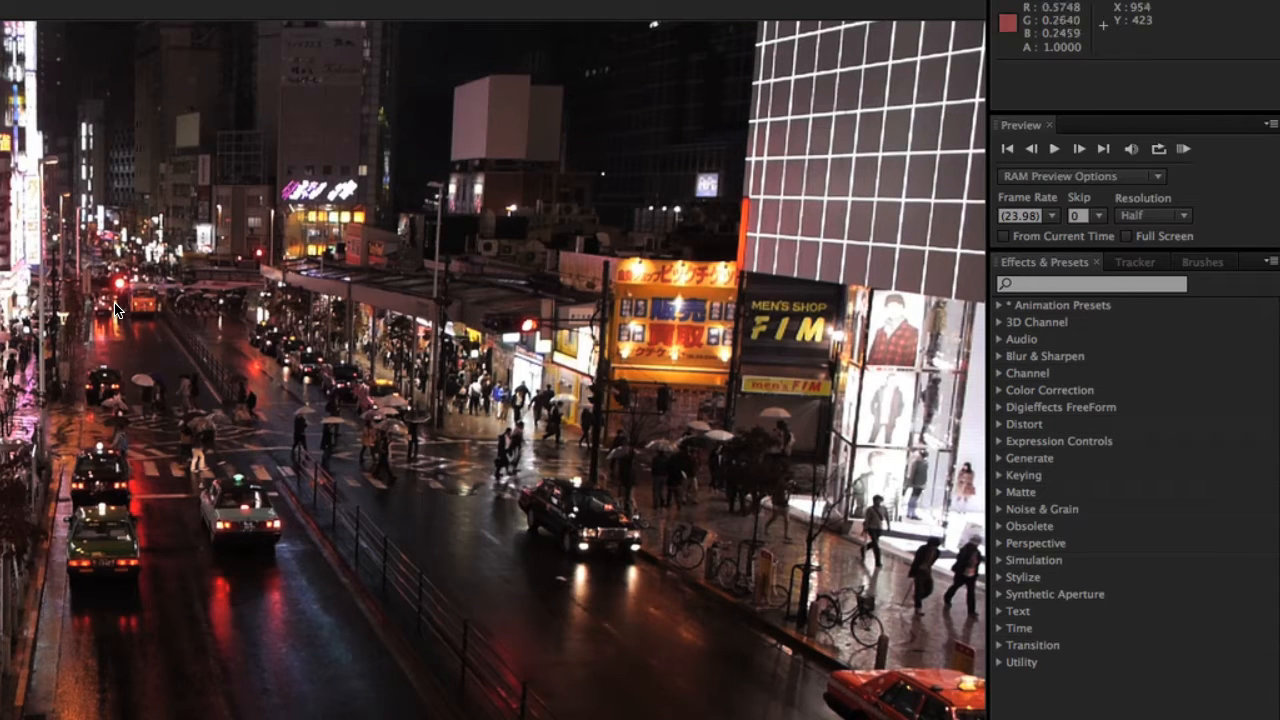
# Select the AUDITION layer in the TokyoRaw composition and expand the Cool presets of the ColorGHear Toolkit
pyautogui.click(1003, 306)
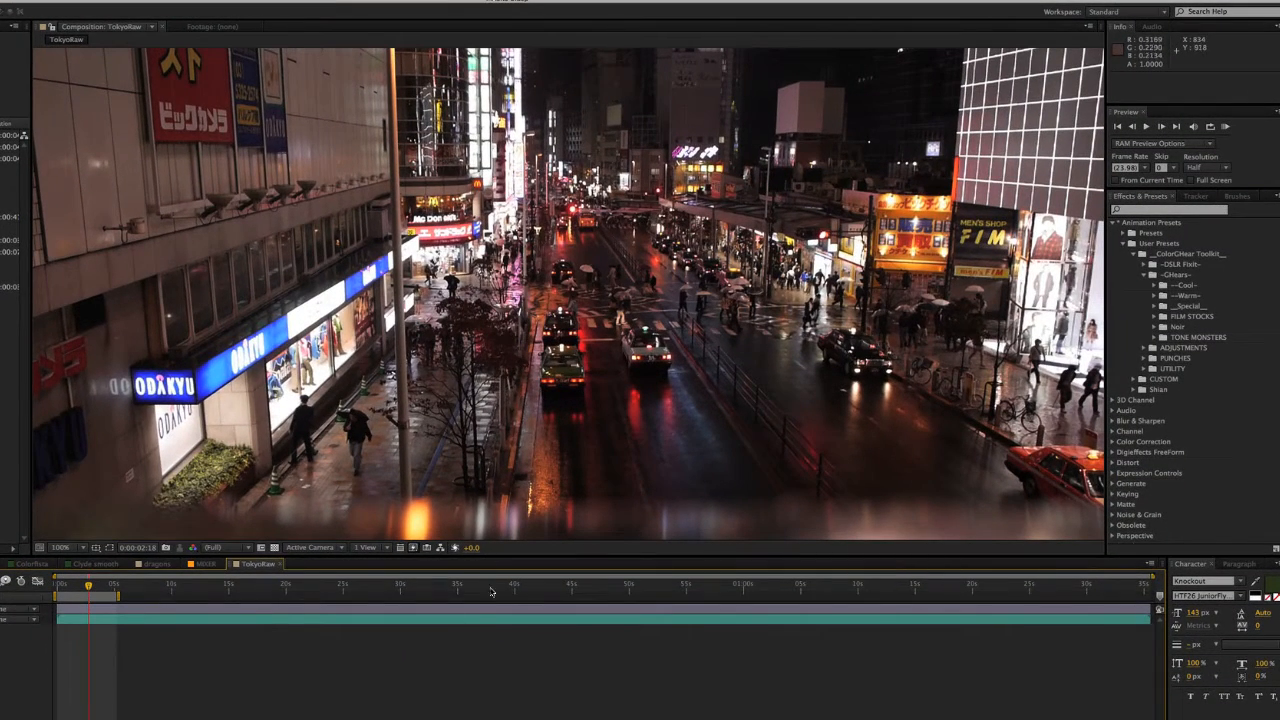
pyautogui.click(429, 606)
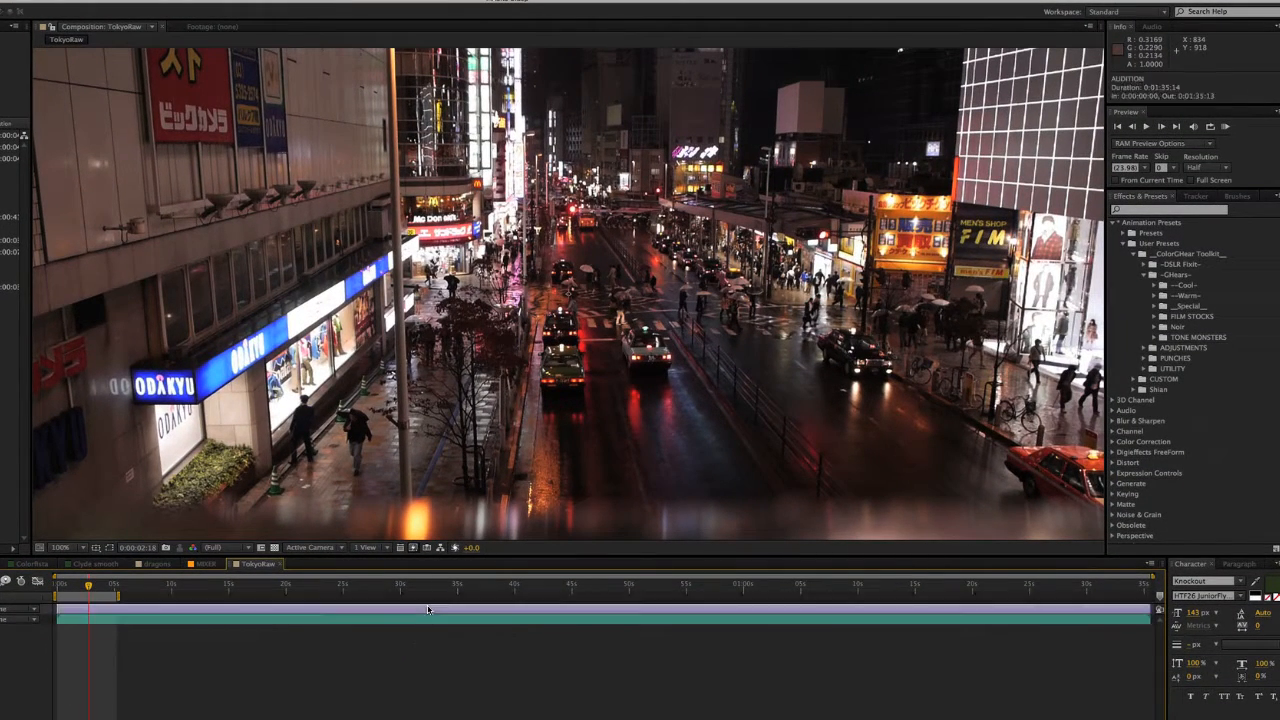
pyautogui.click(1154, 286)
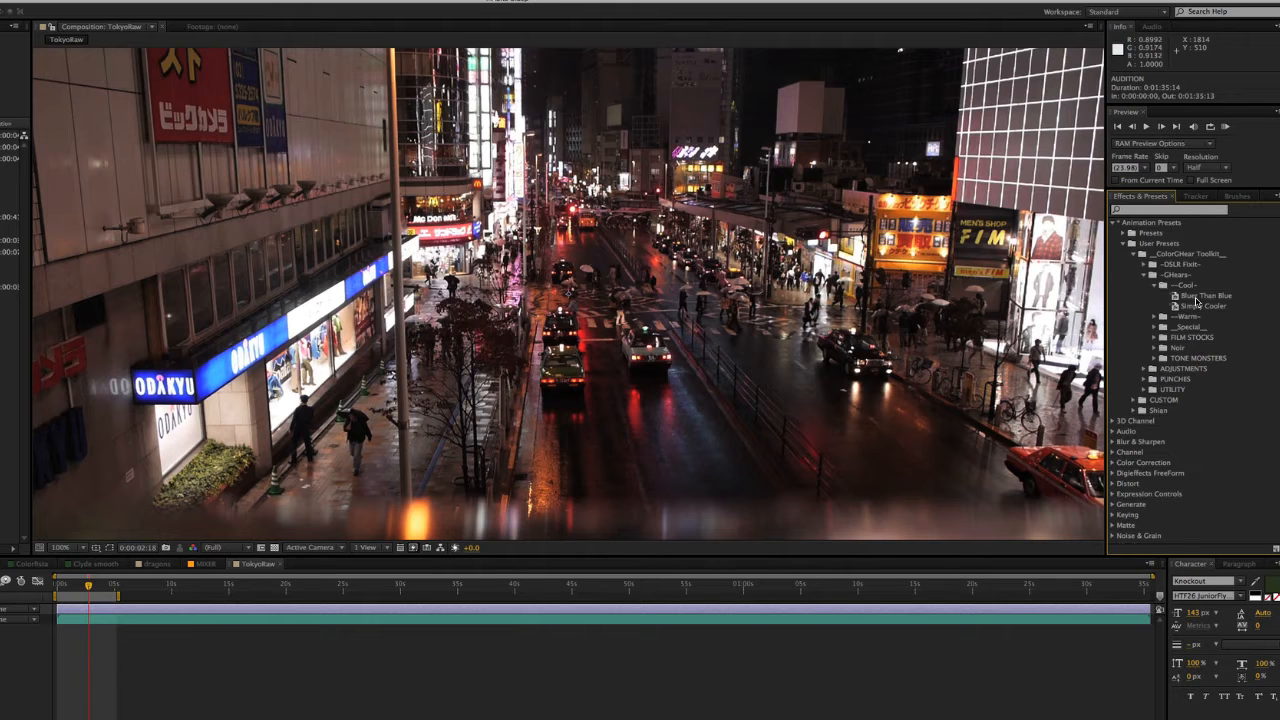
# Try the Bluer Than Blue and Simply Cooler presets on the AUDITION layer, undoing each one
pyautogui.moveTo(1197, 301); pyautogui.dragTo(810, 340)
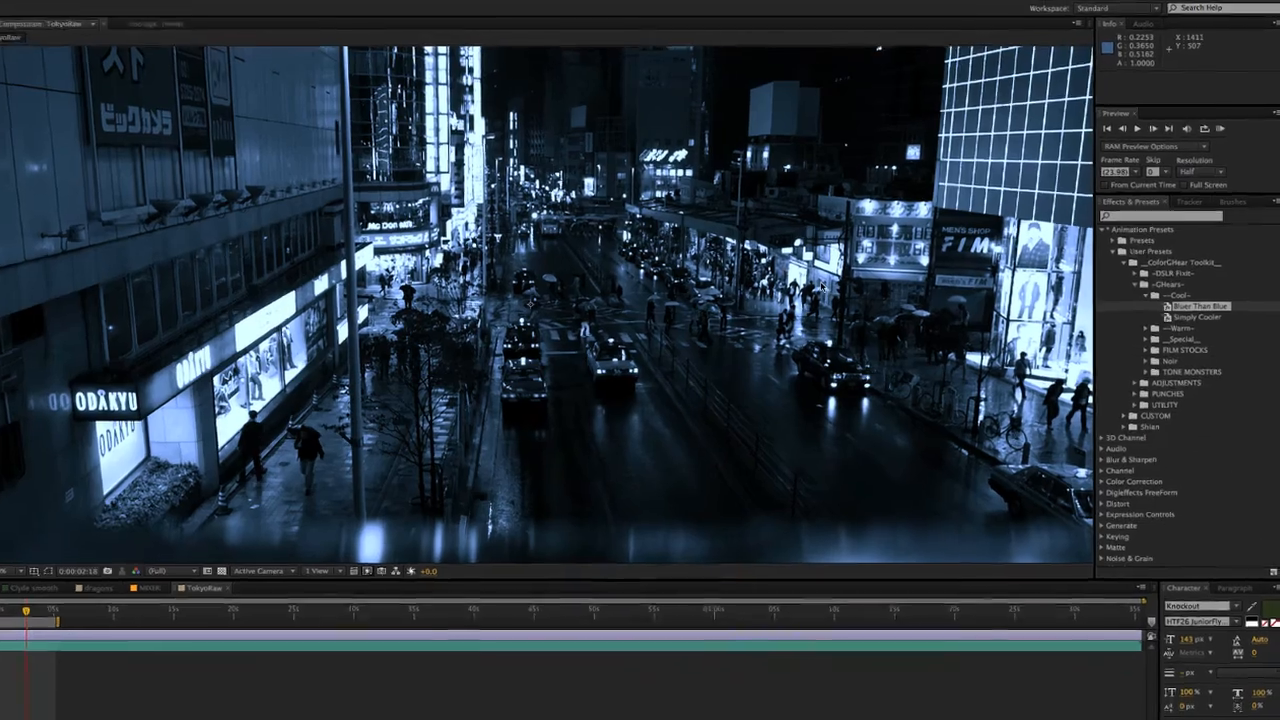
pyautogui.hotkey('ctrl', 'z')
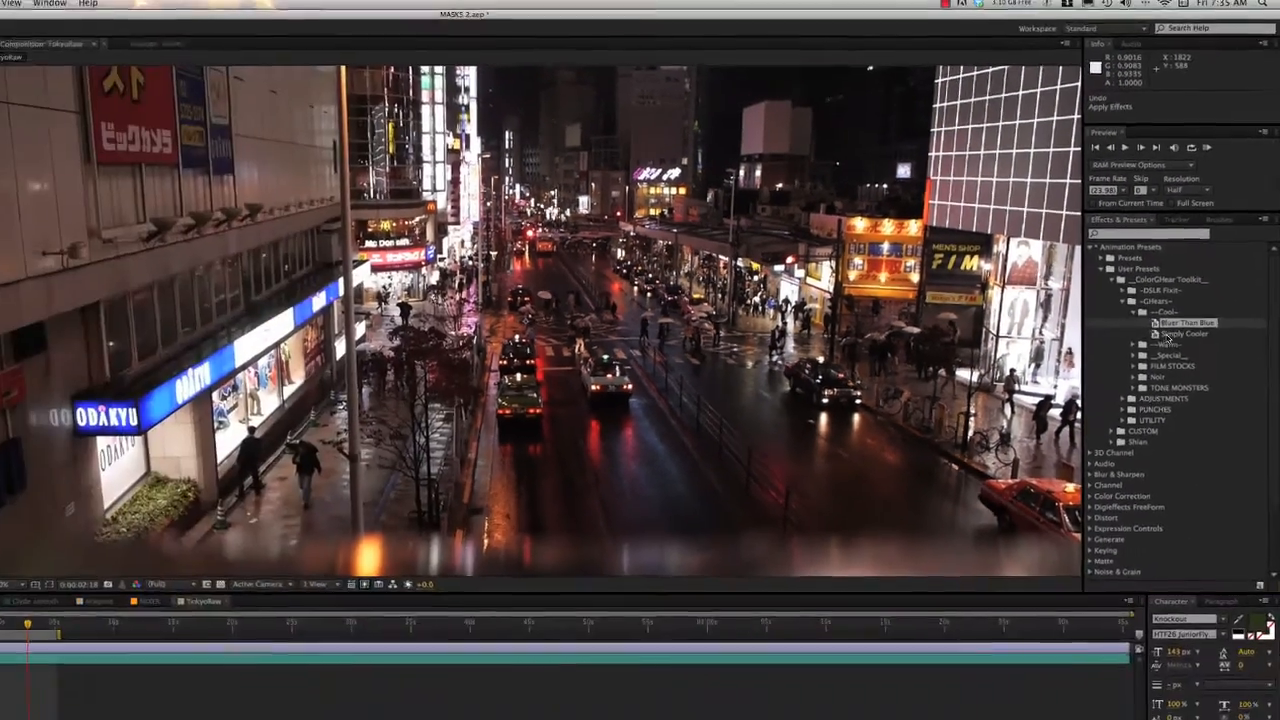
pyautogui.moveTo(1116, 443); pyautogui.dragTo(700, 482)
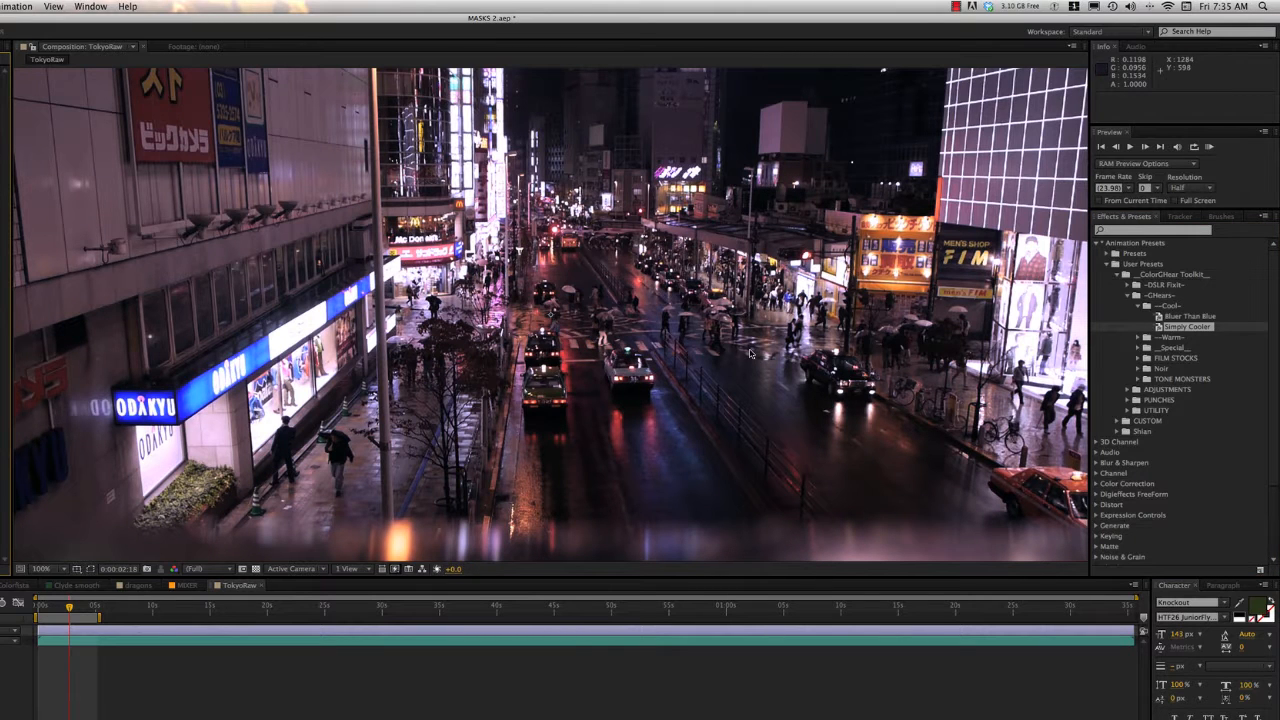
pyautogui.press('super+z')
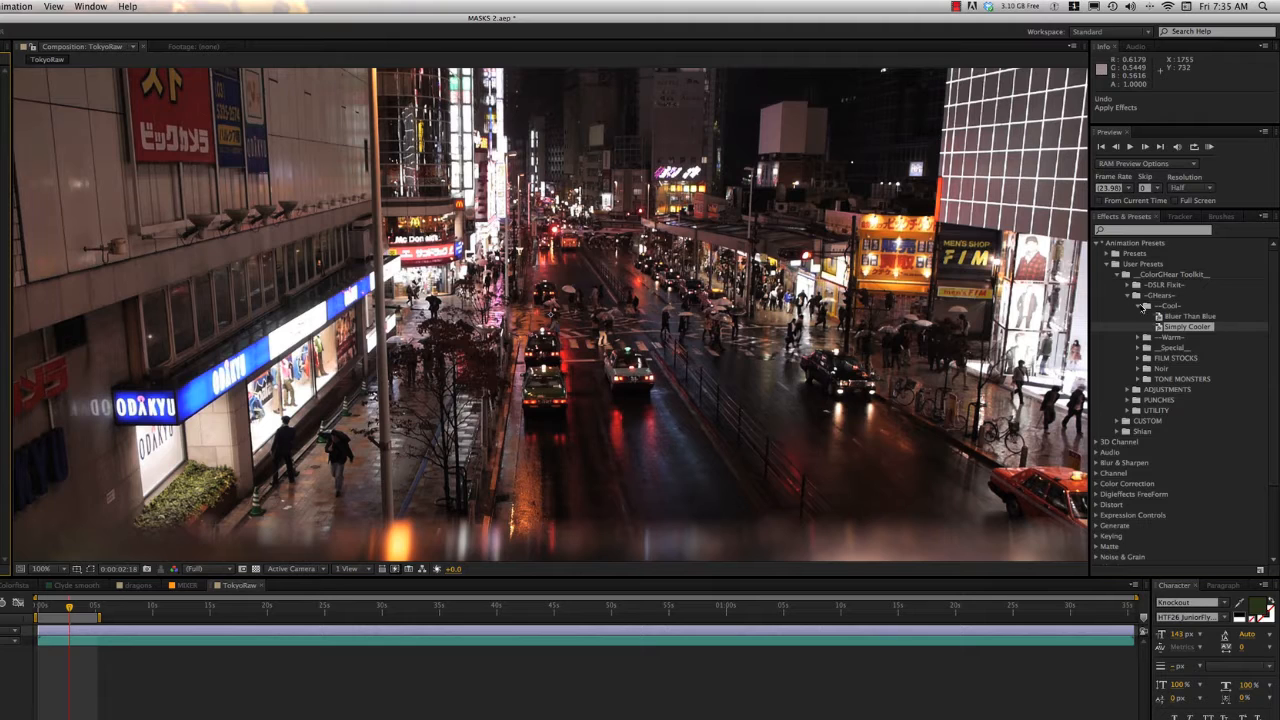
# Try the Simply Warmer, Much Warmer and Mega Warm presets from the Warm folder on the layer, undoing each one
pyautogui.click(1142, 306)
pyautogui.click(1138, 317)
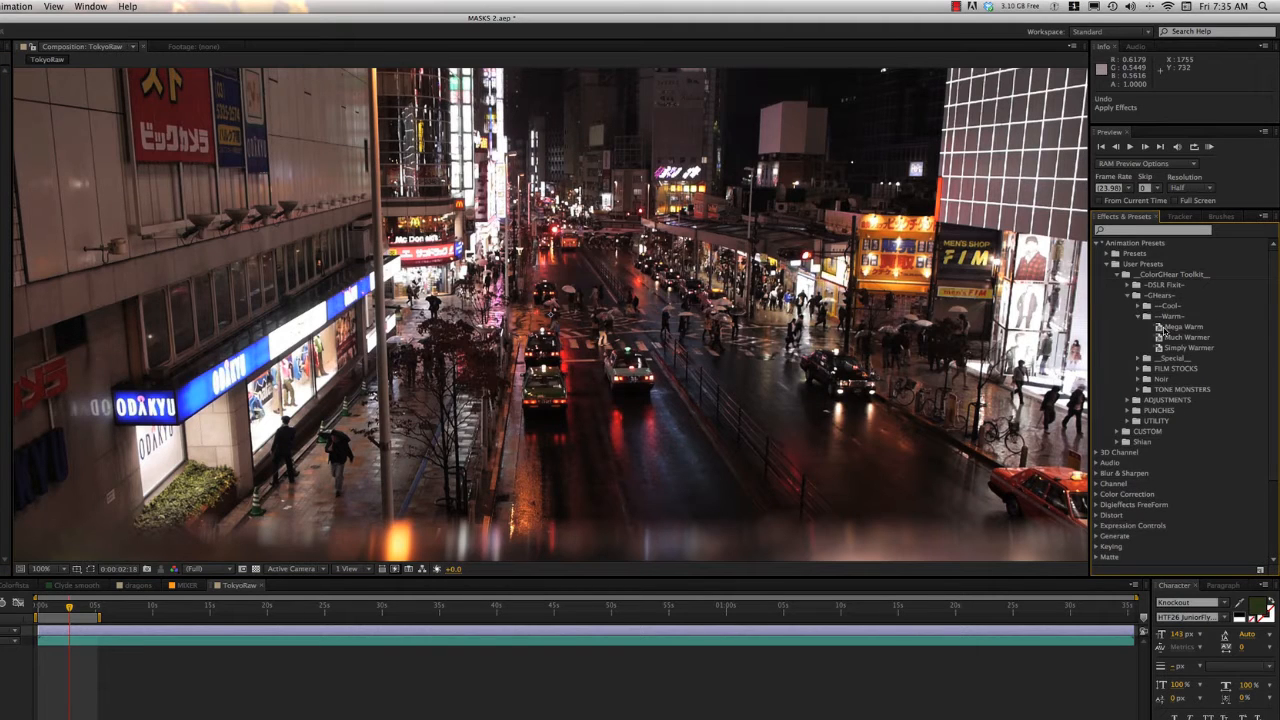
pyautogui.moveTo(1170, 348); pyautogui.dragTo(912, 350)
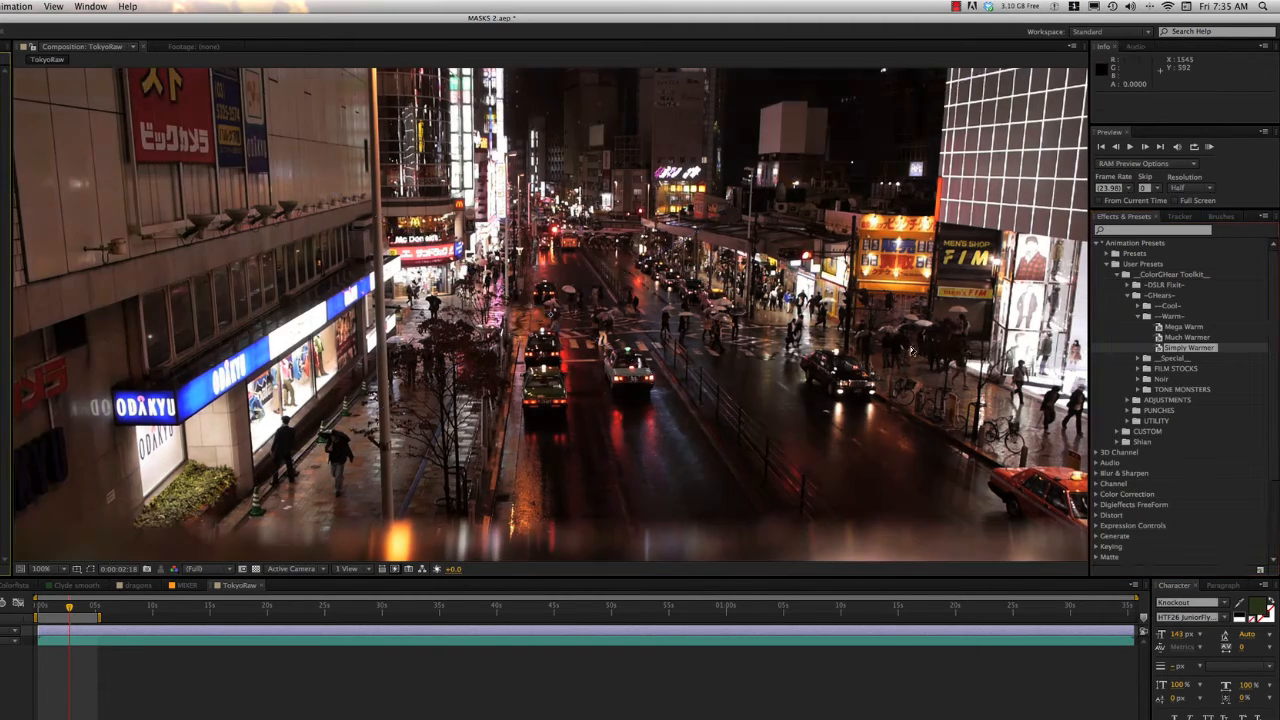
pyautogui.moveTo(1187, 337); pyautogui.dragTo(998, 356)
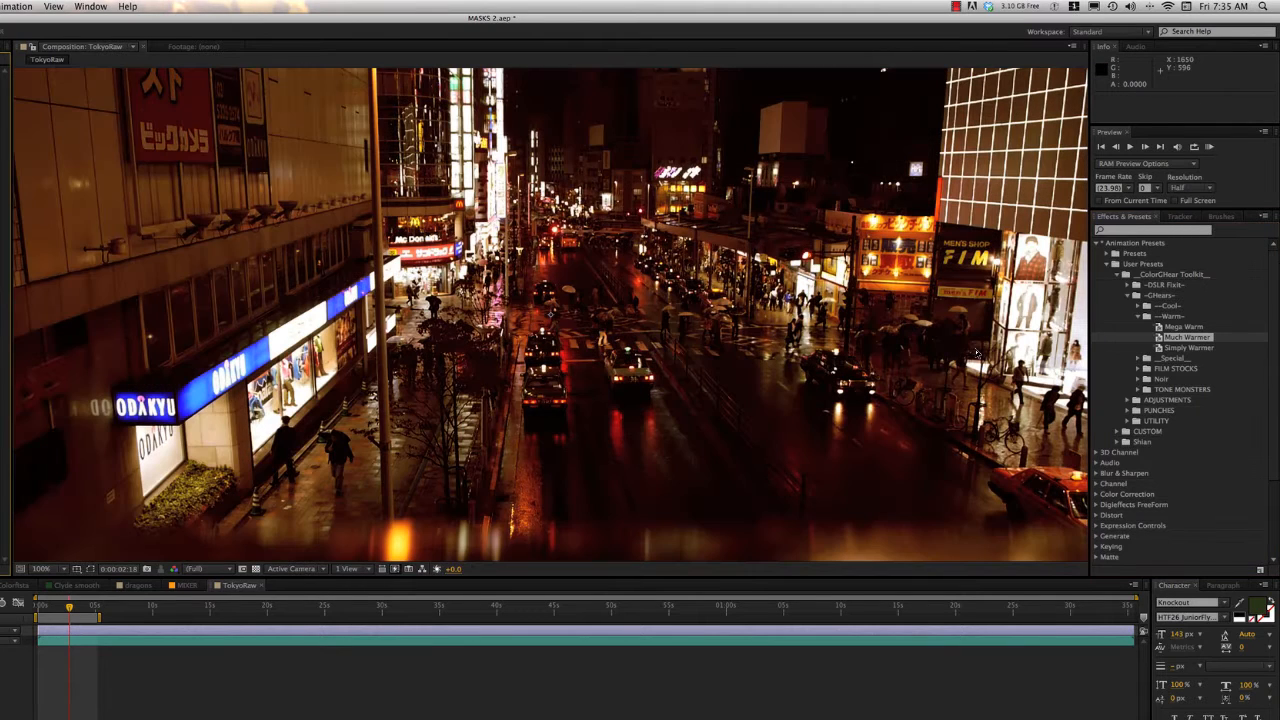
pyautogui.press('super+z')
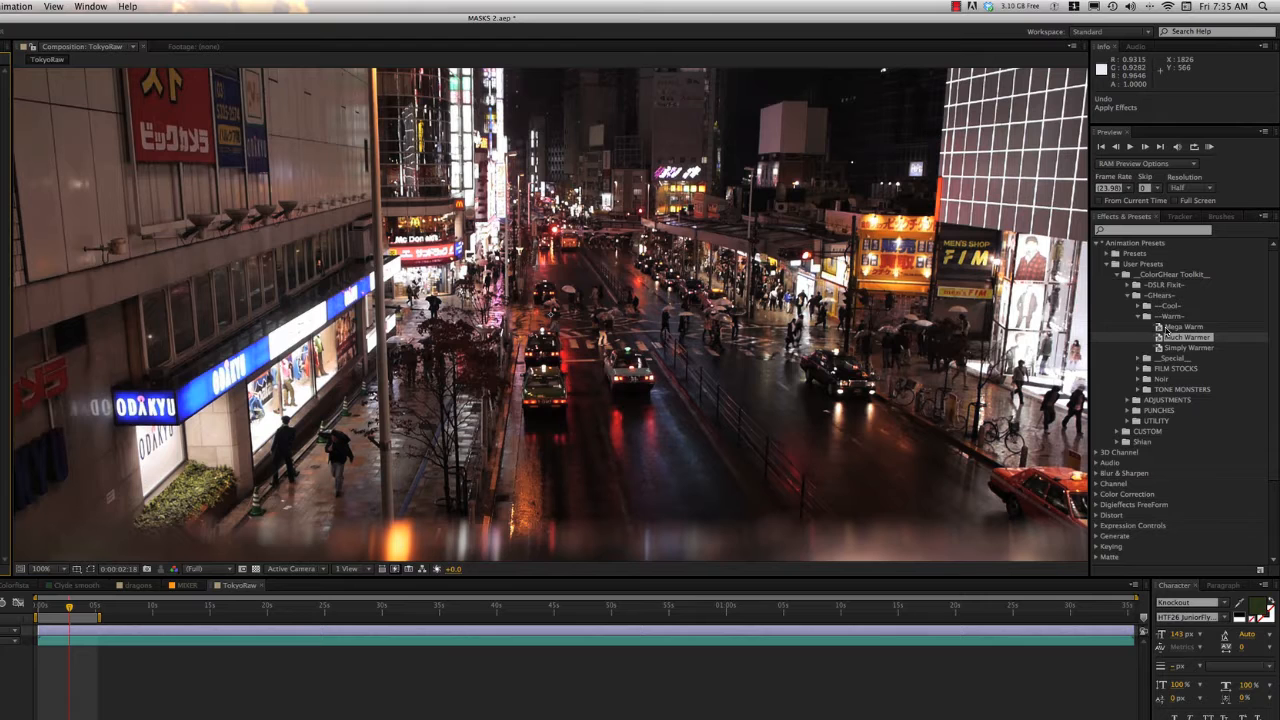
pyautogui.moveTo(1166, 331); pyautogui.dragTo(950, 345)
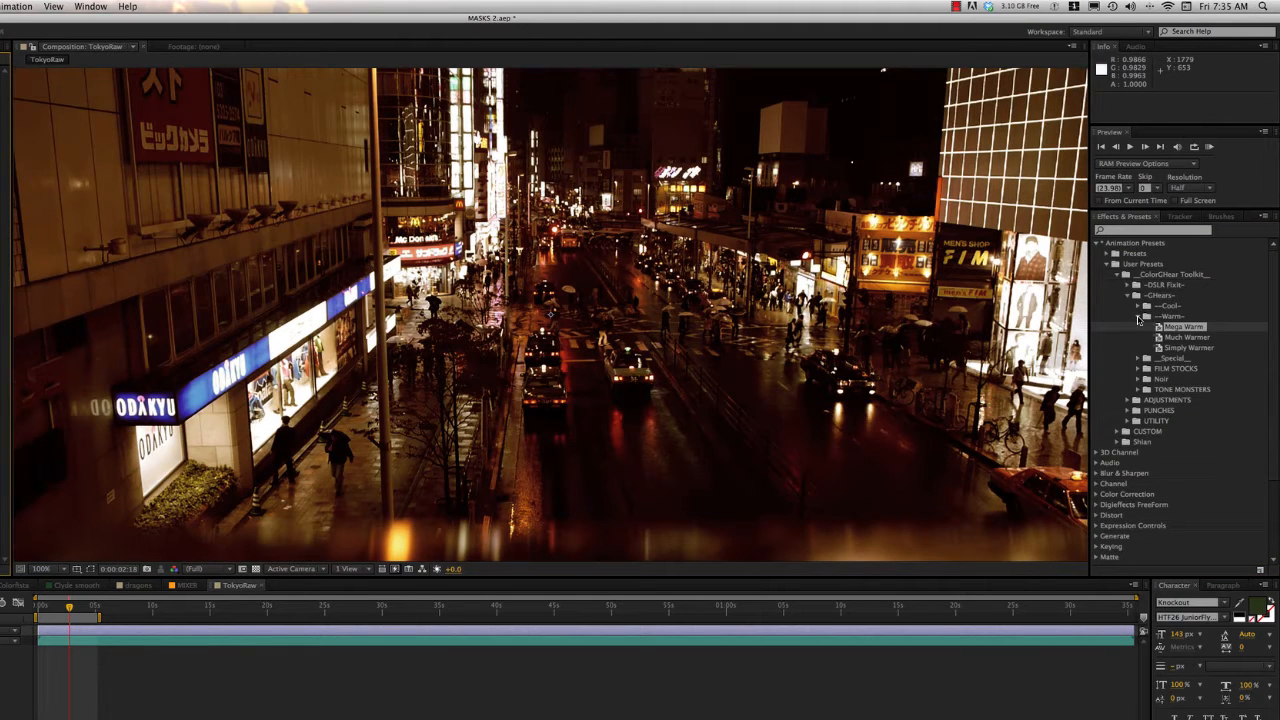
pyautogui.click(1138, 316)
pyautogui.press('super+z')
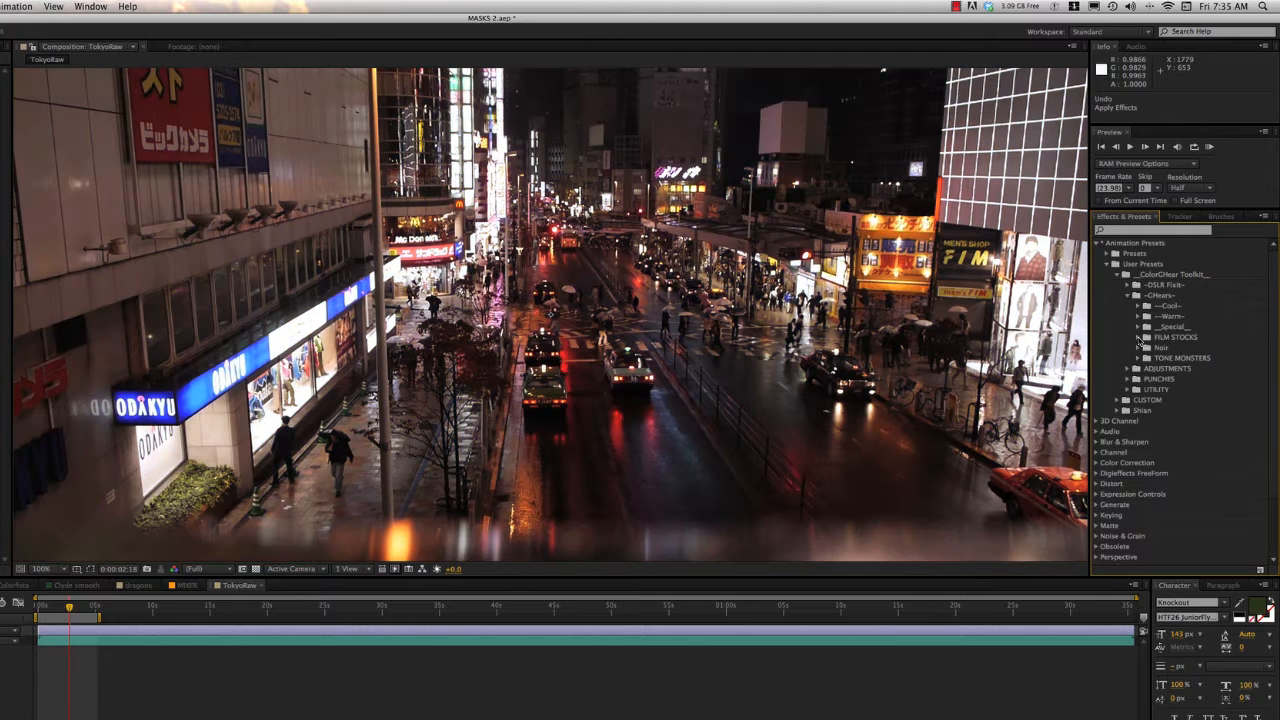
# Try the 2-strip color and HULK presets from the FILM STOCKS folder on the layer, undoing each one
pyautogui.click(1138, 327)
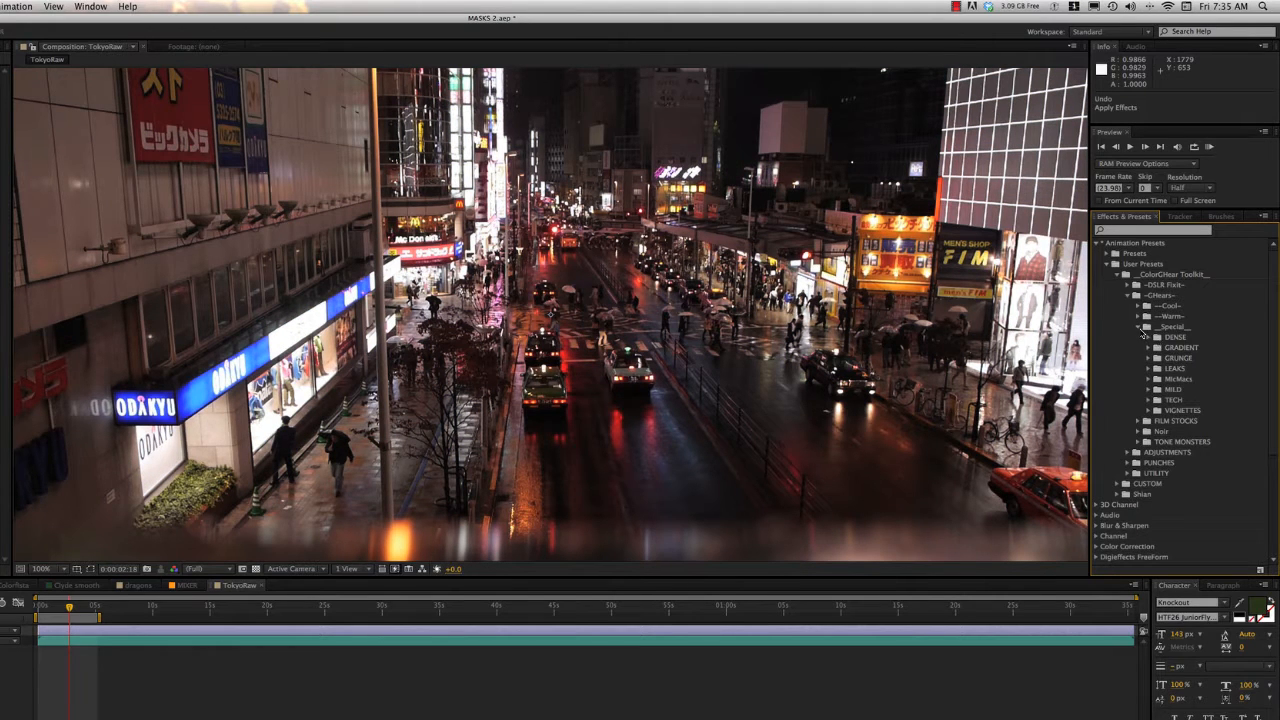
pyautogui.click(1140, 327)
pyautogui.click(1139, 337)
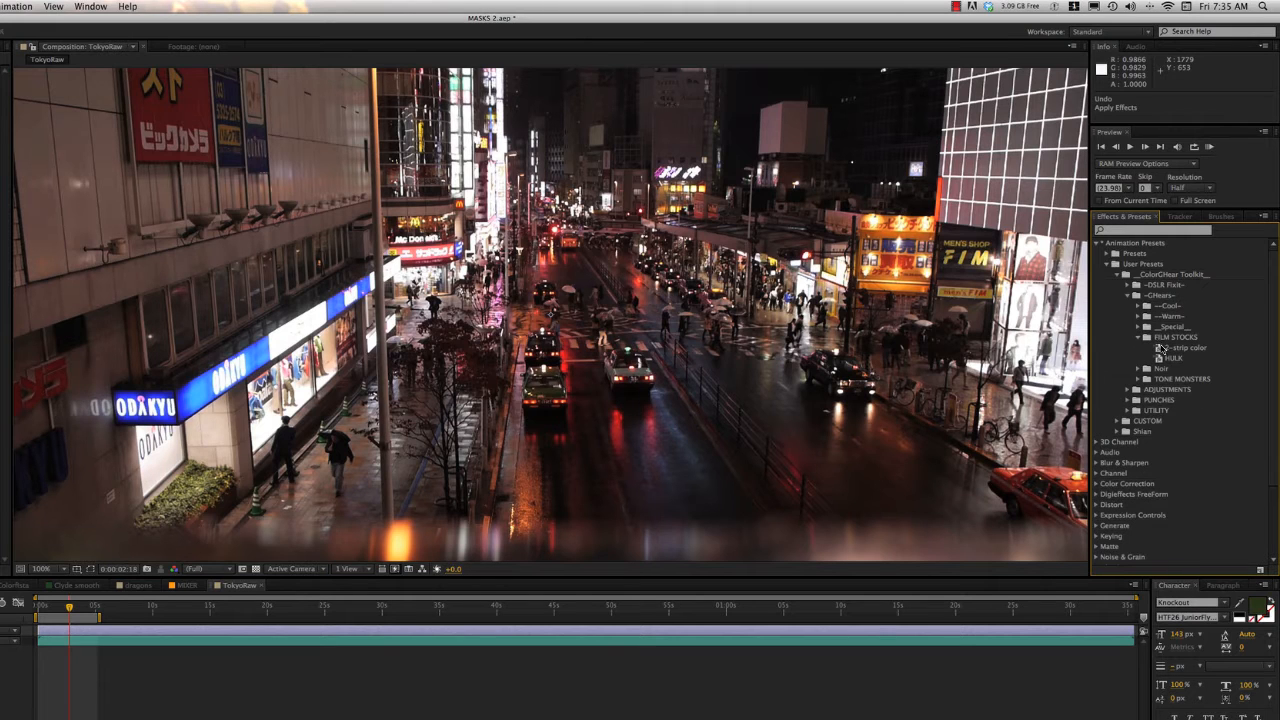
pyautogui.moveTo(1160, 347); pyautogui.dragTo(572, 327)
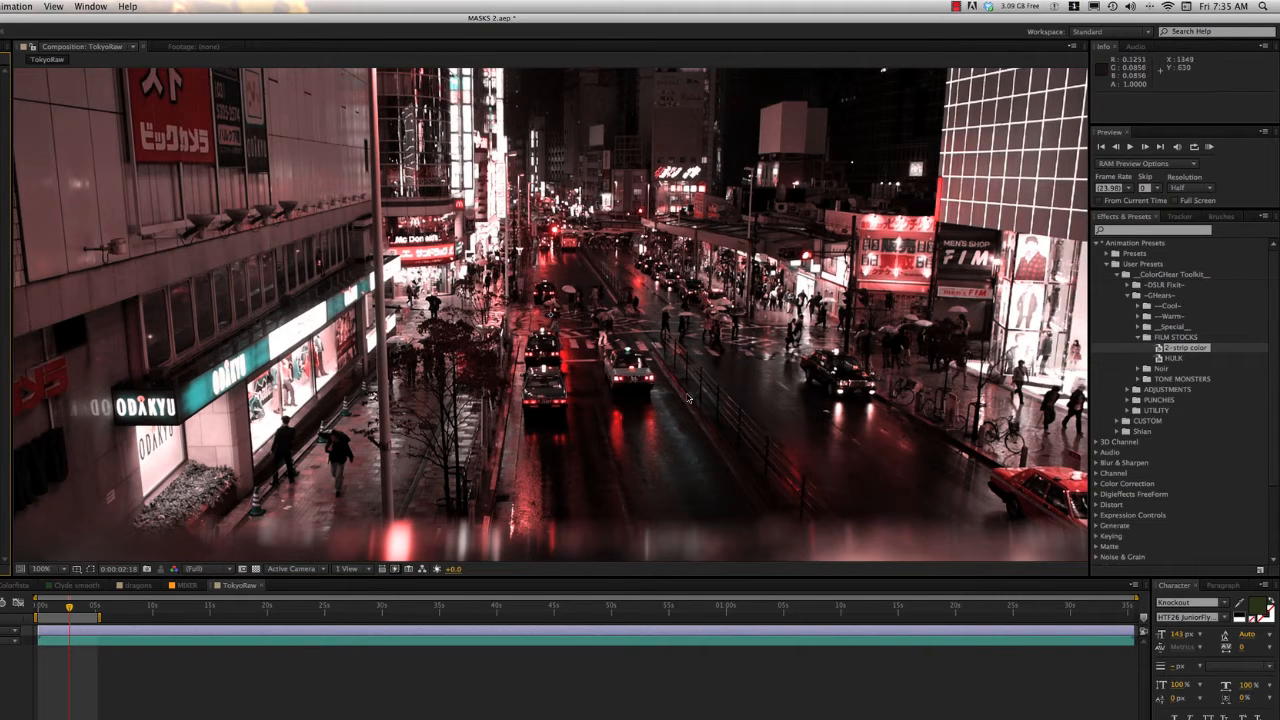
pyautogui.press('super+z')
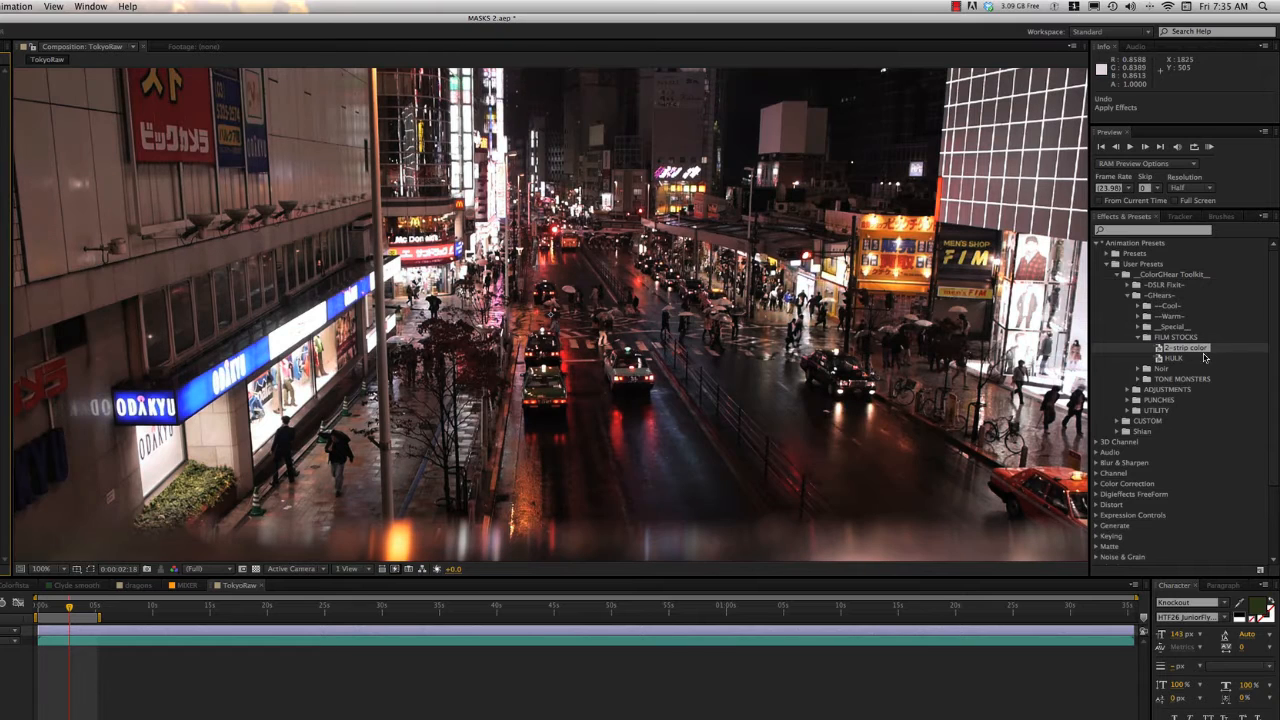
pyautogui.moveTo(1177, 363); pyautogui.dragTo(790, 298)
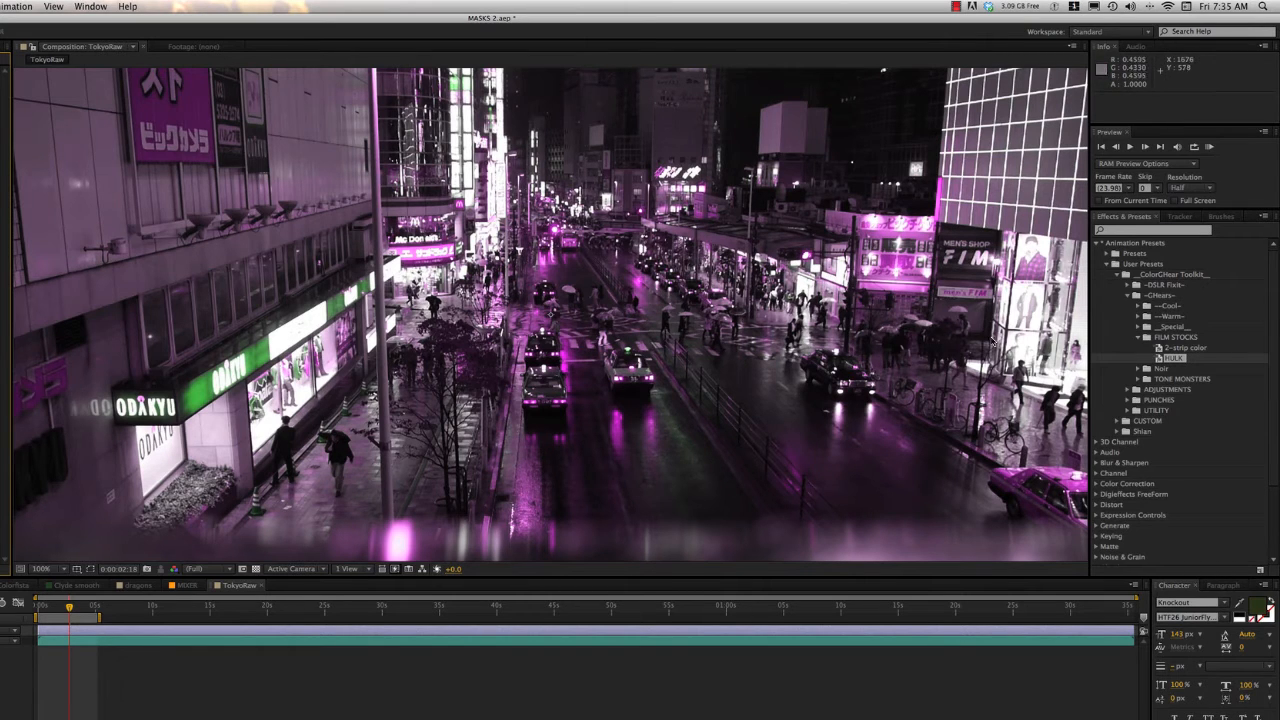
pyautogui.press('super+z')
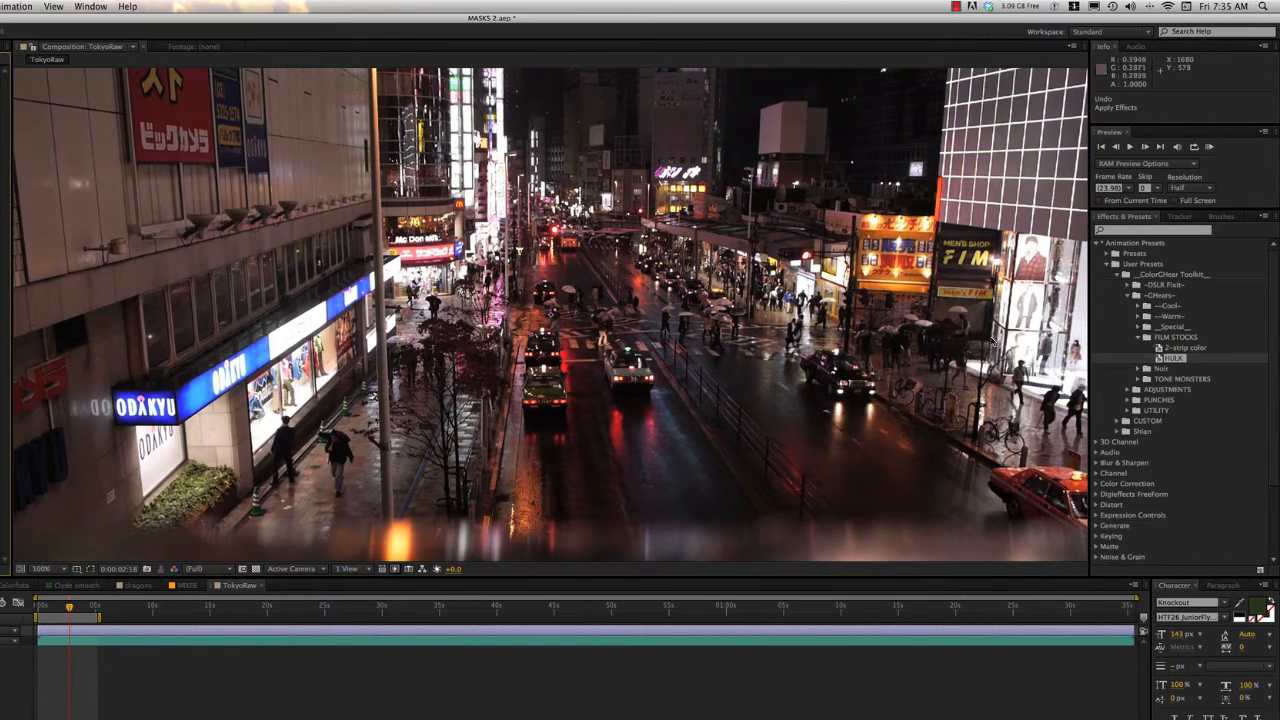
# Try the Noir, Noir Medium and Noir Ultra black-and-white presets on the layer, undoing each one
pyautogui.click(1140, 338)
pyautogui.click(1140, 348)
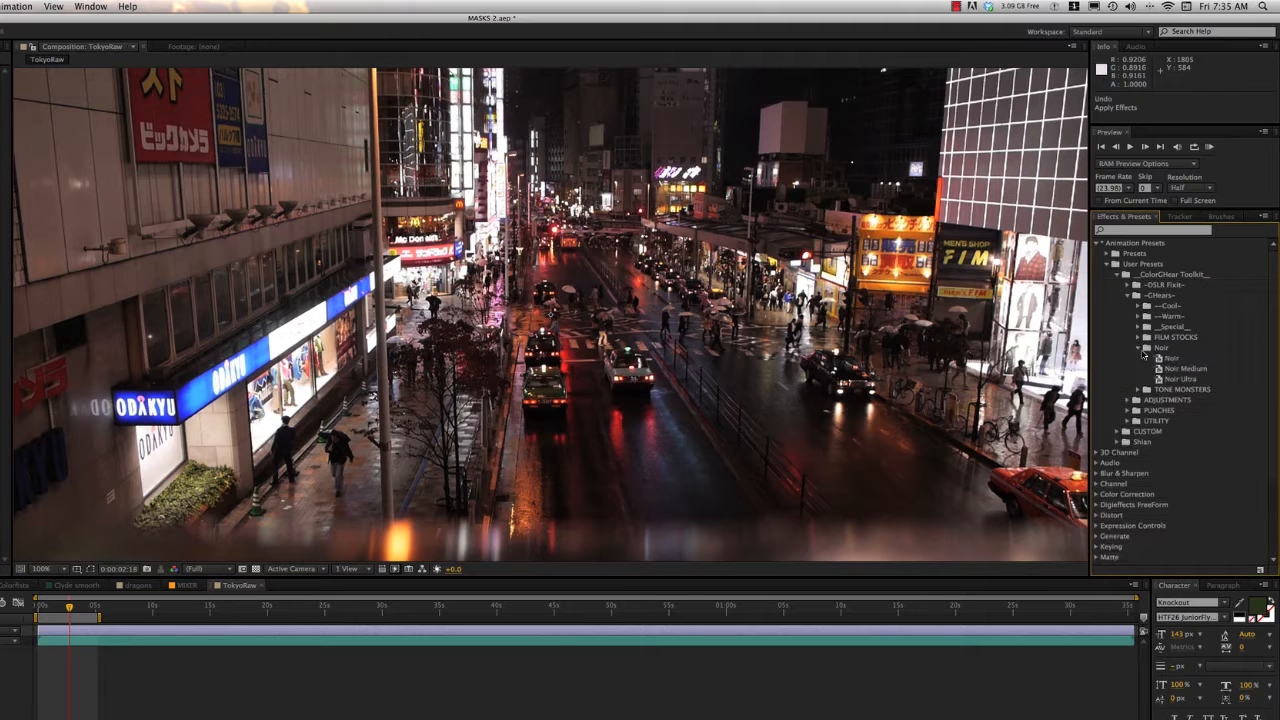
pyautogui.moveTo(1157, 358); pyautogui.dragTo(914, 354)
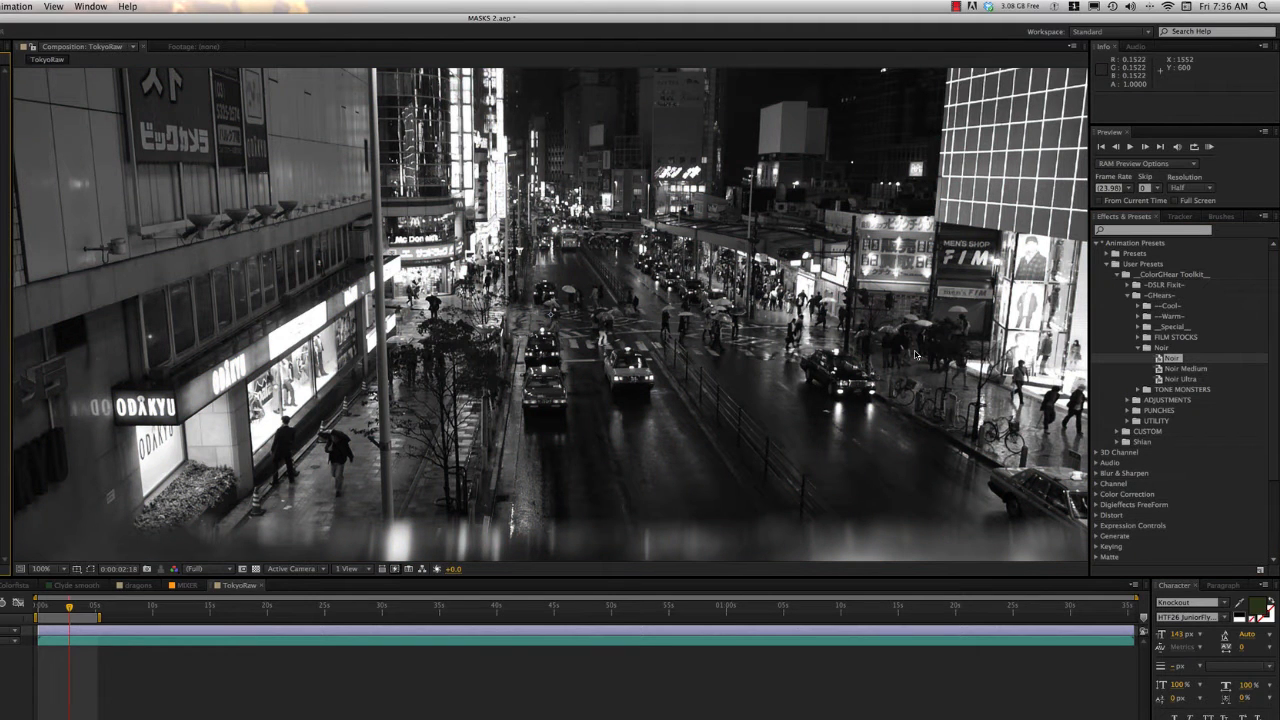
pyautogui.press('super+z')
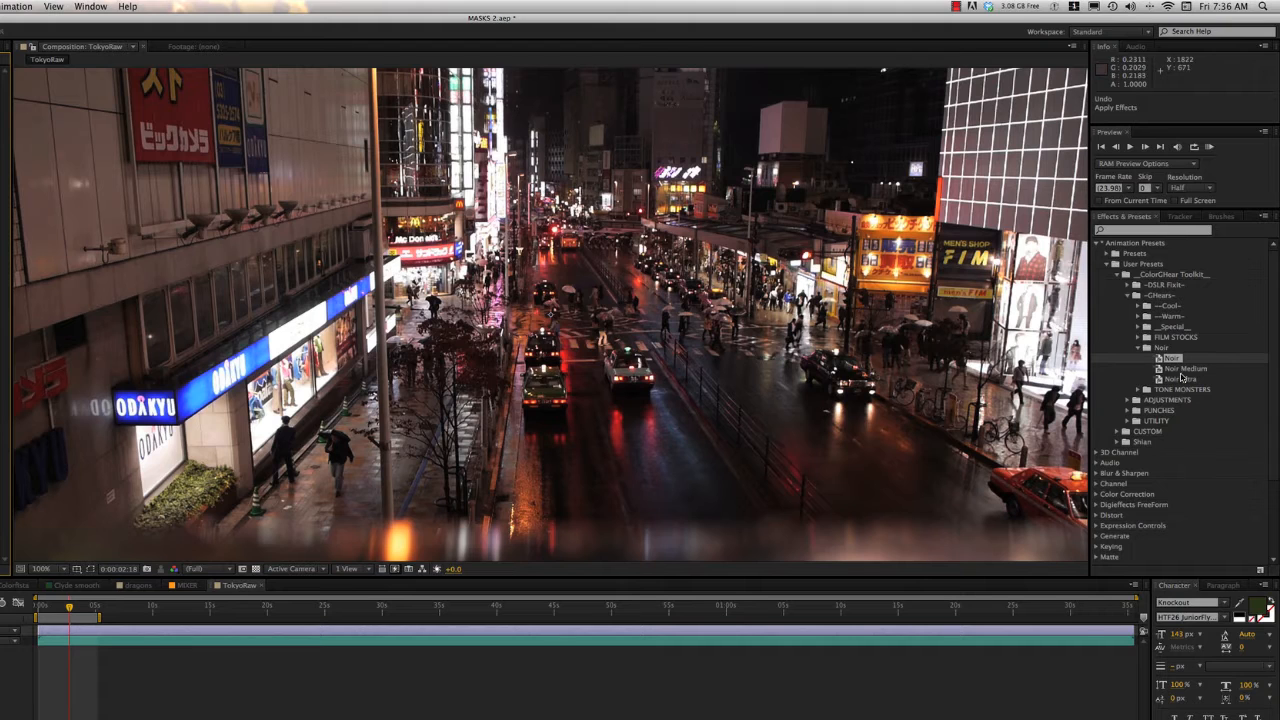
pyautogui.moveTo(1184, 369); pyautogui.dragTo(954, 368)
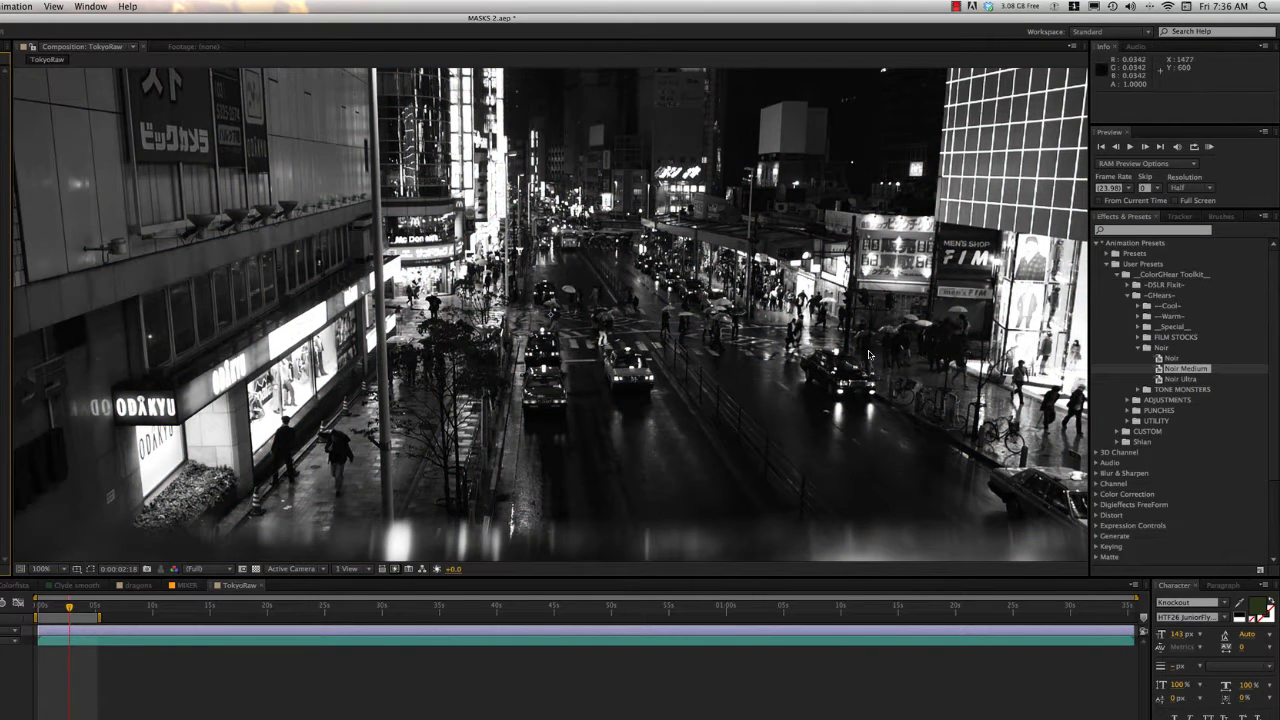
pyautogui.press('super+z')
pyautogui.moveTo(1158, 381); pyautogui.dragTo(950, 373)
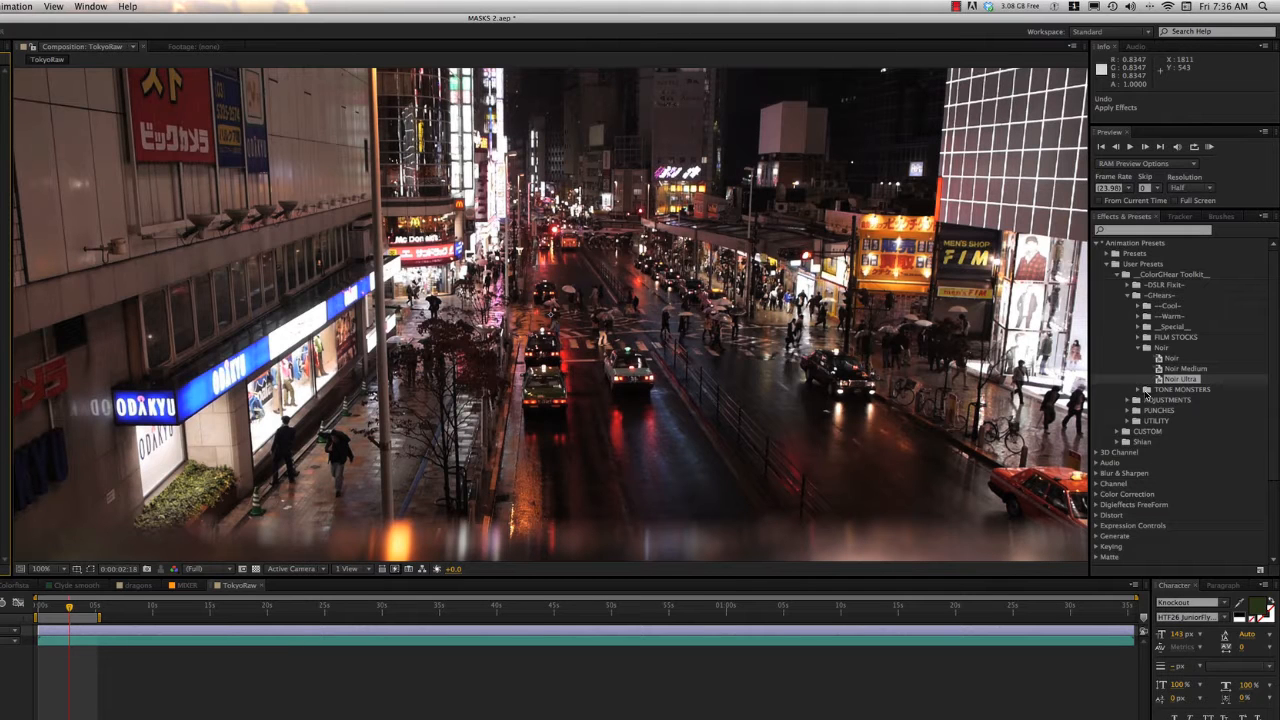
# Try the TM-3-way BLUE, CYAN and GREEN presets from the TONE MONSTERS folder on the layer, undoing each one
pyautogui.click(1141, 390)
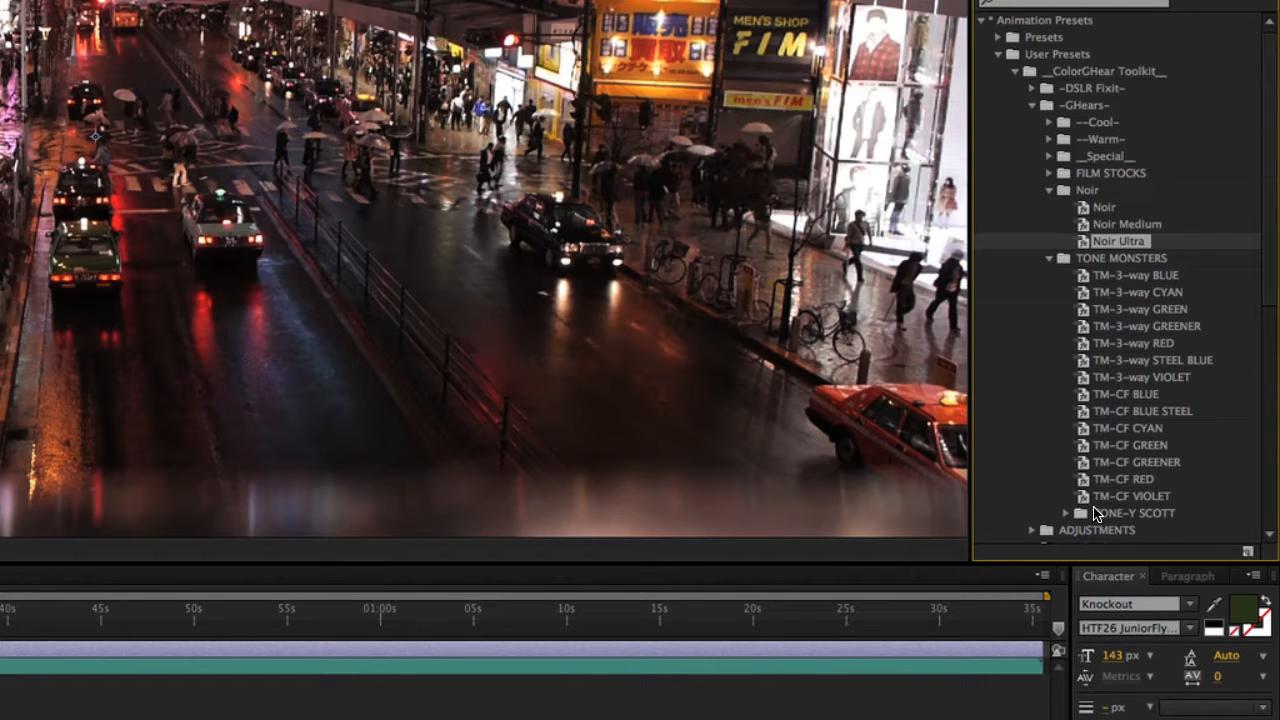
pyautogui.click(1109, 277)
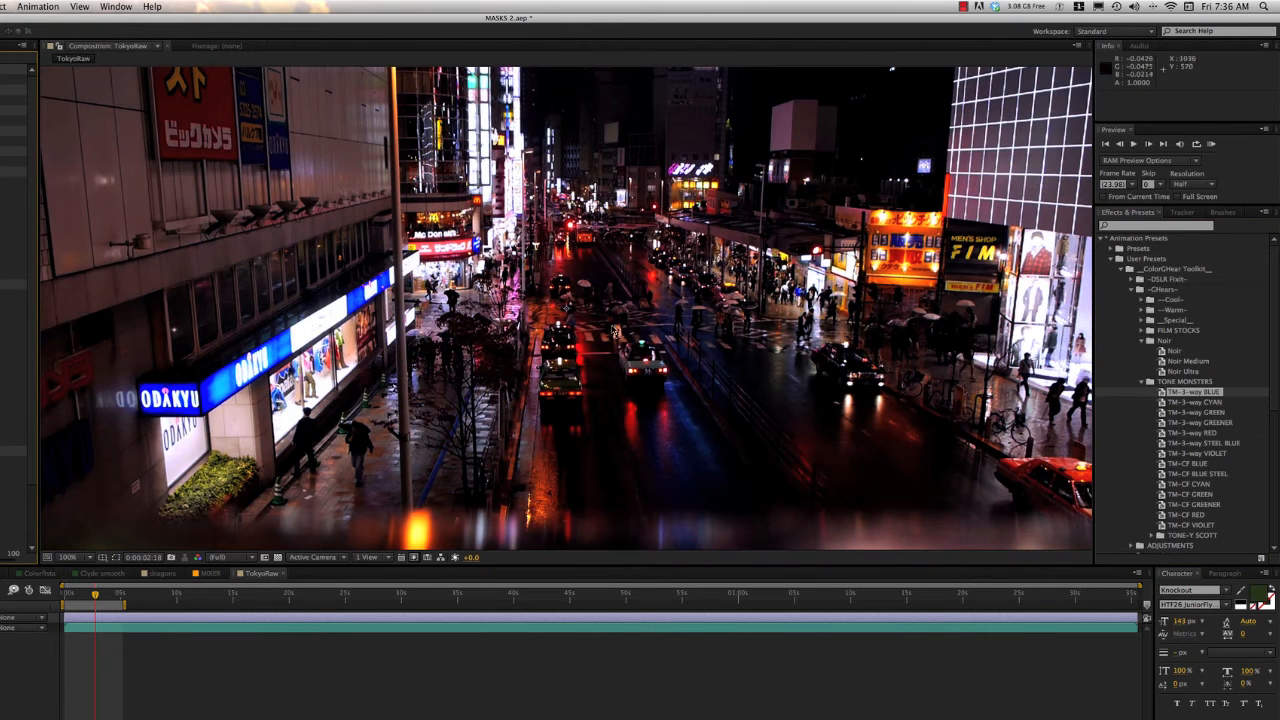
pyautogui.press('super+z')
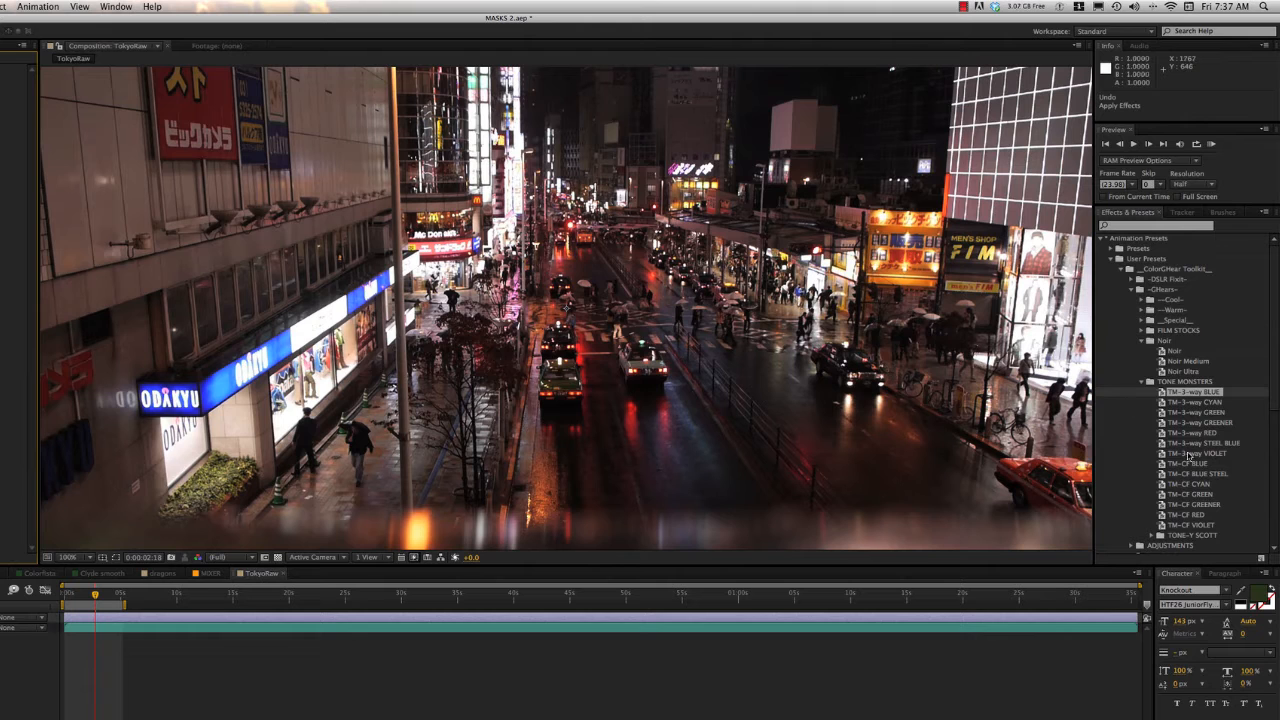
pyautogui.doubleClick(1186, 404)
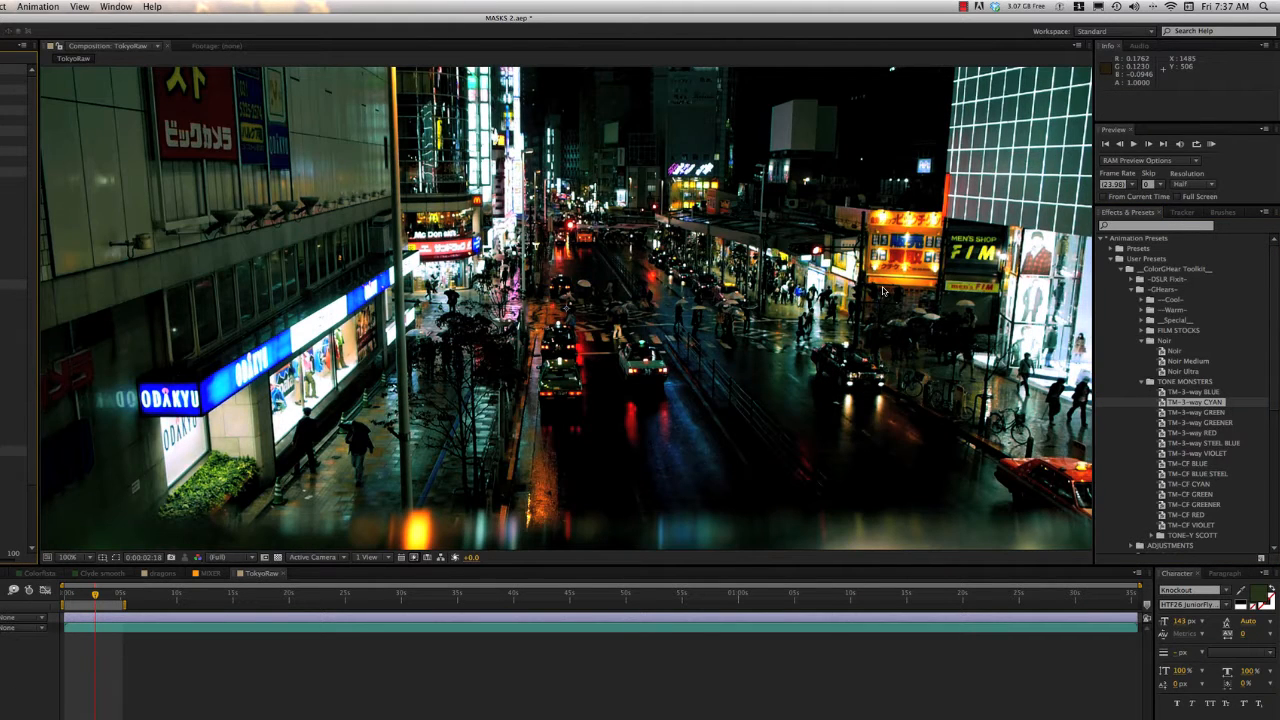
pyautogui.press('super+z')
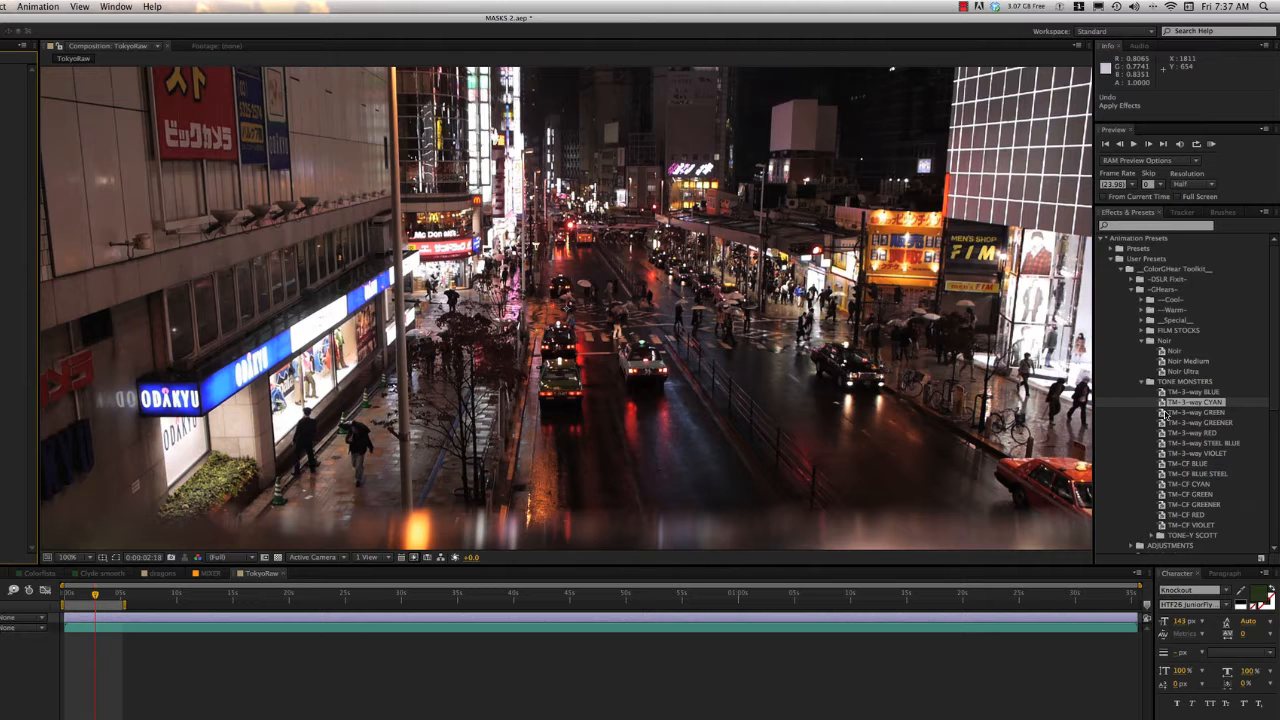
pyautogui.moveTo(1166, 413); pyautogui.dragTo(988, 398)
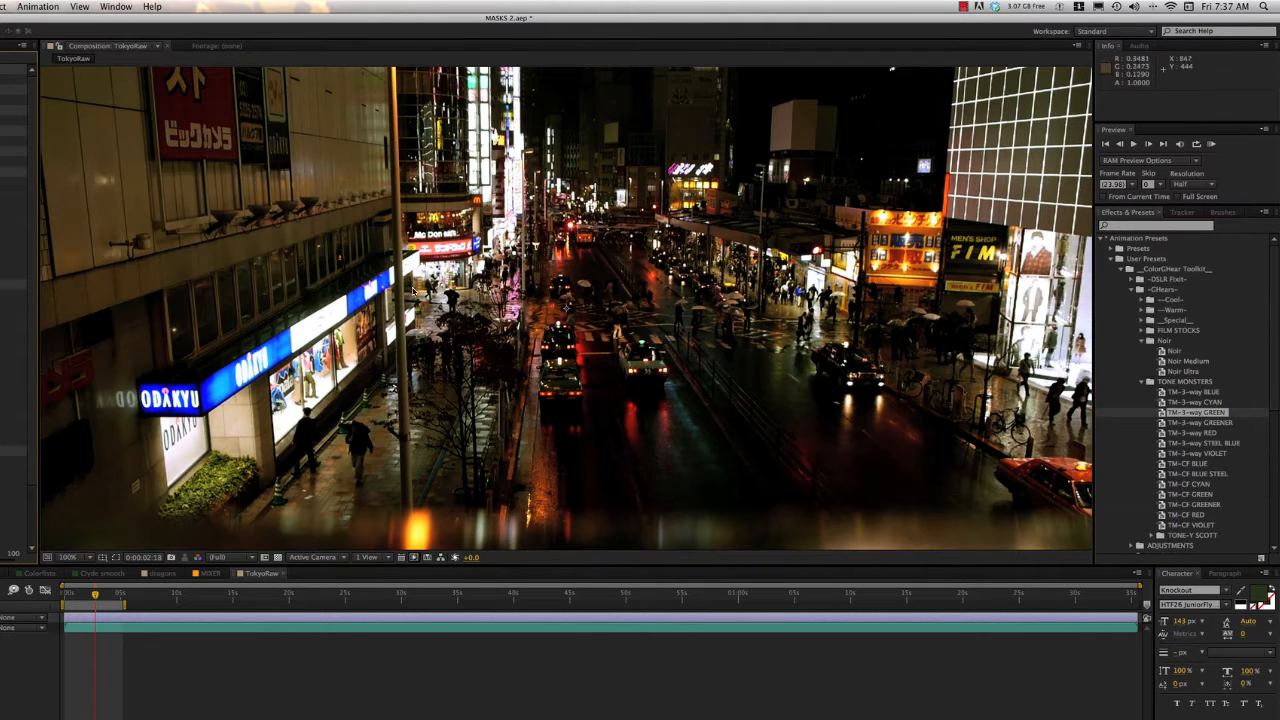
pyautogui.press('super+z')
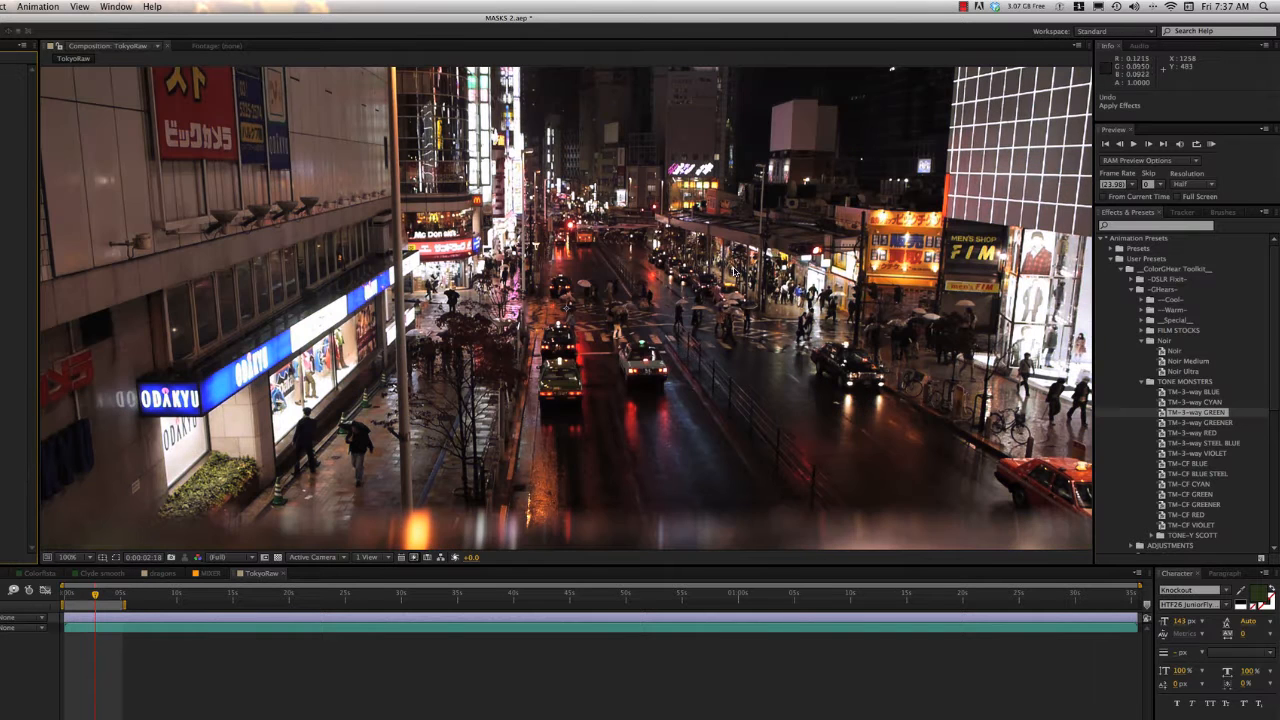
# Apply the TM-3-way GREENER preset to the AUDITION layer and preview the shots at 0:00:18:15 and 0:00:31:21
pyautogui.moveTo(1186, 425); pyautogui.dragTo(924, 405)
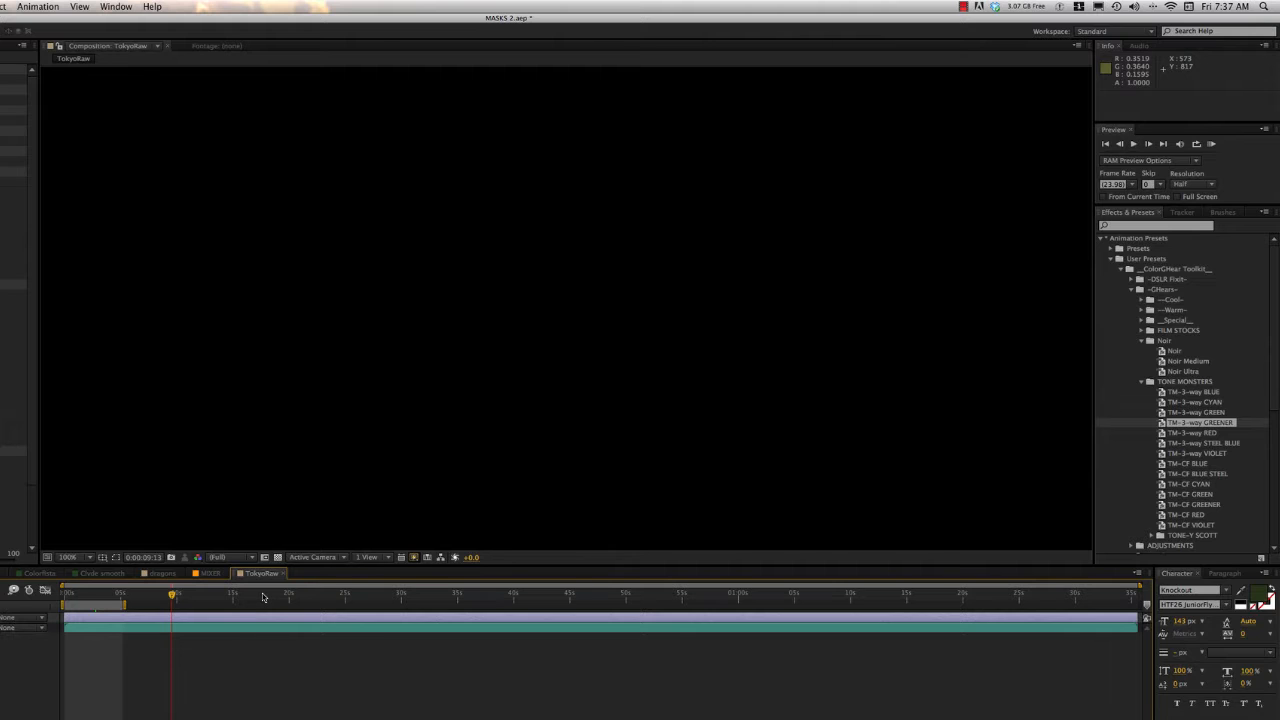
pyautogui.click(272, 597)
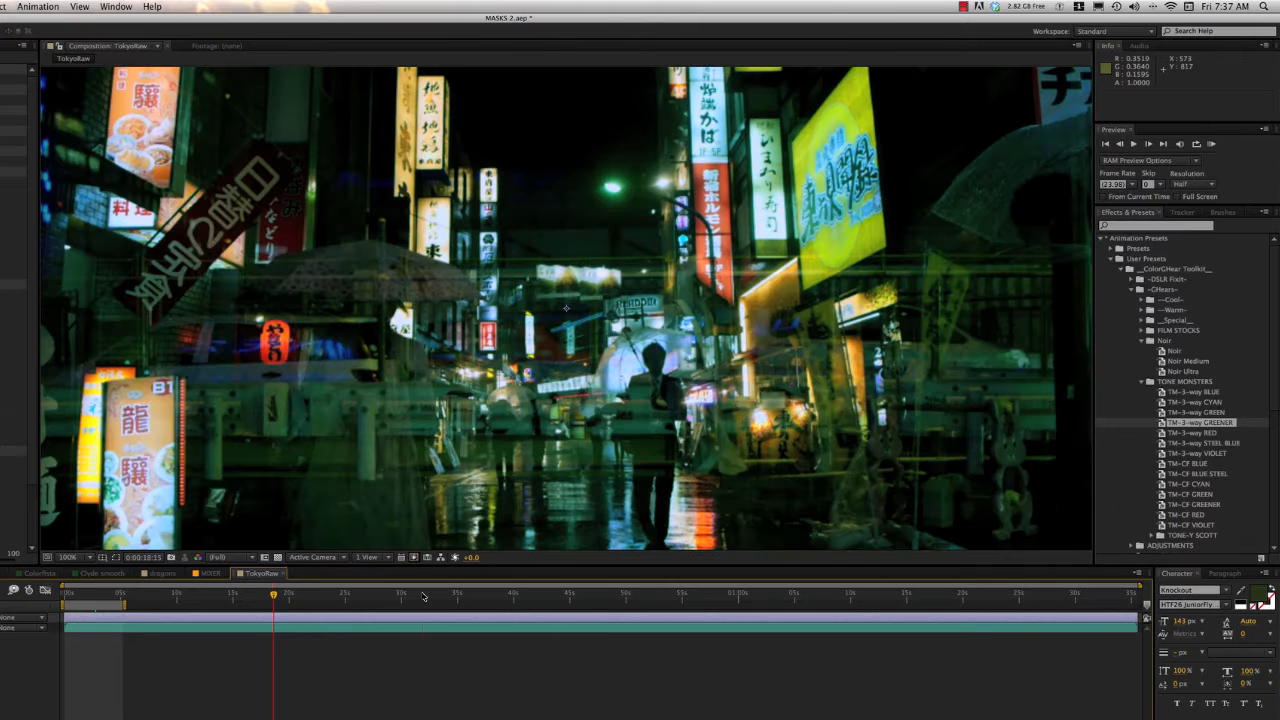
pyautogui.click(422, 597)
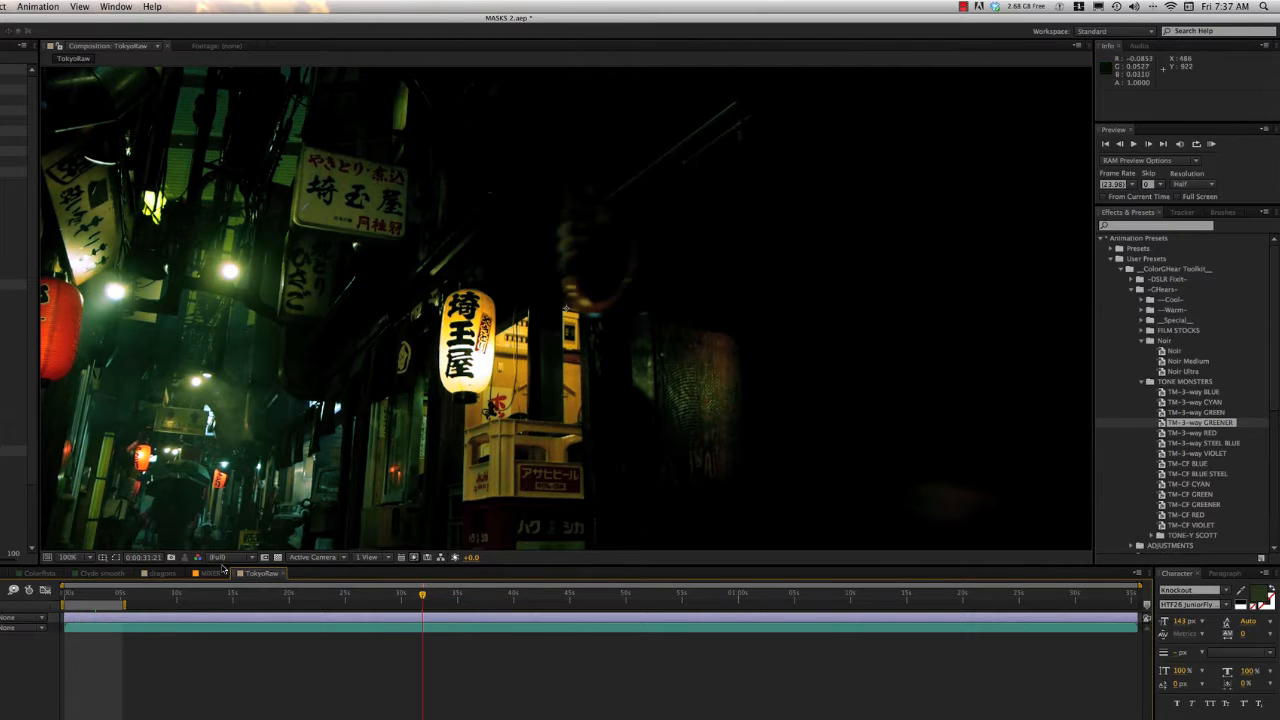
# Fit the whole frame in the viewer and compare the alley shot with the AUDITION layer hidden and shown
pyautogui.click(74, 559)
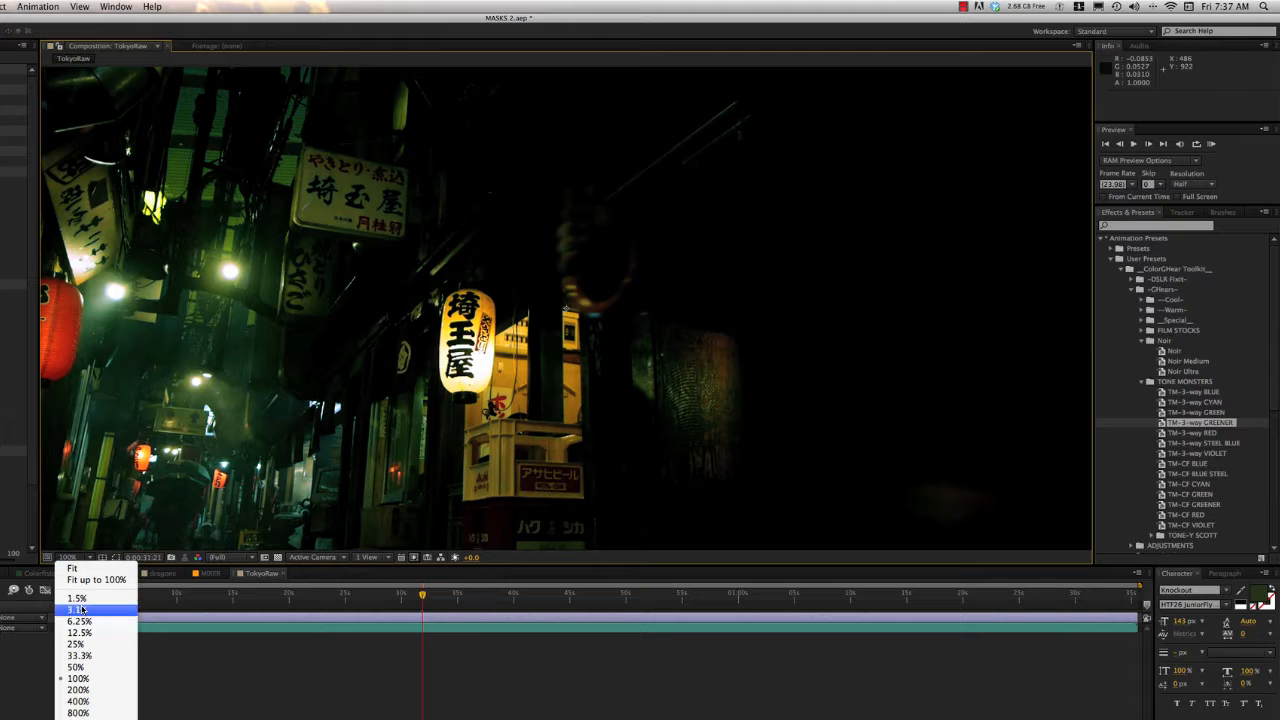
pyautogui.click(101, 666)
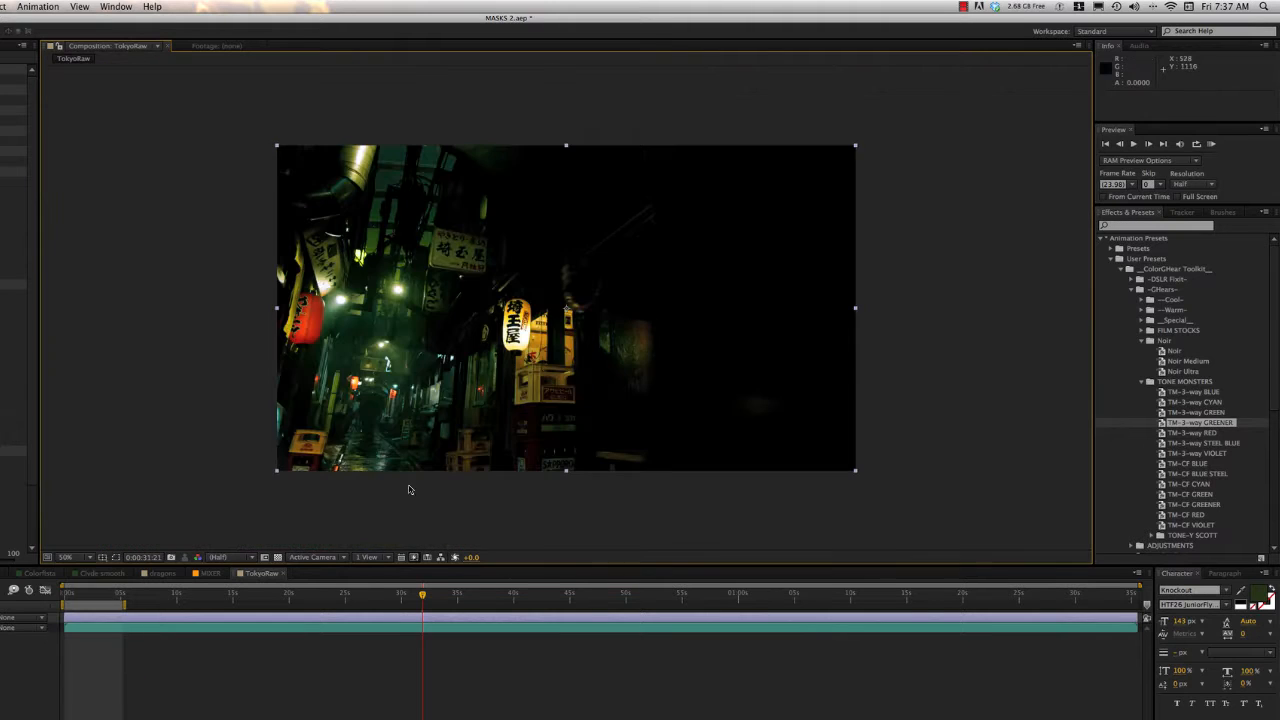
pyautogui.click(93, 559)
pyautogui.click(91, 570)
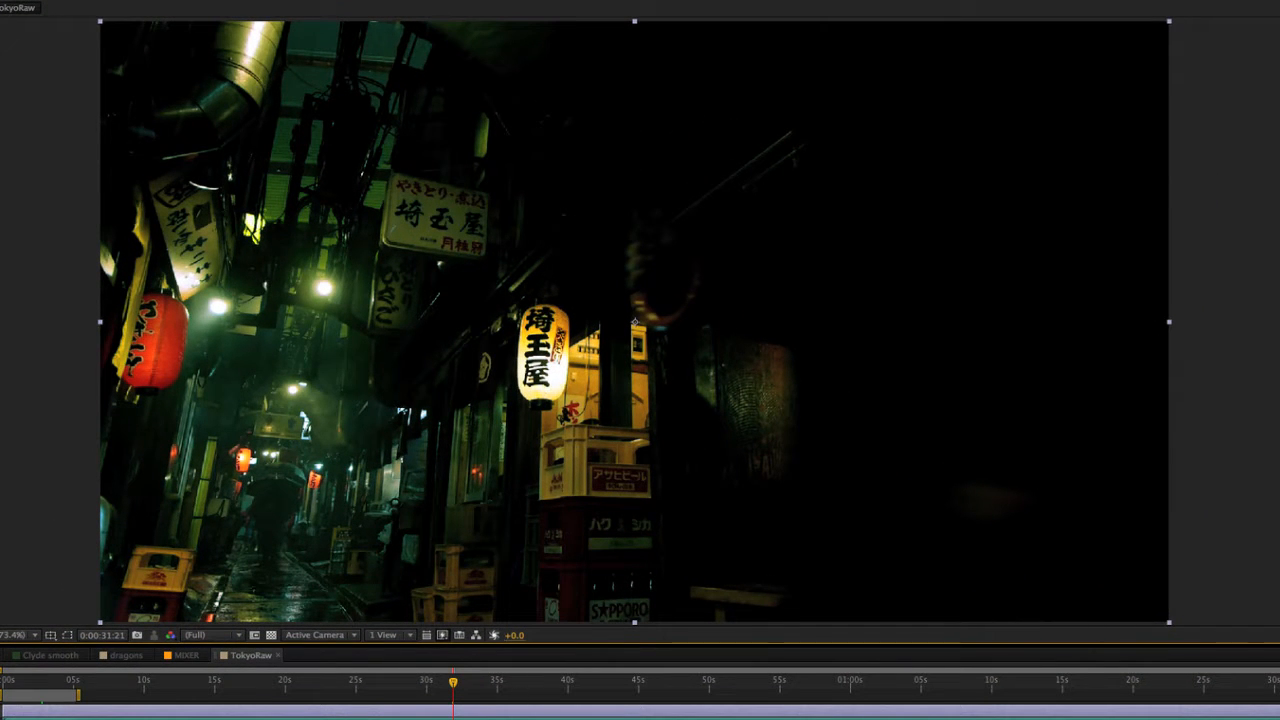
pyautogui.click(2, 711)
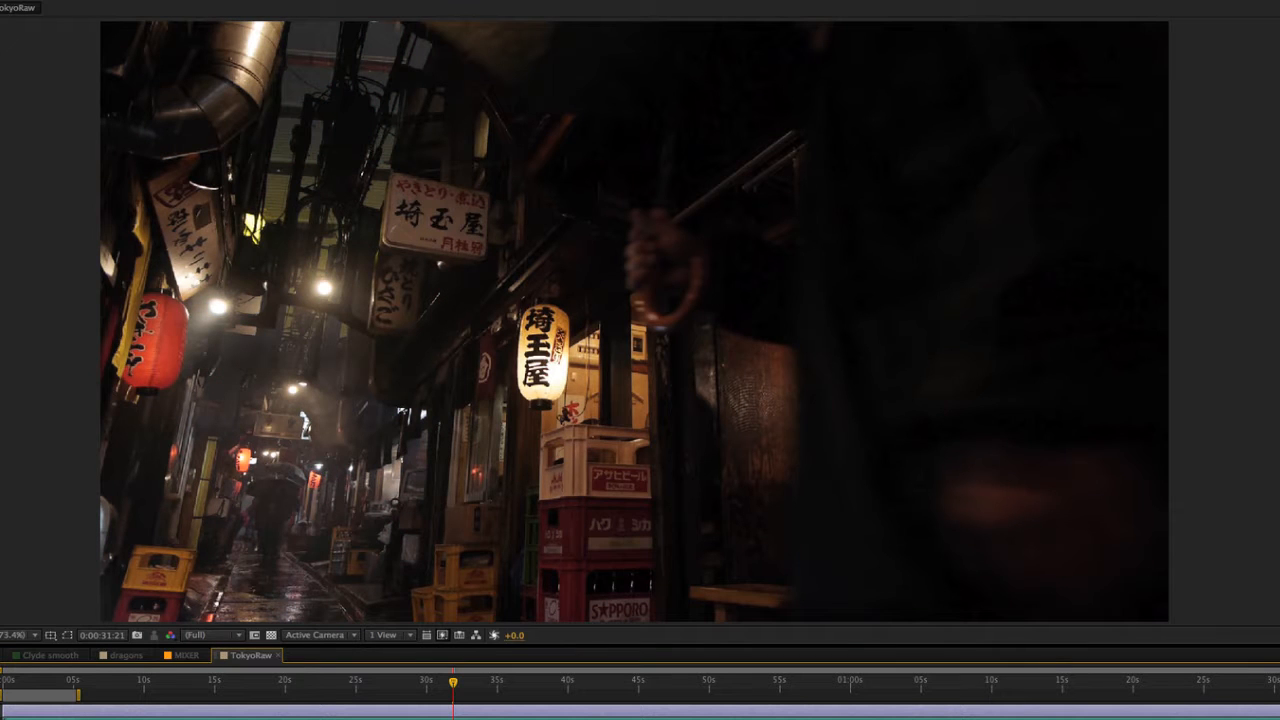
pyautogui.click(2, 711)
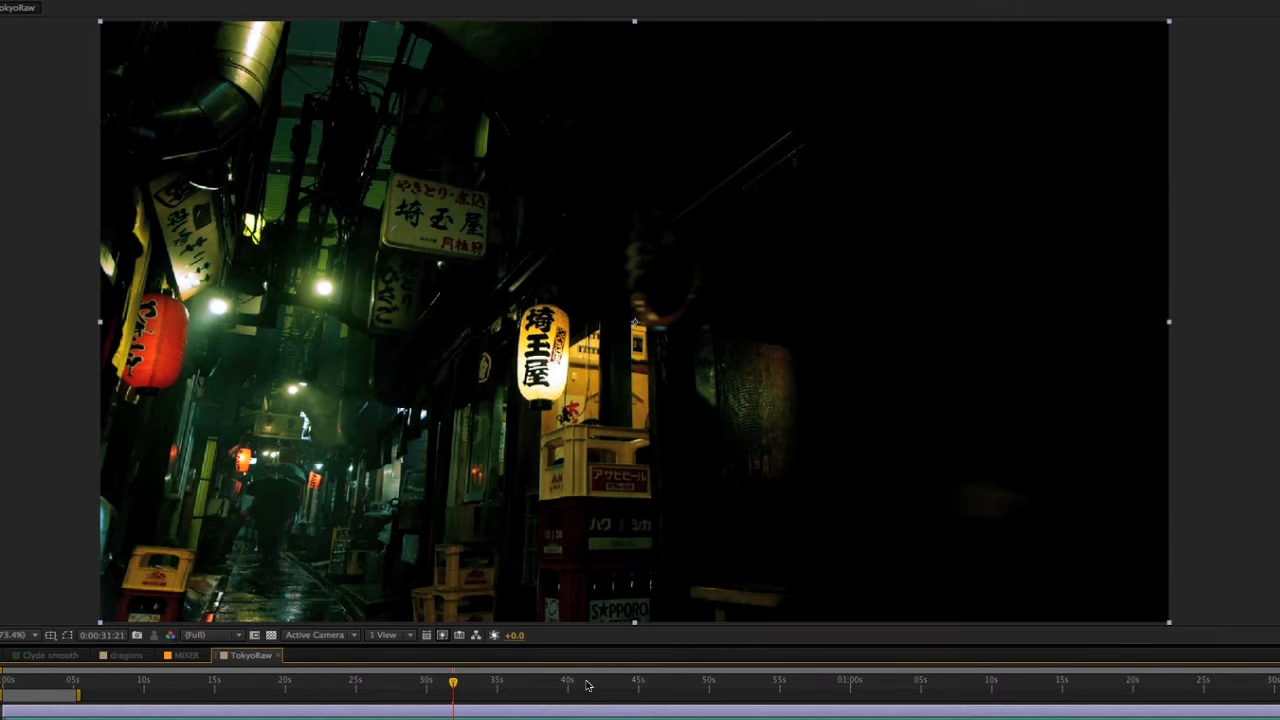
# Preview the TM-3-way GREENER grade on further shots, including those at 0:00:41:08, 0:00:53:10, 0:00:58:12, 0:01:02:23, 0:01:15:21 and 0:01:19:08
pyautogui.click(587, 684)
pyautogui.click(700, 684)
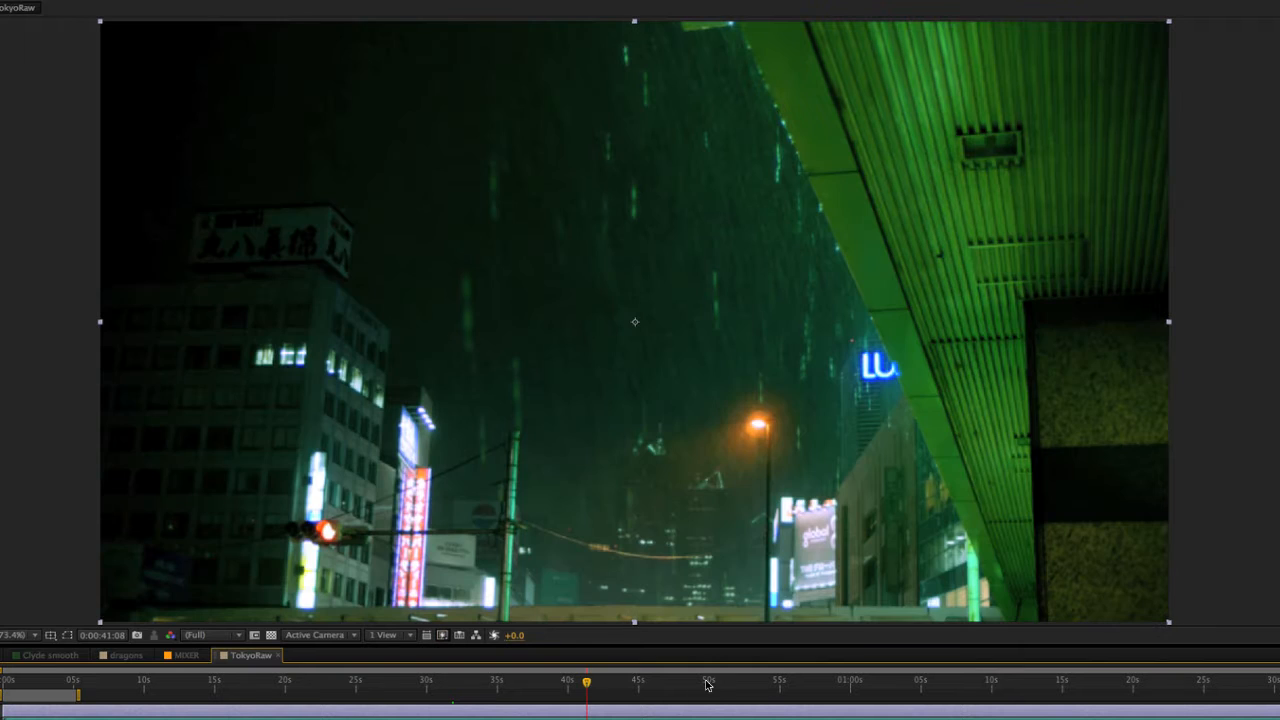
pyautogui.click(757, 684)
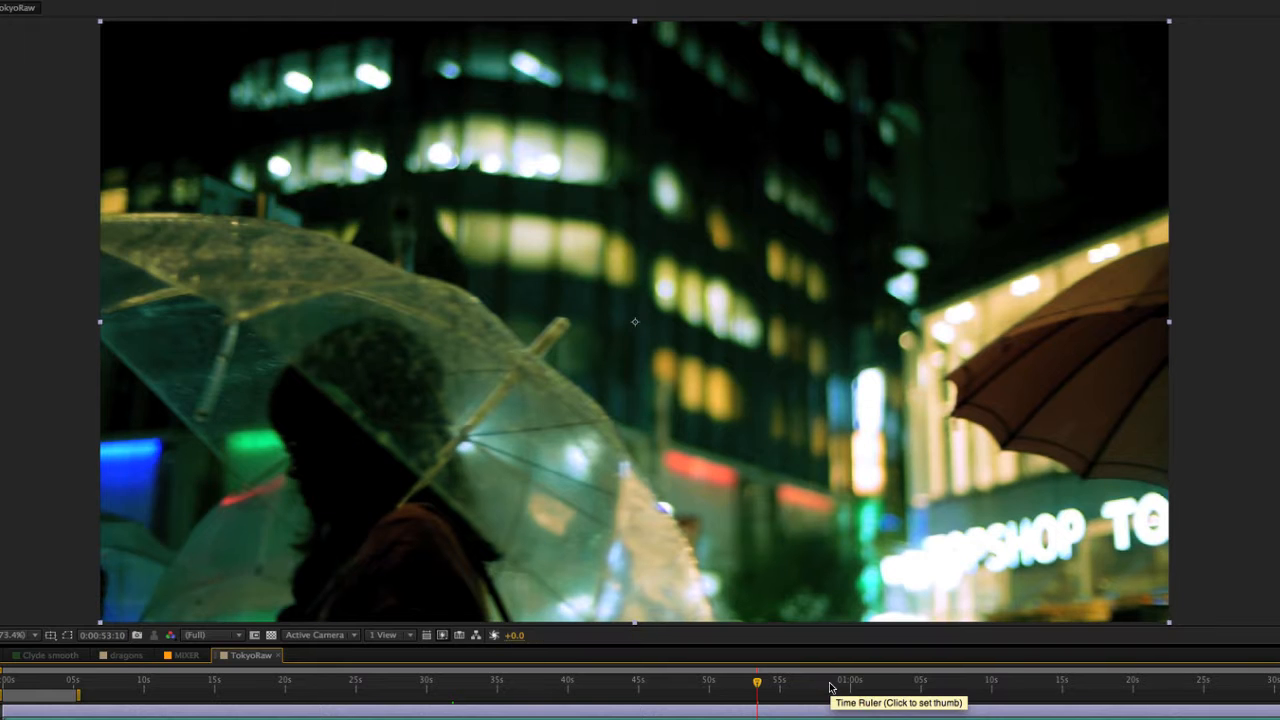
pyautogui.click(829, 684)
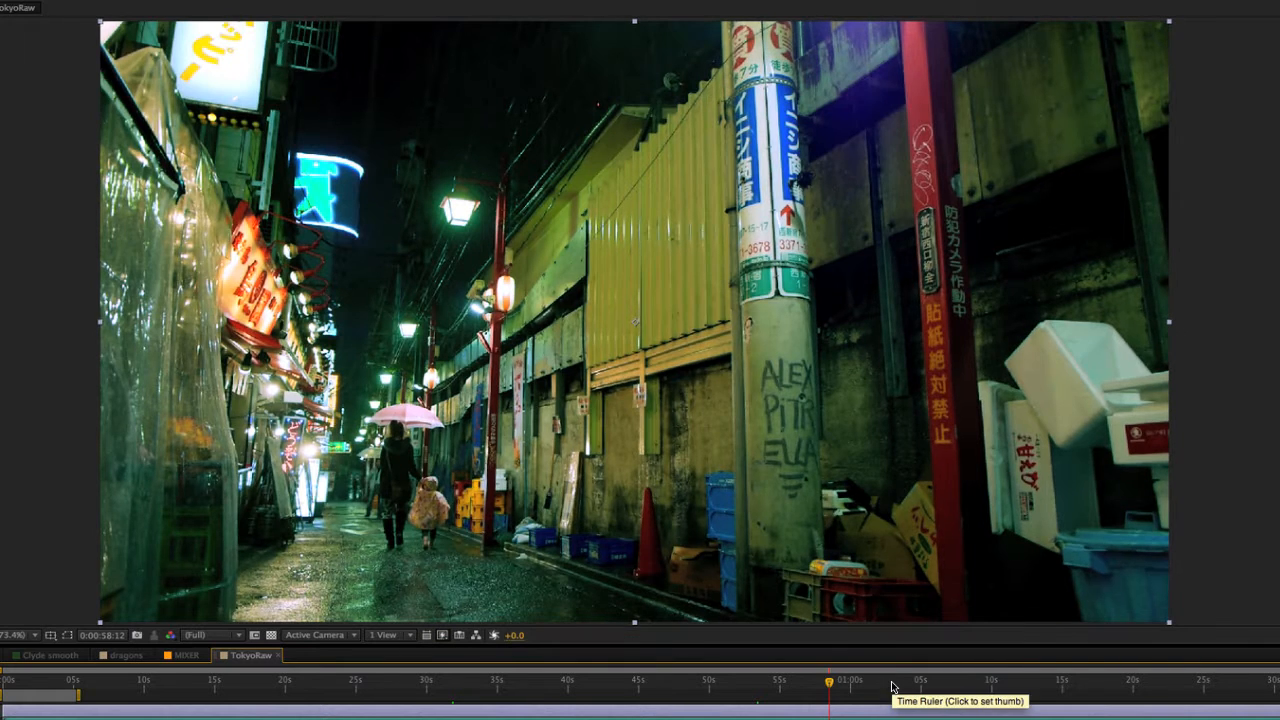
pyautogui.click(893, 684)
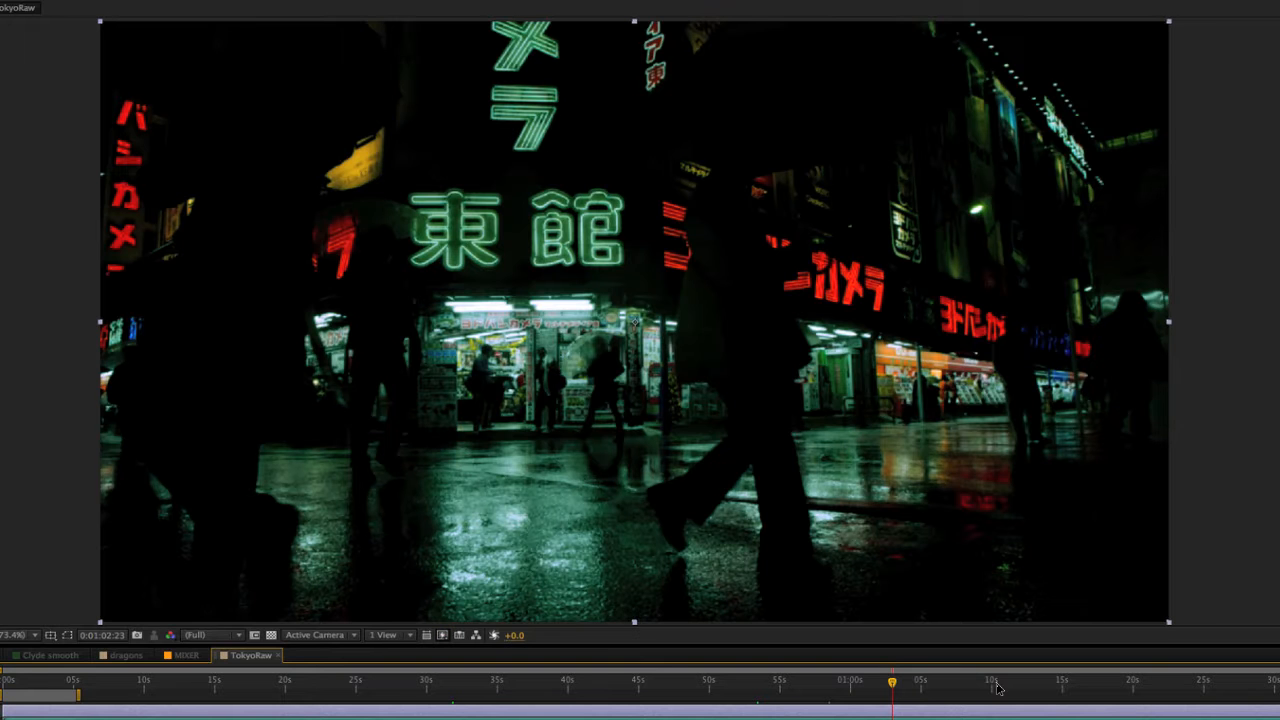
pyautogui.click(996, 686)
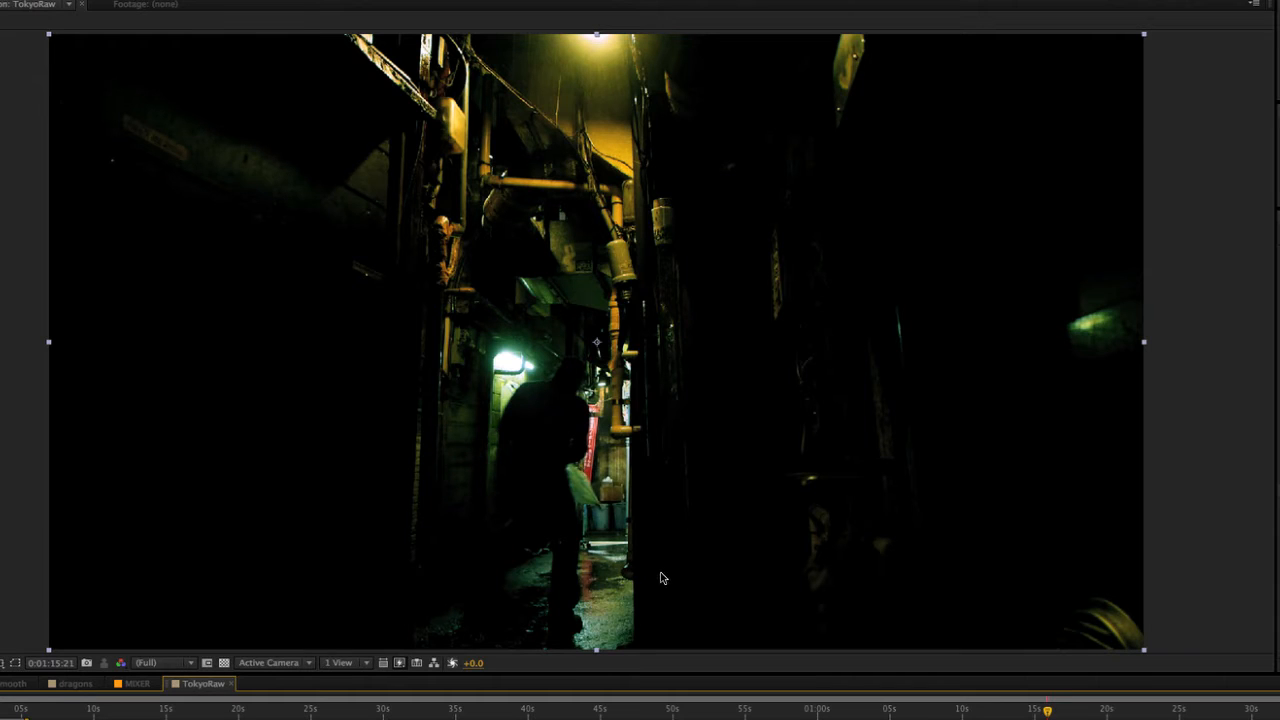
pyautogui.click(1098, 710)
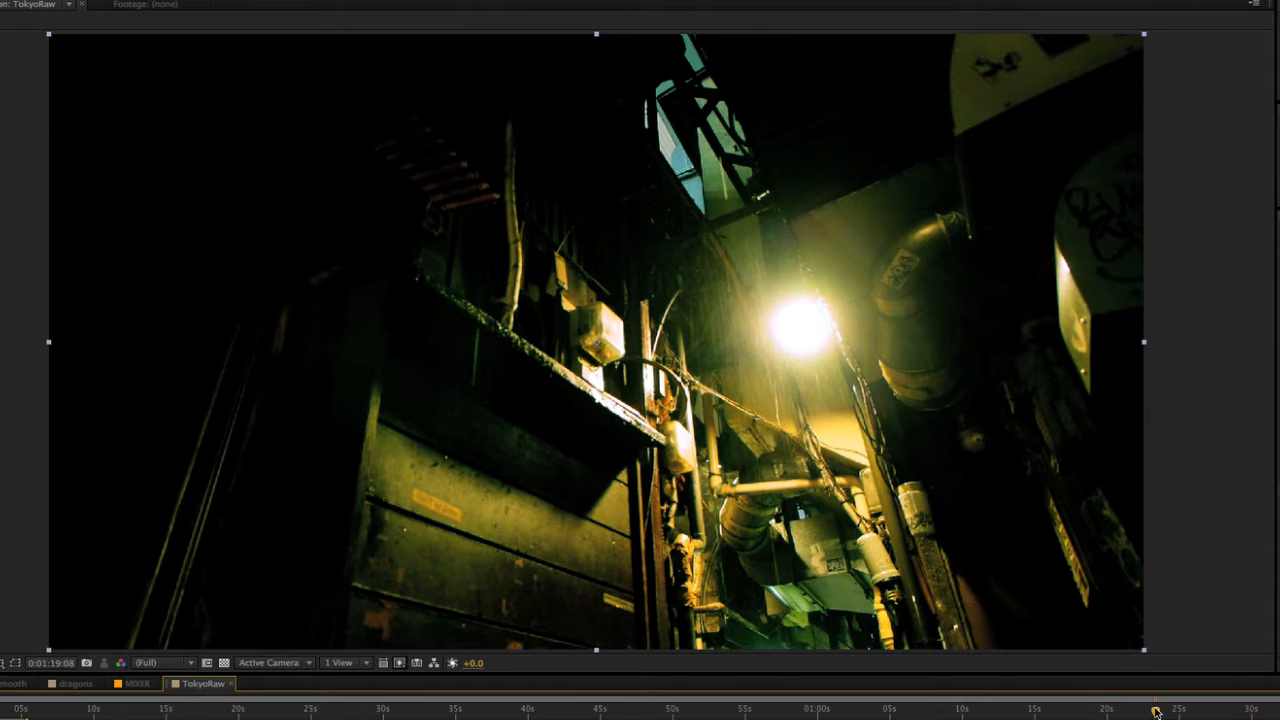
pyautogui.click(1156, 710)
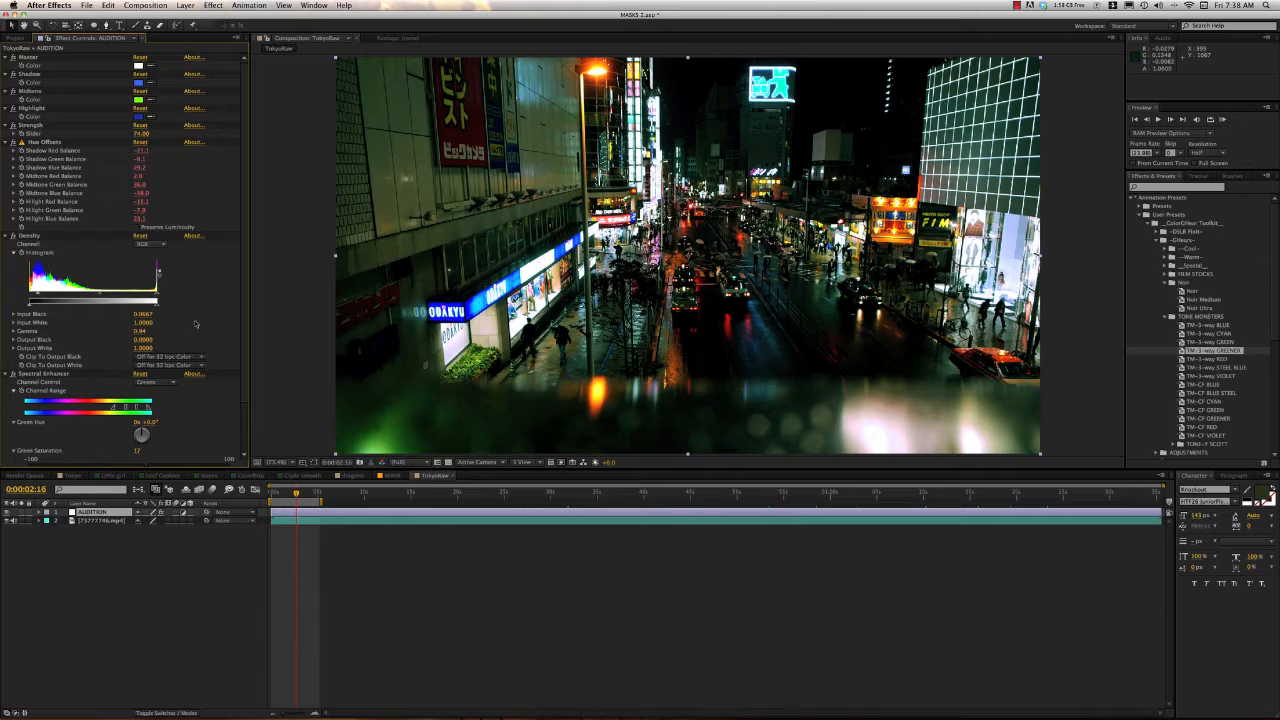
# Delete all effects from the AUDITION layer, and try the TM-3-way RED preset on it, undoing the preset
pyautogui.press('super+a')
pyautogui.press('Delete')
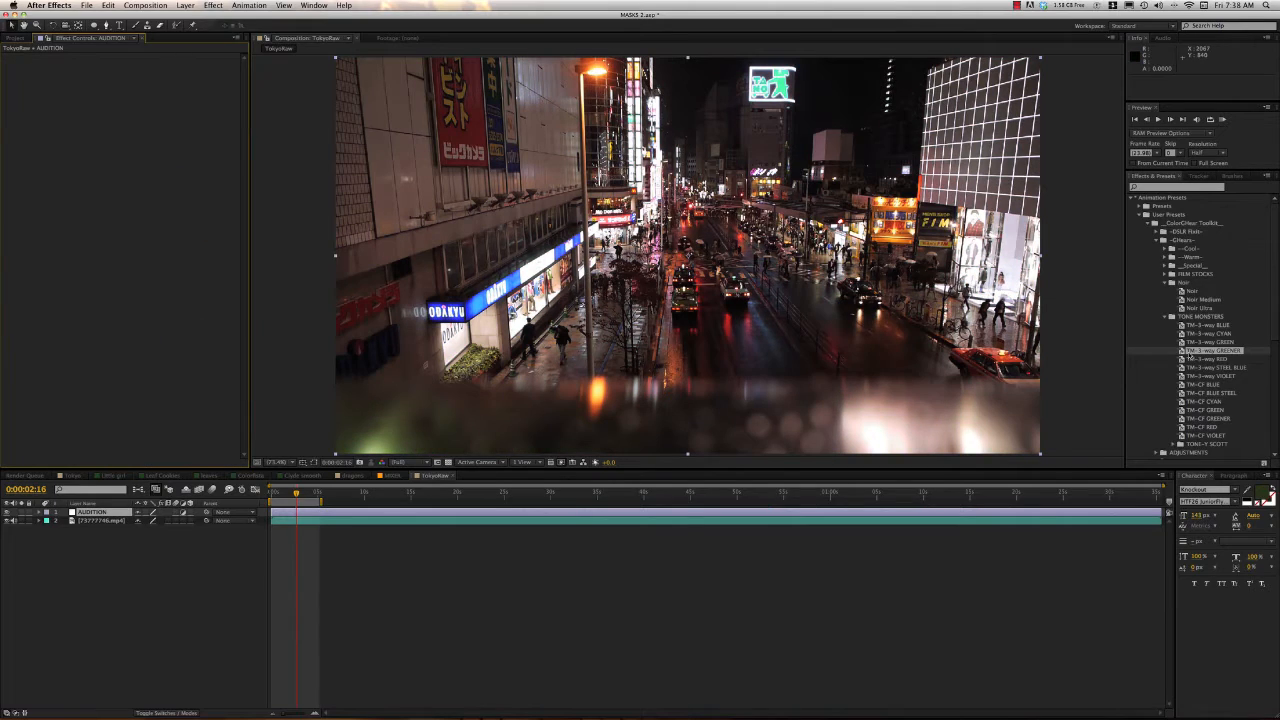
pyautogui.moveTo(1191, 360); pyautogui.dragTo(858, 361)
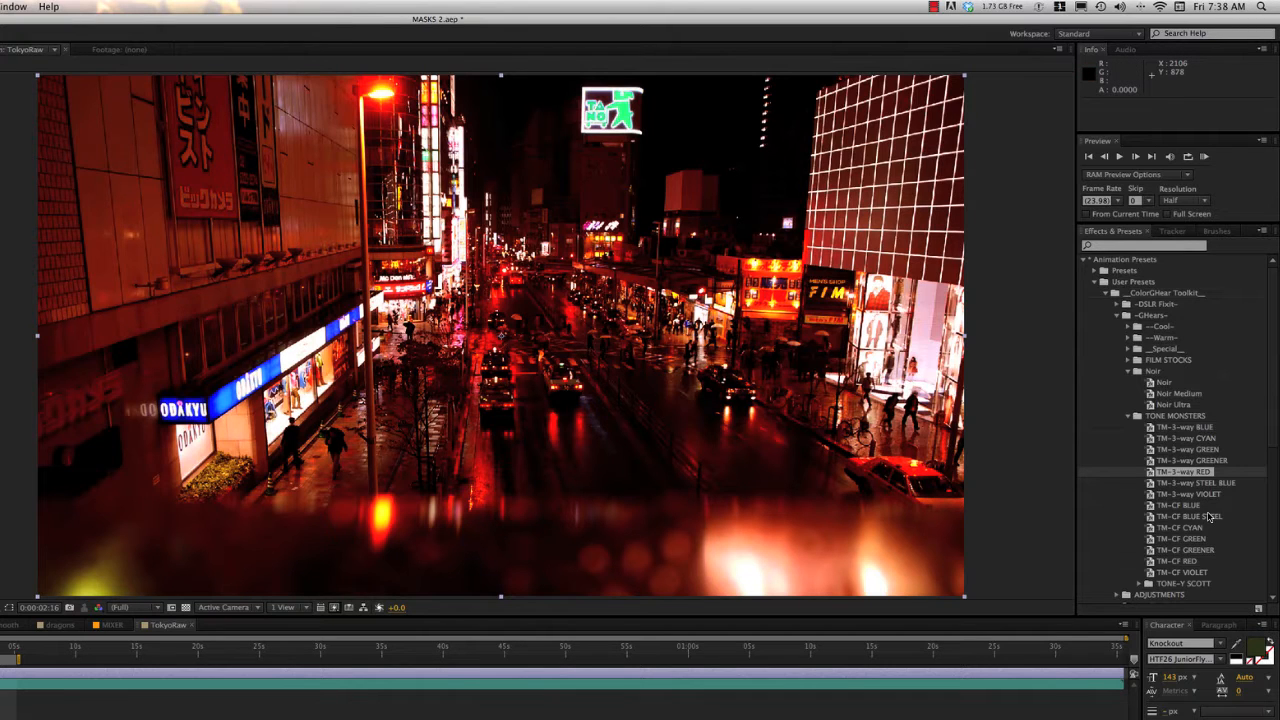
pyautogui.press('super+z')
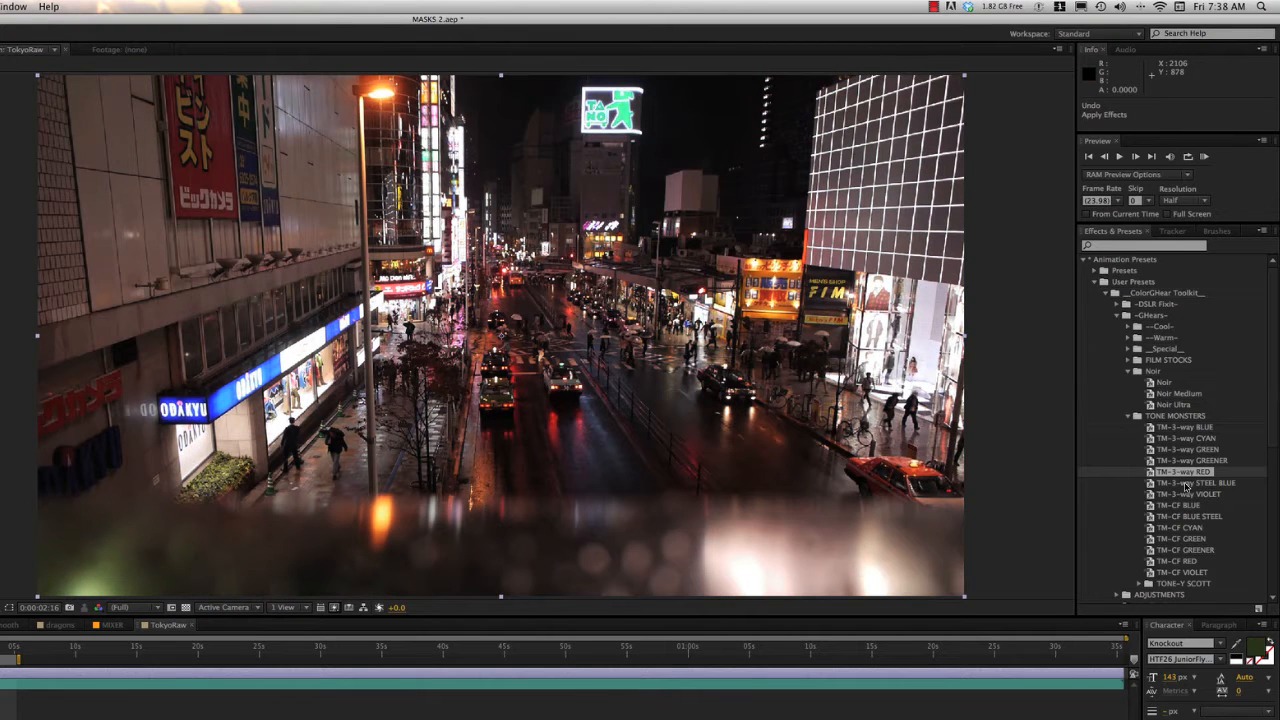
# Try the TM-3-way STEEL BLUE preset on the AUDITION layer with the layer's opacity lowered to 57%, and revert both changes
pyautogui.moveTo(1187, 485); pyautogui.dragTo(816, 487)
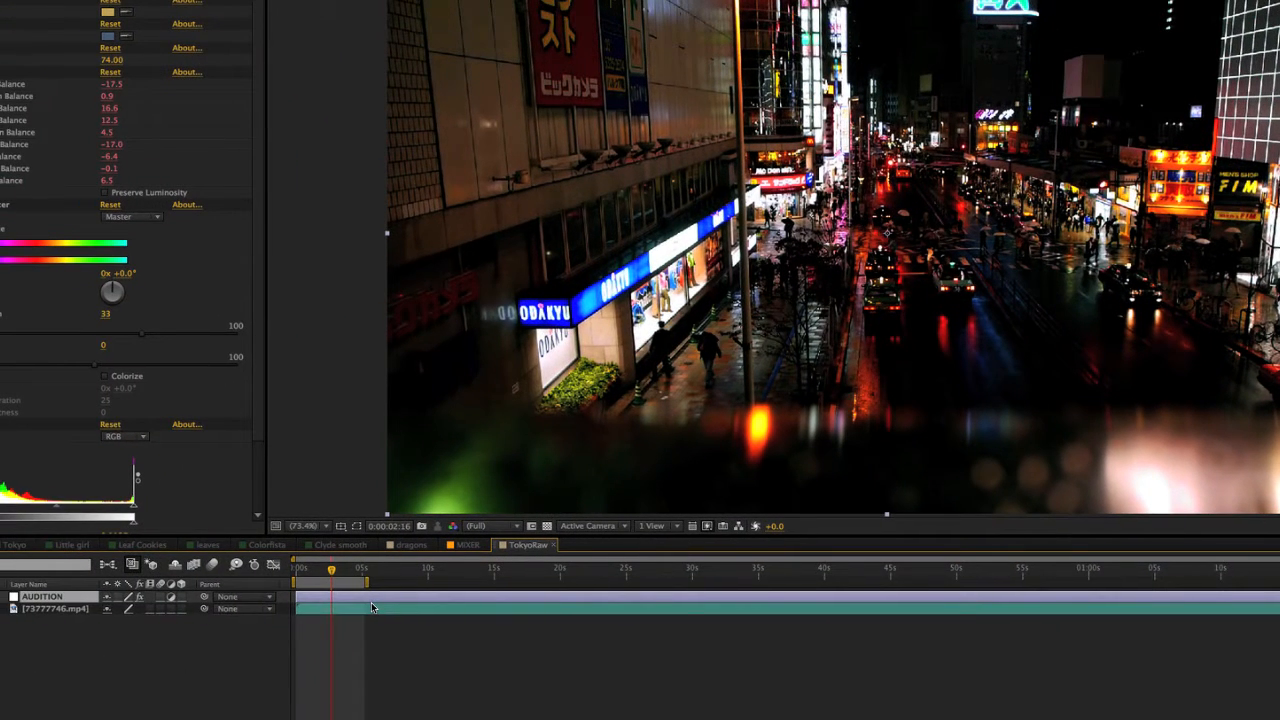
pyautogui.press('t')
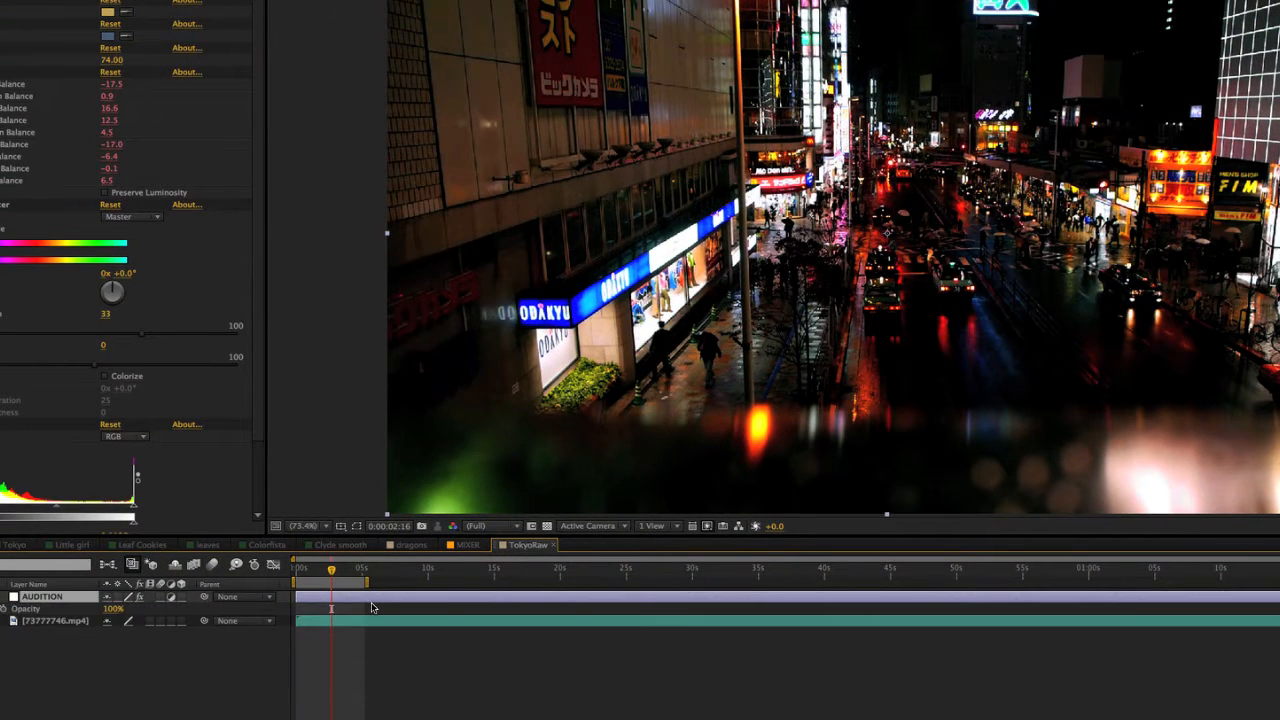
pyautogui.moveTo(115, 609); pyautogui.dragTo(85, 609)
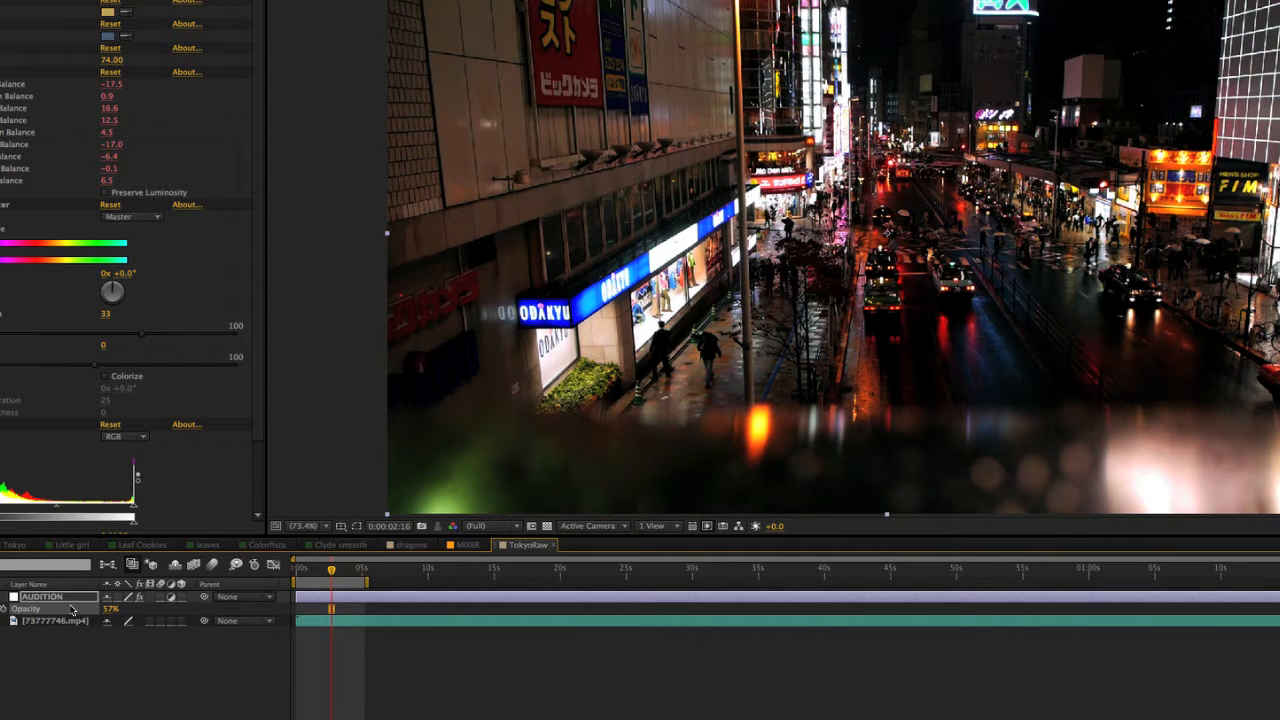
pyautogui.moveTo(158, 609); pyautogui.dragTo(170, 609)
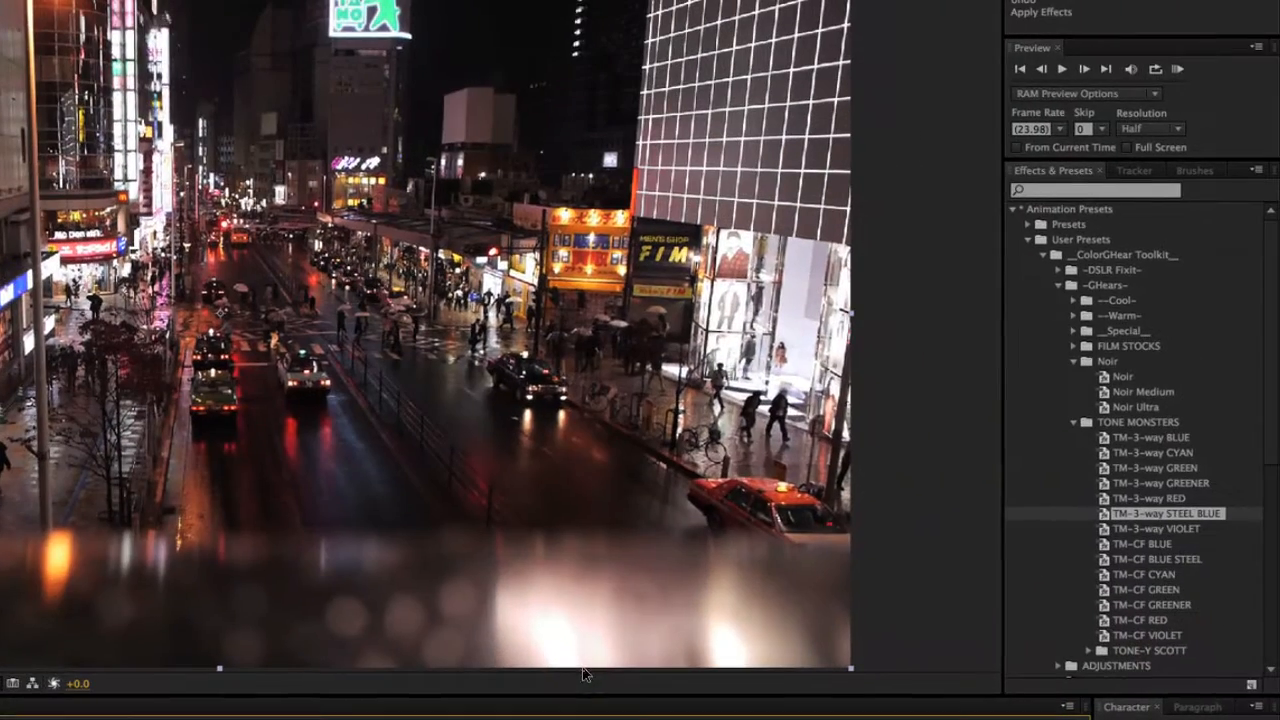
# Try the TM-3-way VIOLET and TM-CF GREENER presets on the AUDITION layer, undoing each one
pyautogui.doubleClick(1147, 531)
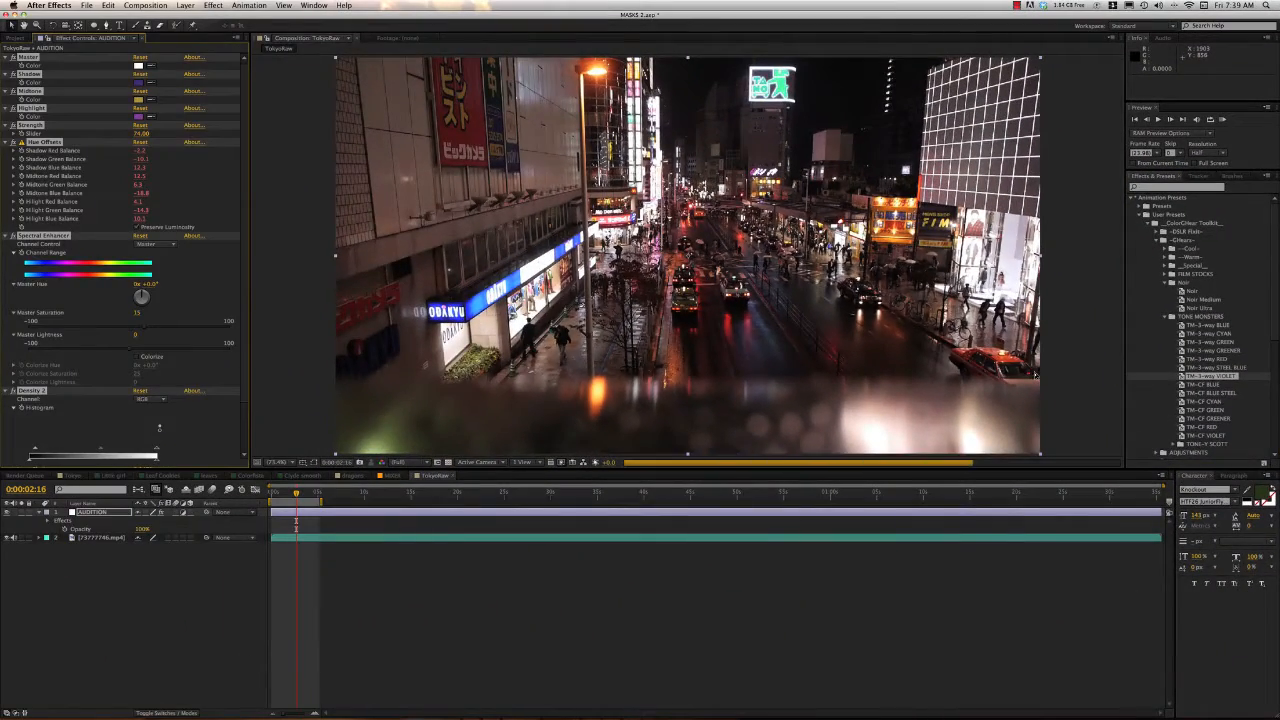
pyautogui.press('super+z')
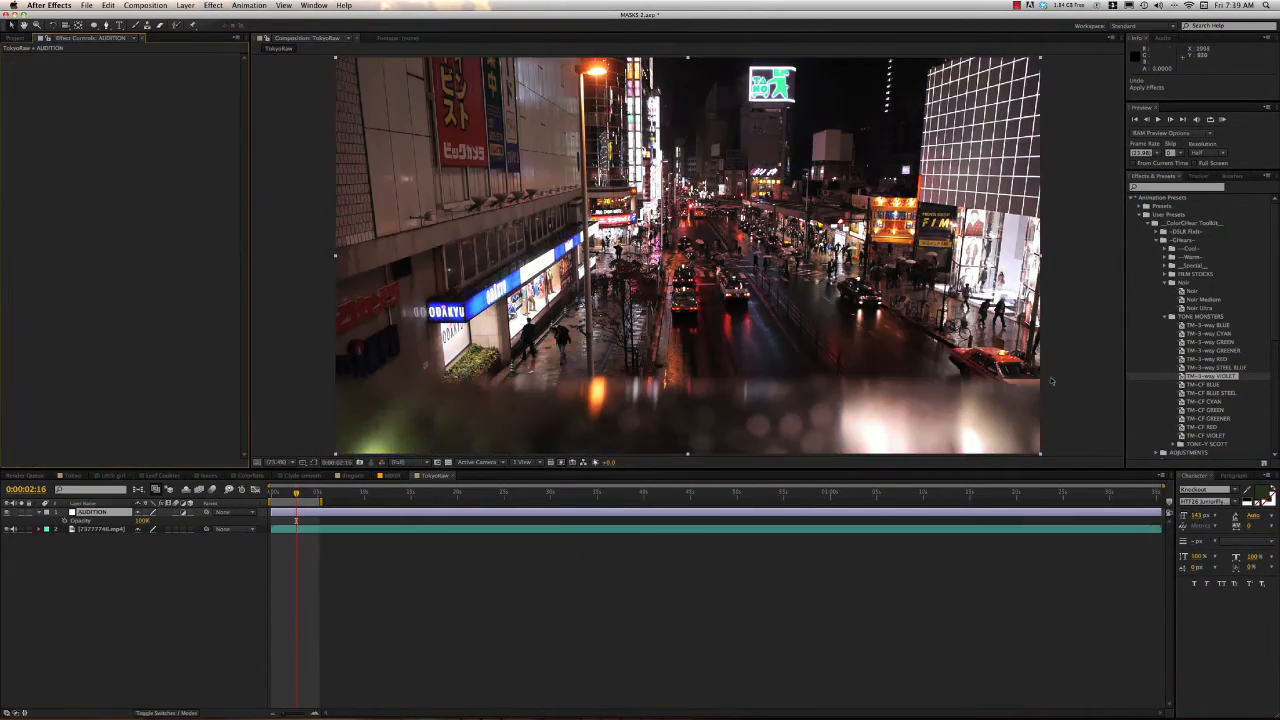
pyautogui.moveTo(1195, 418); pyautogui.dragTo(917, 402)
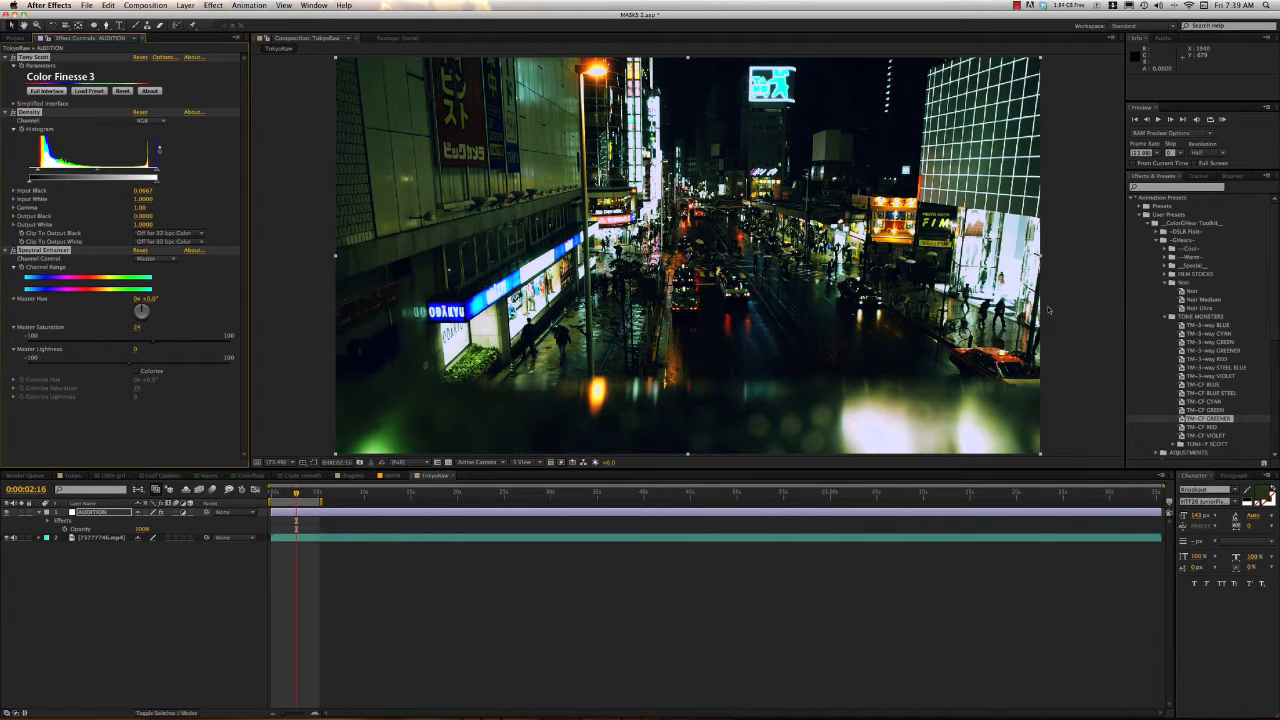
pyautogui.press('super+z')
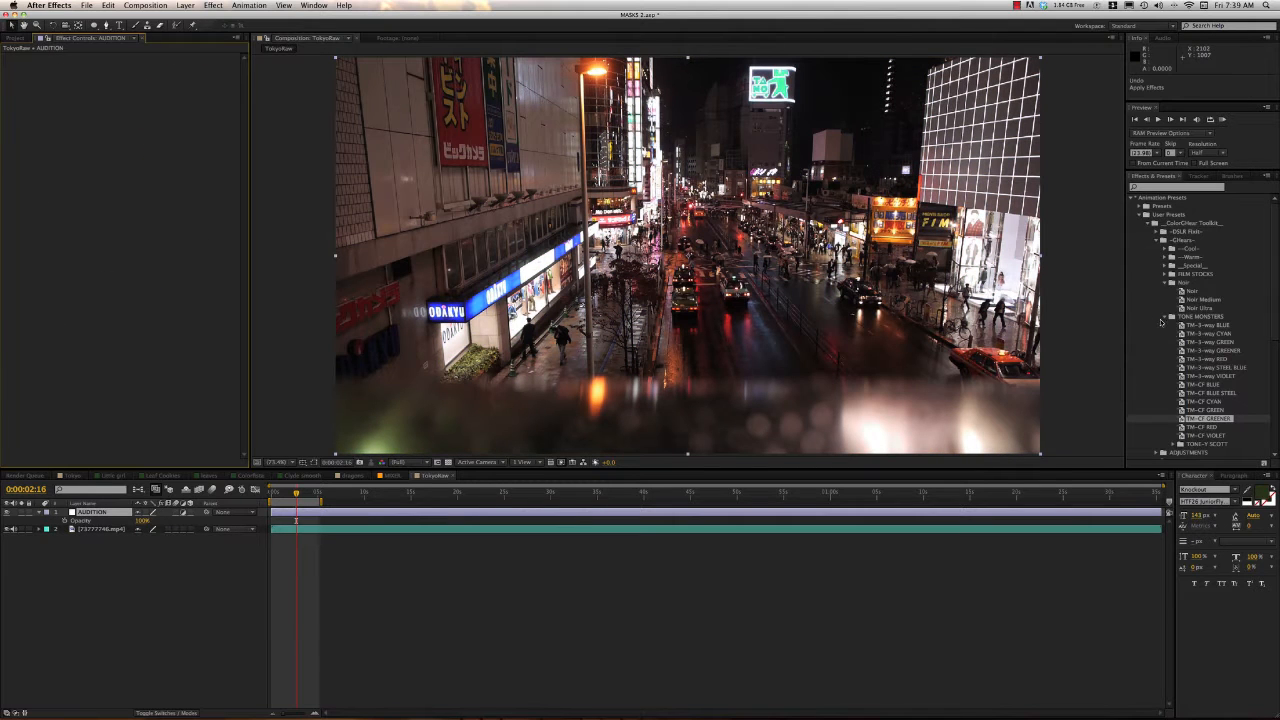
# Try the Dense Warm, Dense Night and Dense Green presets from the __Special__ DENSE folder on the layer, undoing each one
pyautogui.click(1167, 317)
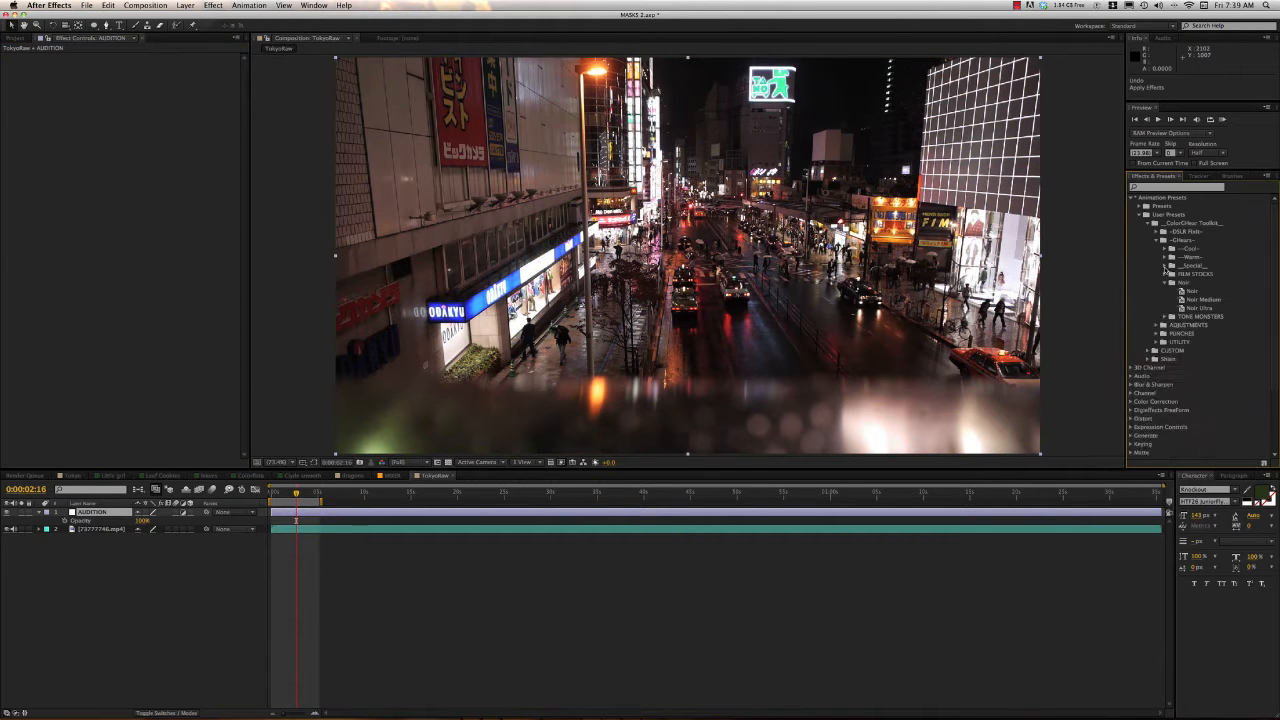
pyautogui.click(1165, 266)
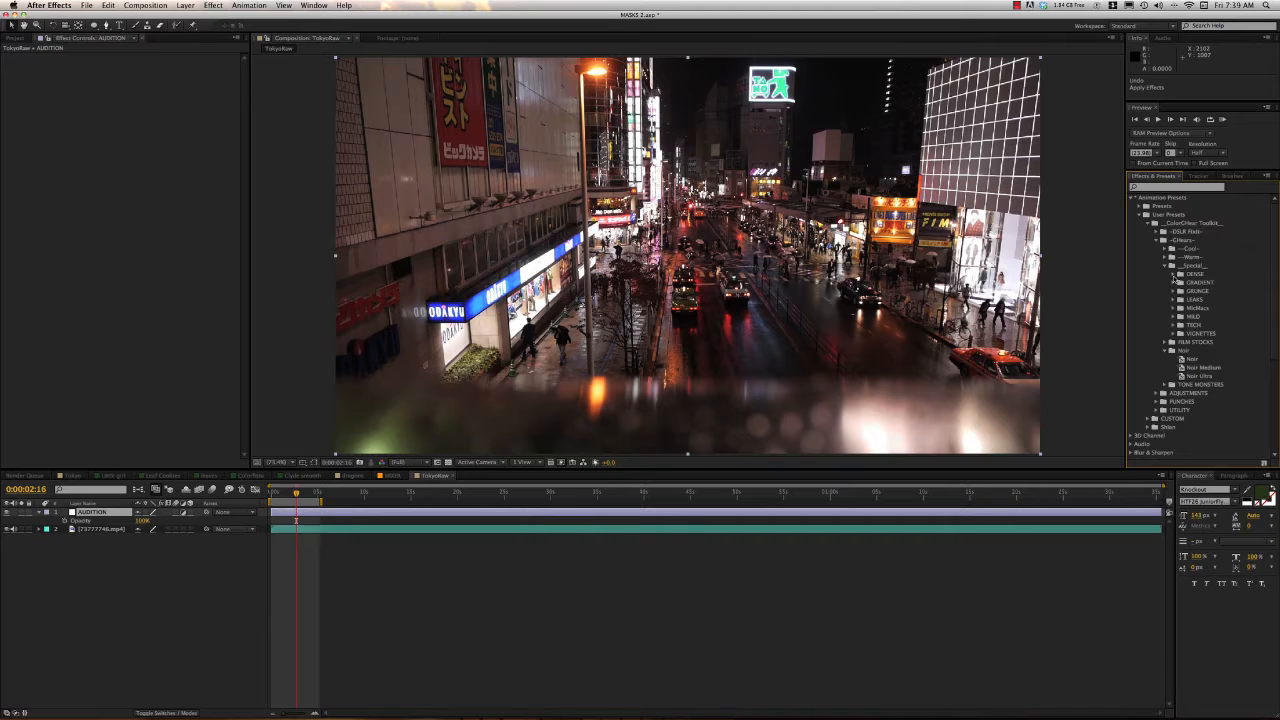
pyautogui.click(1174, 275)
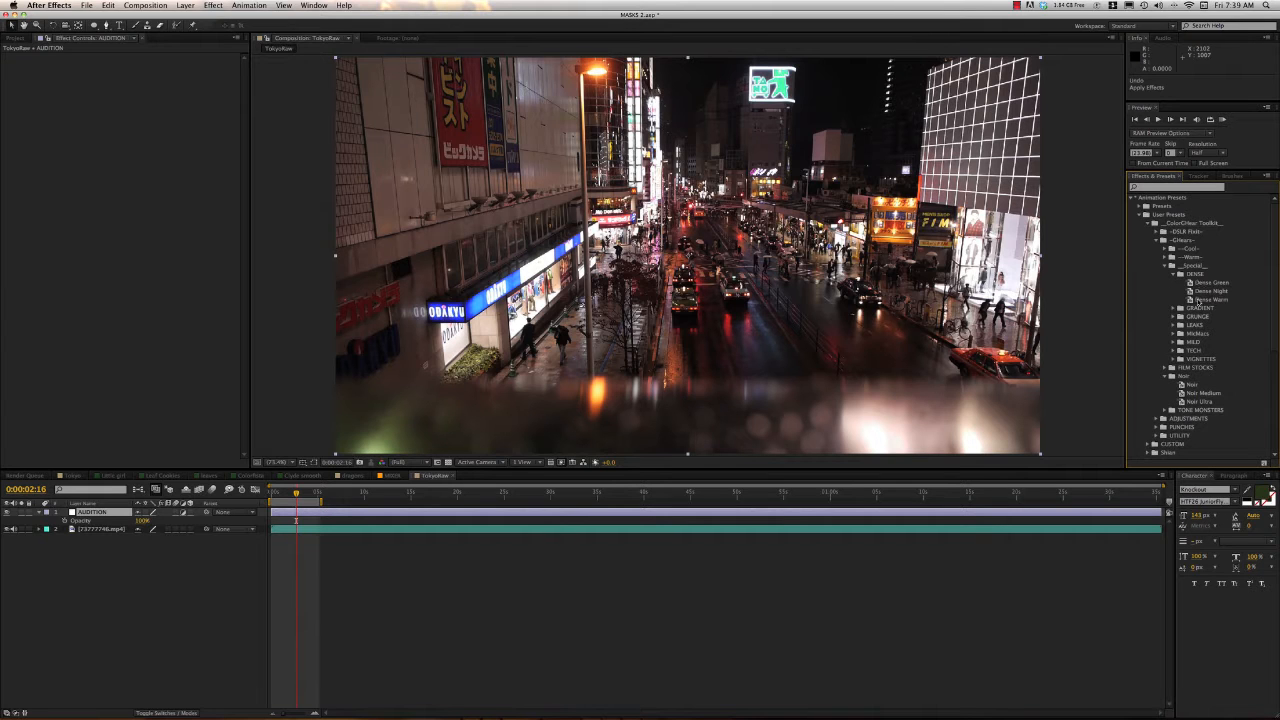
pyautogui.doubleClick(1212, 299)
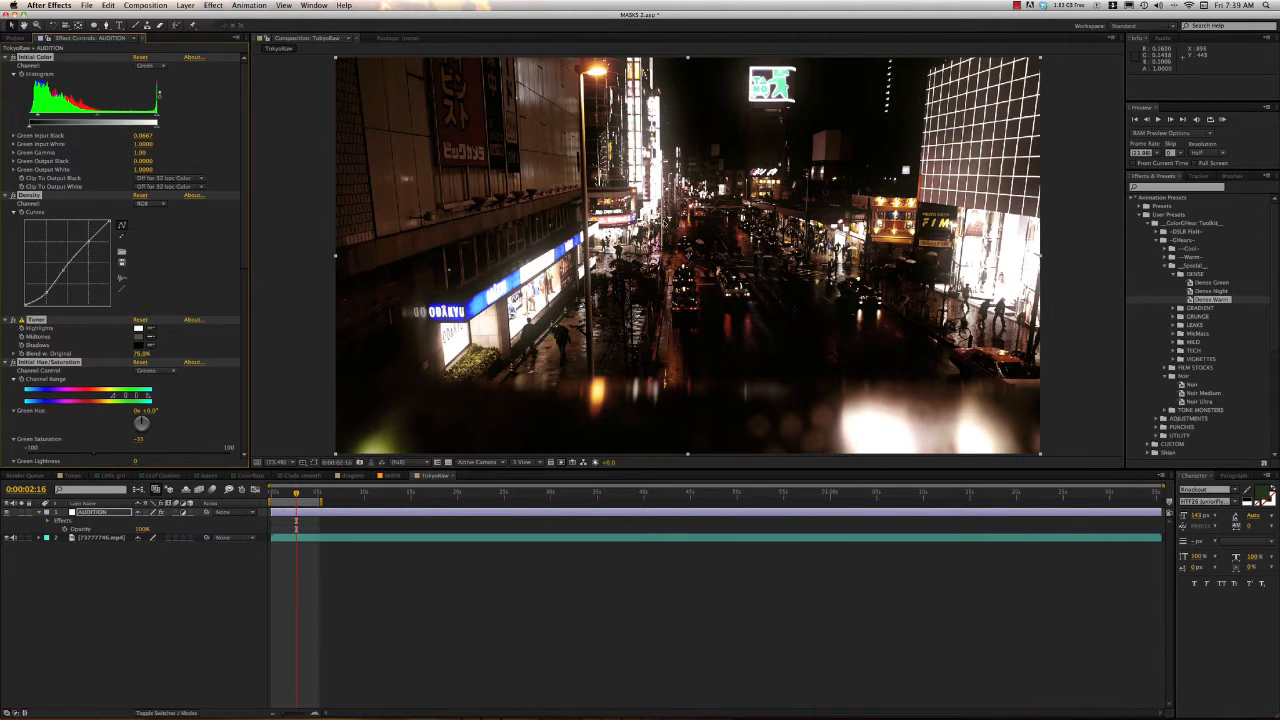
pyautogui.press('super+z')
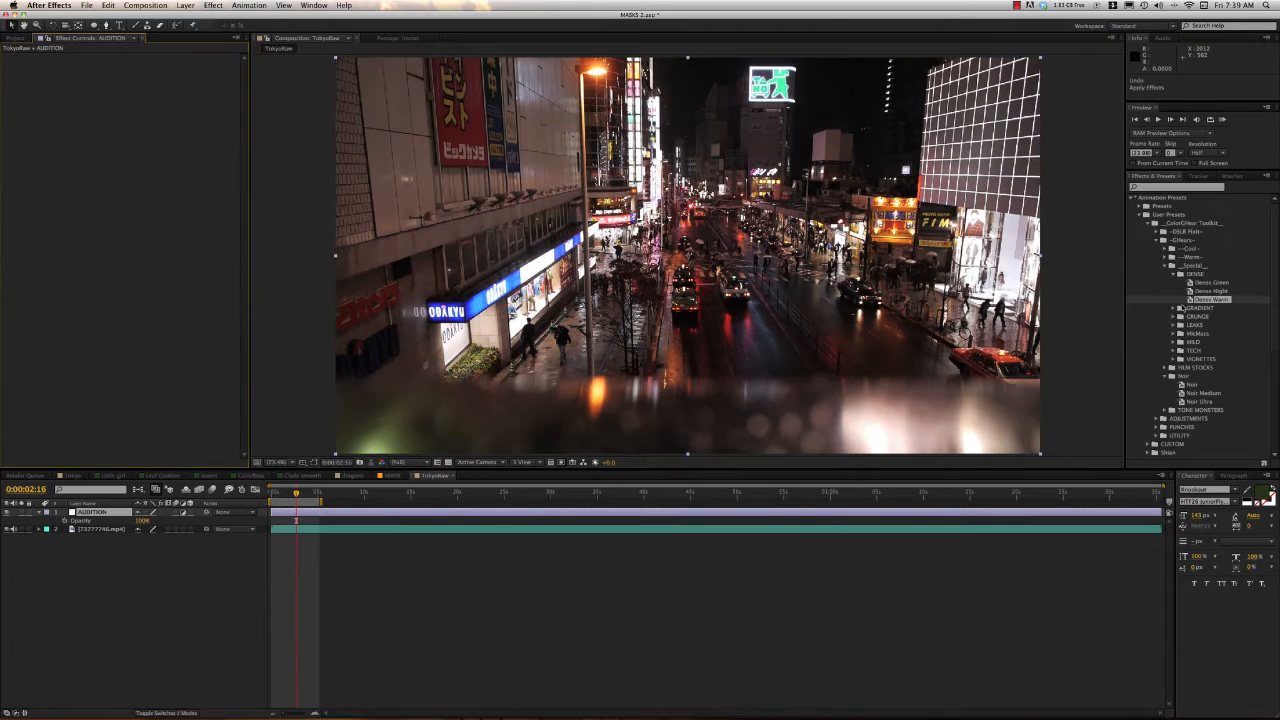
pyautogui.doubleClick(1208, 290)
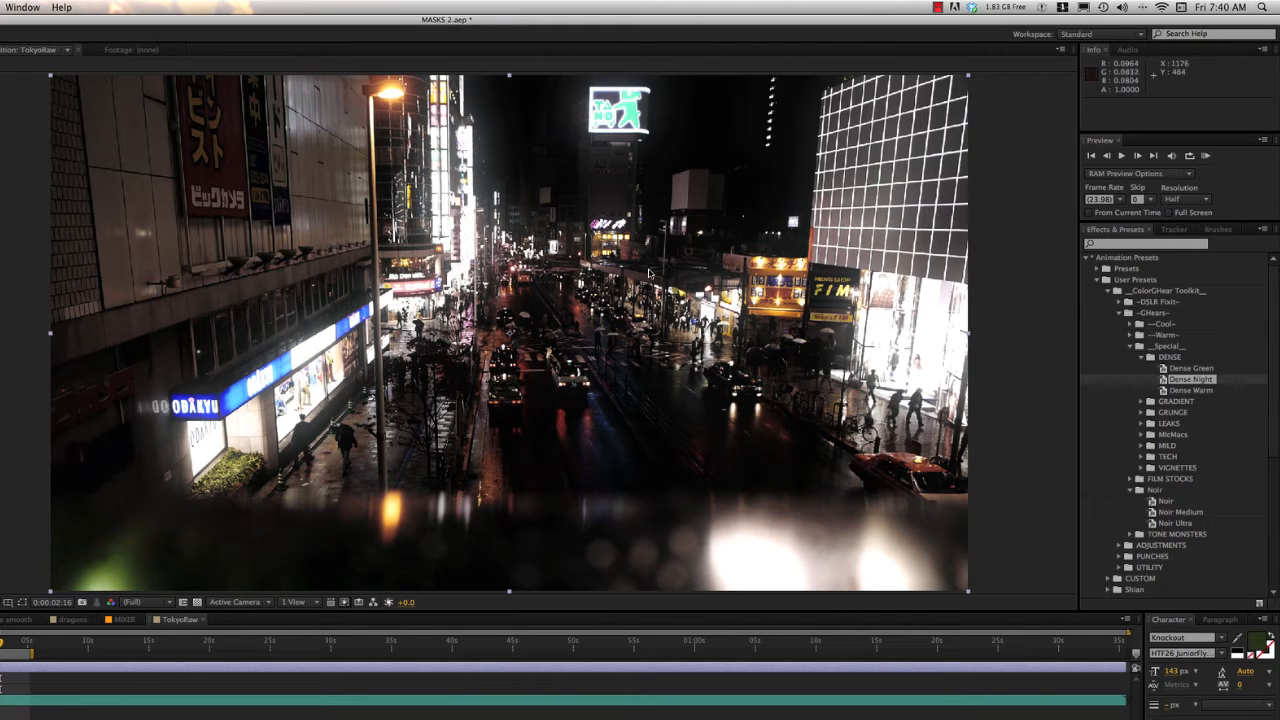
pyautogui.press('super+z')
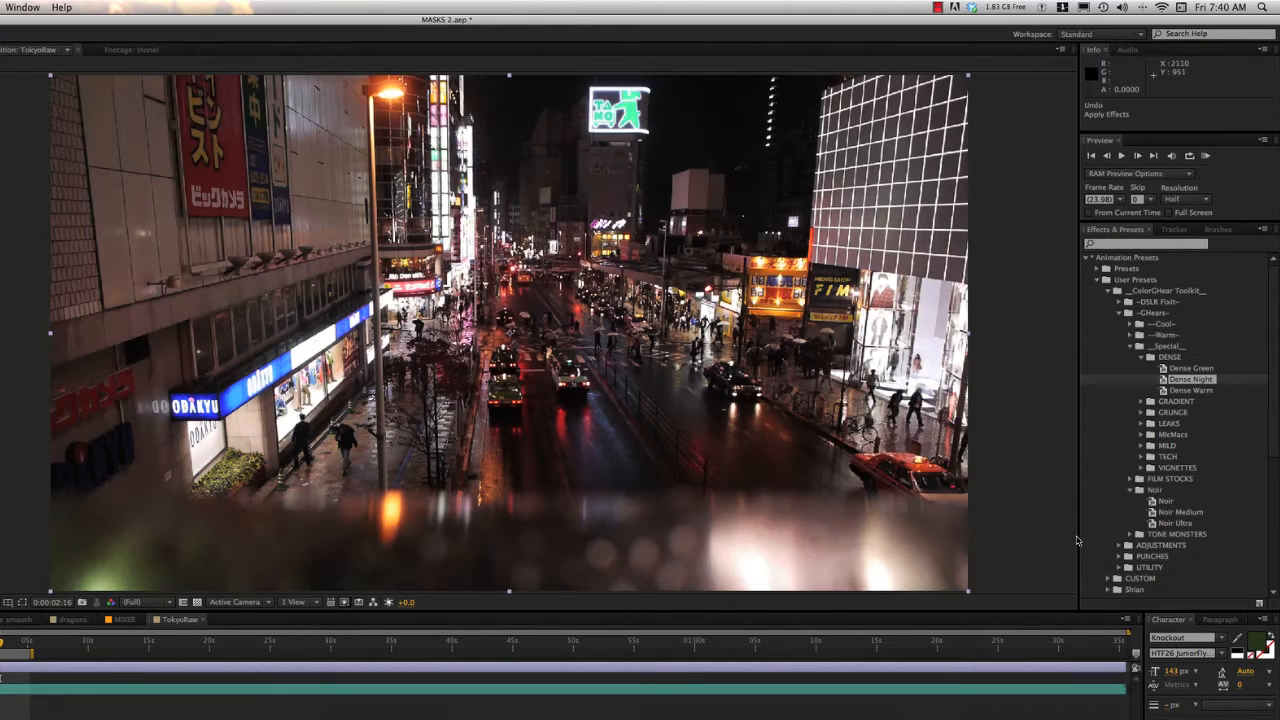
pyautogui.doubleClick(1189, 369)
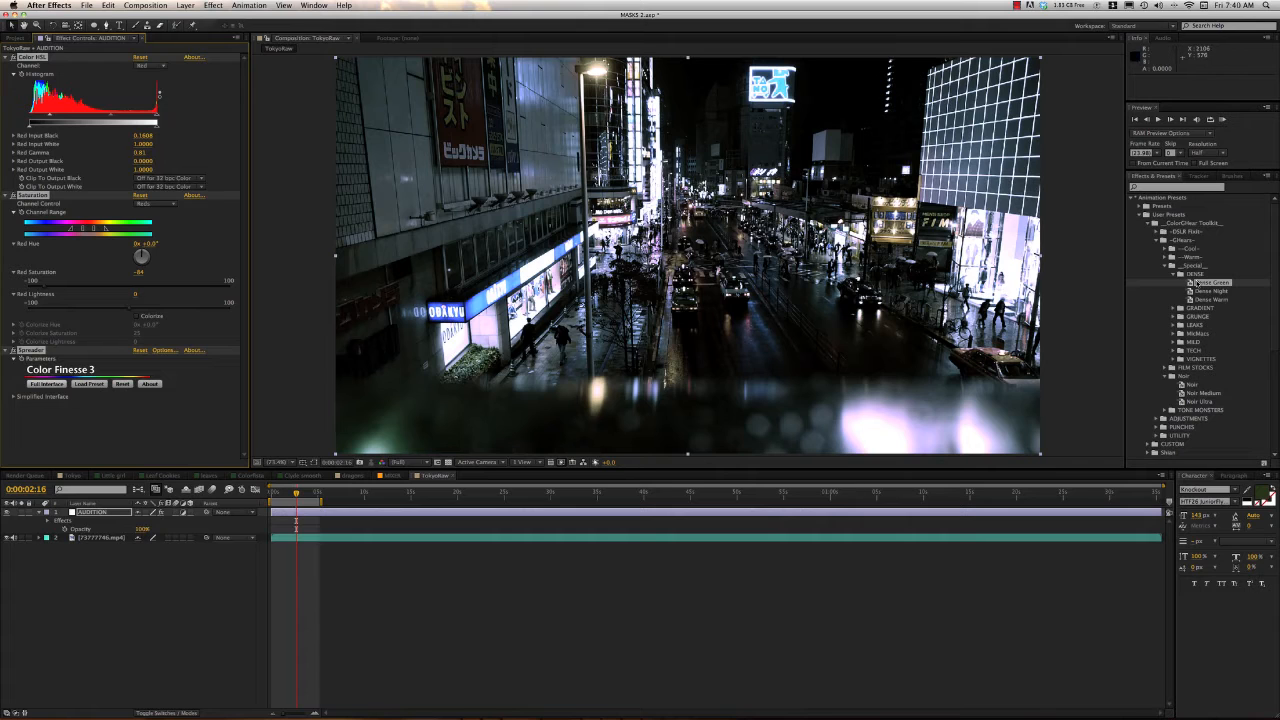
pyautogui.press('super+z')
# Try the Gradient Blue Light preset from the GRADIENT folder on the AUDITION layer and undo it
pyautogui.click(1174, 276)
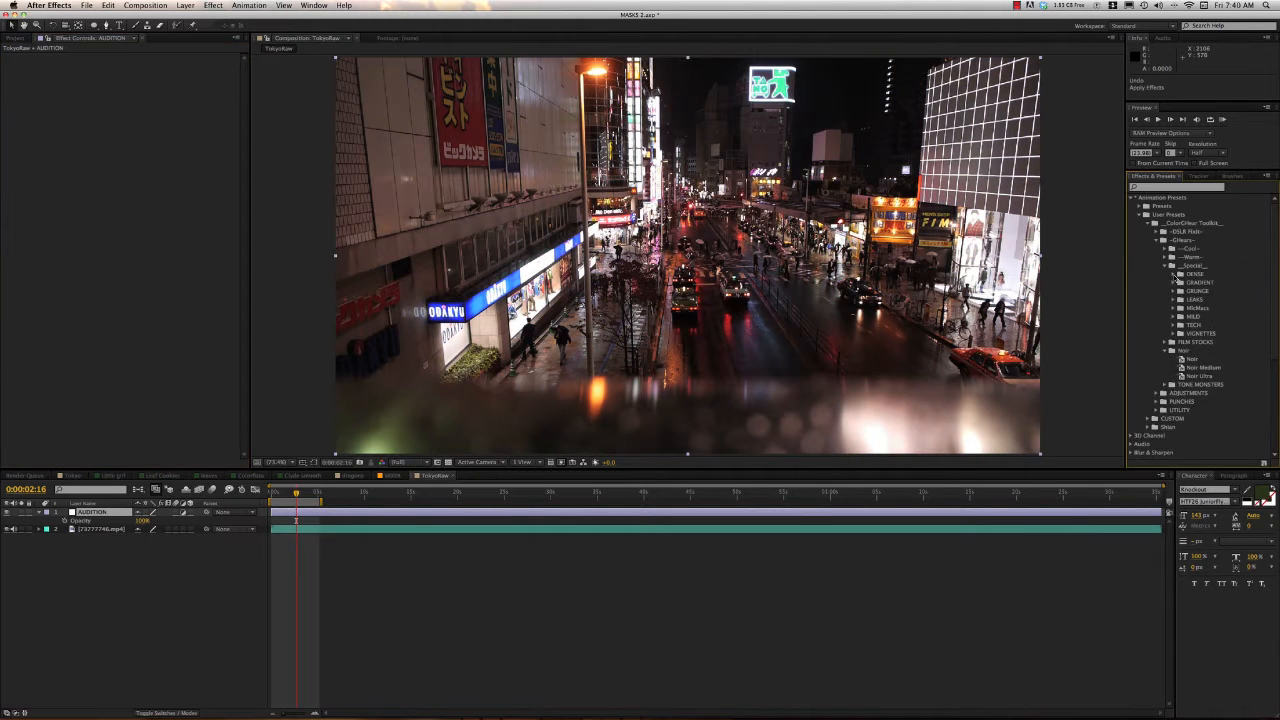
pyautogui.click(1175, 282)
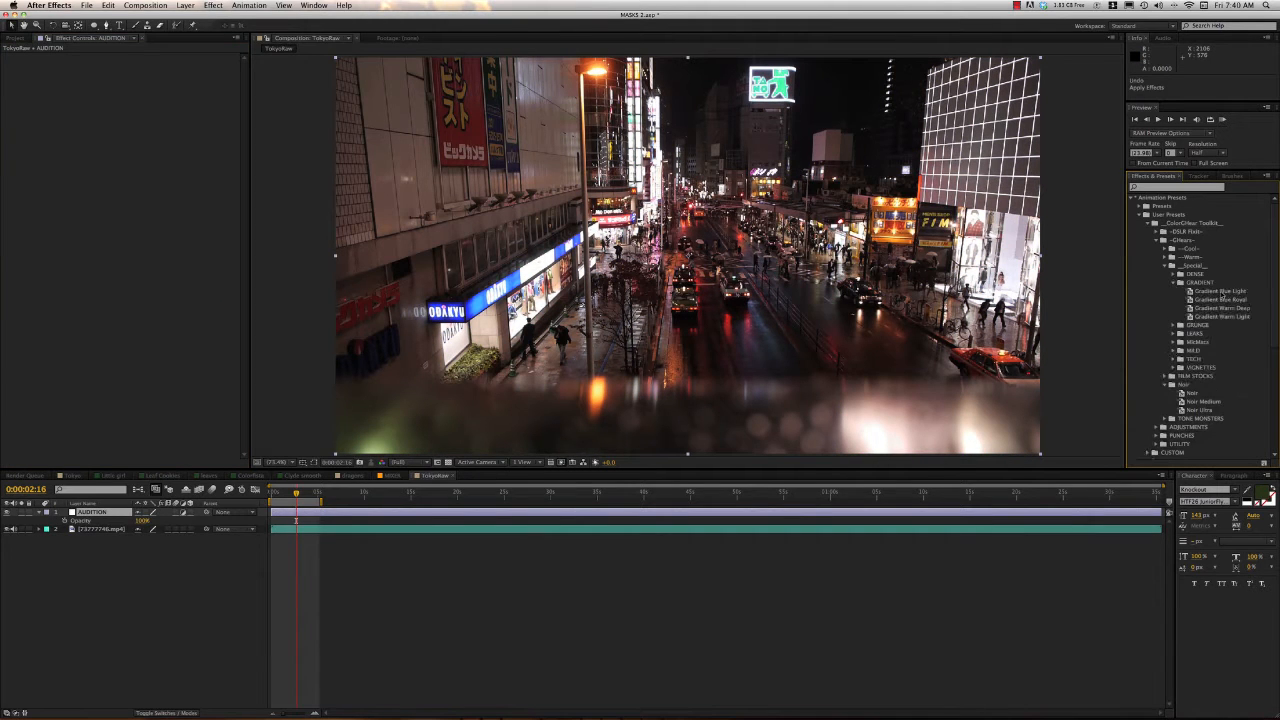
pyautogui.moveTo(1222, 293); pyautogui.dragTo(892, 291)
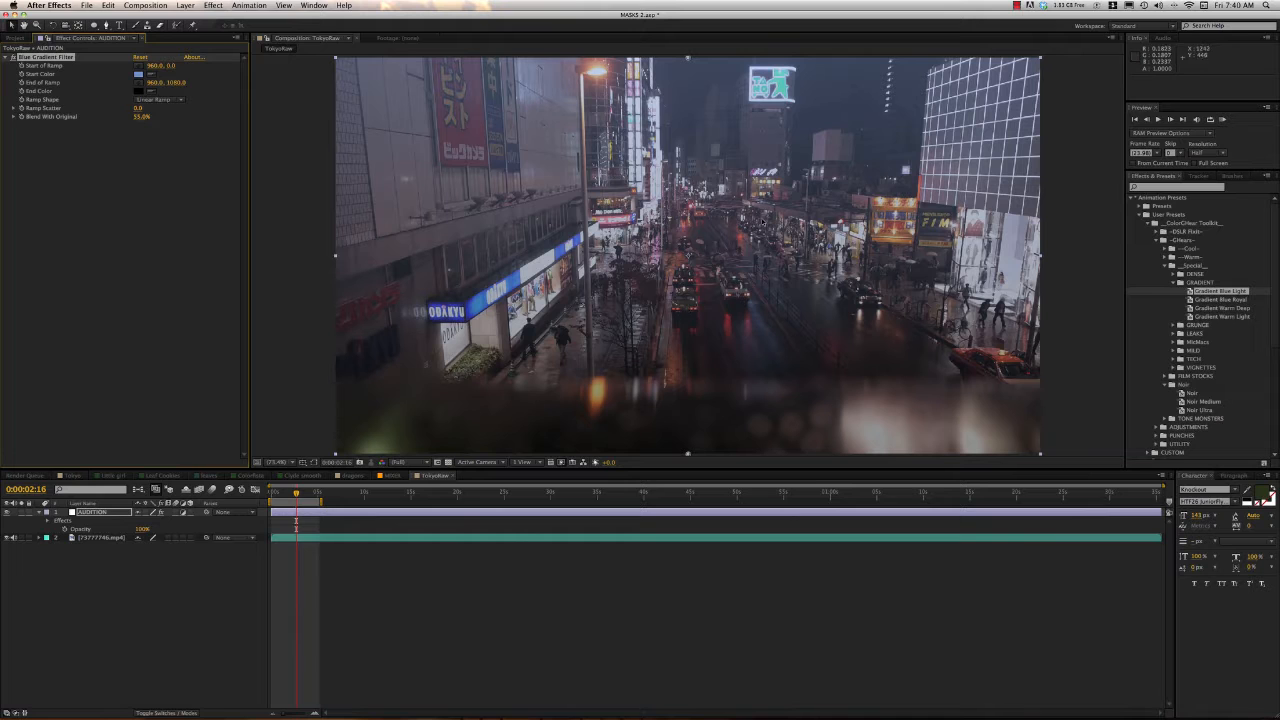
pyautogui.press('super+z')
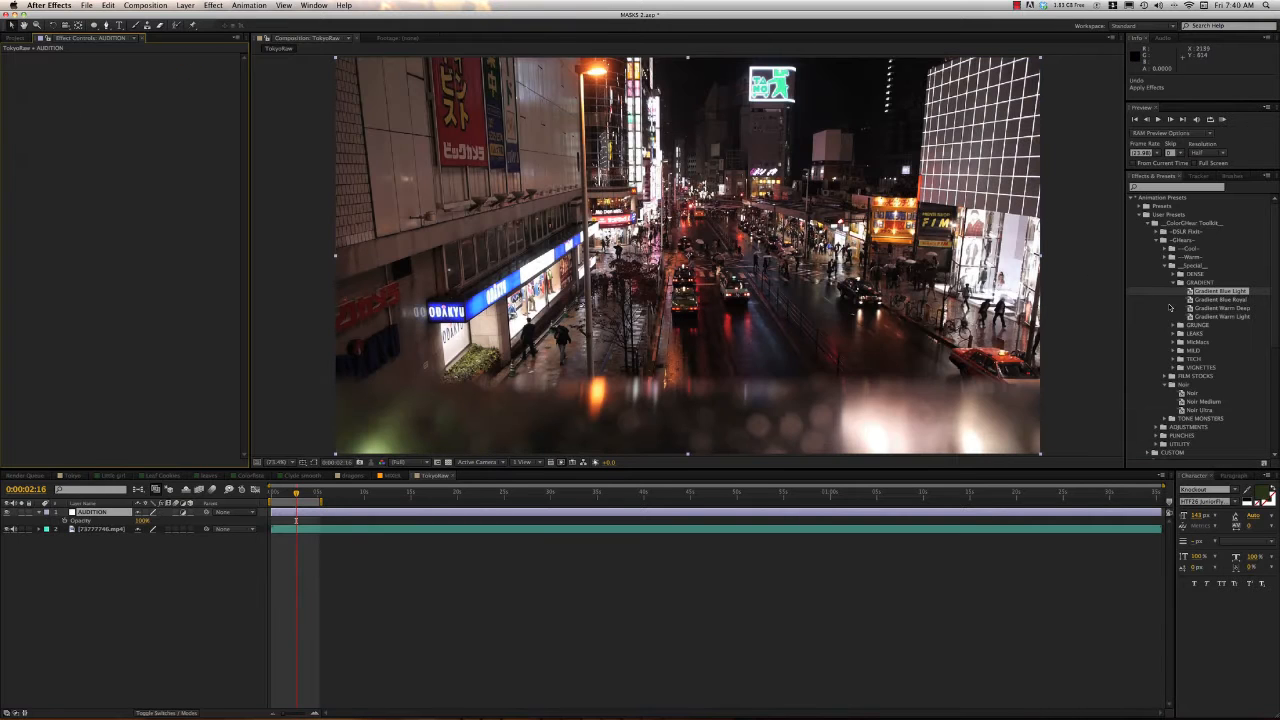
# Try the Gradient Blue Royal, Gradient Warm Deep and Gradient Warm Light presets on the AUDITION layer, undoing each one
pyautogui.doubleClick(1210, 299)
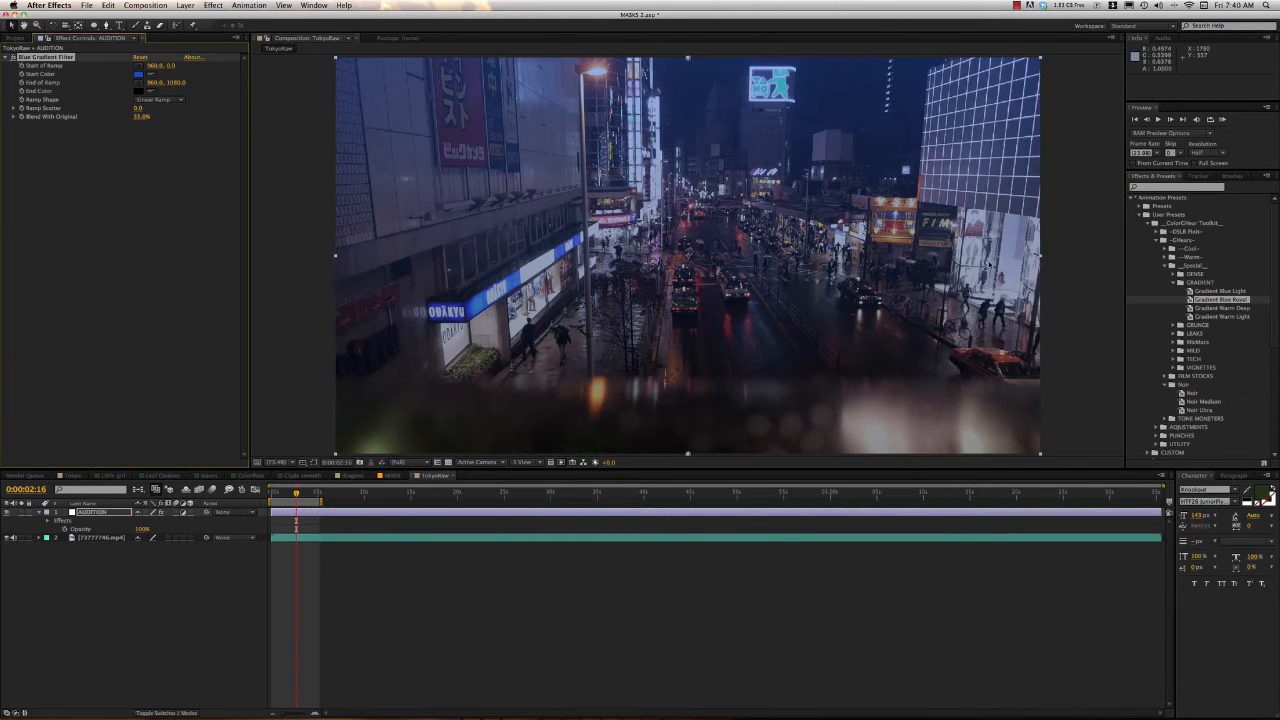
pyautogui.press('super+z')
pyautogui.doubleClick(1222, 308)
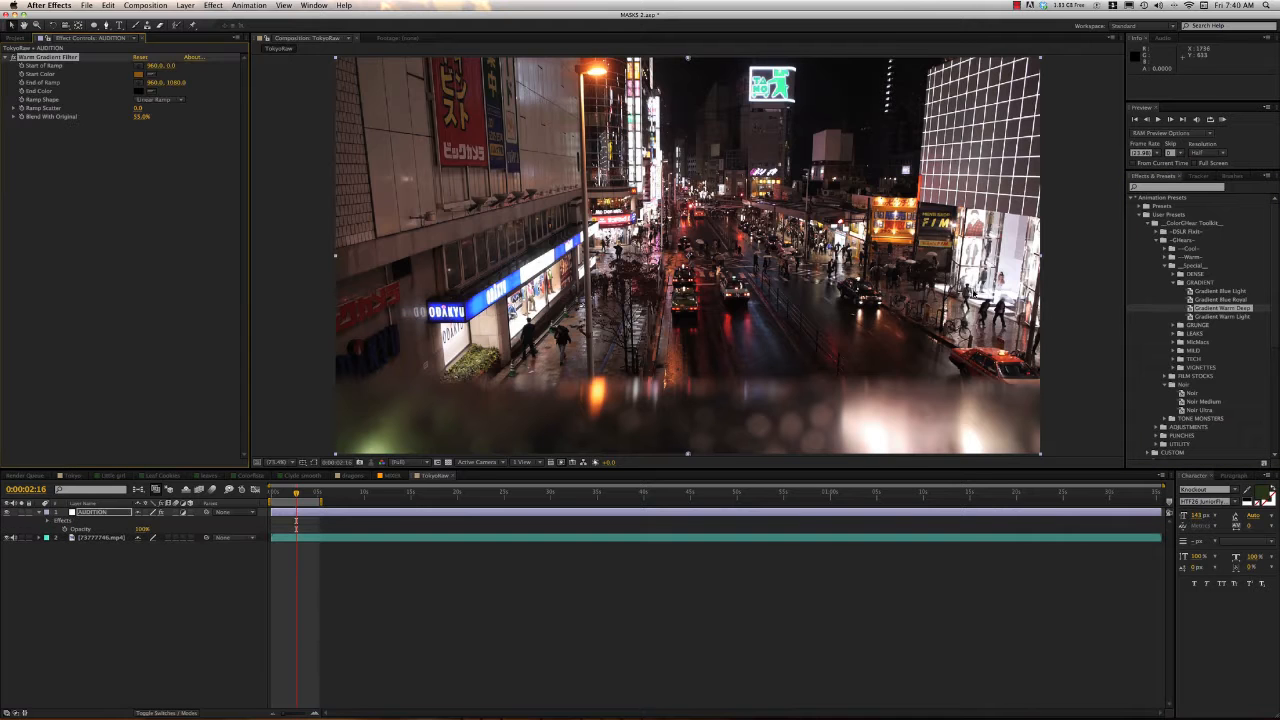
pyautogui.press('super+z')
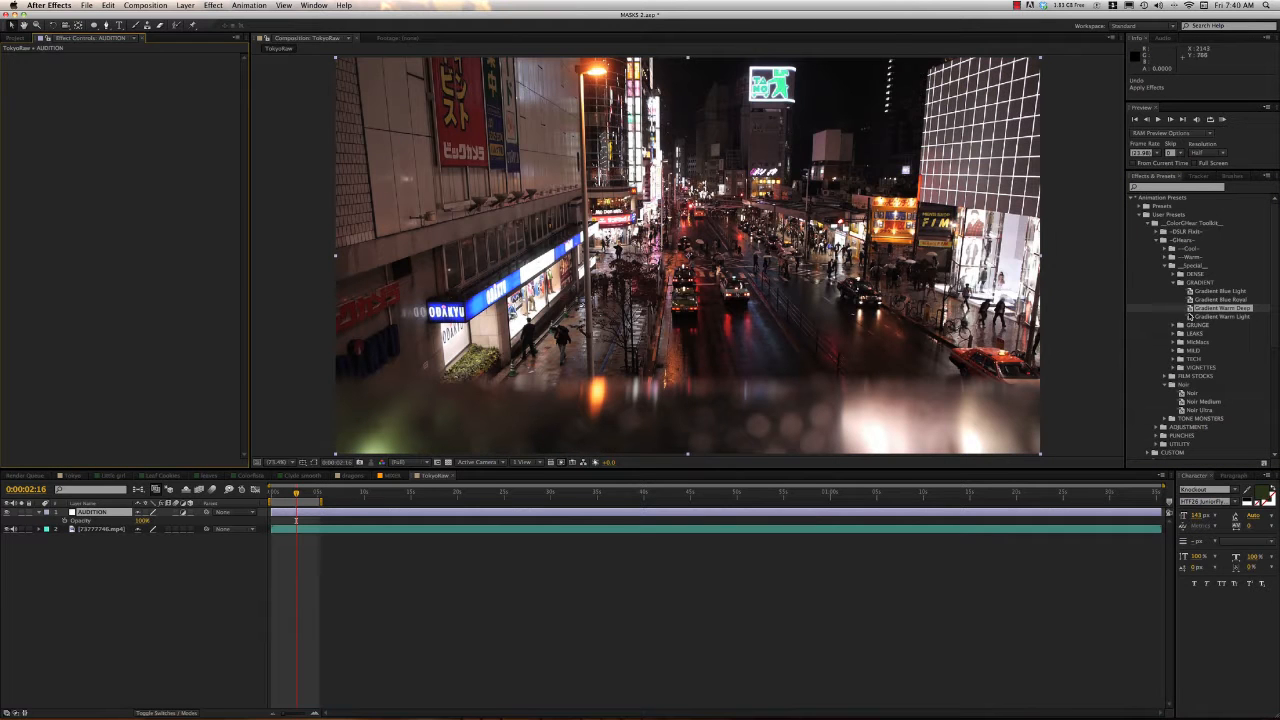
pyautogui.doubleClick(1192, 316)
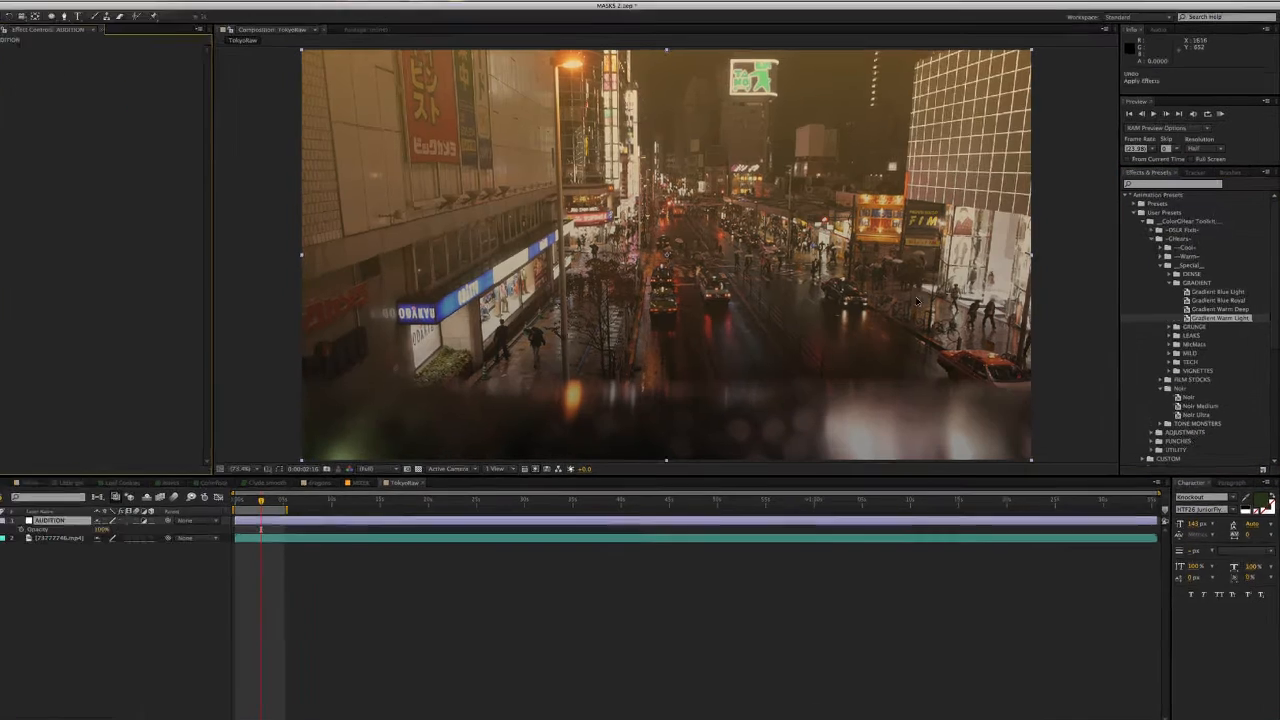
pyautogui.click(1174, 283)
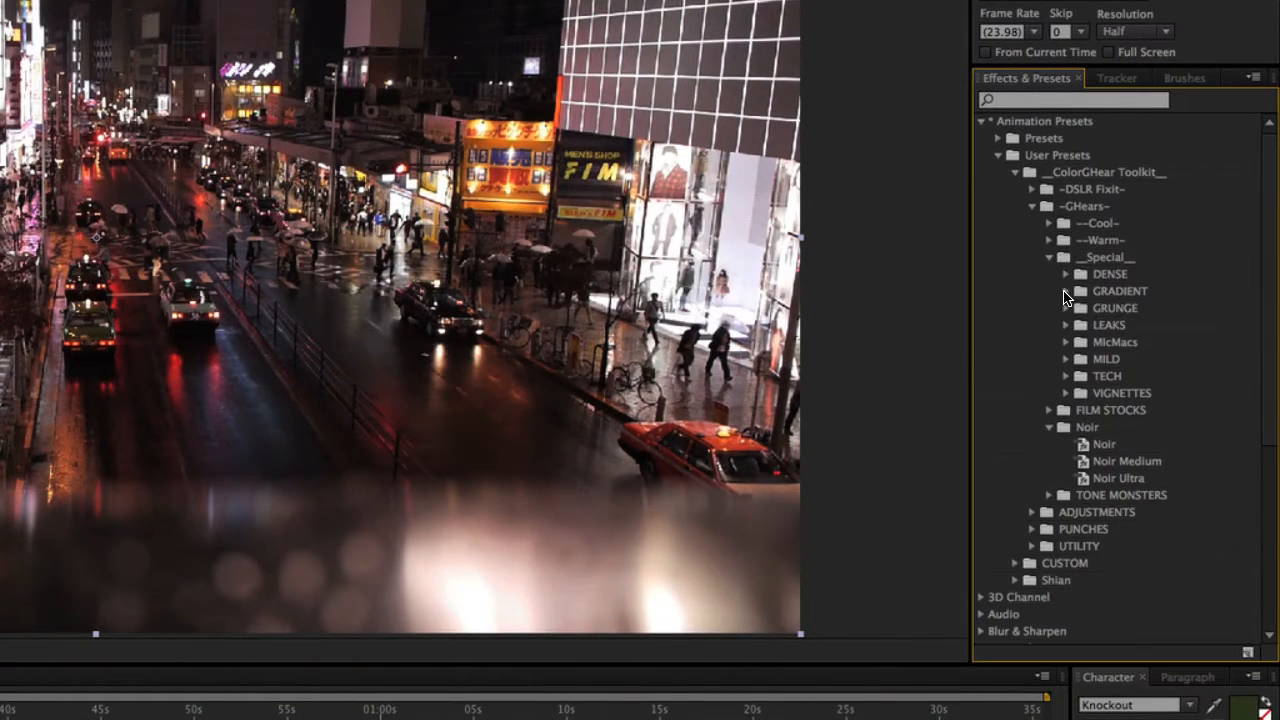
# Try the Grunge, Steel Blue and Steel Dirt presets from the GRUNGE folder on the AUDITION layer, removing each one
pyautogui.click(1066, 308)
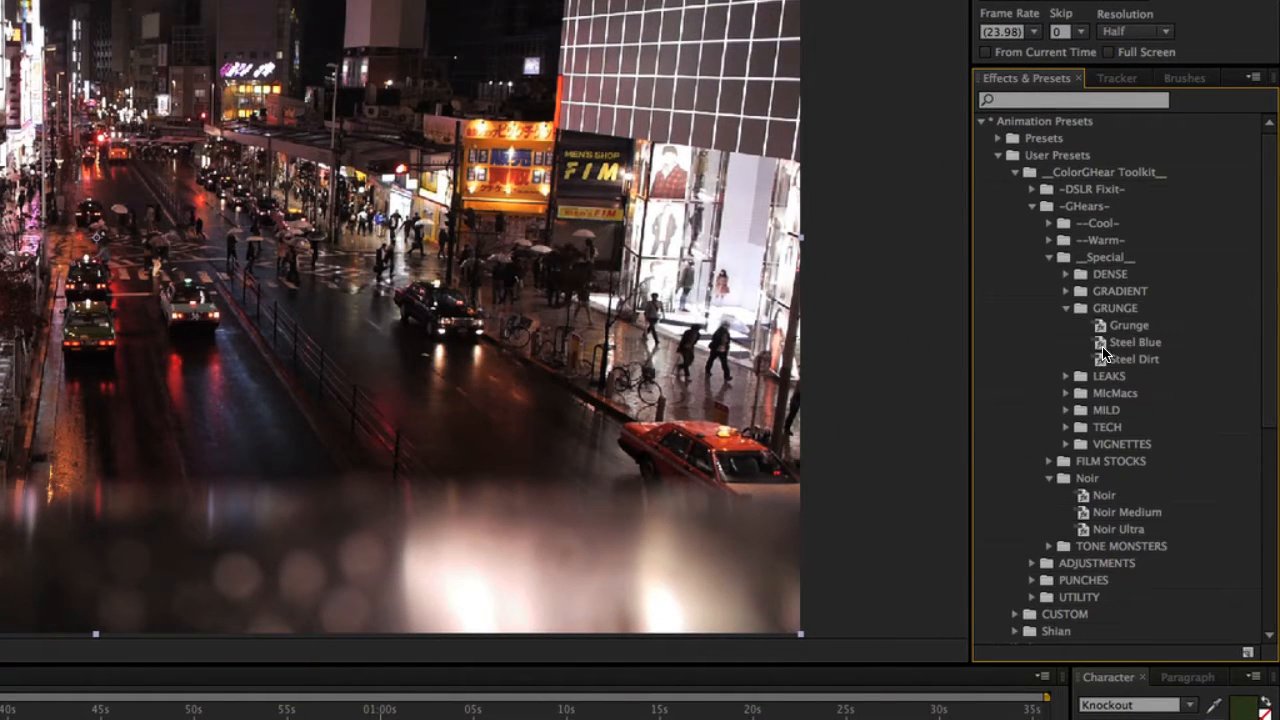
pyautogui.moveTo(1118, 325); pyautogui.dragTo(701, 333)
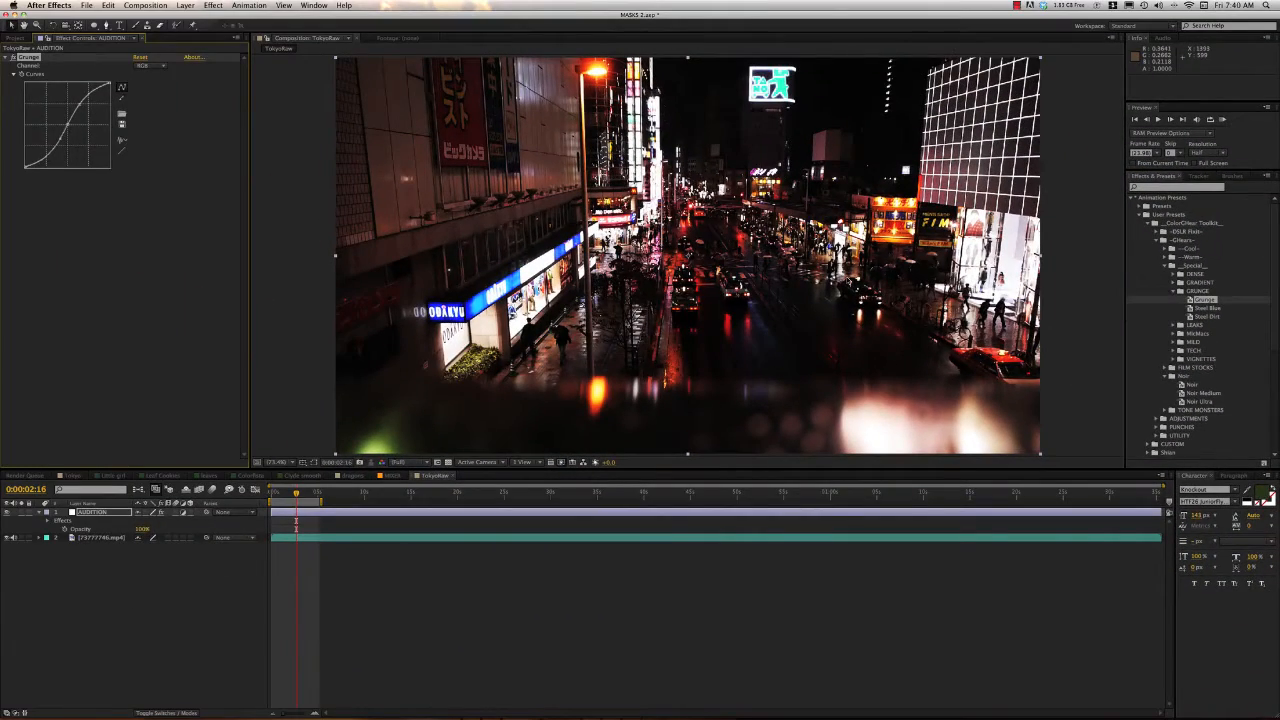
pyautogui.press('super+z')
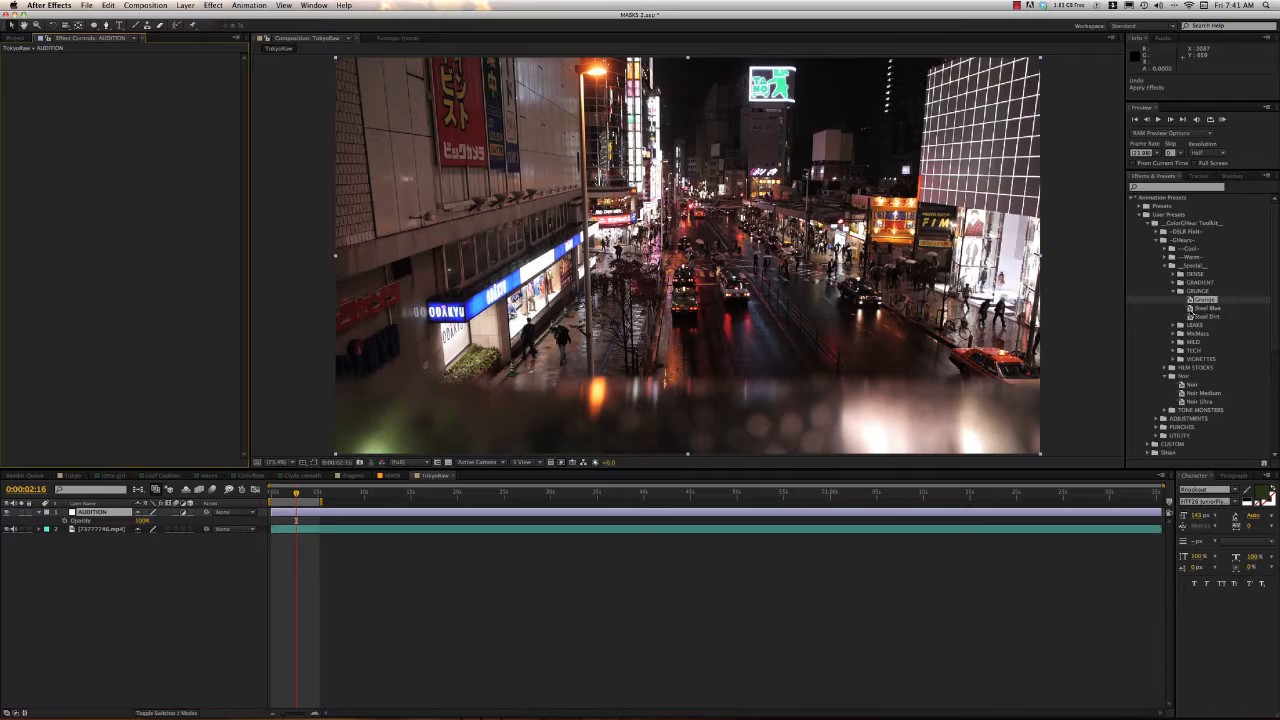
pyautogui.moveTo(1205, 308); pyautogui.dragTo(948, 316)
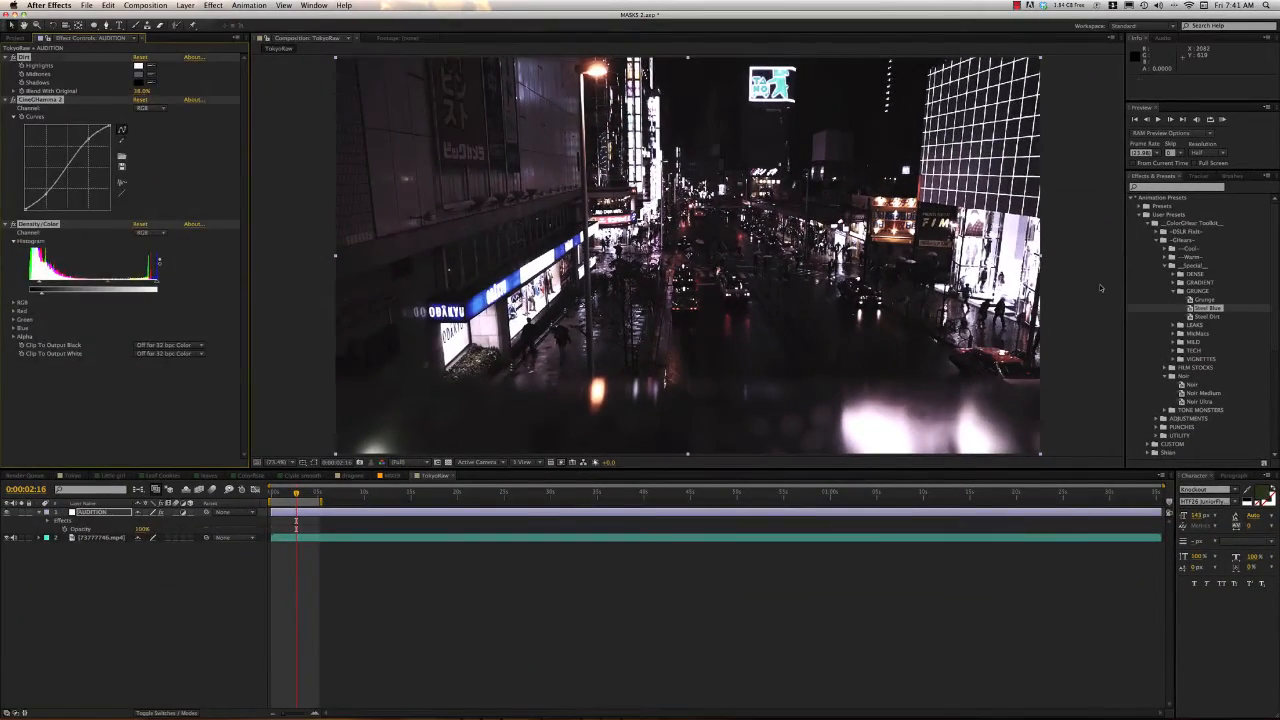
pyautogui.press('Delete')
pyautogui.moveTo(1208, 317); pyautogui.dragTo(1018, 297)
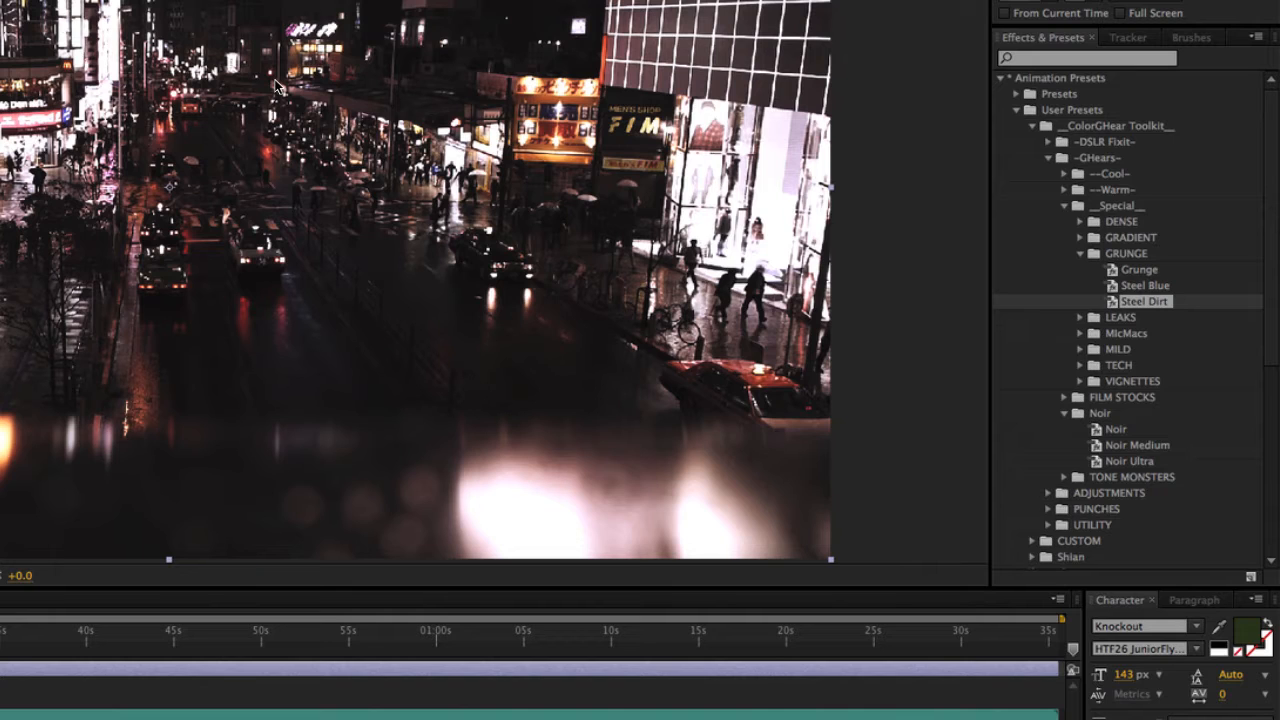
pyautogui.press('super+z')
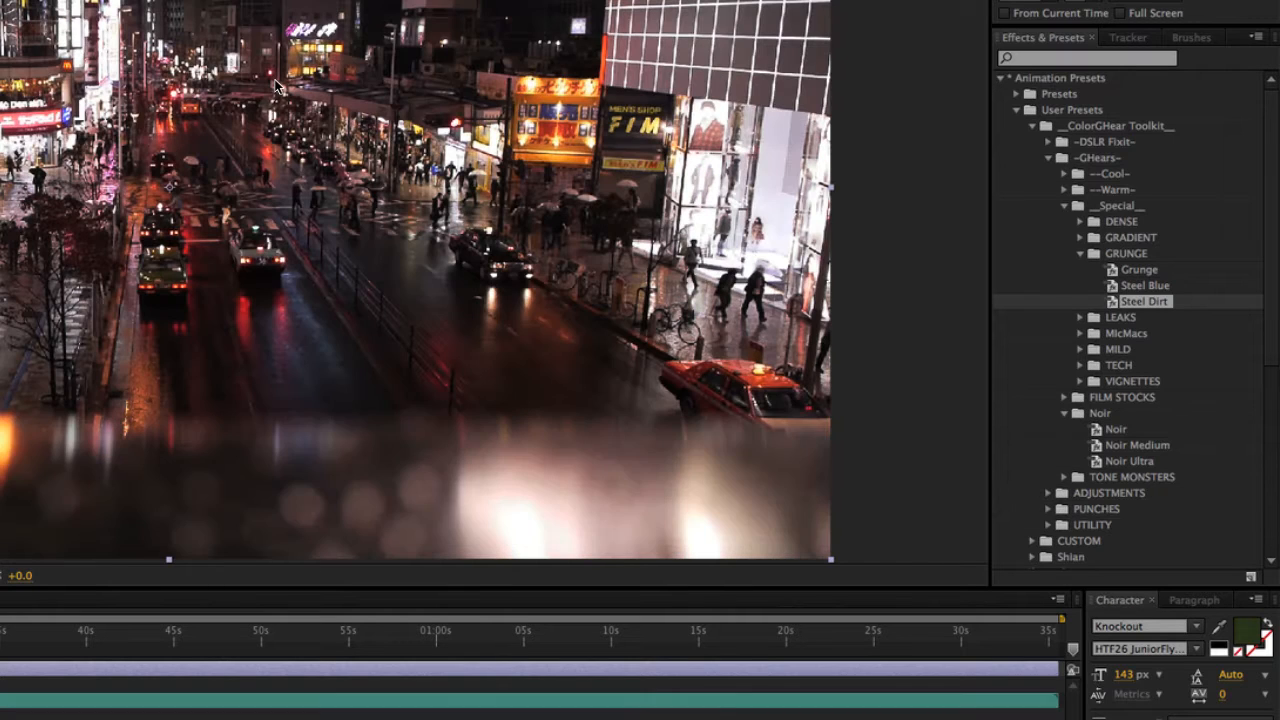
pyautogui.click(1082, 254)
# Try the Light Leak cool and Light Leak warm presets from the LEAKS folder on the AUDITION layer, undoing each one
pyautogui.click(1079, 270)
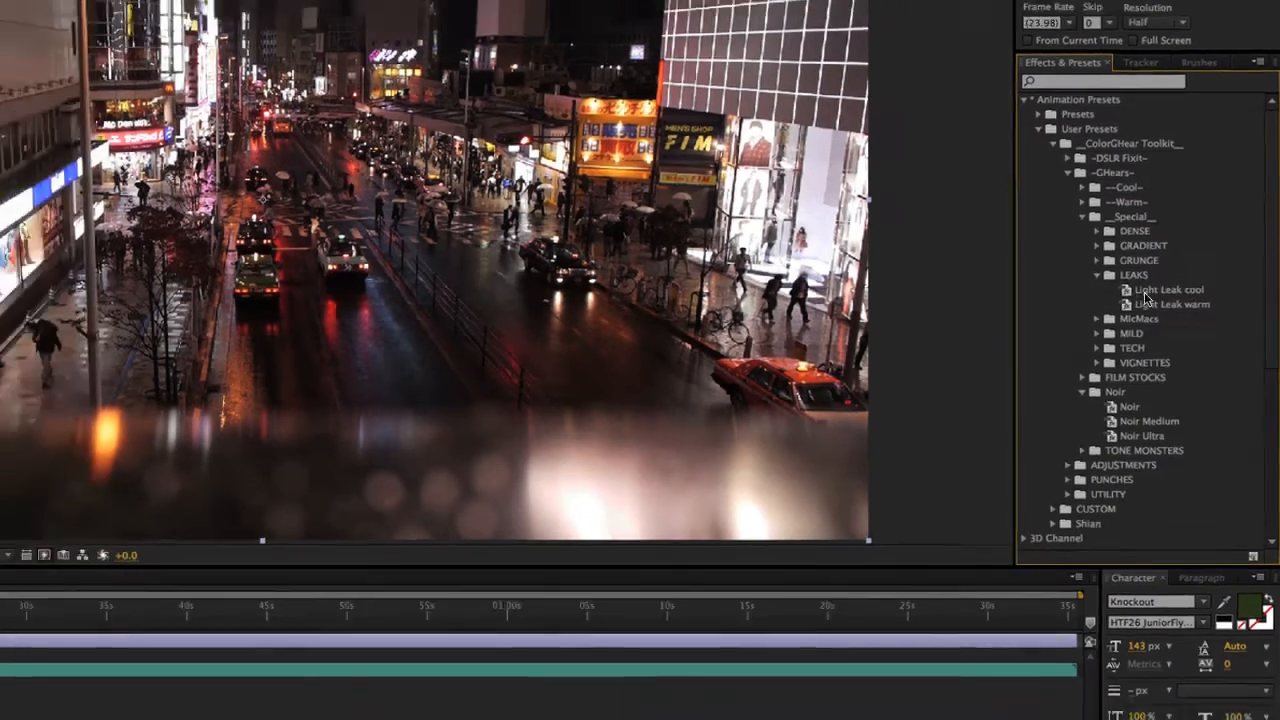
pyautogui.moveTo(1134, 288); pyautogui.dragTo(498, 333)
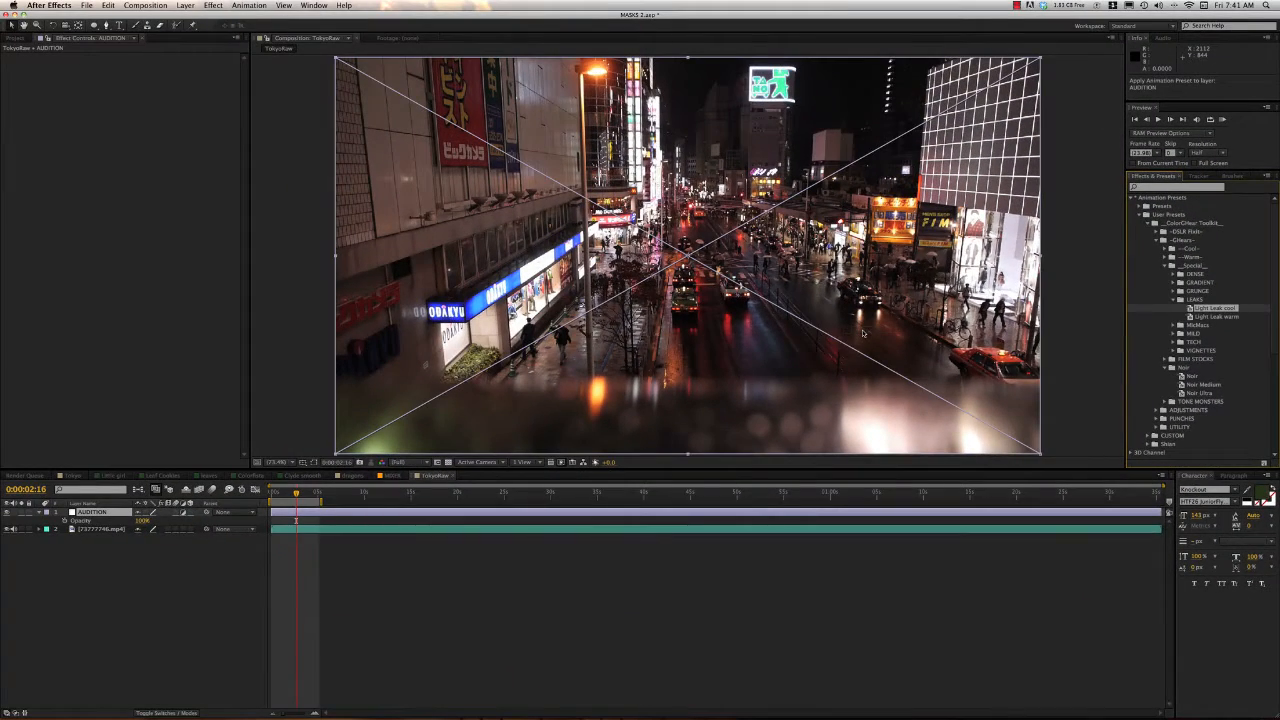
pyautogui.moveTo(858, 330); pyautogui.dragTo(856, 329)
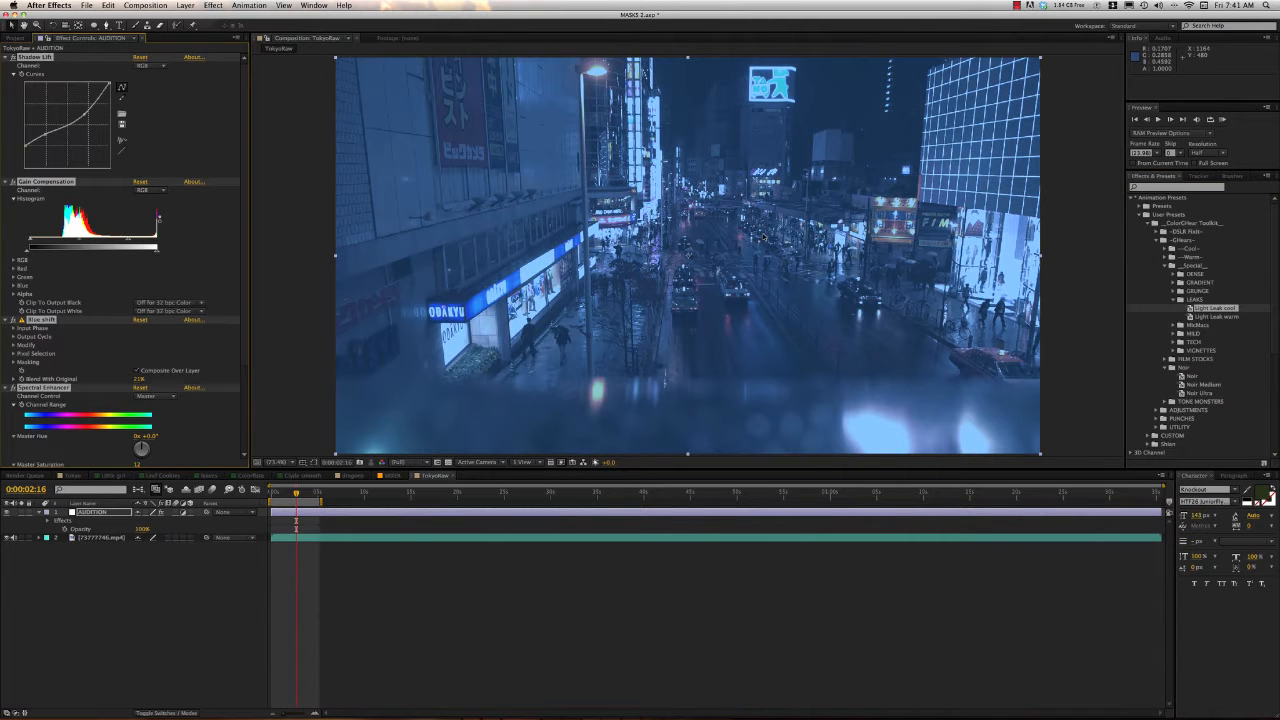
pyautogui.press('super+z')
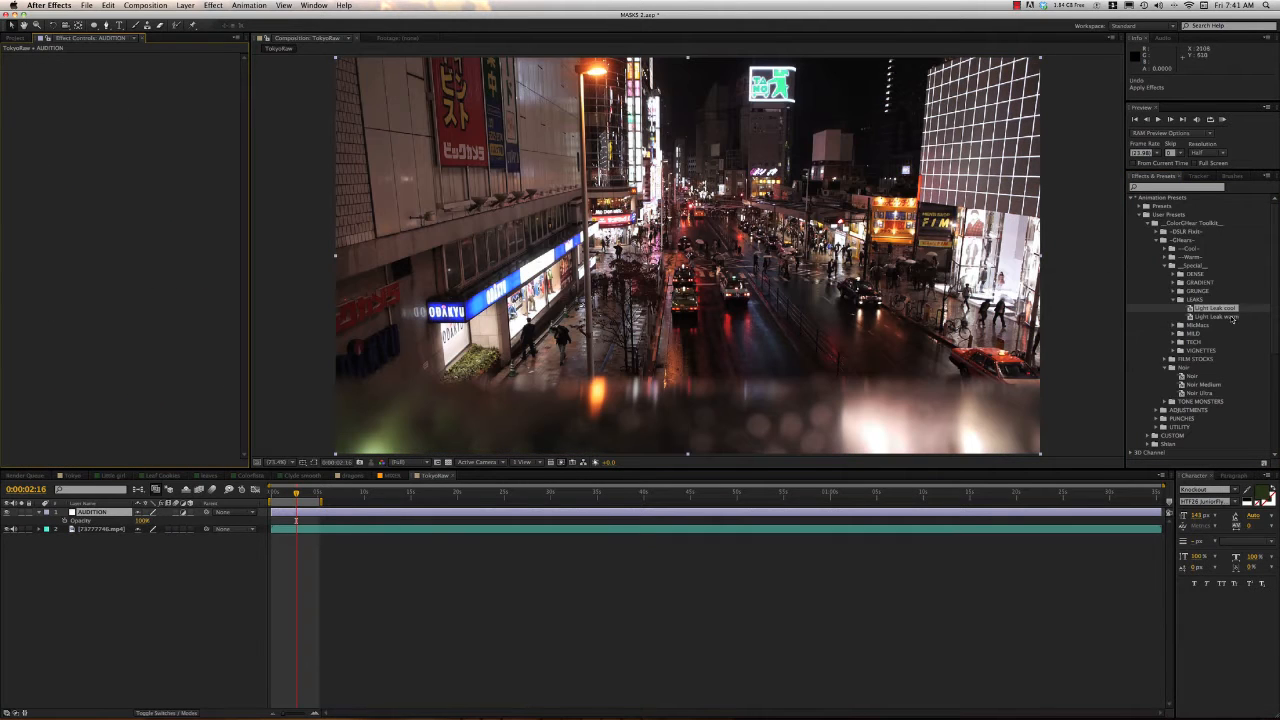
pyautogui.moveTo(1233, 318); pyautogui.dragTo(1012, 298)
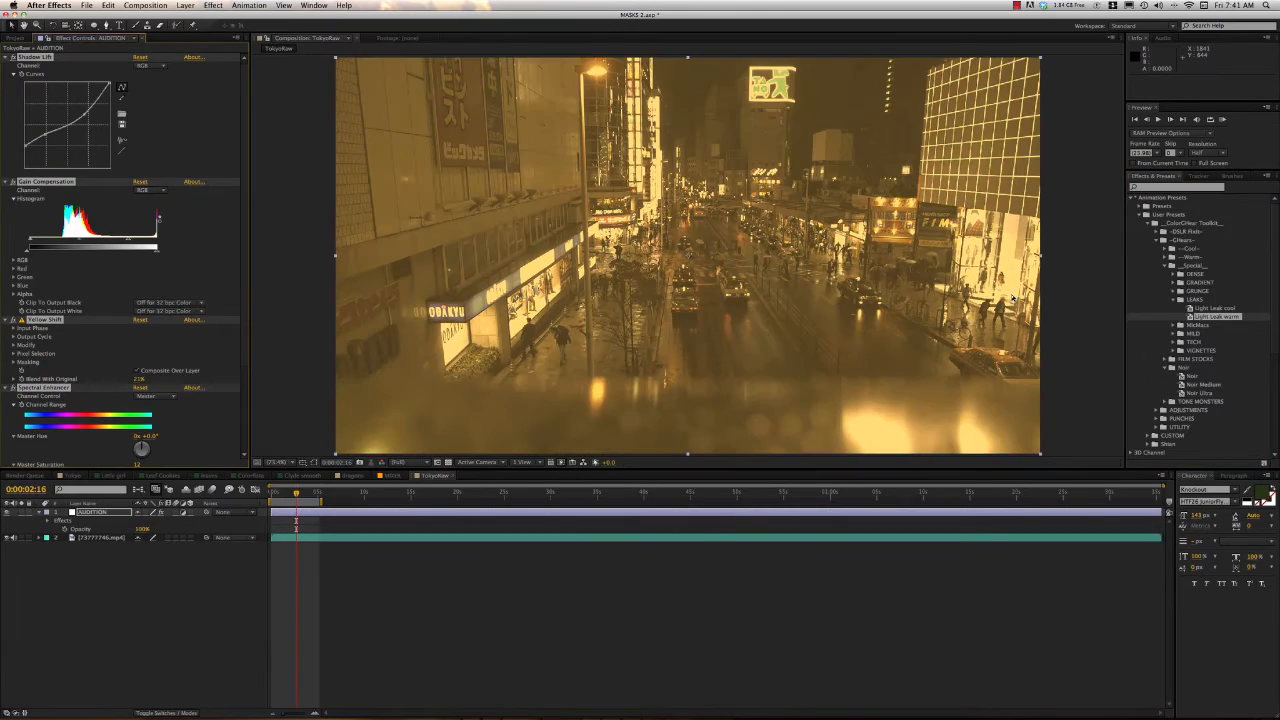
pyautogui.press('super+z')
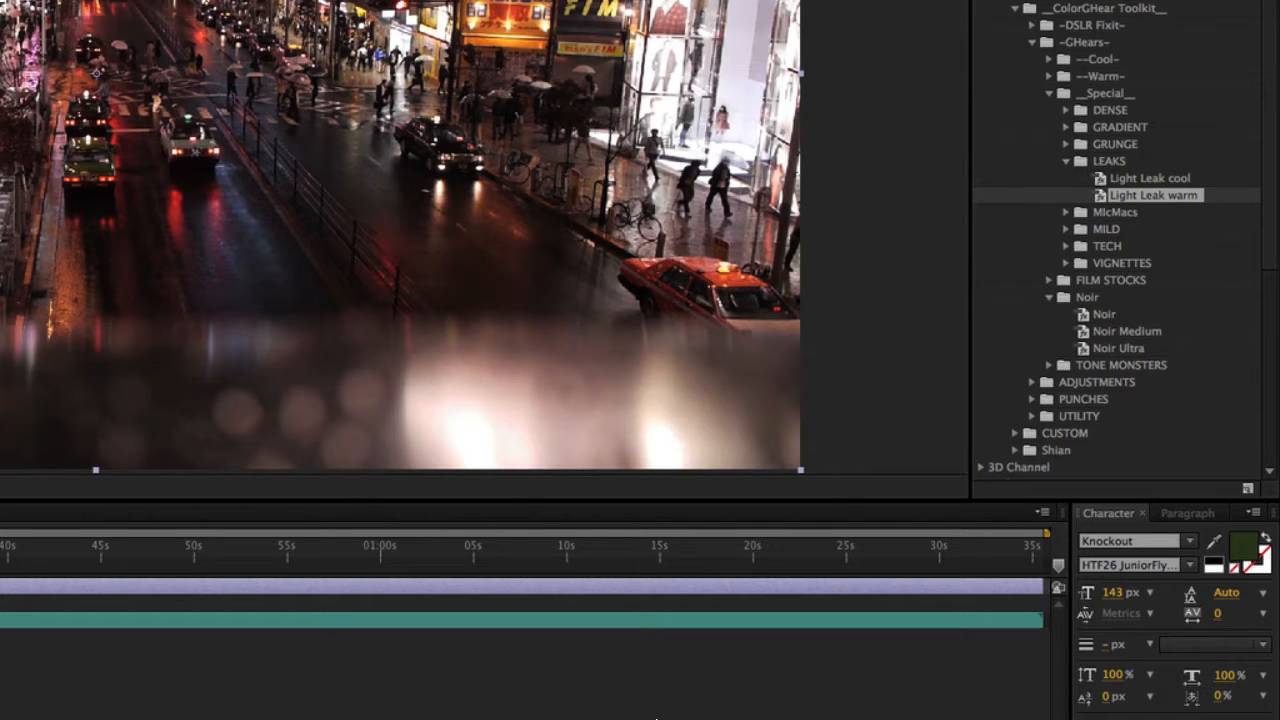
pyautogui.click(1067, 162)
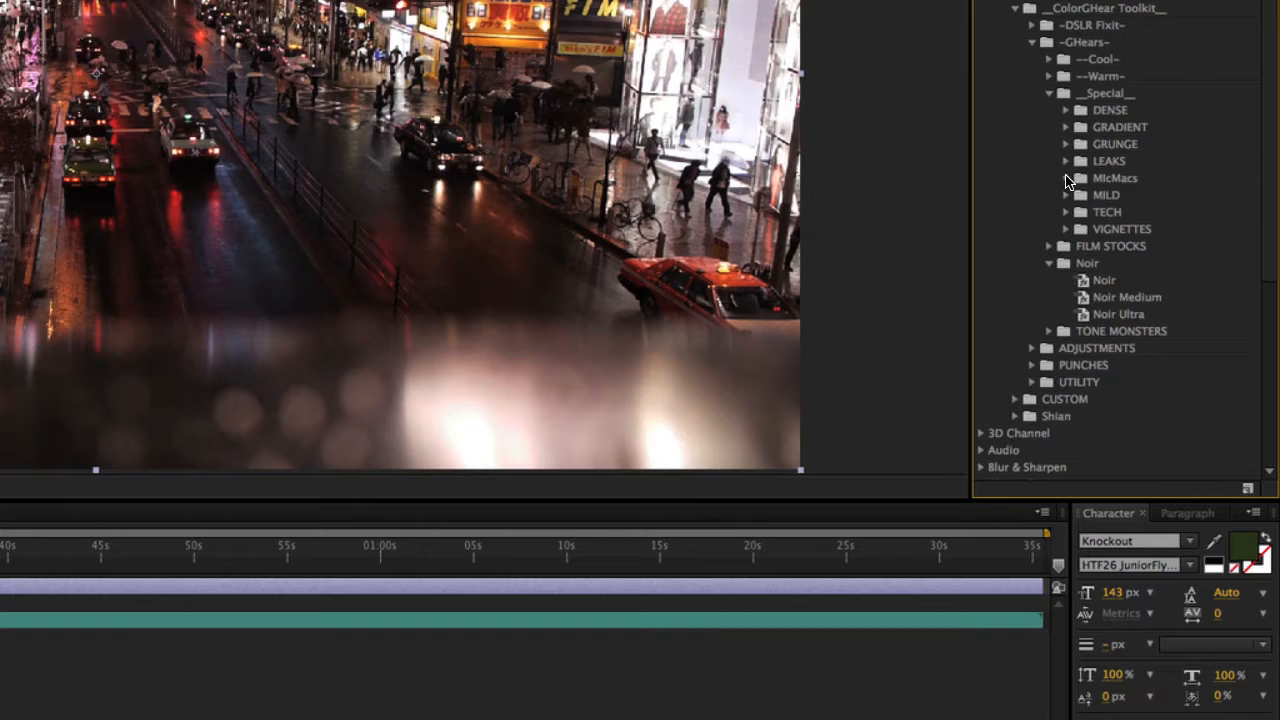
# Try the Mic-Macs and MicMacs Booster presets from the MicMacs folder on the AUDITION layer, undoing each one
pyautogui.click(1066, 178)
pyautogui.click(1125, 195)
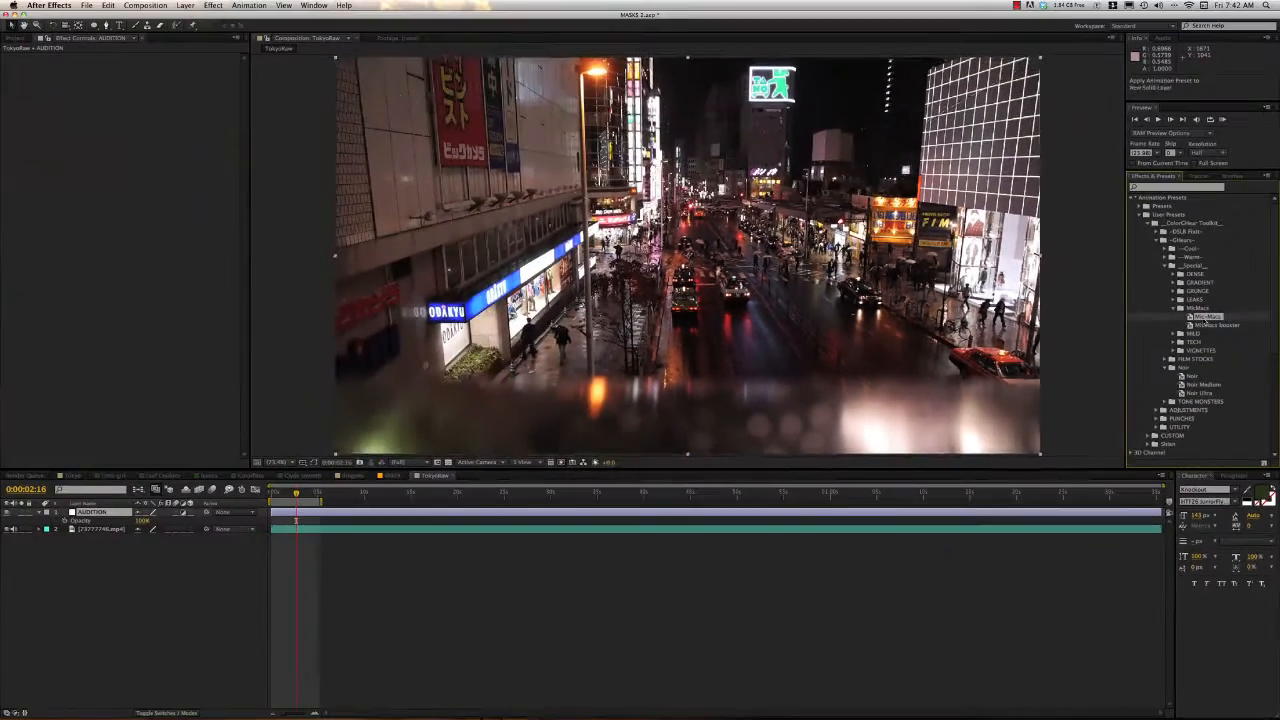
pyautogui.doubleClick(1207, 317)
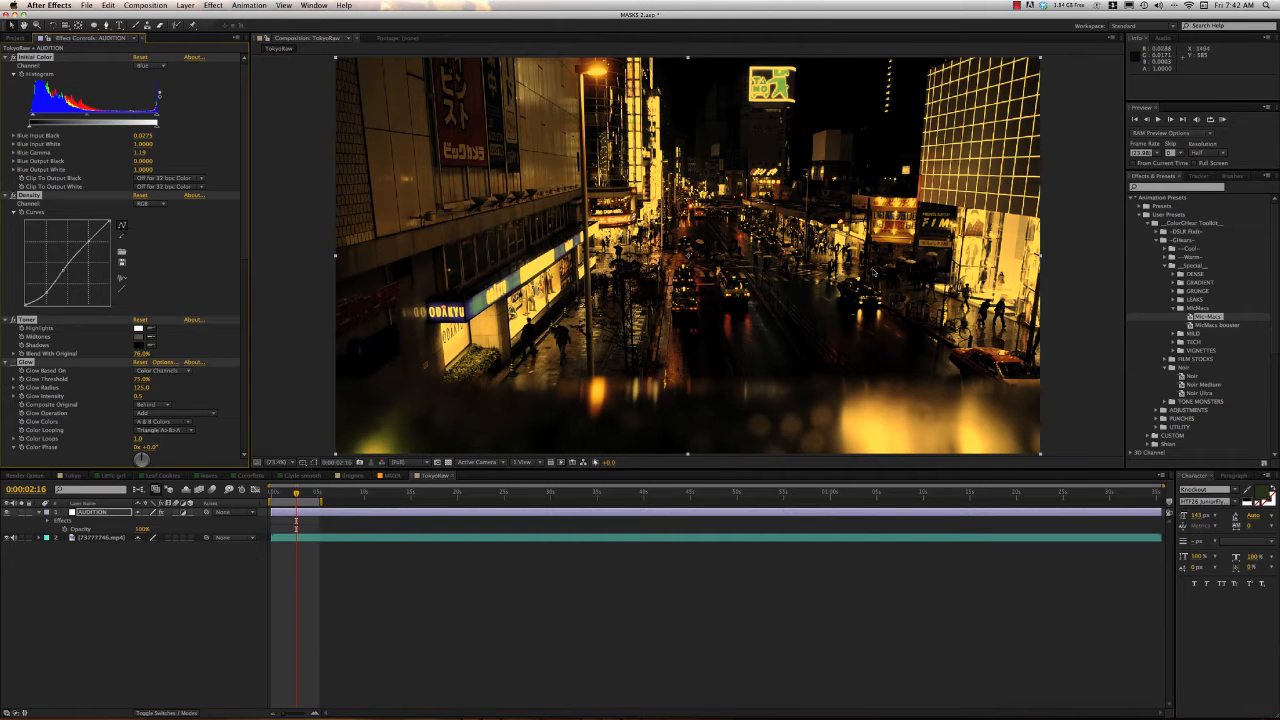
pyautogui.press('super+z')
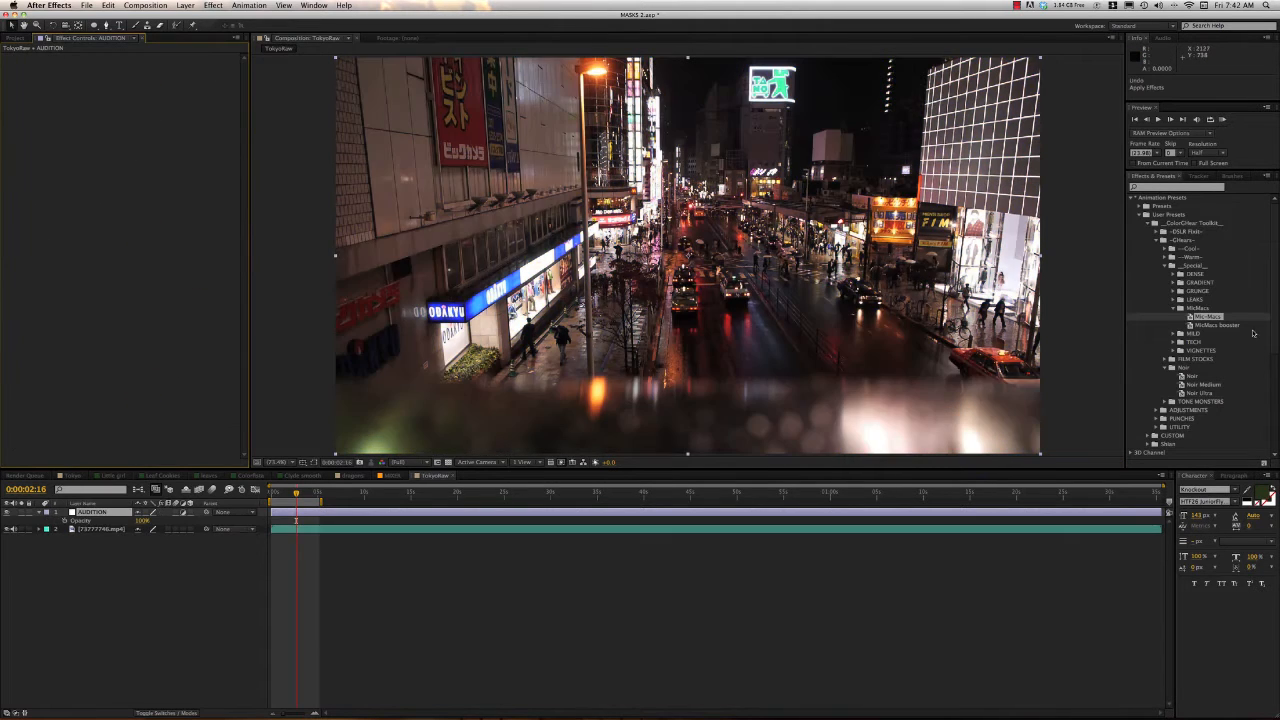
pyautogui.press('super+shift+z')
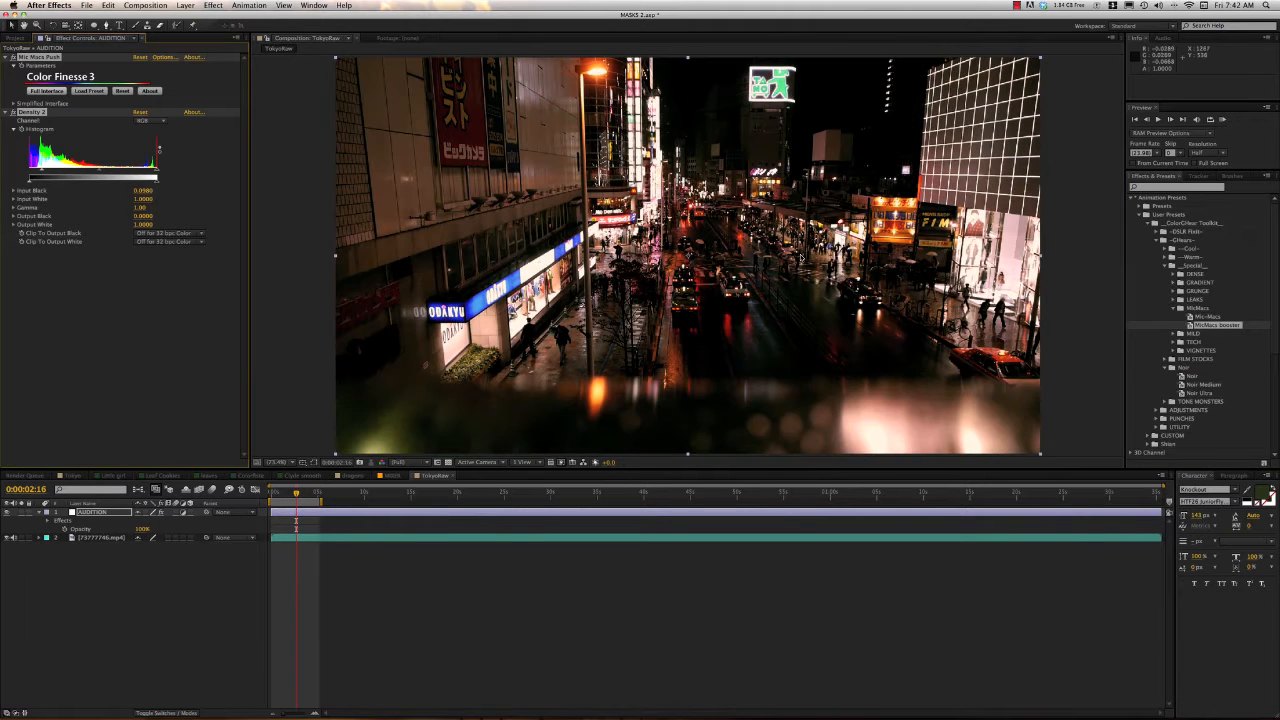
pyautogui.press('super+z')
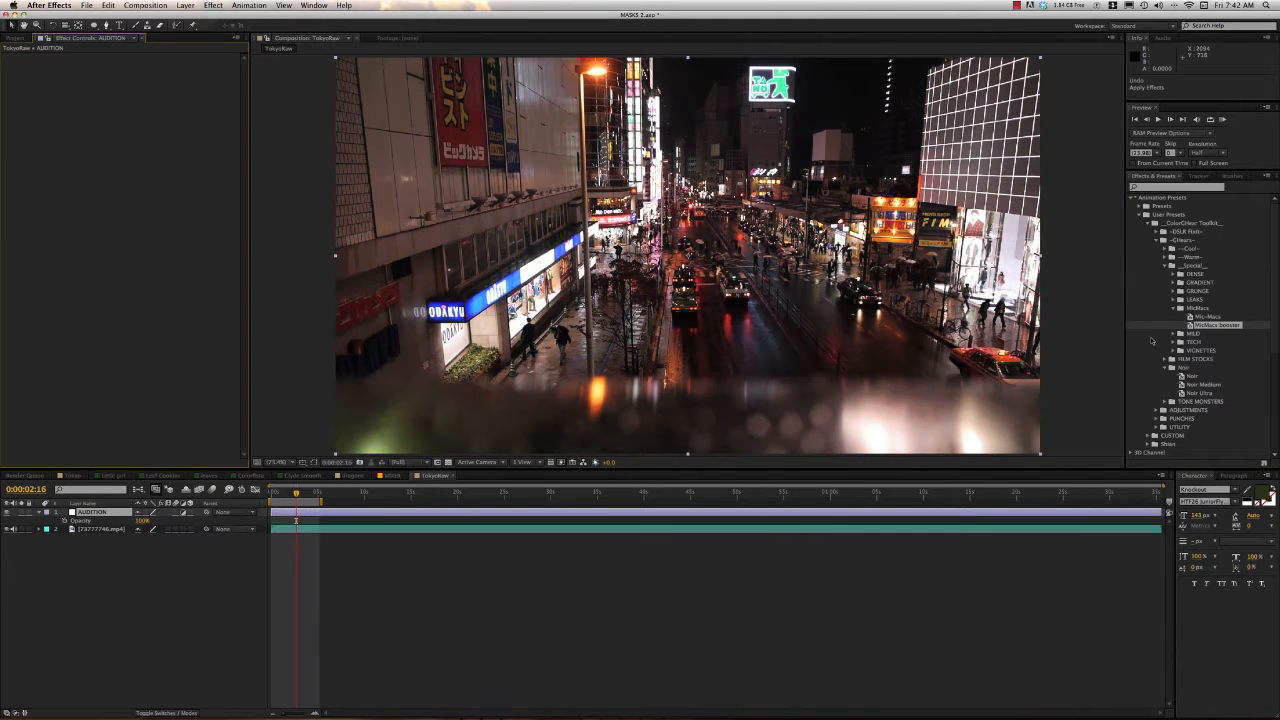
pyautogui.click(1173, 309)
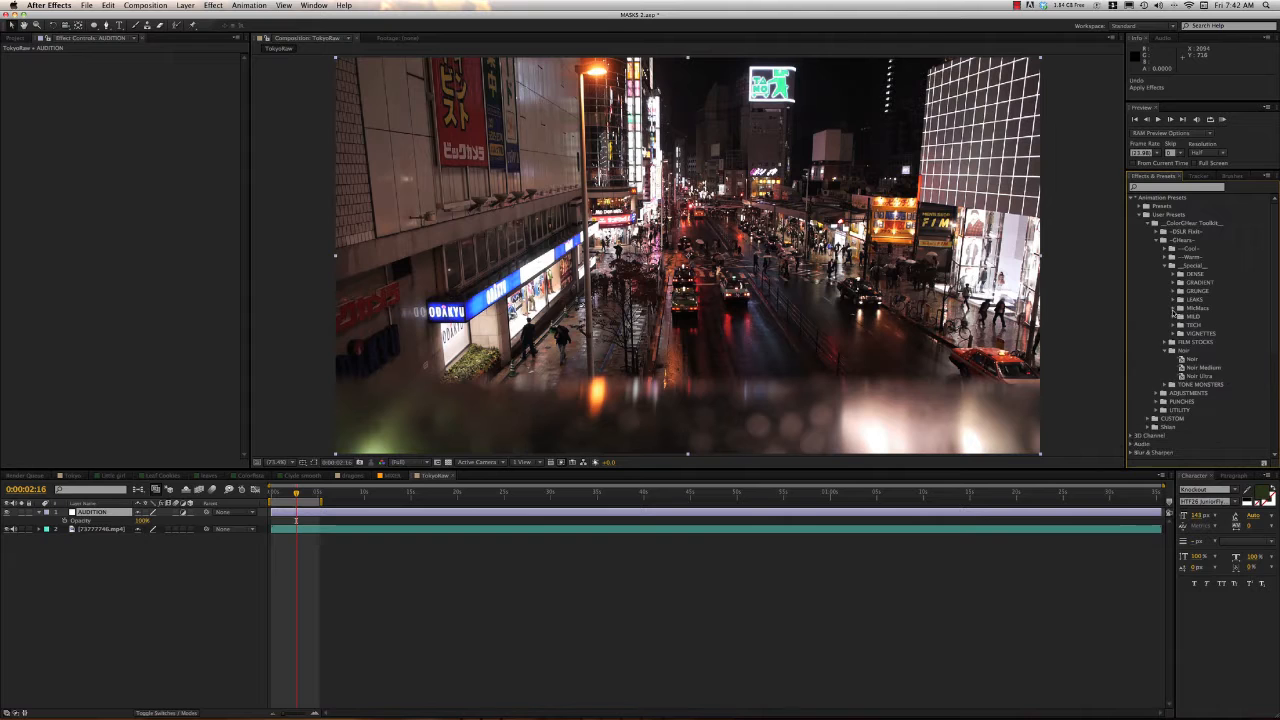
# Try the Lavender Burst, Yellow Burst and Touch of BlueGreen presets from the MILD folder on the AUDITION layer, undoing each one
pyautogui.click(1173, 316)
pyautogui.moveTo(1206, 326); pyautogui.dragTo(884, 326)
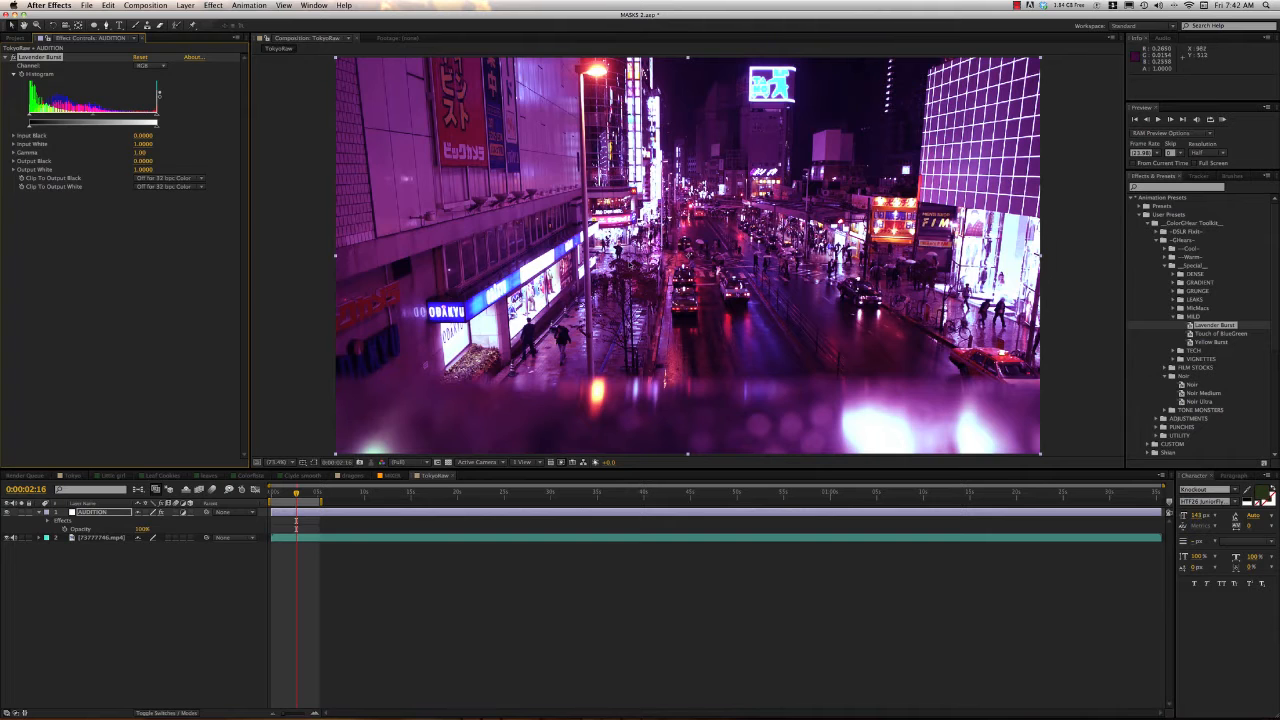
pyautogui.press('super+z')
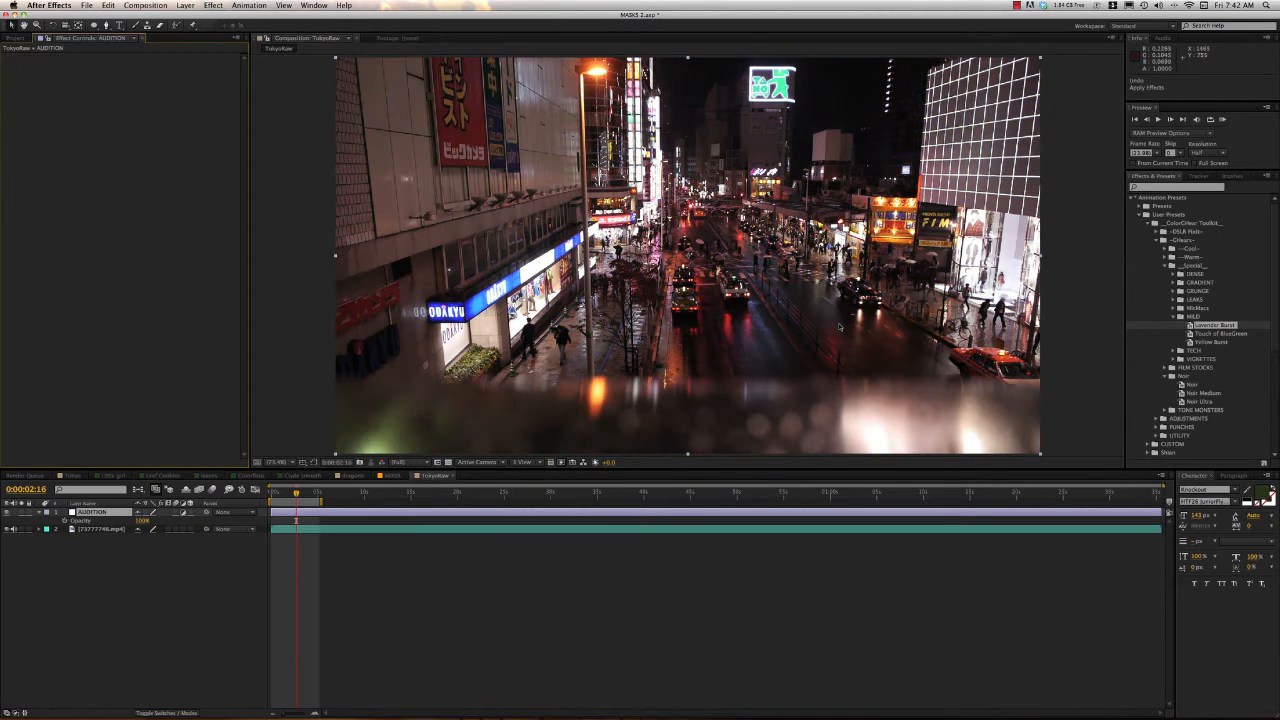
pyautogui.doubleClick(1207, 341)
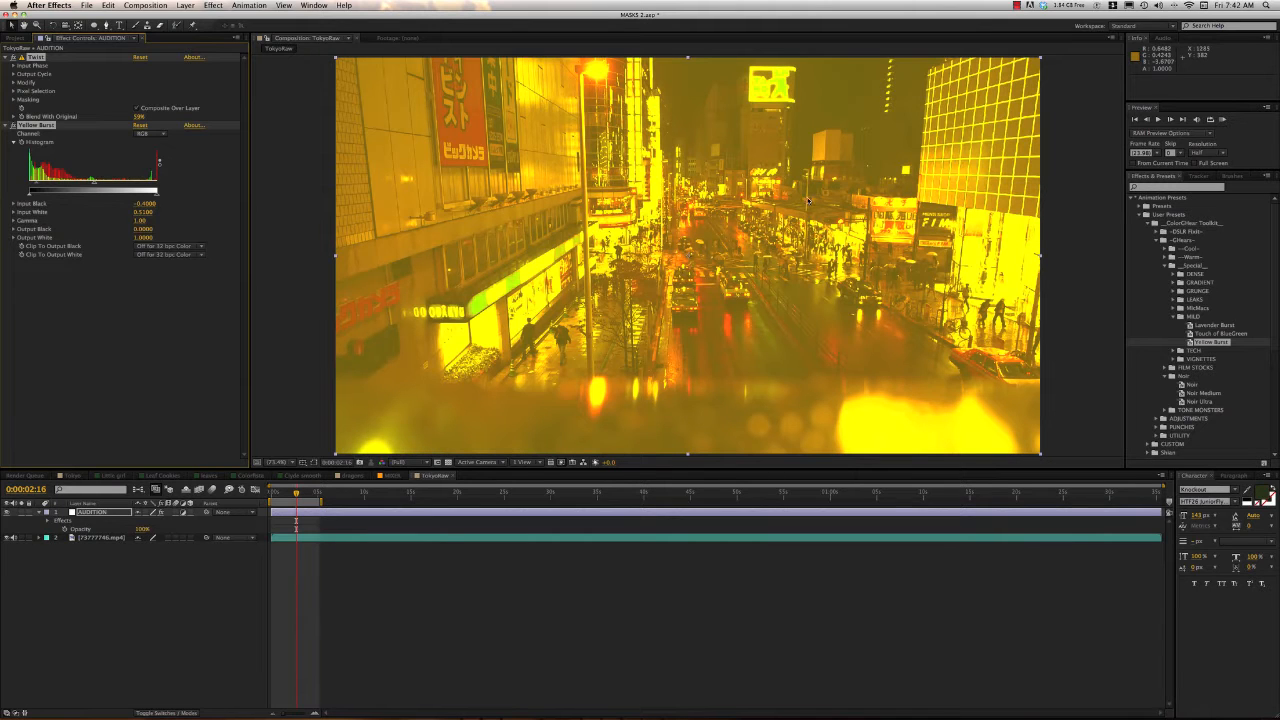
pyautogui.press('super+z')
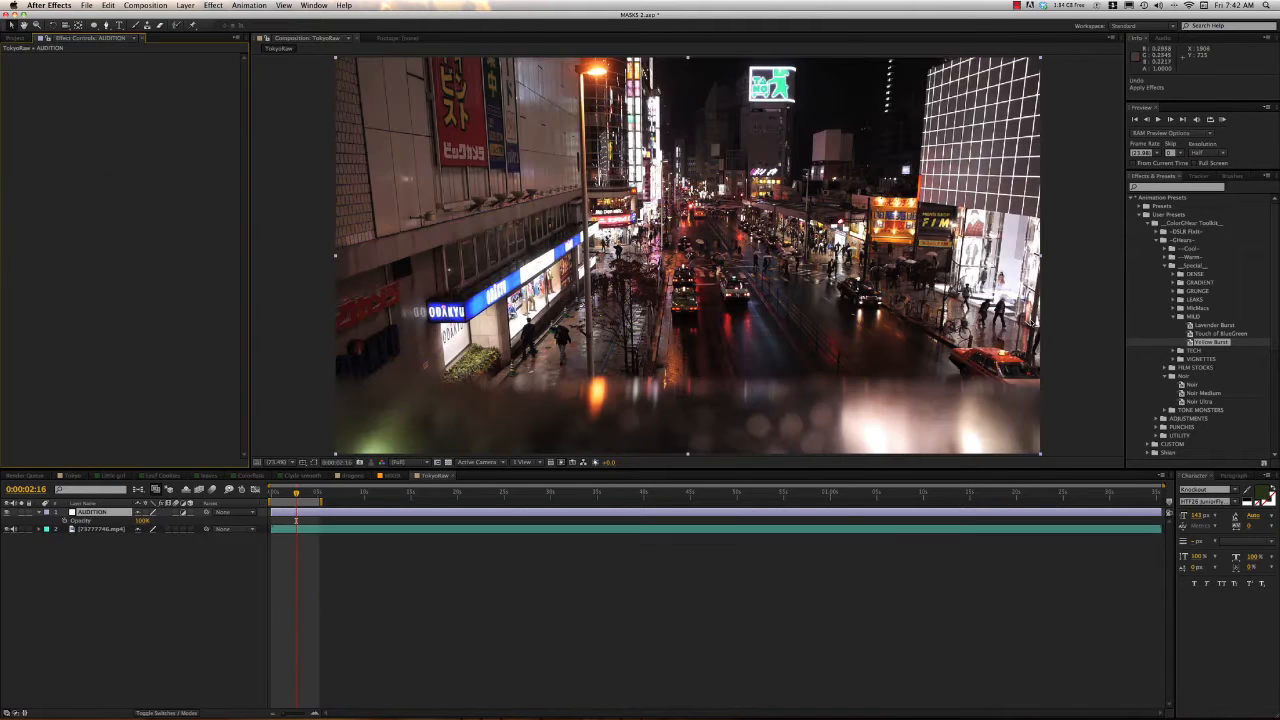
pyautogui.doubleClick(1215, 333)
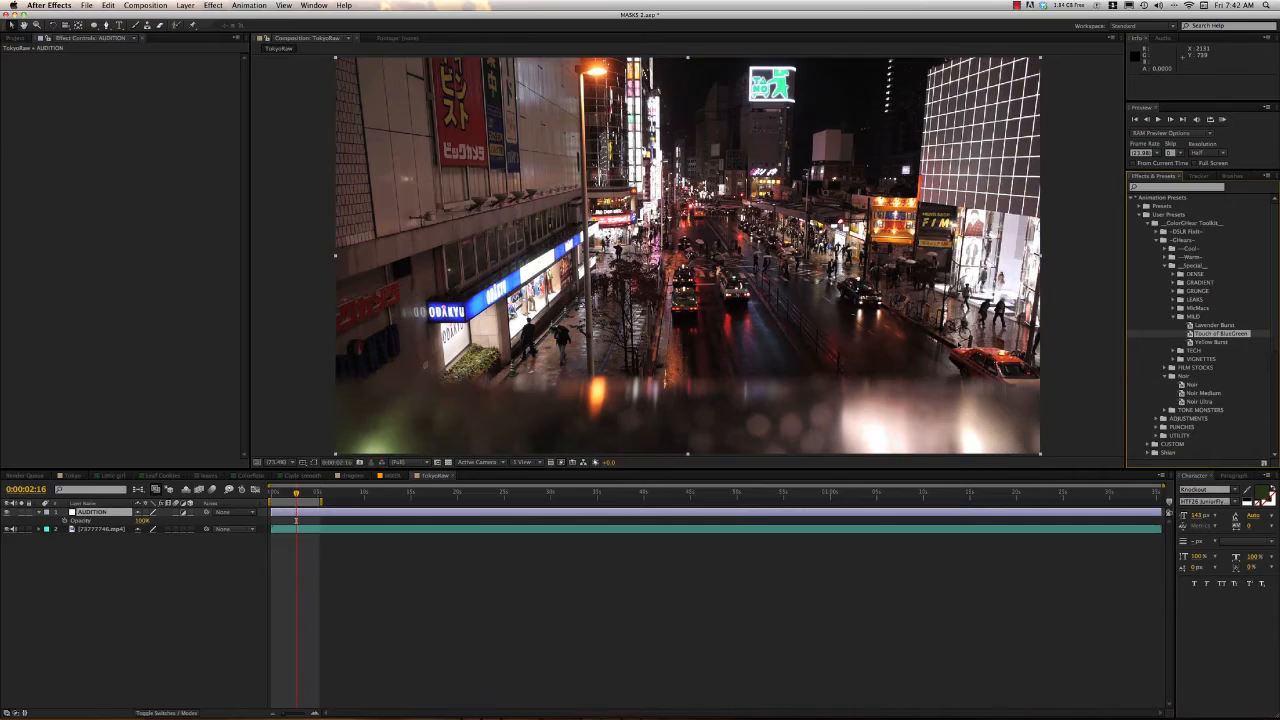
pyautogui.press('super+z')
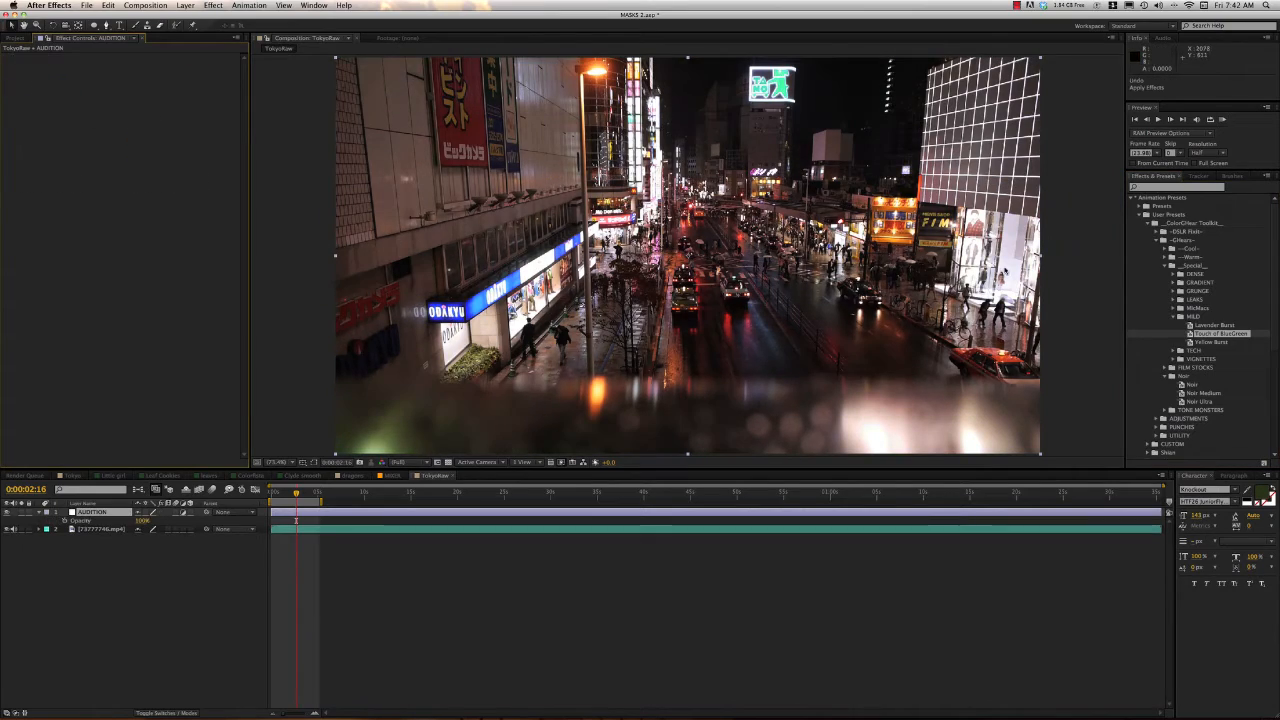
pyautogui.click(1178, 317)
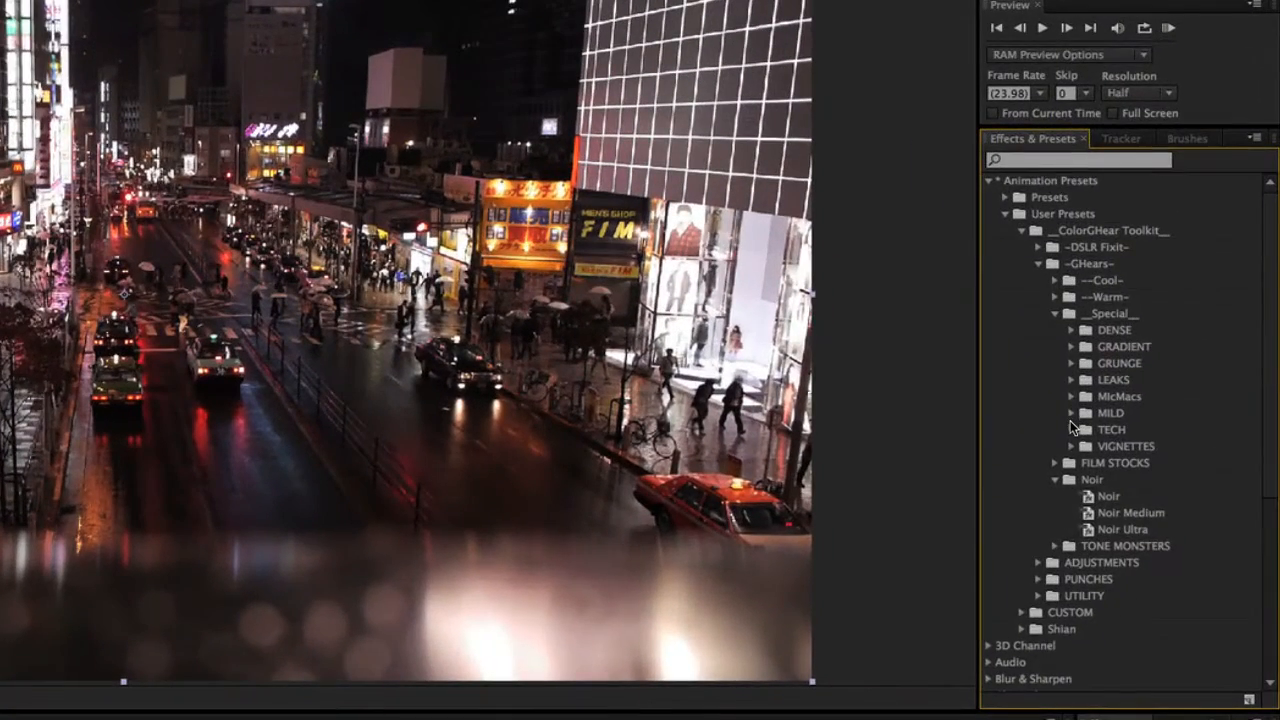
# Try the Yellow Wash and INFRARED presets from the TECH folder on the AUDITION layer, undoing each one
pyautogui.click(1071, 429)
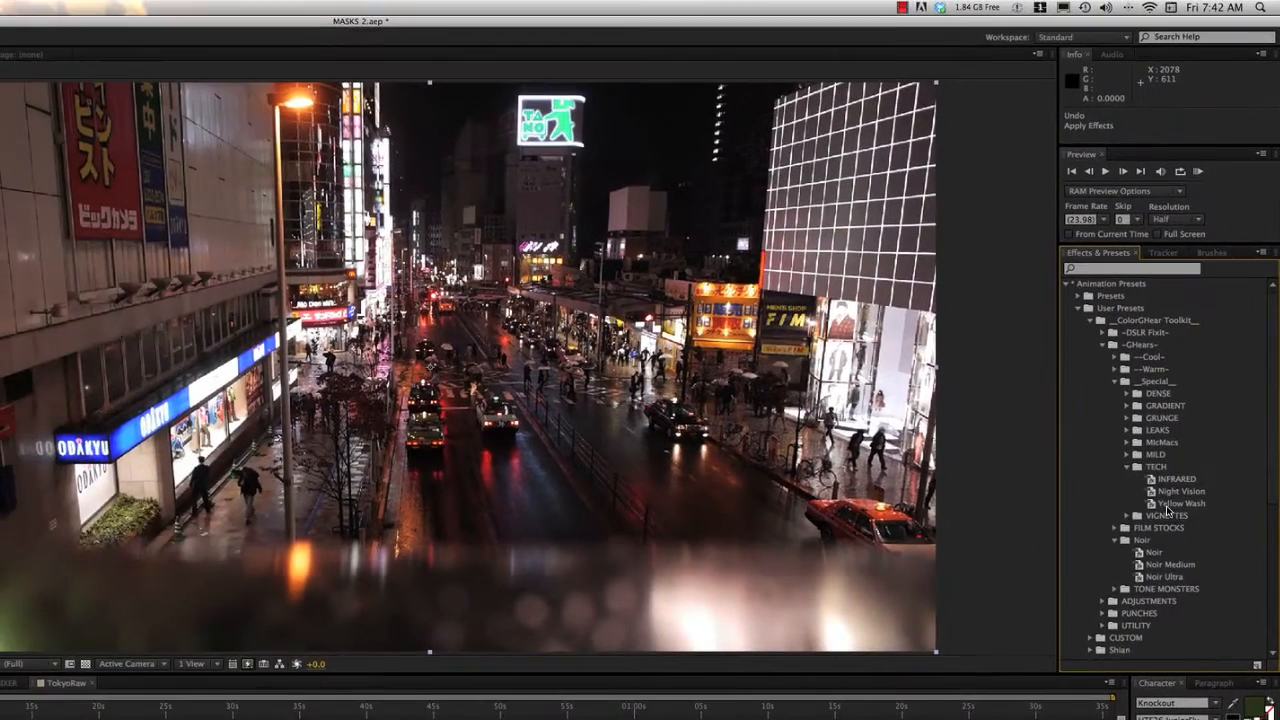
pyautogui.moveTo(1167, 505); pyautogui.dragTo(757, 523)
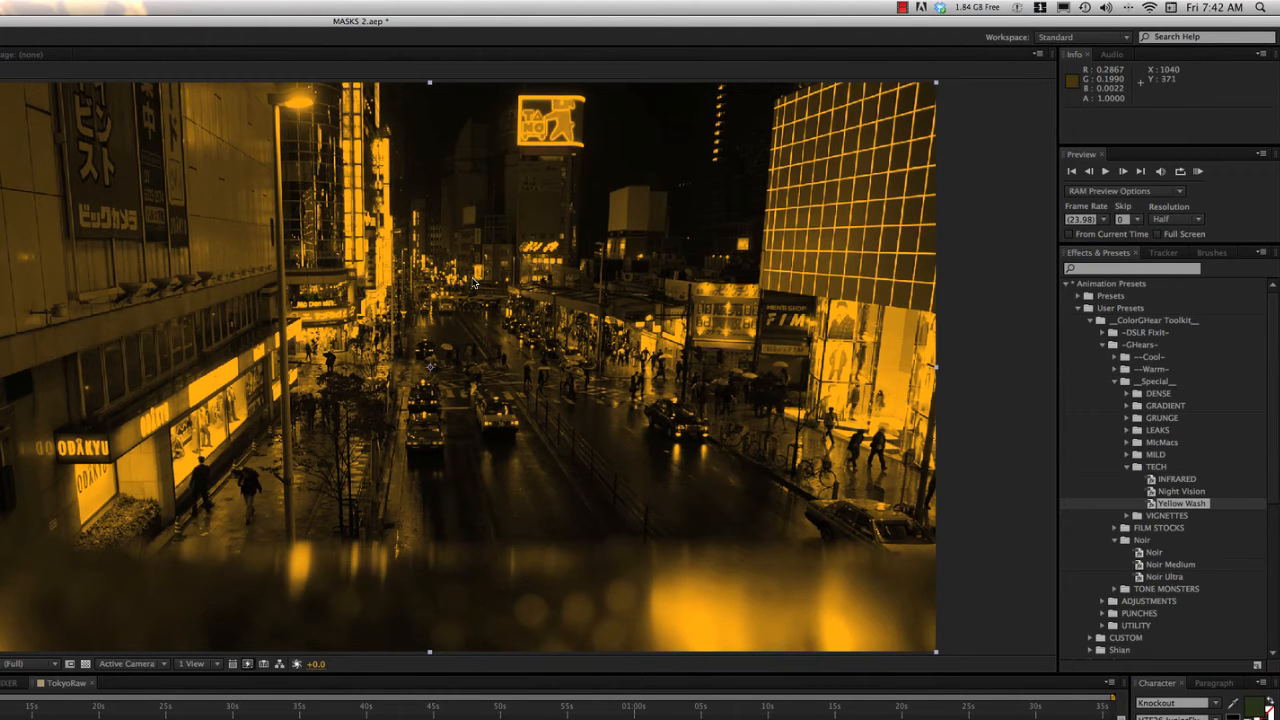
pyautogui.press('super+z')
pyautogui.moveTo(1172, 480); pyautogui.dragTo(425, 390)
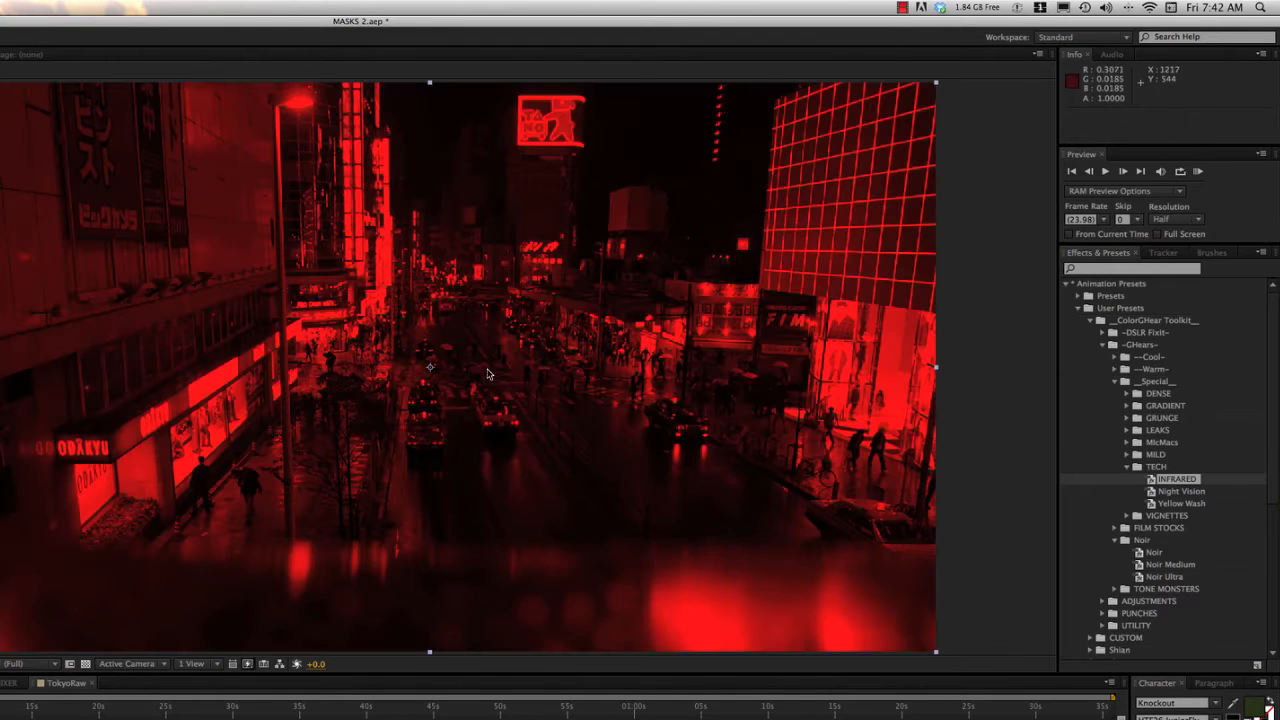
pyautogui.press('super+z')
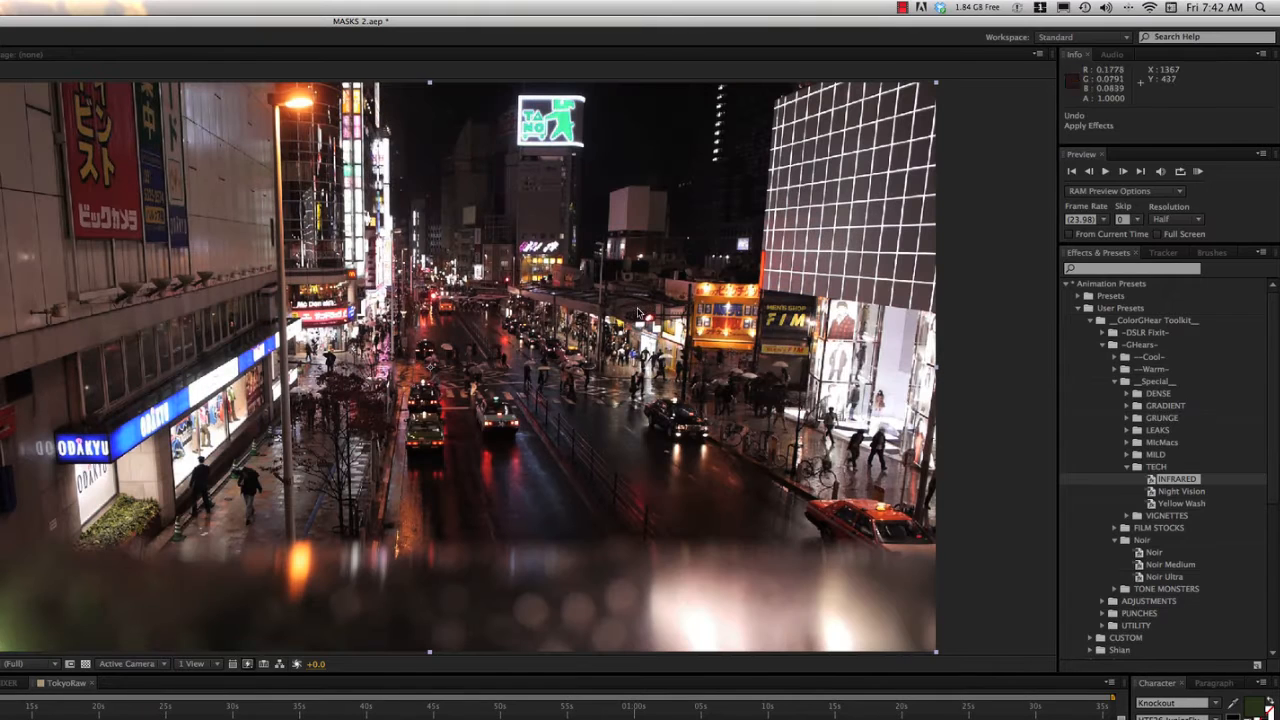
# Try the Night Vision preset from the TECH folder on the AUDITION layer, undo it and collapse that folder
pyautogui.moveTo(1168, 490); pyautogui.dragTo(730, 485)
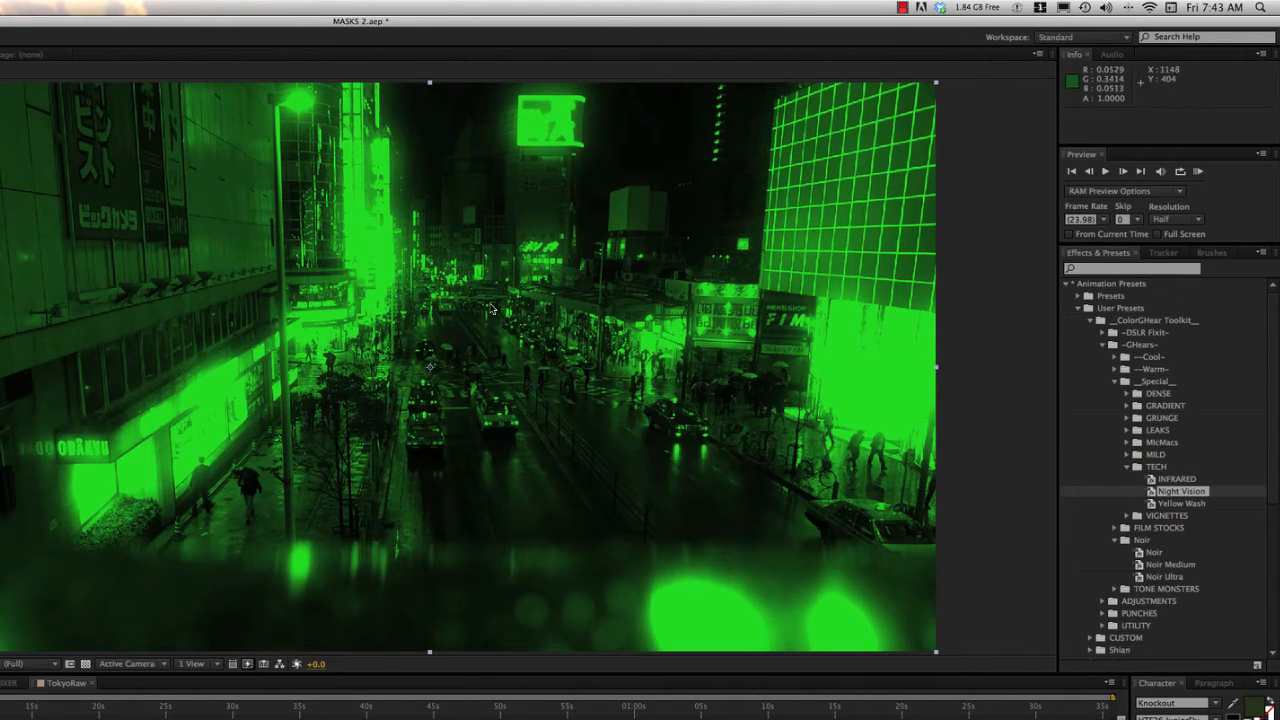
pyautogui.press('super+z')
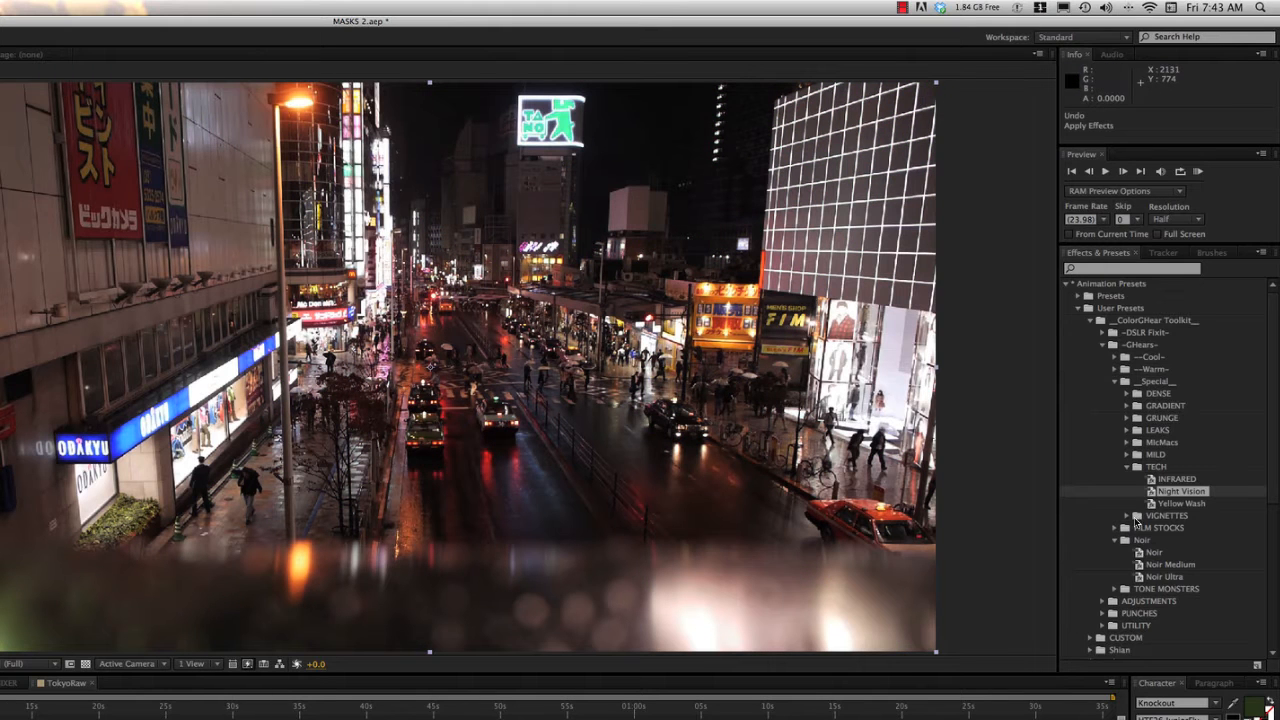
pyautogui.click(1126, 467)
# Apply the HEAVY WARM VIGNETTE preset to the AUDITION layer and add a full-frame elliptical mask to it
pyautogui.click(1127, 479)
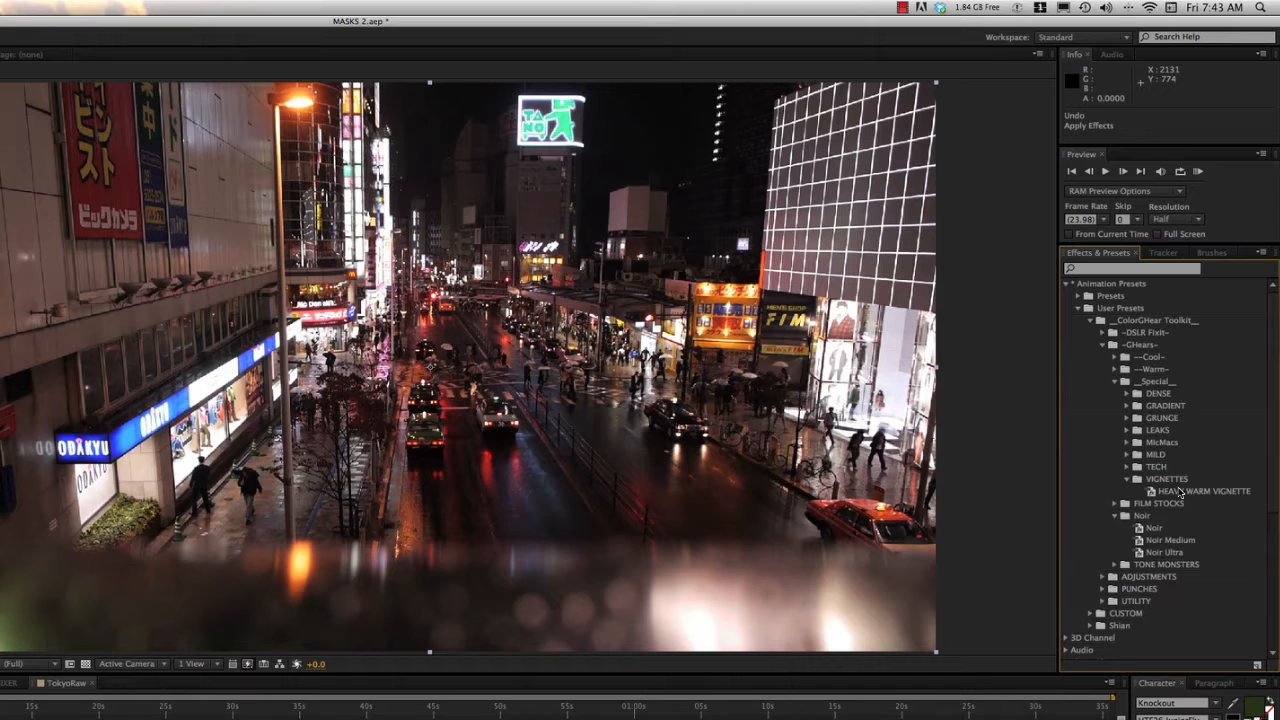
pyautogui.moveTo(1172, 494); pyautogui.dragTo(762, 486)
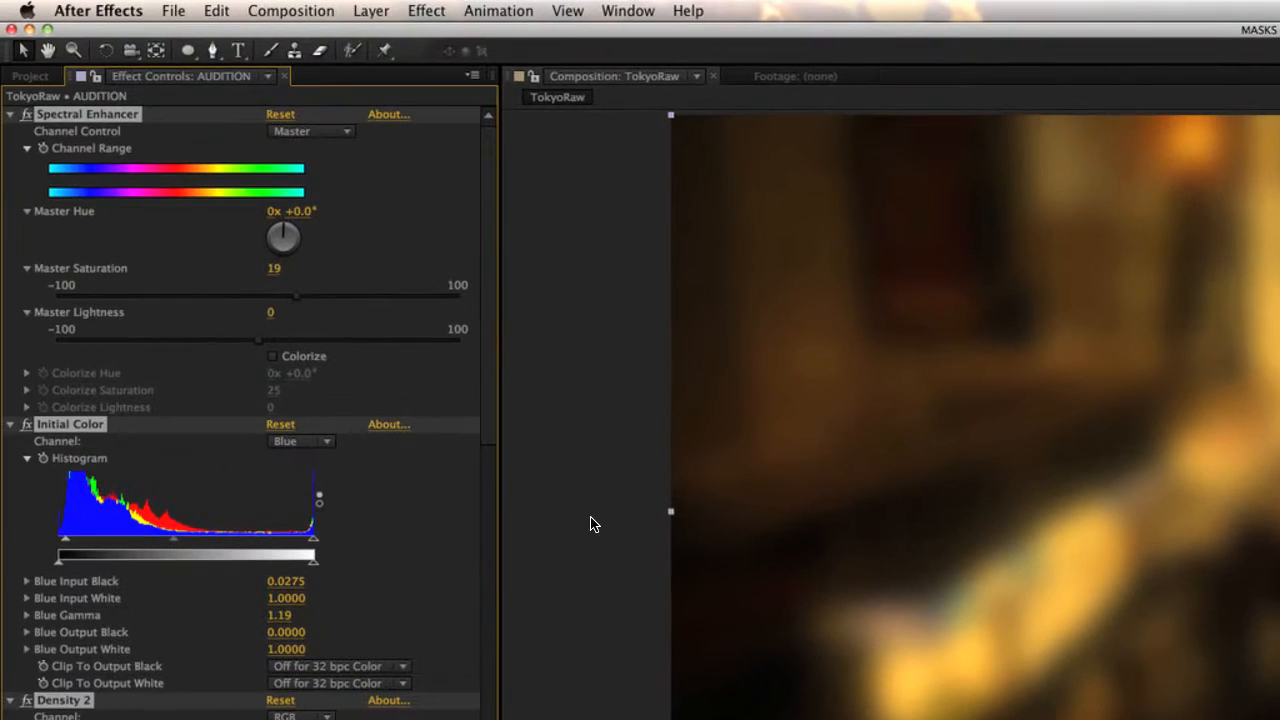
pyautogui.moveTo(188, 50)
pyautogui.mouseDown()
pyautogui.moveTo(216, 80)
pyautogui.moveTo(222, 53)
pyautogui.moveTo(188, 57)
pyautogui.mouseUp()
pyautogui.press('v')
pyautogui.press('F2')
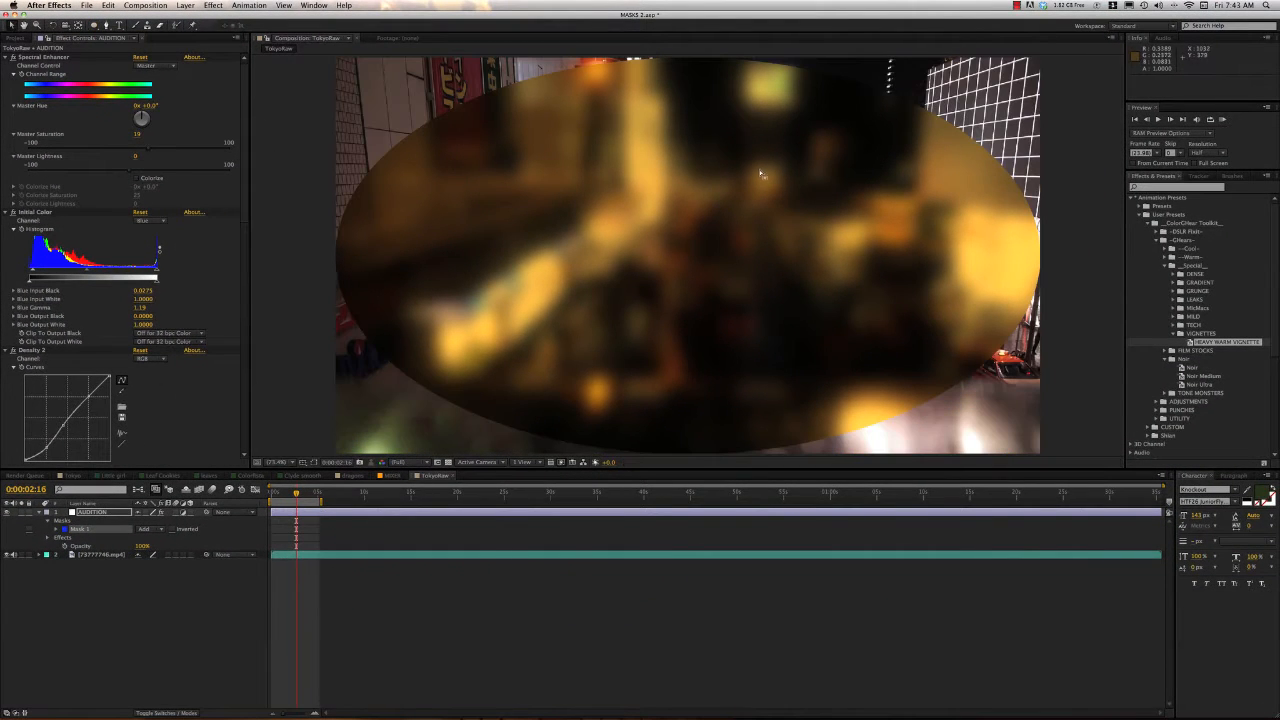
# Invert the elliptical mask on the AUDITION layer and set its feather to 228 pixels
pyautogui.click(173, 530)
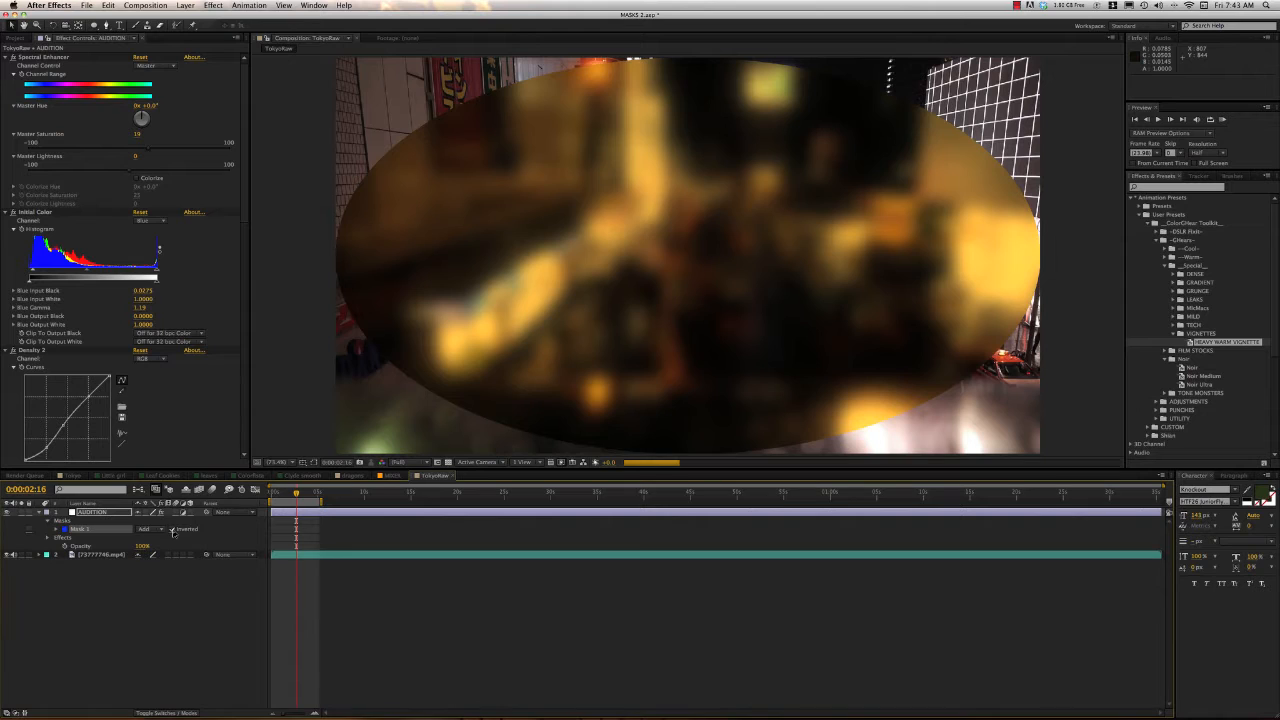
pyautogui.click(336, 519)
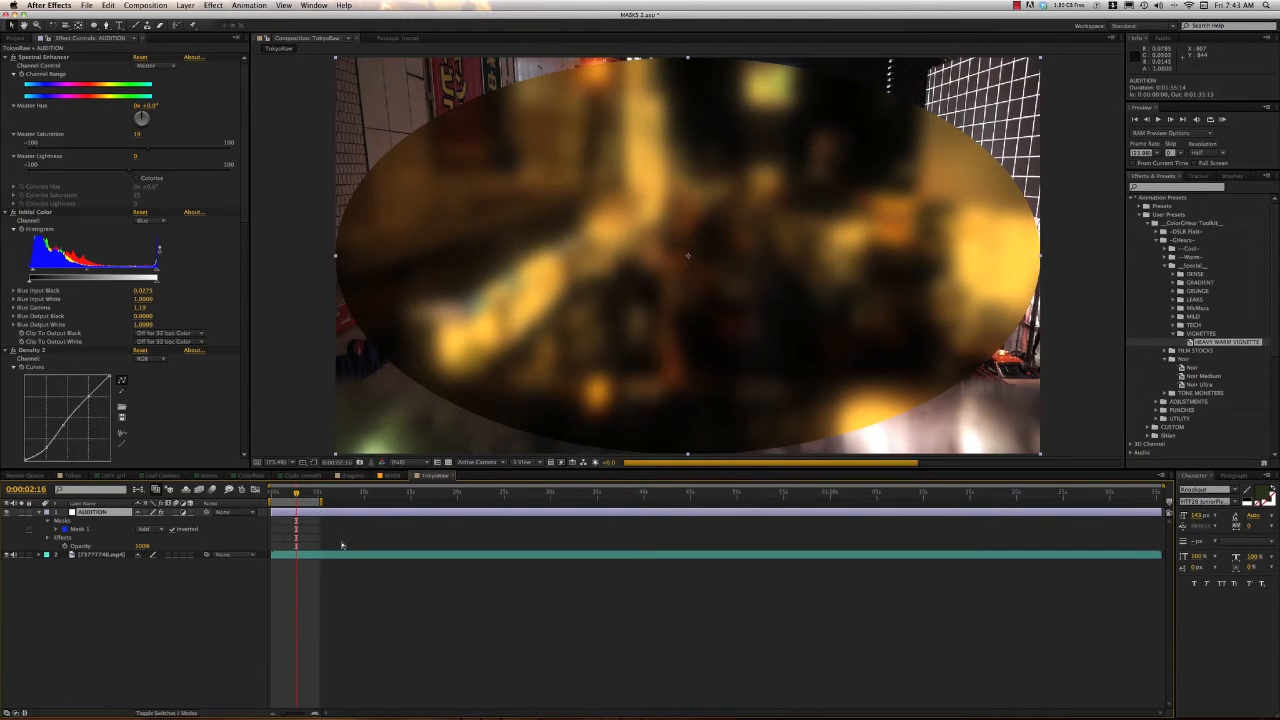
pyautogui.press('f')
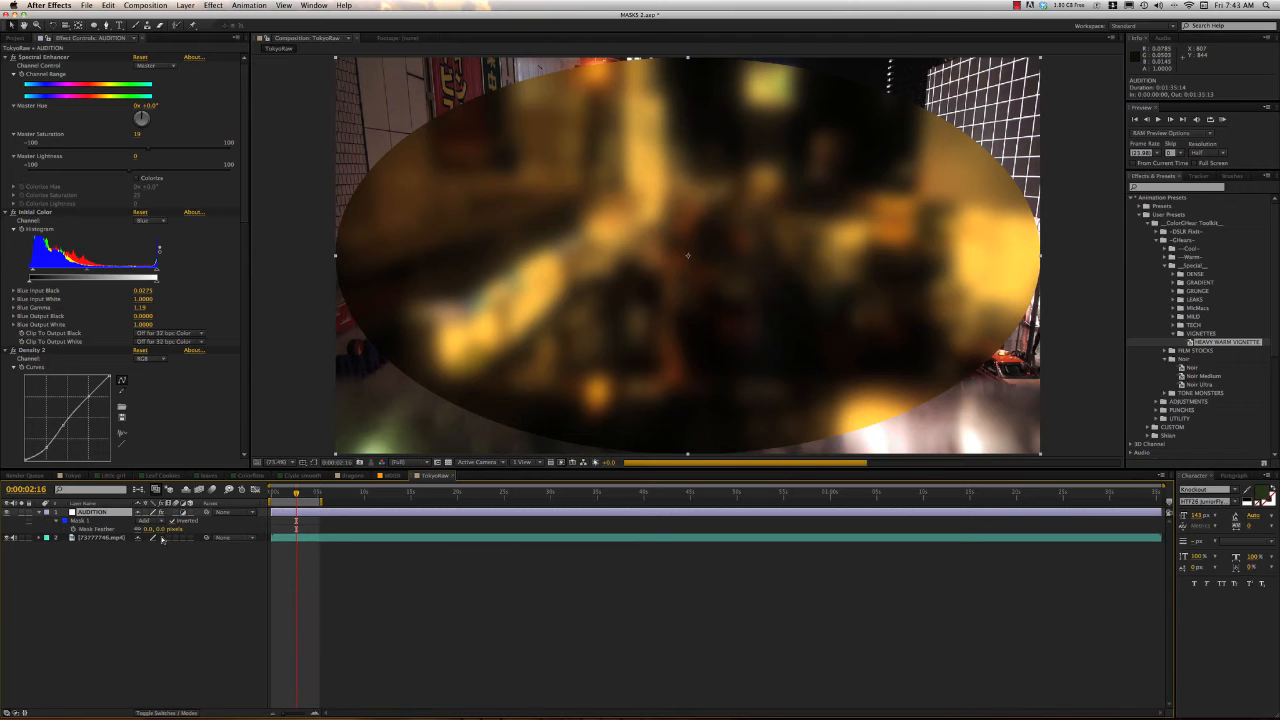
pyautogui.moveTo(164, 530); pyautogui.dragTo(274, 530)
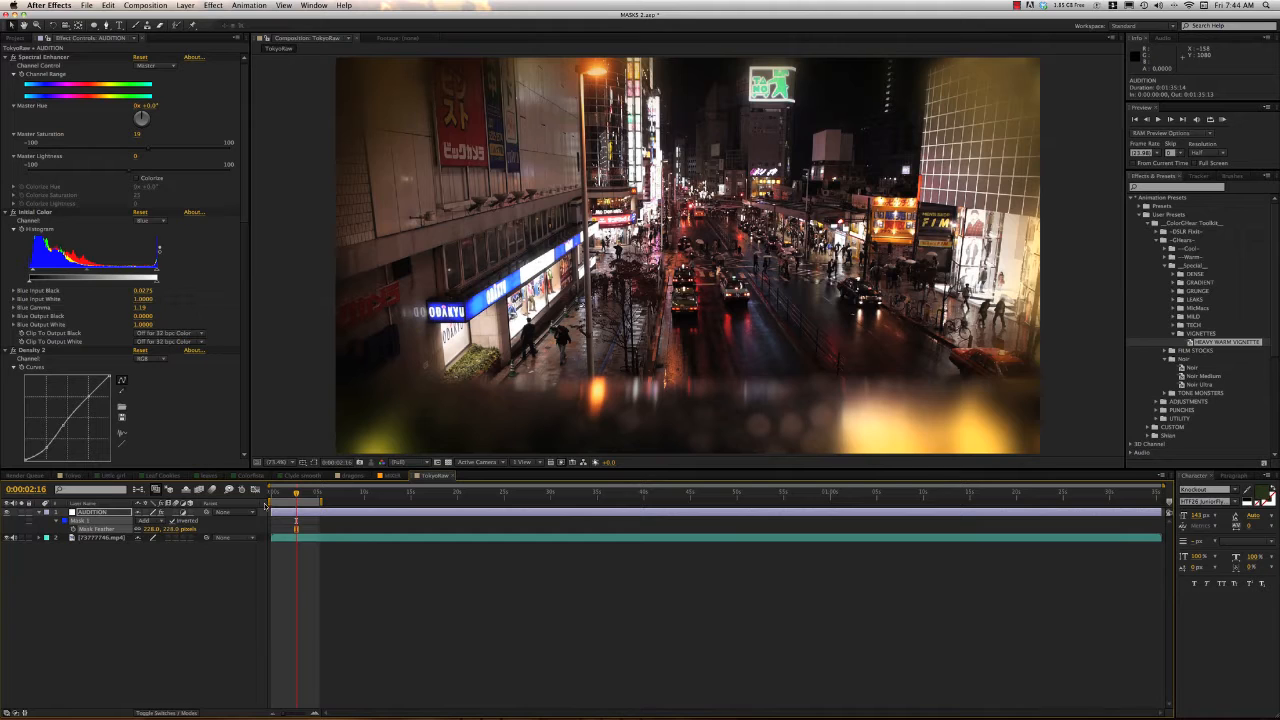
# Reveal all mask properties of the AUDITION layer and pull the mask expansion in to about -65 pixels
pyautogui.press('m')
pyautogui.press('m')
pyautogui.press('m')
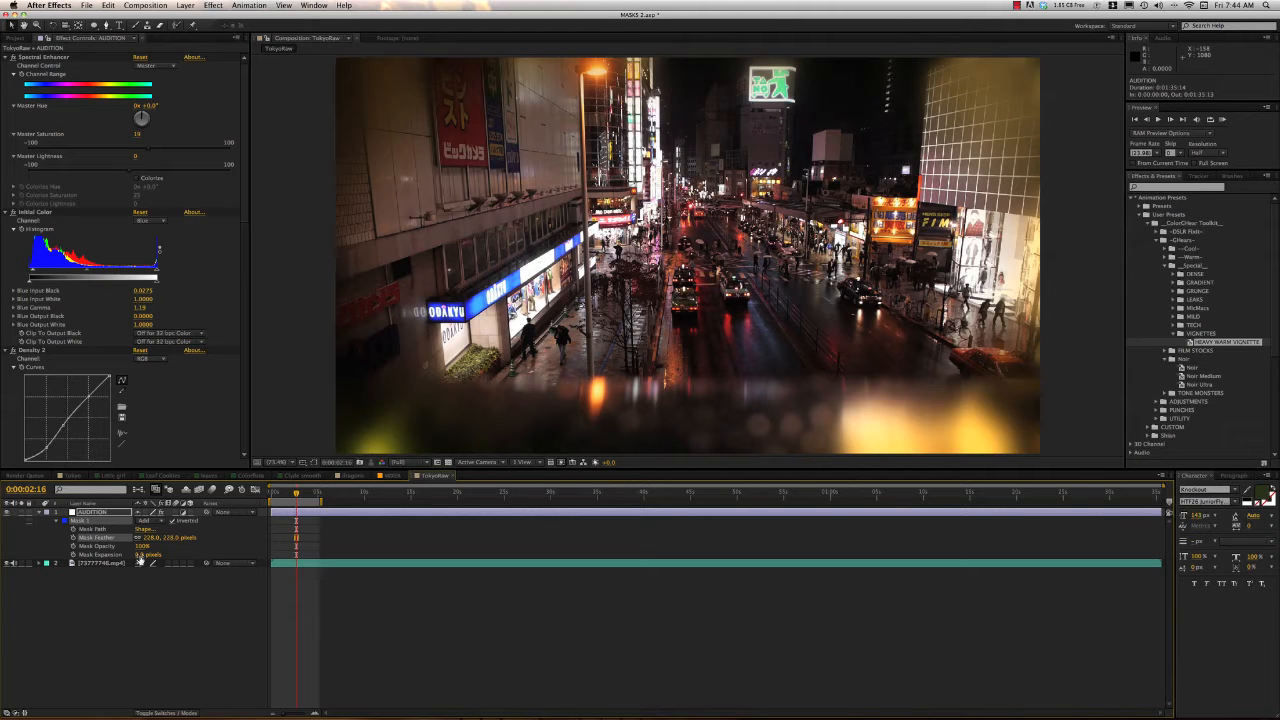
pyautogui.moveTo(140, 554); pyautogui.dragTo(52, 552)
pyautogui.moveTo(147, 557); pyautogui.dragTo(112, 556)
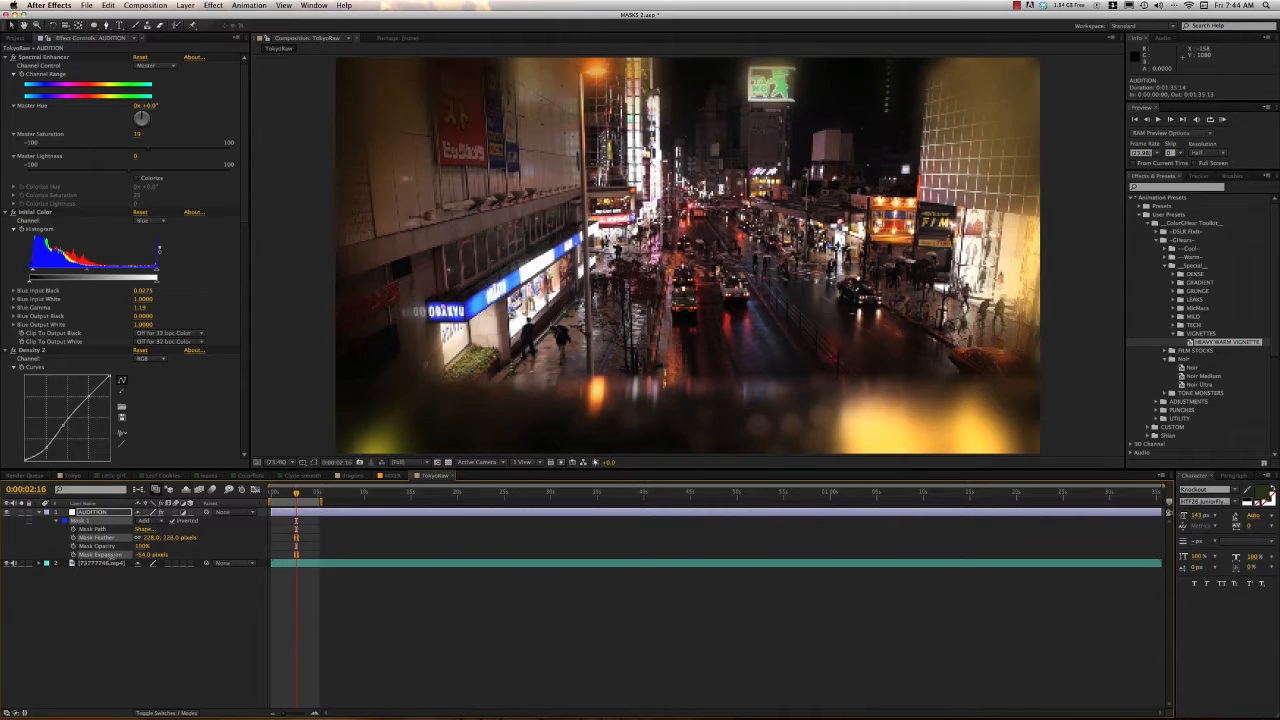
# Duplicate the AUDITION layer and set the mask expansion of the lower copy to -274 pixels
pyautogui.click(403, 518)
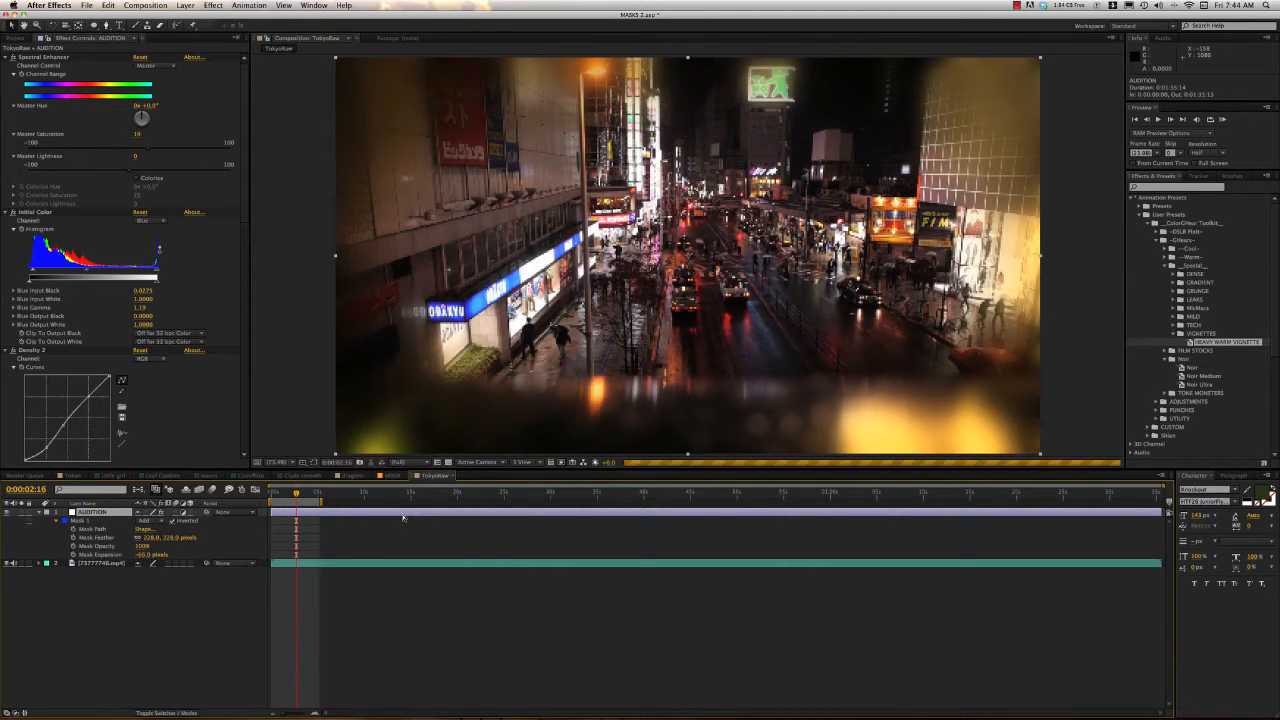
pyautogui.press('super+d')
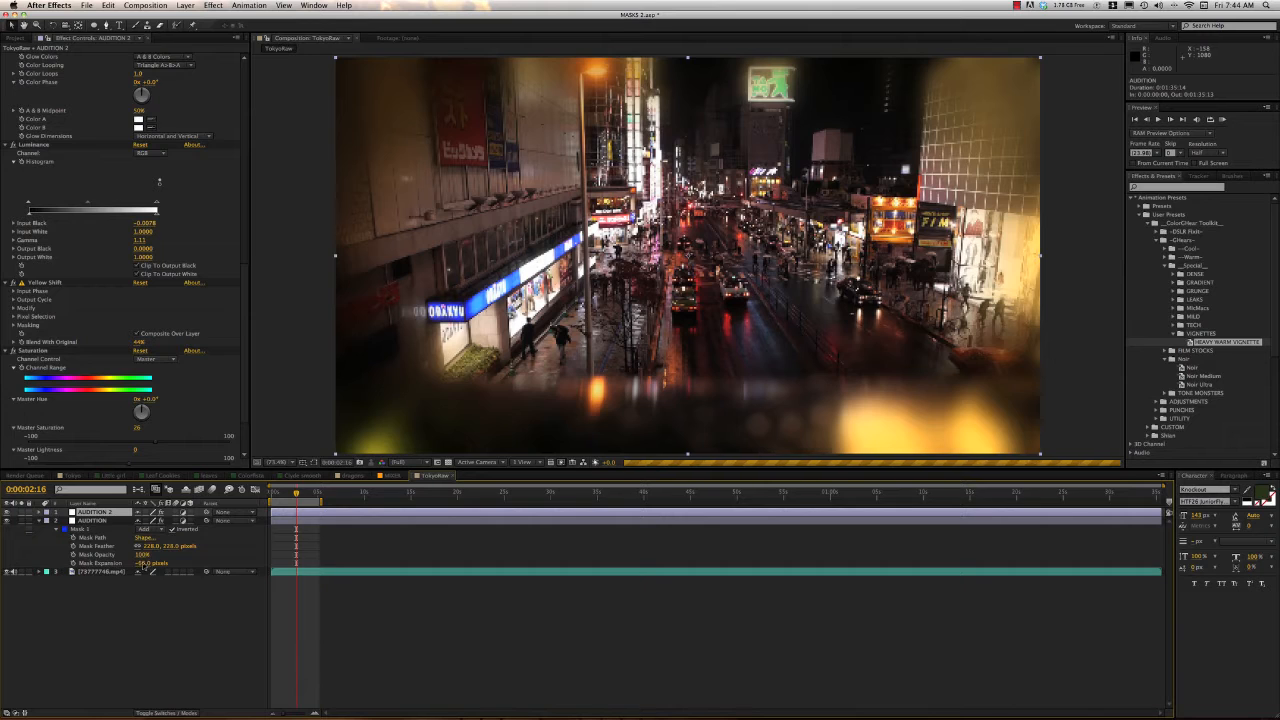
pyautogui.moveTo(143, 566); pyautogui.dragTo(34, 557)
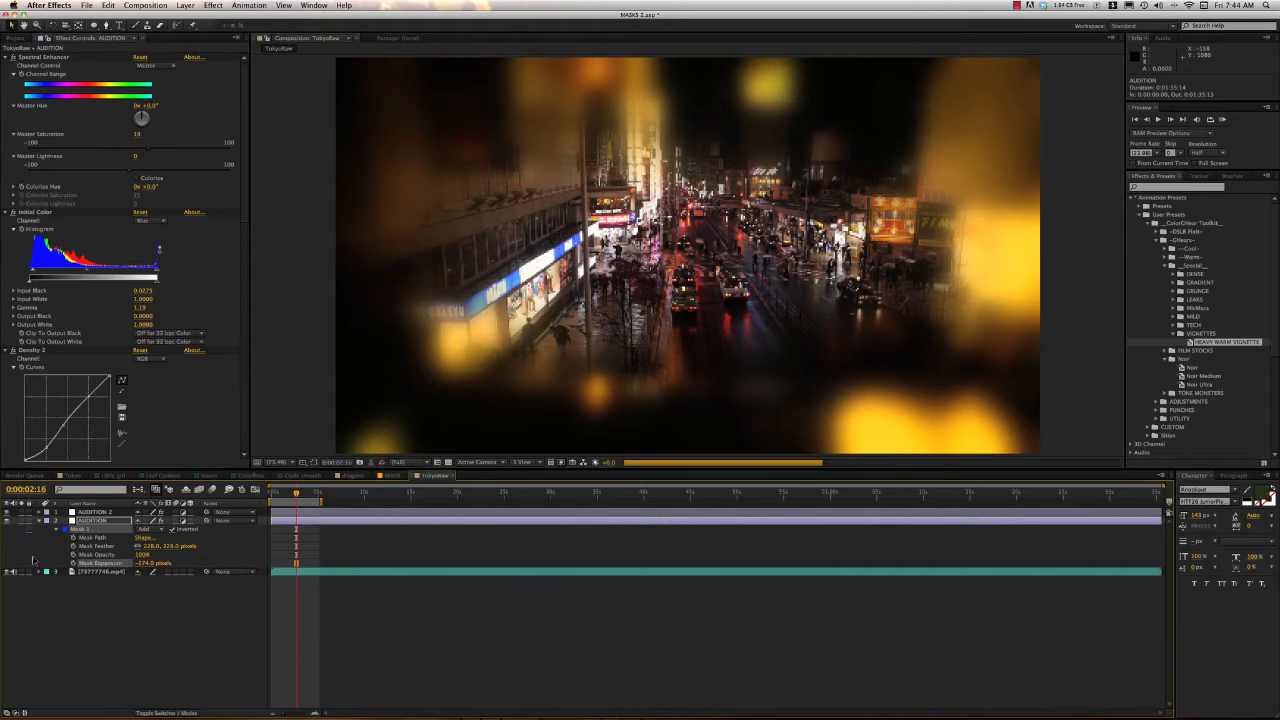
# Set the opacity of the AUDITION layer to 29% and of the AUDITION 2 layer to 62%
pyautogui.click(421, 521)
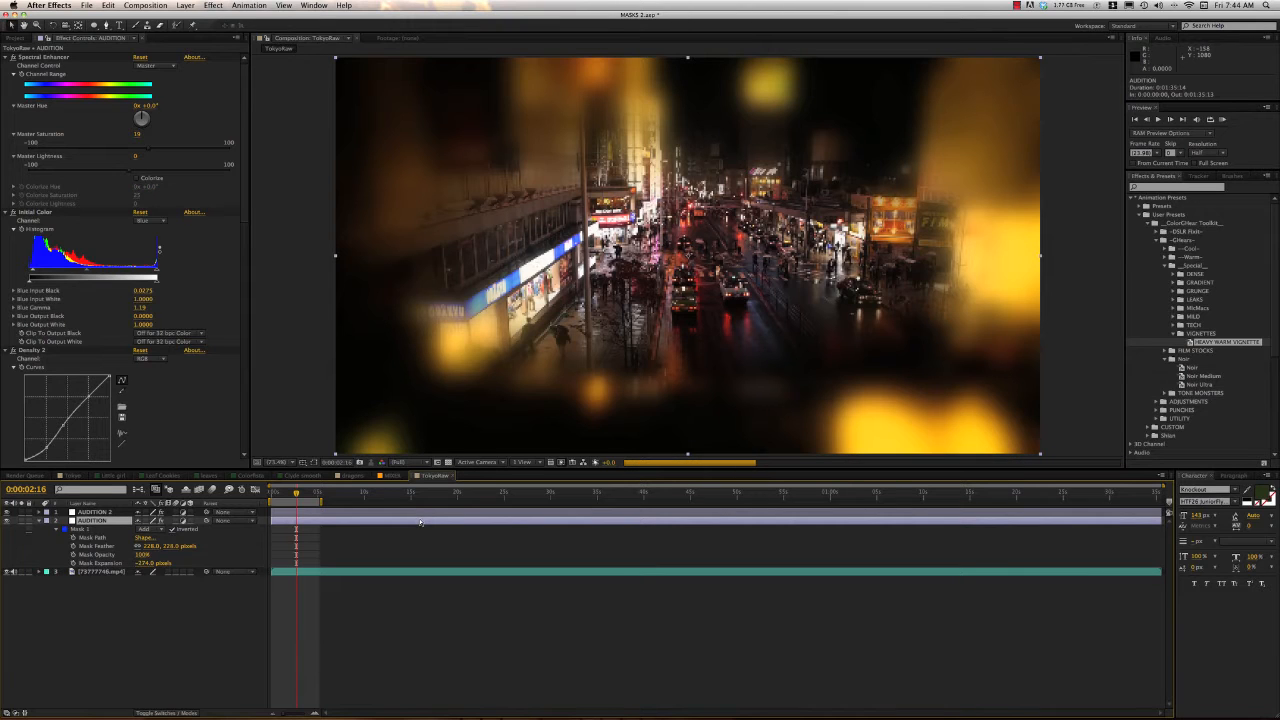
pyautogui.press('t')
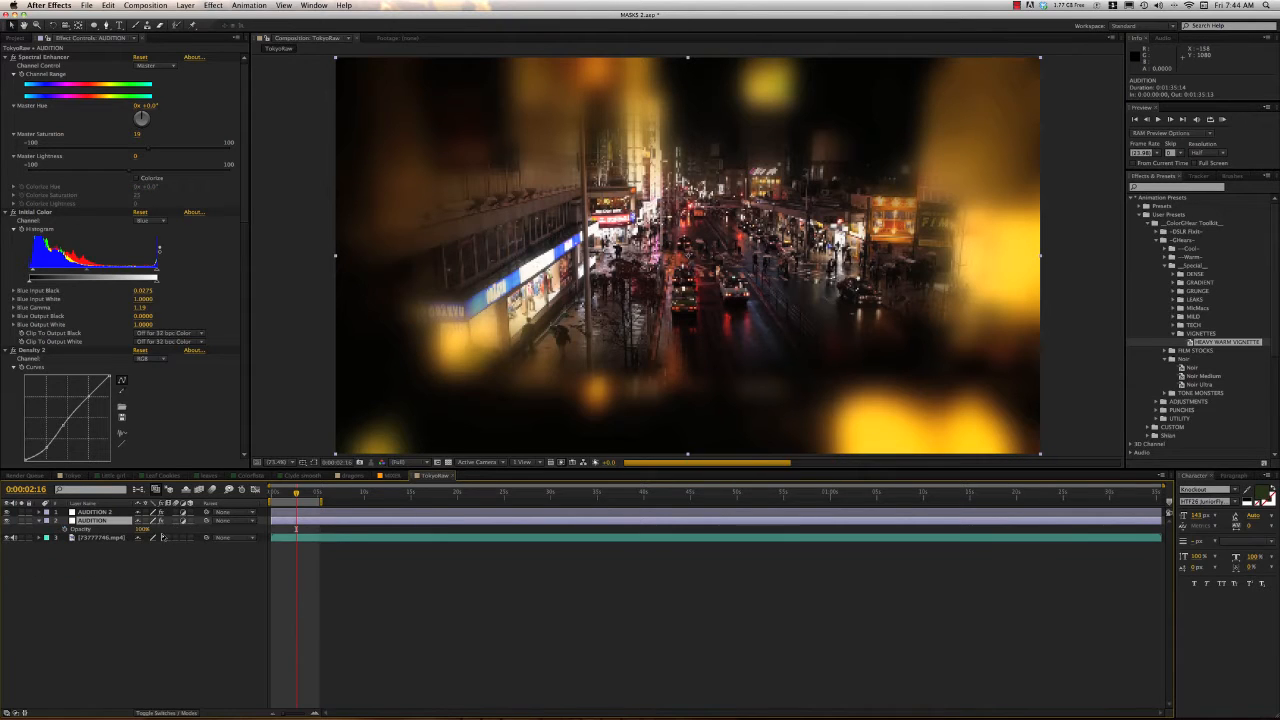
pyautogui.moveTo(143, 530); pyautogui.dragTo(103, 527)
pyautogui.click(246, 511)
pyautogui.press('t')
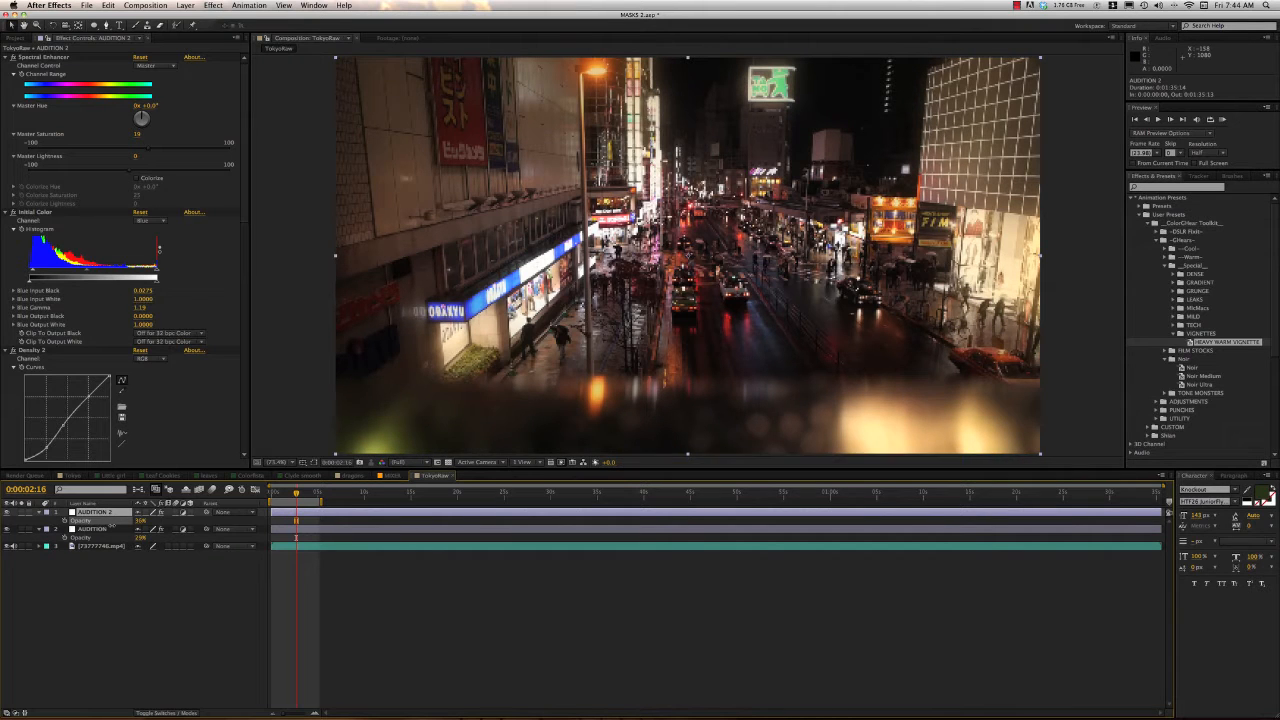
pyautogui.moveTo(116, 526); pyautogui.dragTo(125, 525)
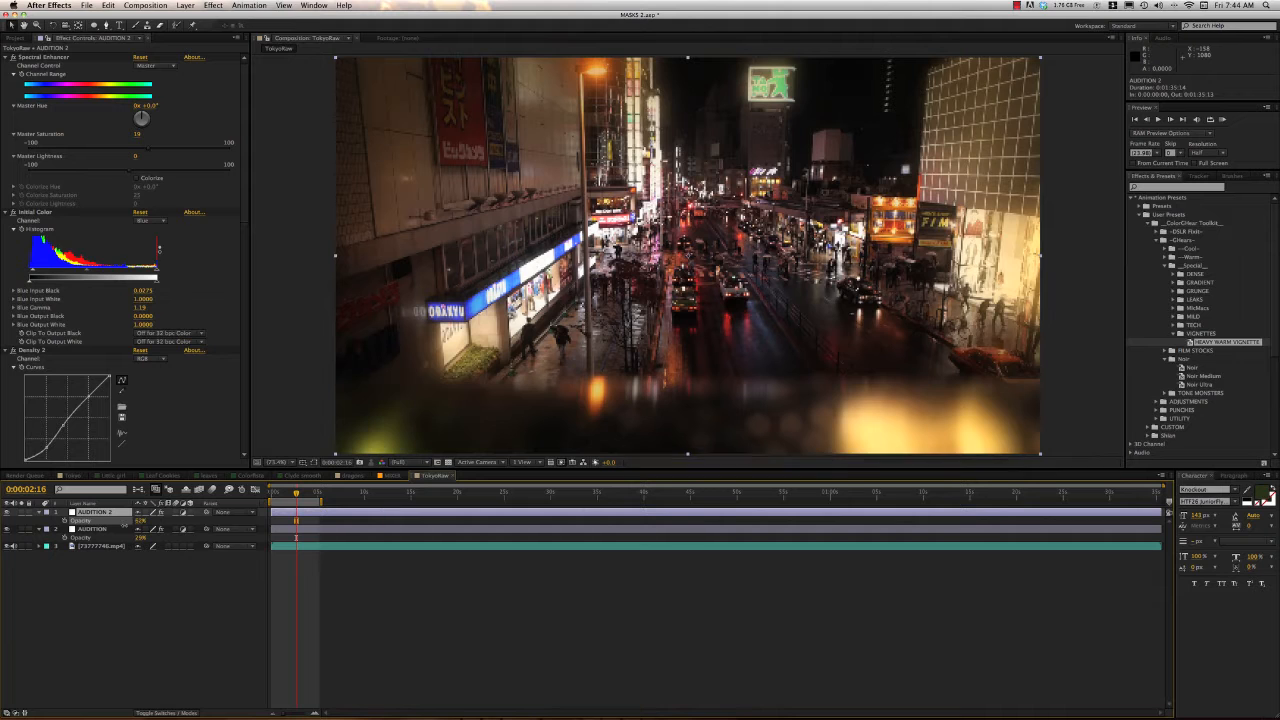
pyautogui.click(497, 573)
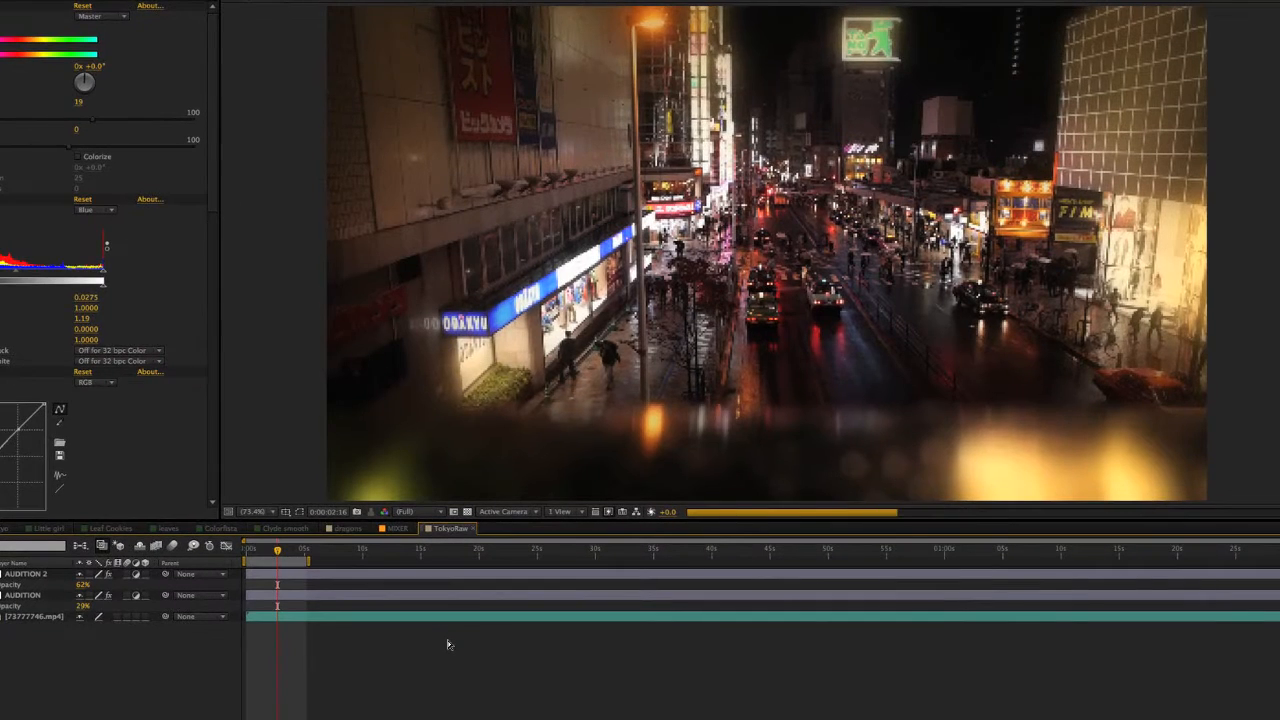
# Add an adjustment layer directly above the footage and apply the TM-3-way GREENER preset from TONE MONSTERS to it
pyautogui.hotkey('ctrl', 'alt', 'y')
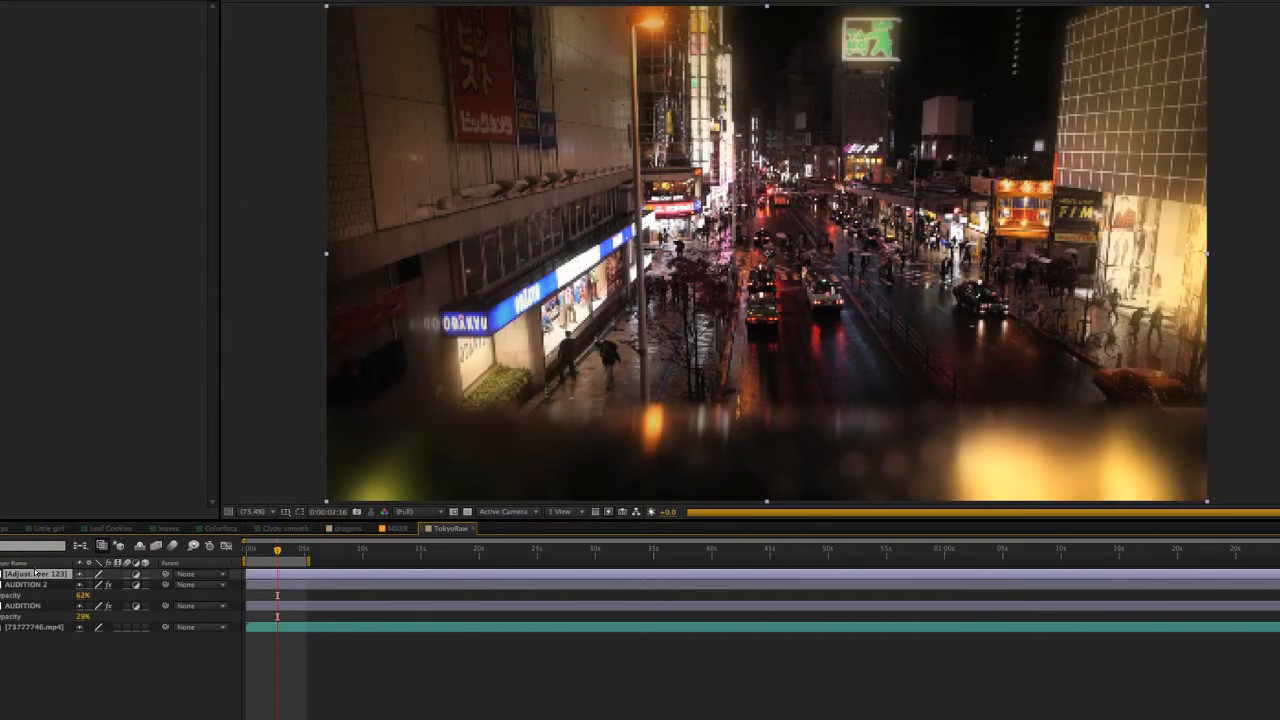
pyautogui.moveTo(37, 576); pyautogui.dragTo(41, 618)
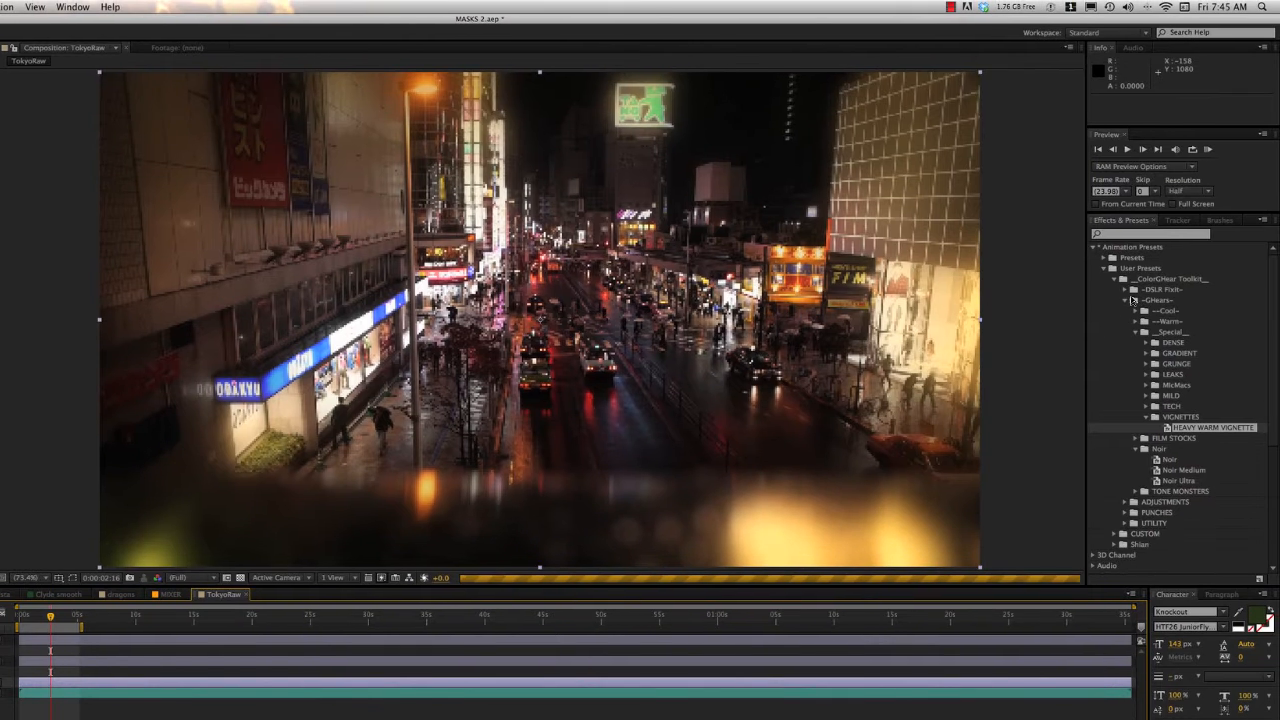
pyautogui.click(1136, 491)
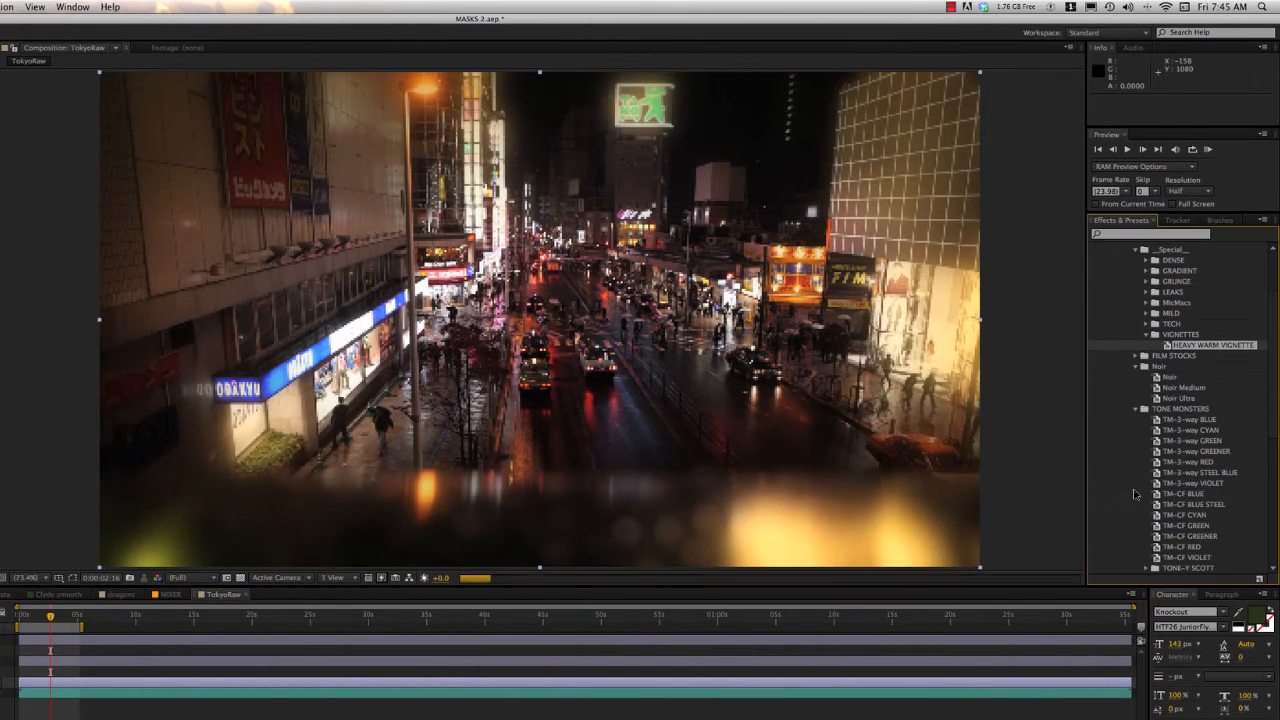
pyautogui.moveTo(1196, 451); pyautogui.dragTo(853, 690)
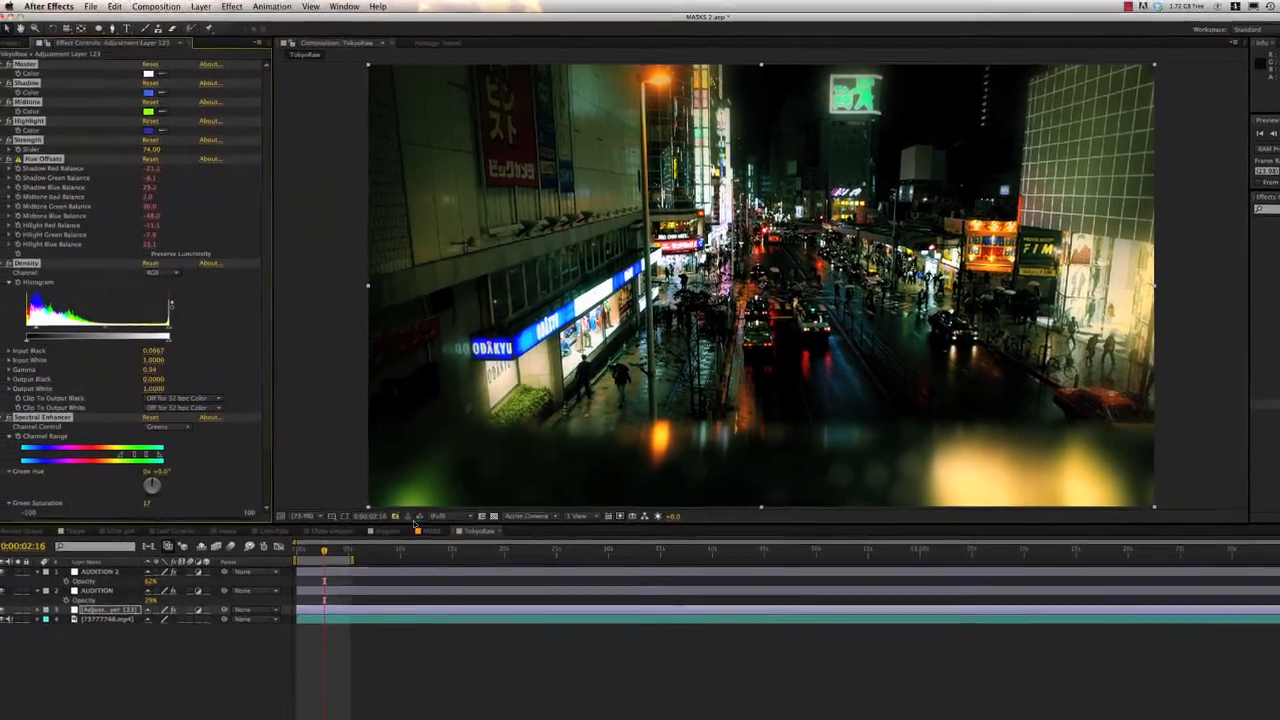
# Compare the graded snapshot with the vignette layers hidden and with the green adjustment layer hidden, restoring the layers' visibility
pyautogui.click(8, 572)
pyautogui.click(8, 590)
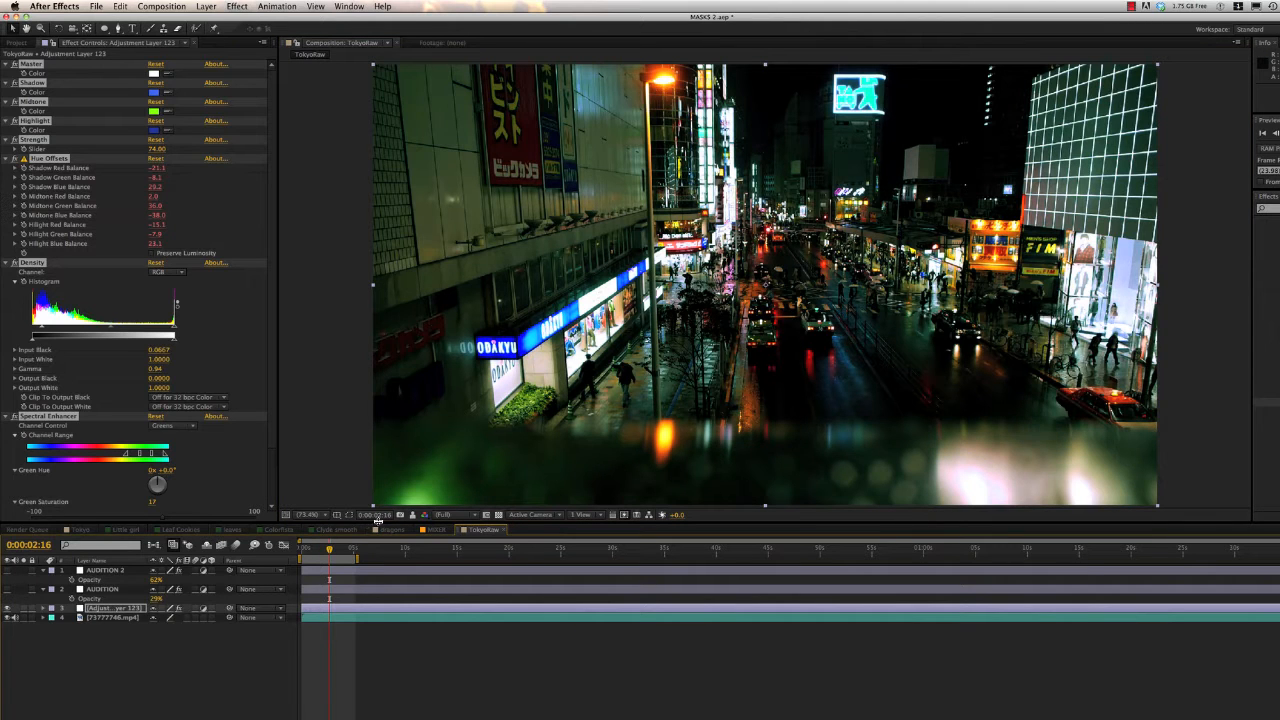
pyautogui.click(414, 519)
pyautogui.click(414, 519)
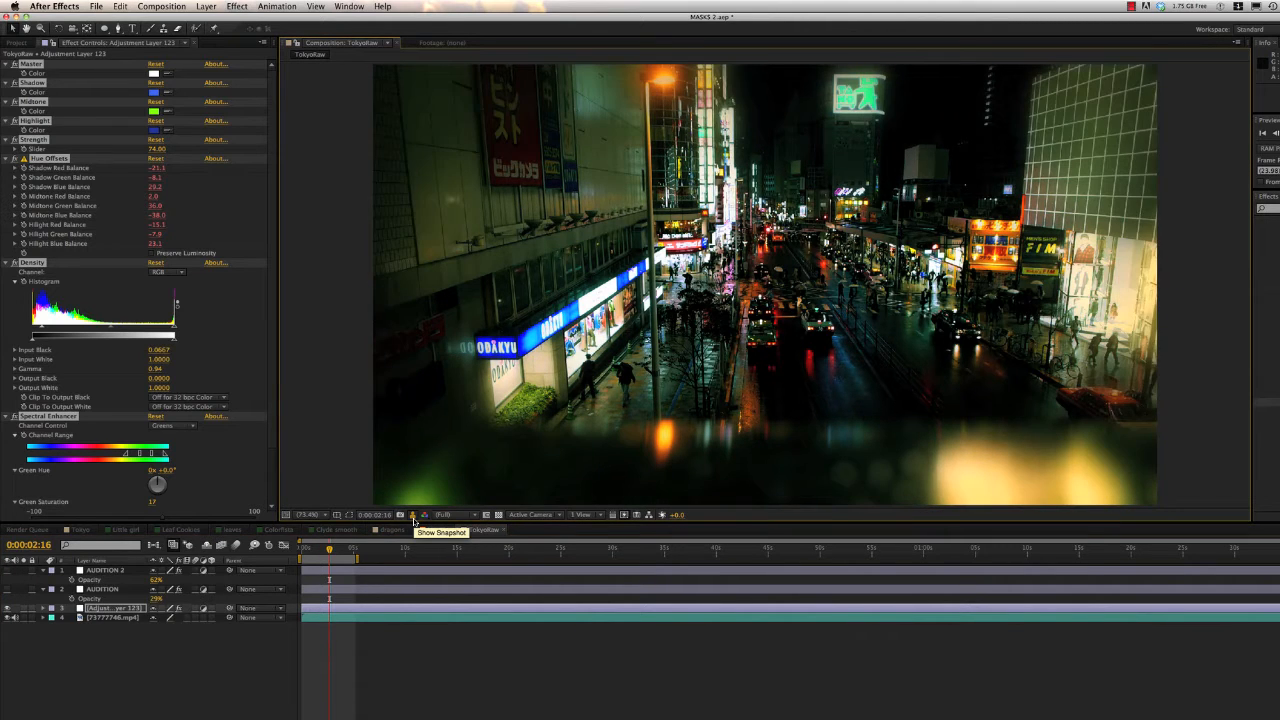
pyautogui.click(8, 607)
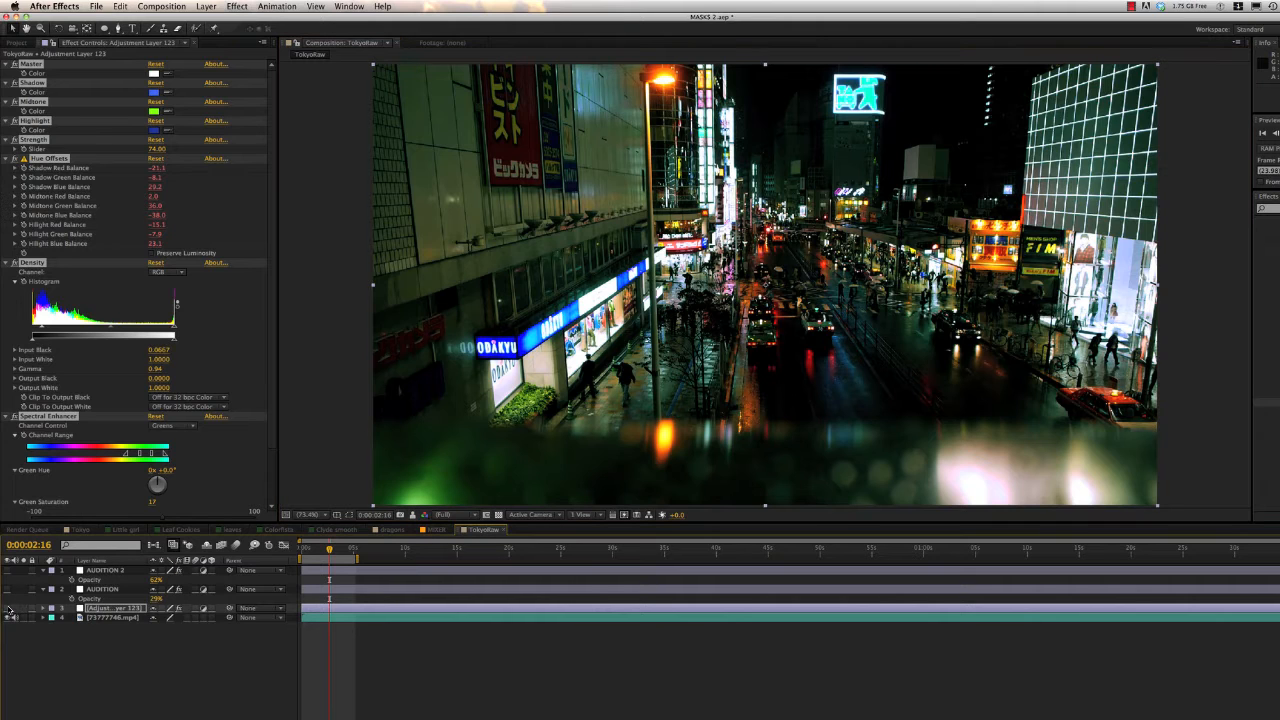
pyautogui.click(412, 517)
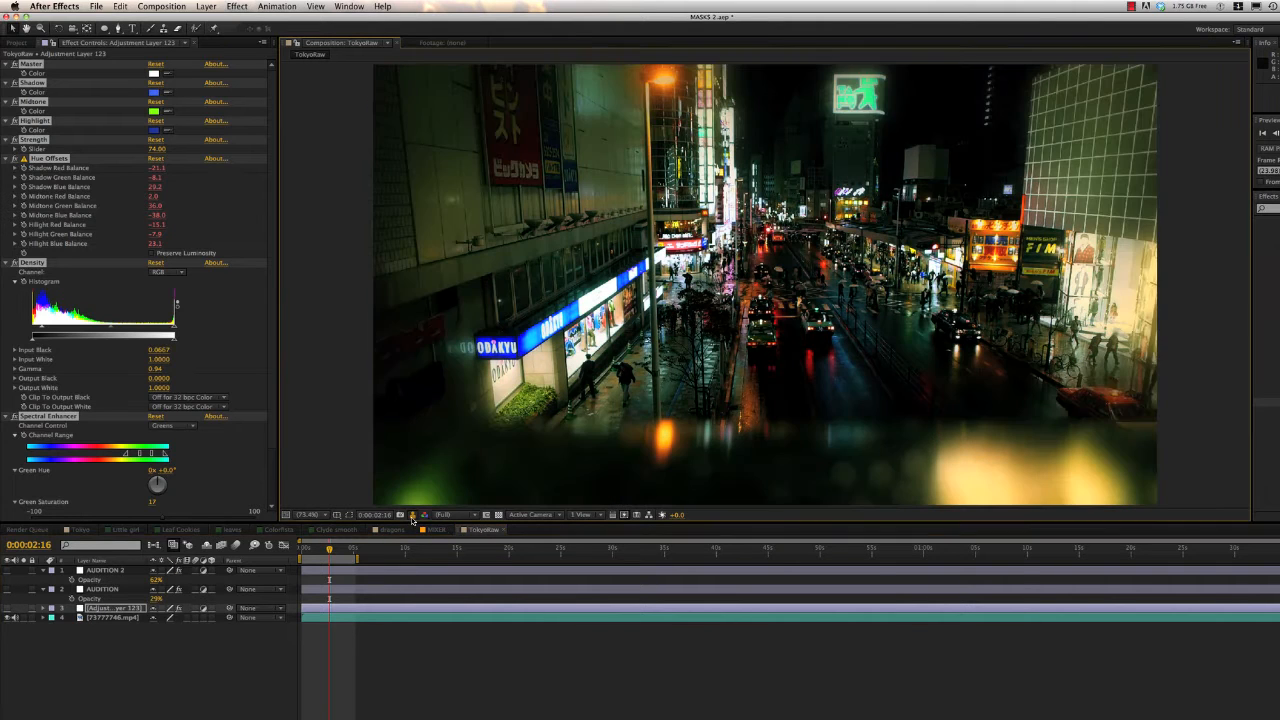
pyautogui.click(412, 517)
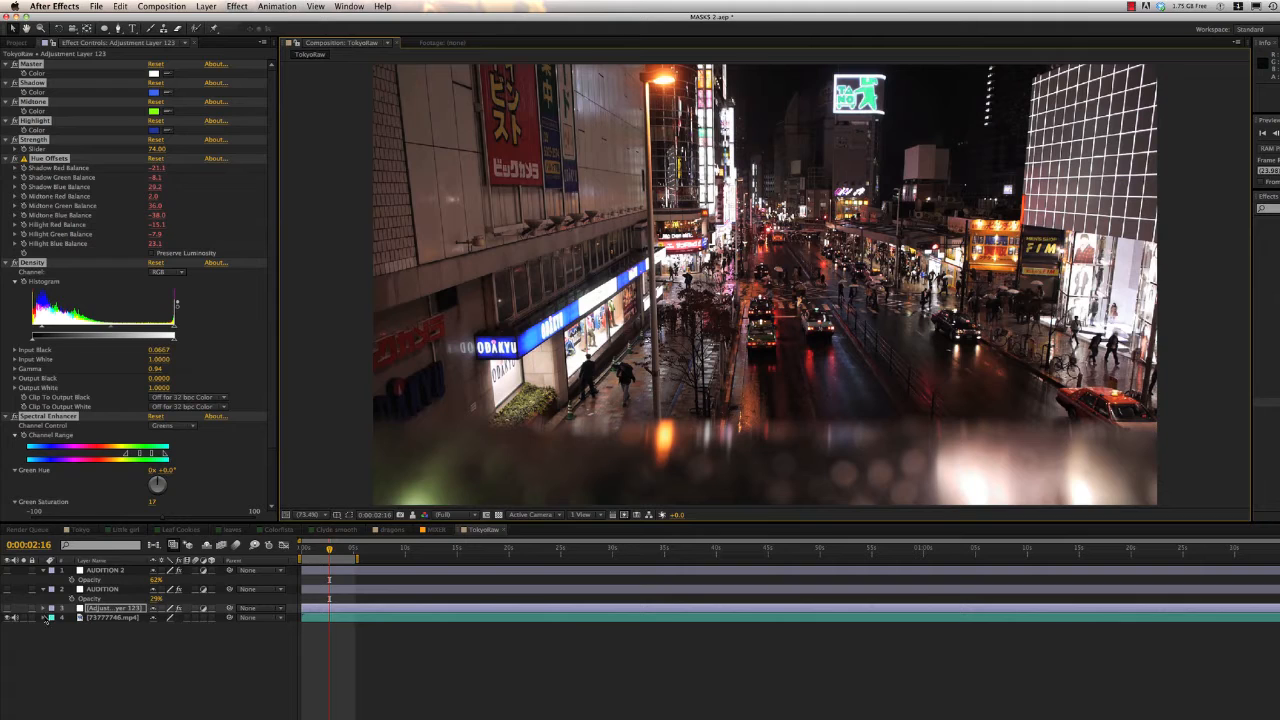
pyautogui.click(8, 607)
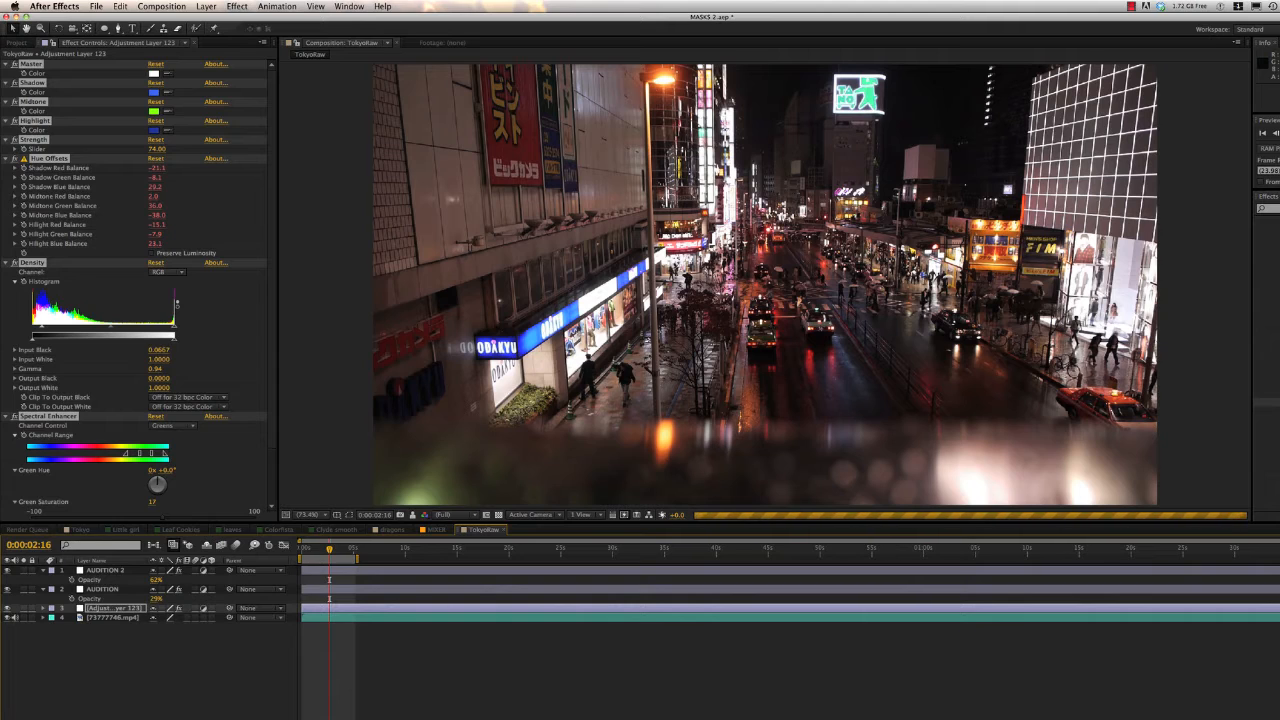
# Deselect all layers and collapse the TONE MONSTERS and Noir preset folders
pyautogui.press('shift+super+a')
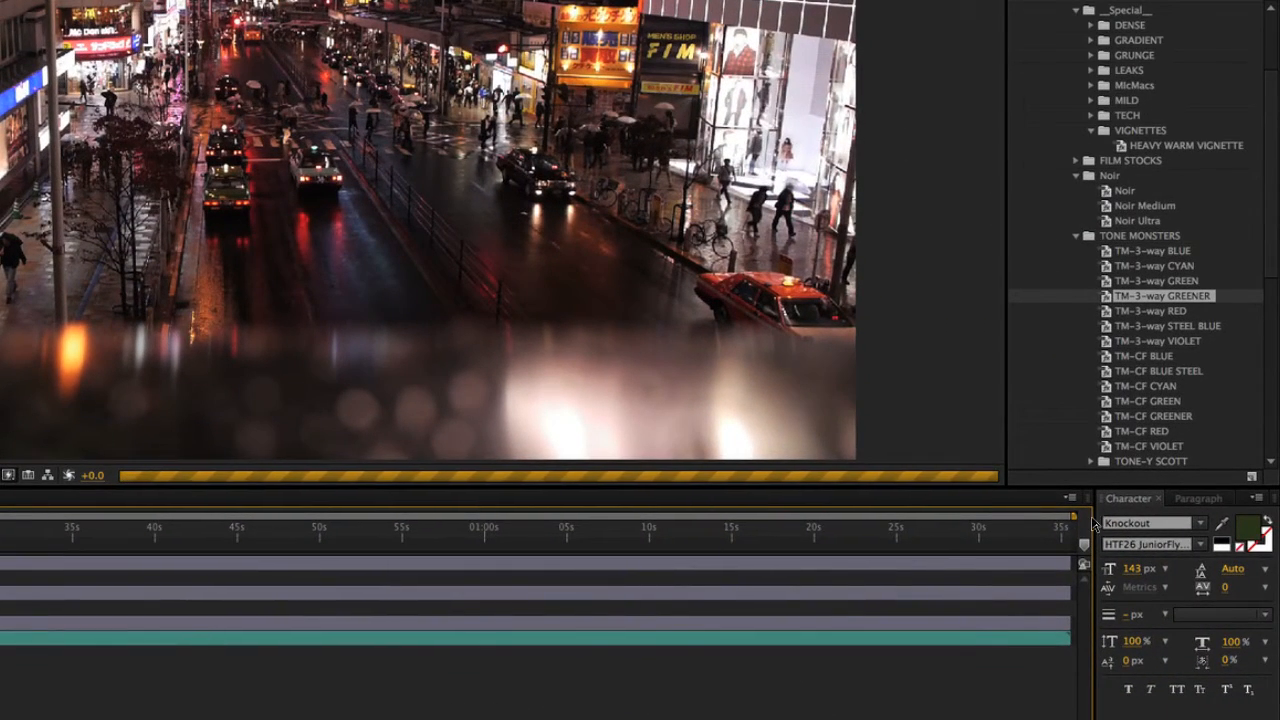
pyautogui.click(1076, 240)
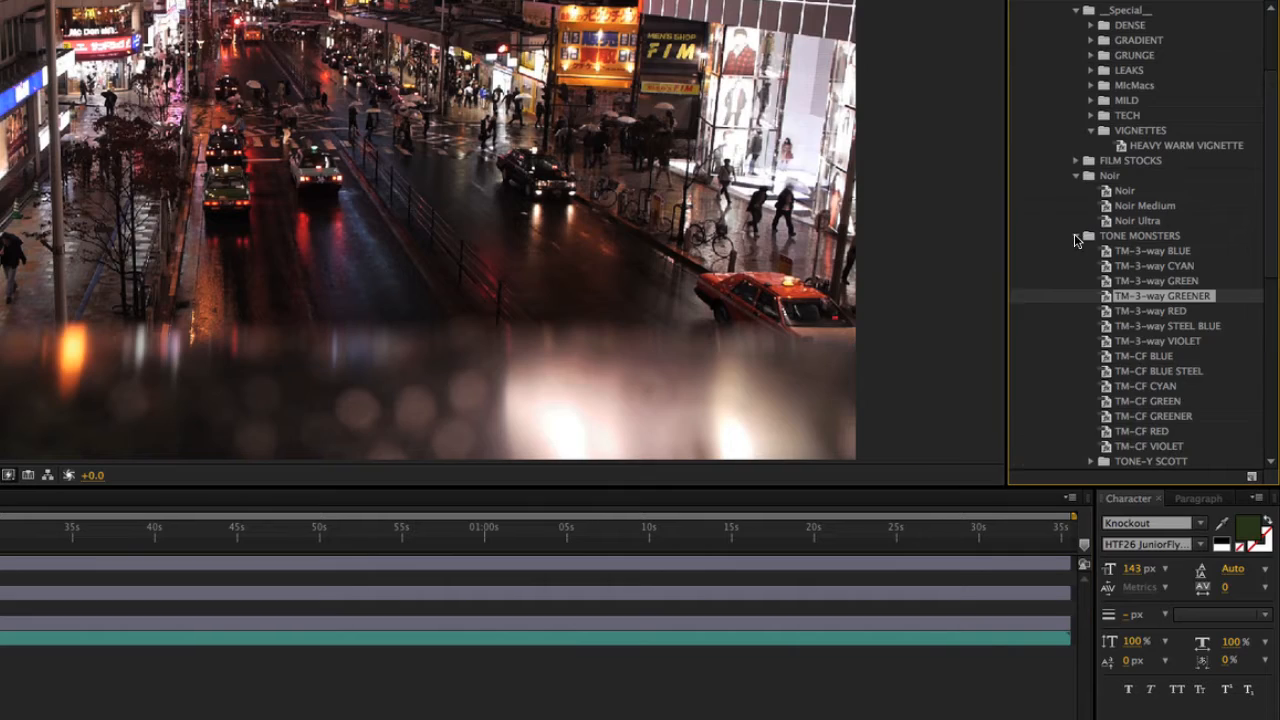
pyautogui.click(1076, 238)
pyautogui.click(1076, 175)
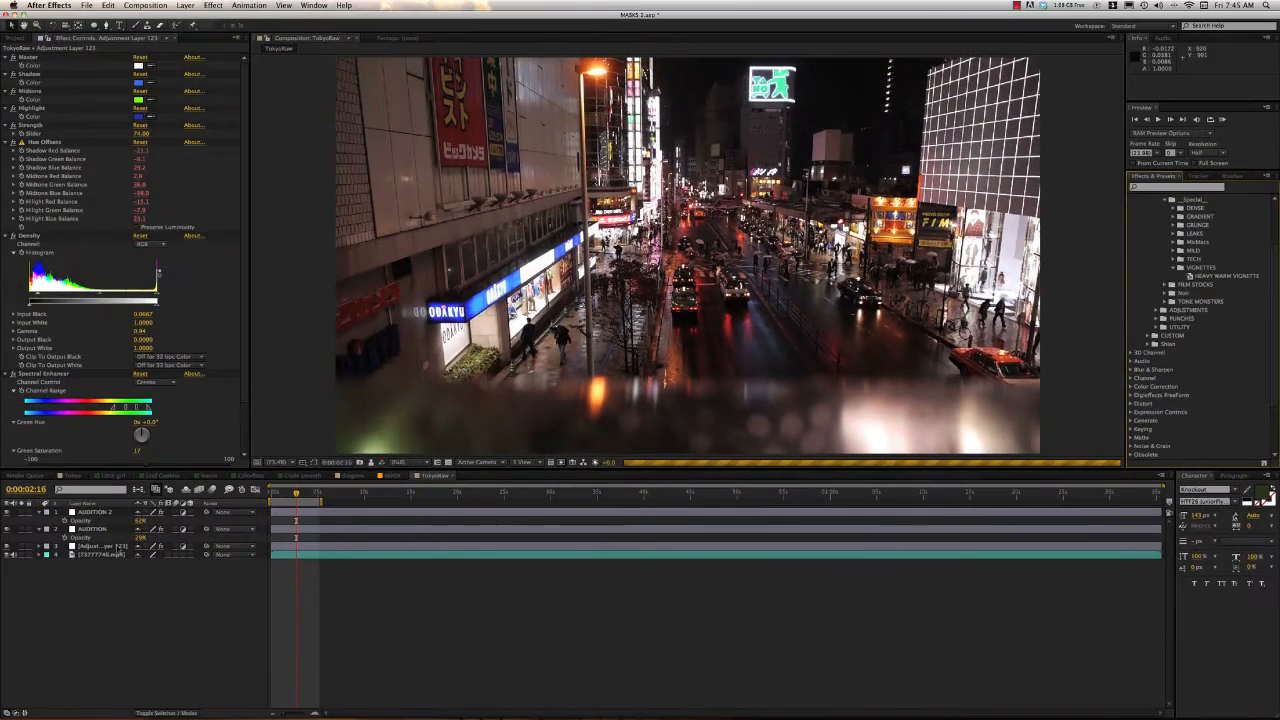
# Hide the three adjustment layers, then expand the ADJUSTMENTS preset folder and select its 3-way preset
pyautogui.click(7, 549)
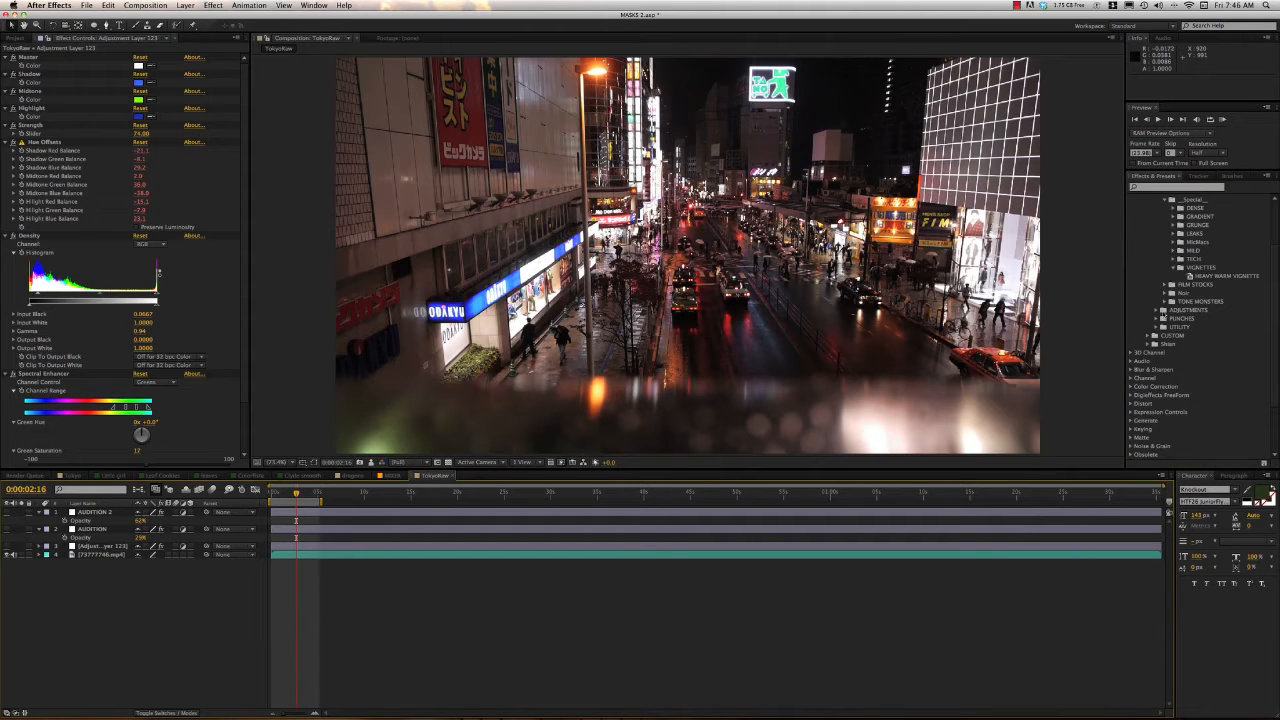
pyautogui.click(1157, 311)
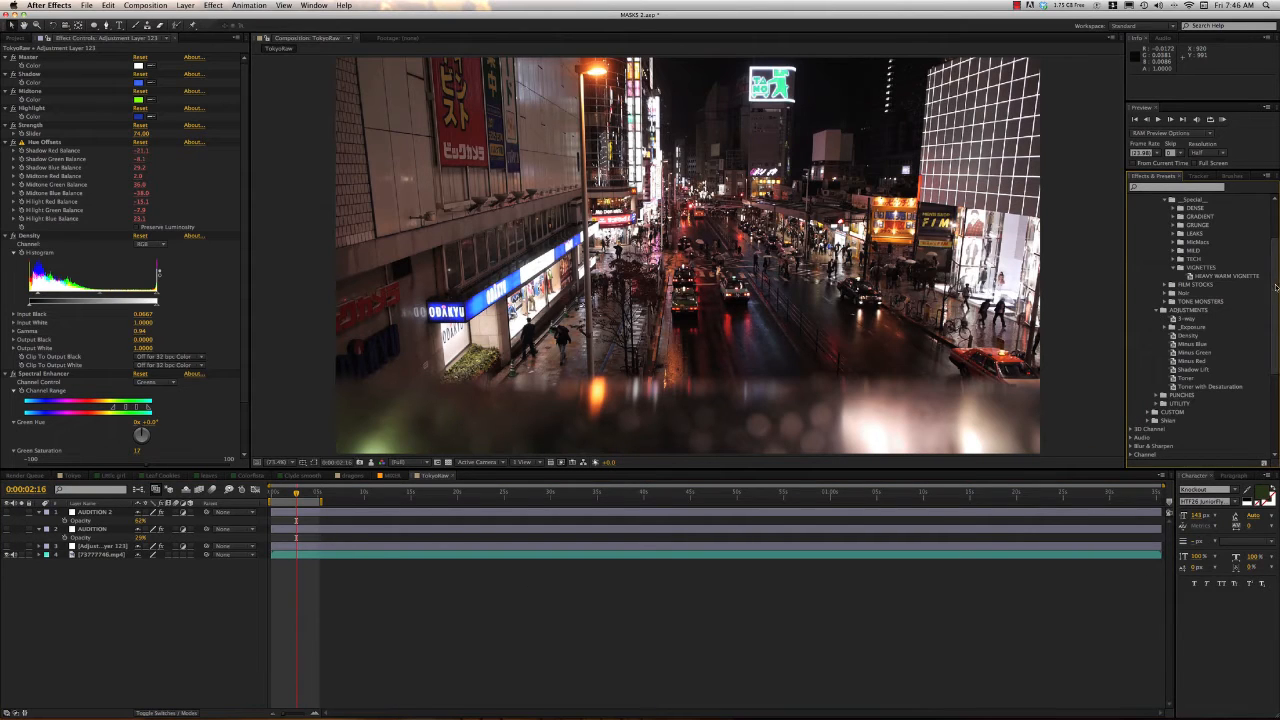
pyautogui.scroll(-3, 1160, 315)
pyautogui.click(1186, 286)
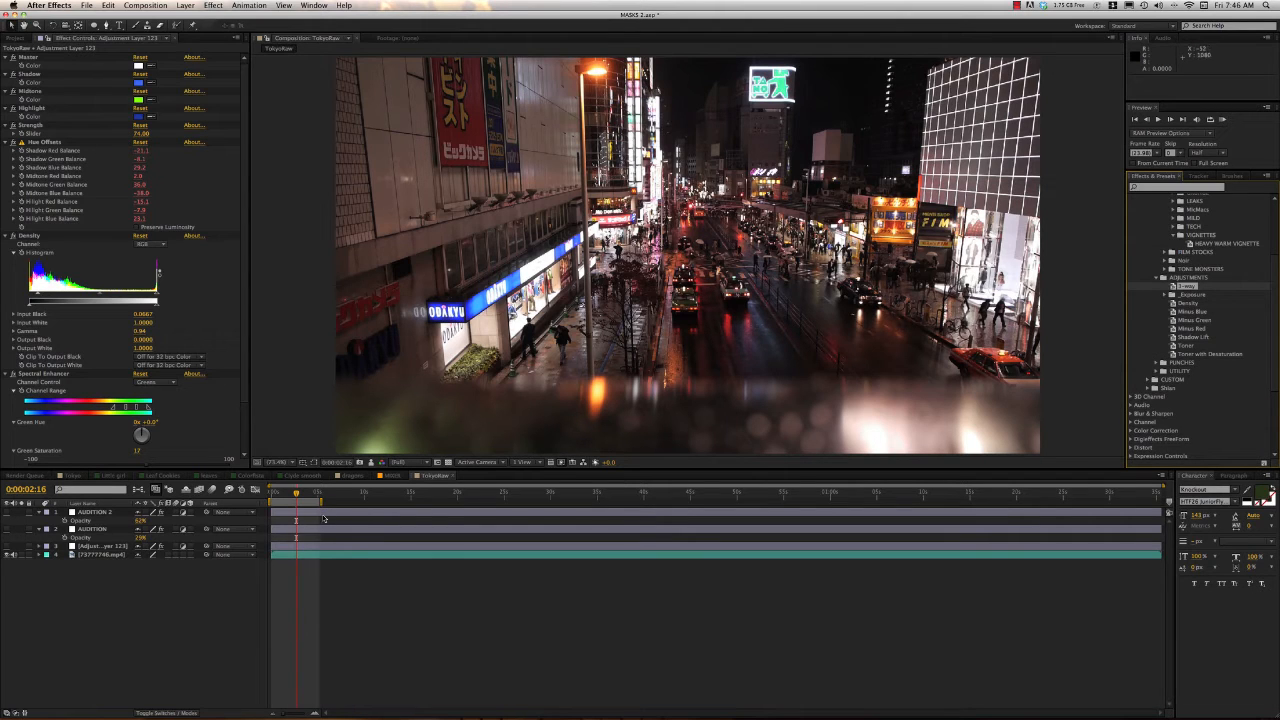
# Delete all effects from the AUDITION 2 and AUDITION layers
pyautogui.click(323, 513)
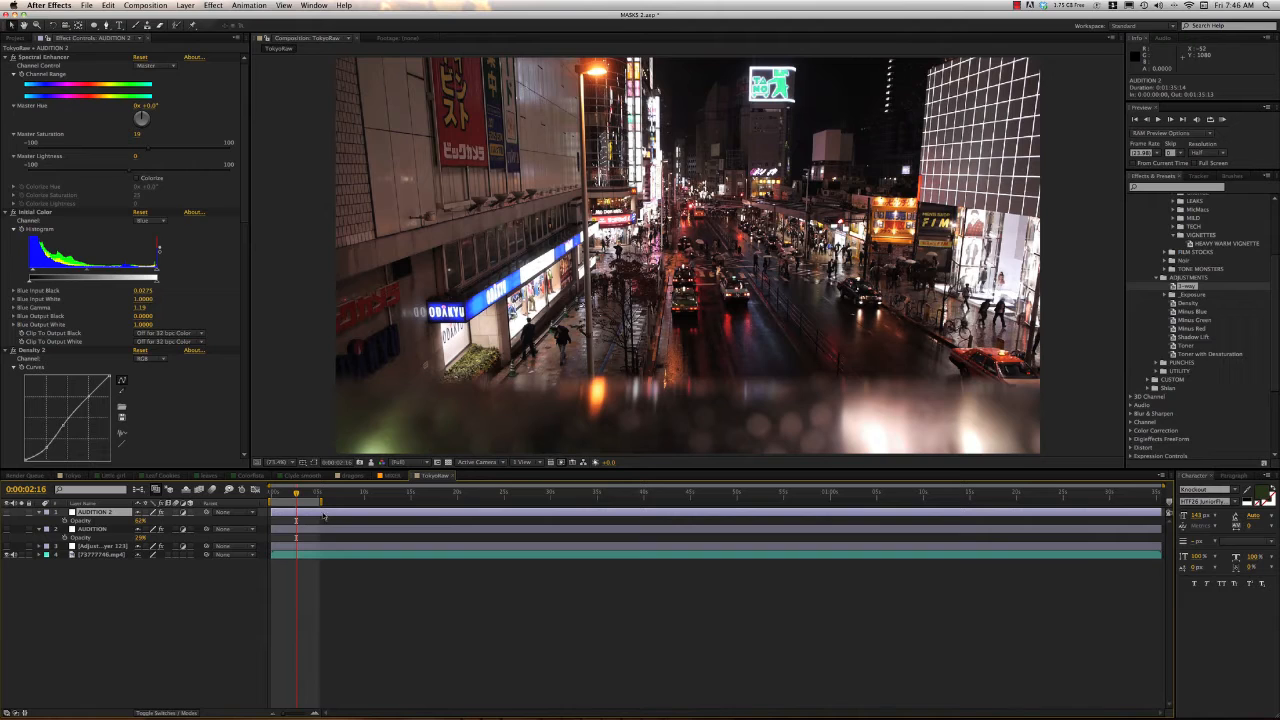
pyautogui.click(221, 283)
pyautogui.press('super+a')
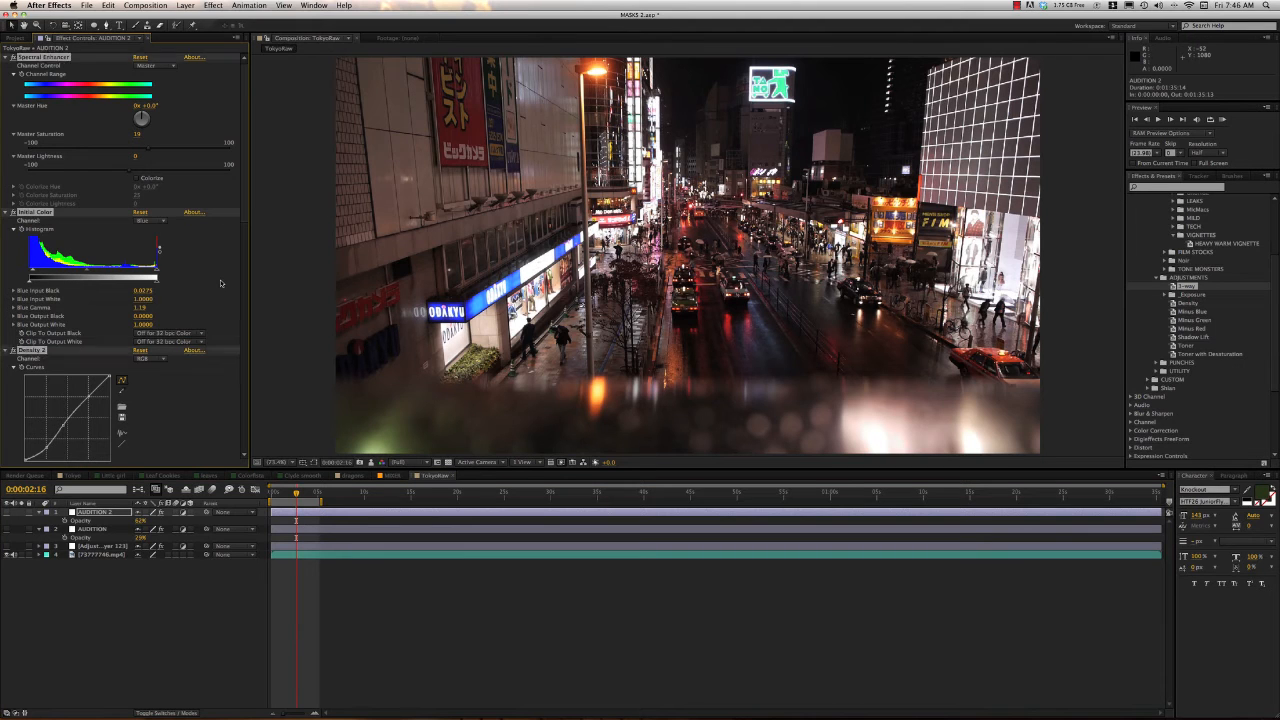
pyautogui.press('Delete')
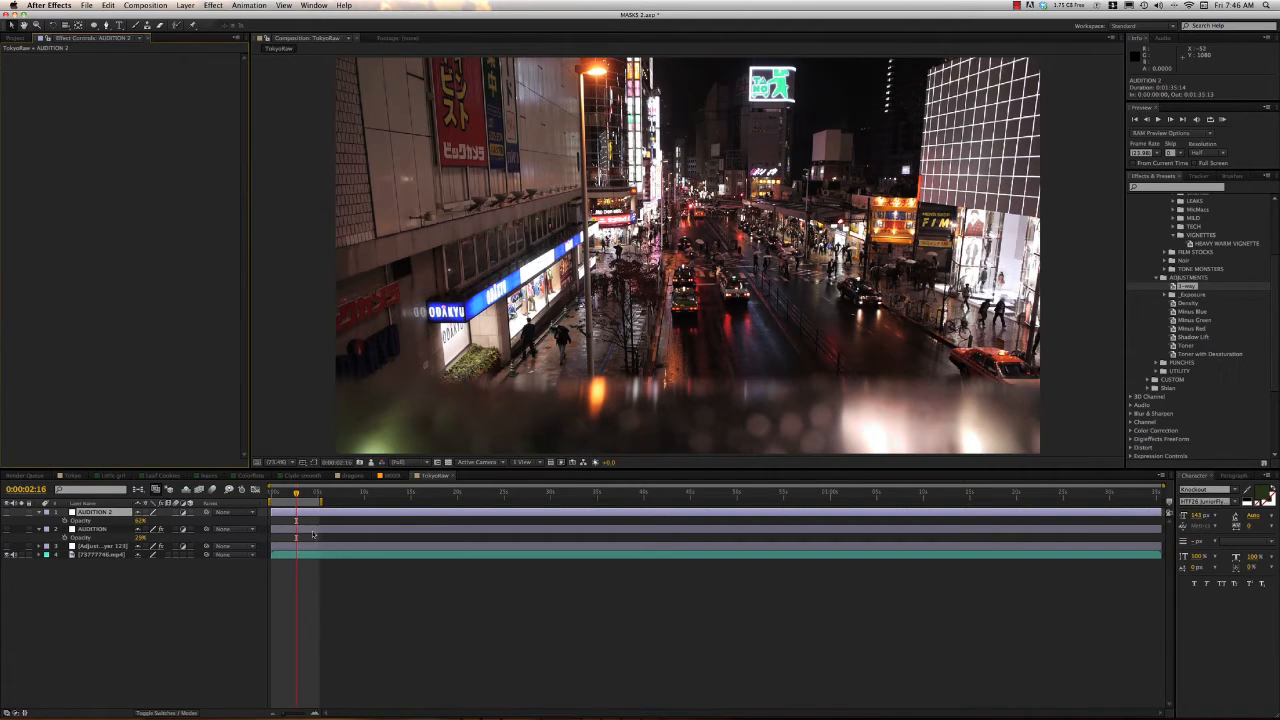
pyautogui.click(307, 528)
pyautogui.click(205, 290)
pyautogui.press('super+a')
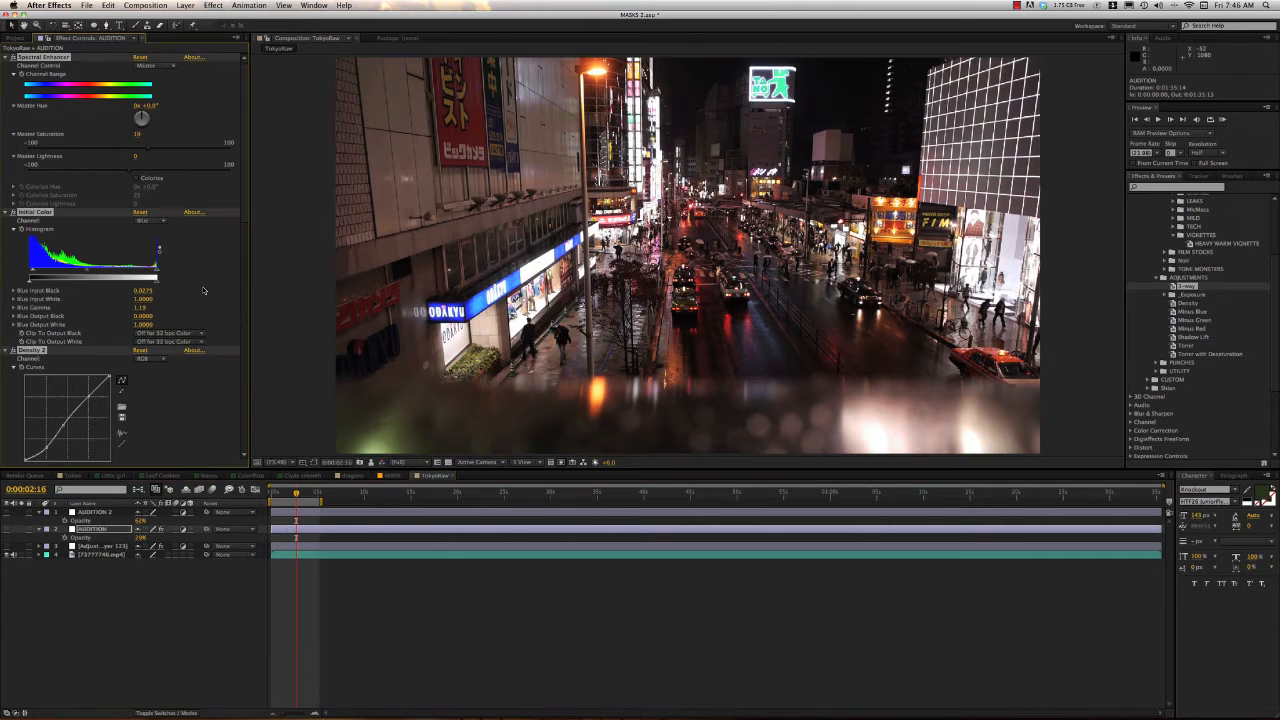
pyautogui.press('Delete')
# Clear all effects from the green-grade adjustment layer directly above the footage and delete that layer
pyautogui.click(344, 547)
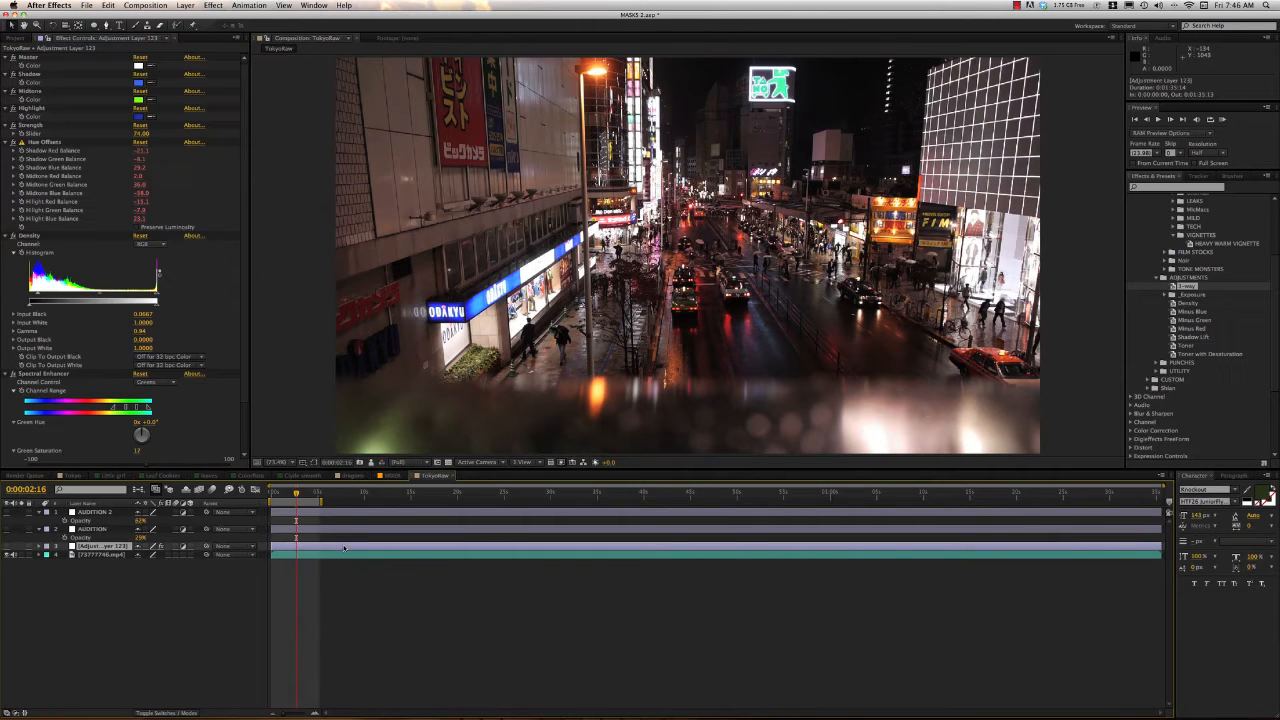
pyautogui.click(225, 323)
pyautogui.press('super+a')
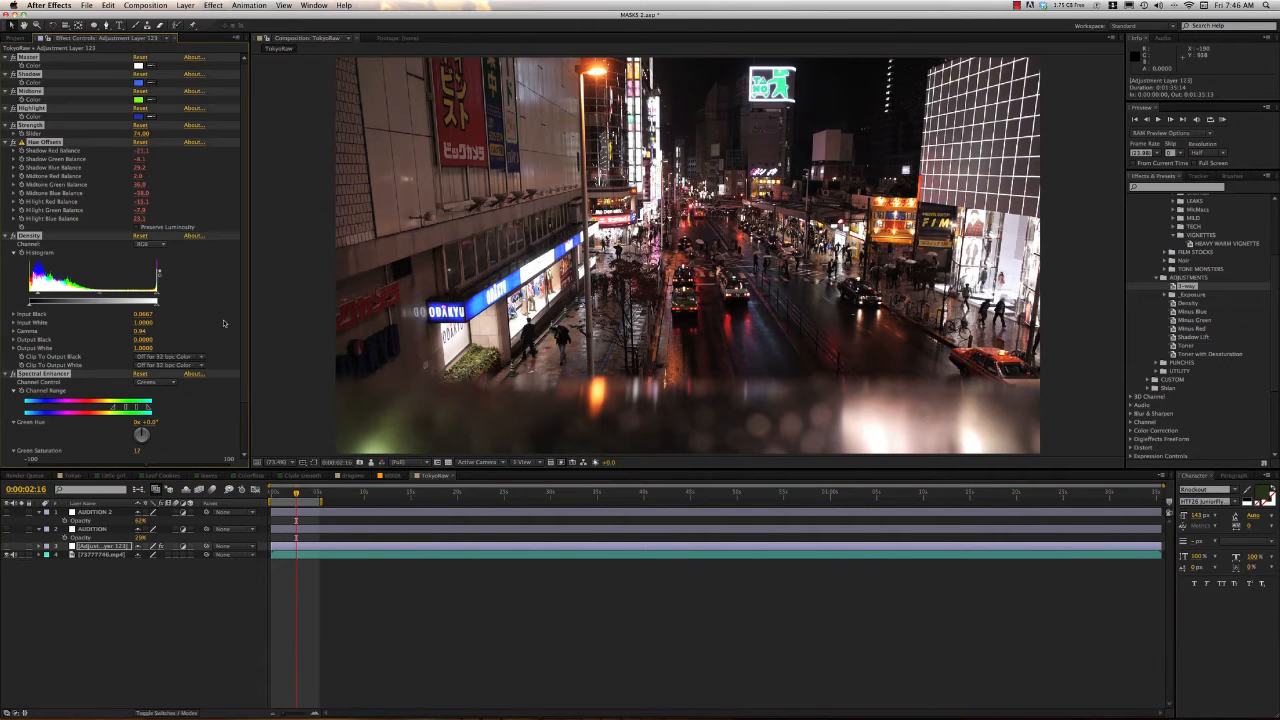
pyautogui.press('Delete')
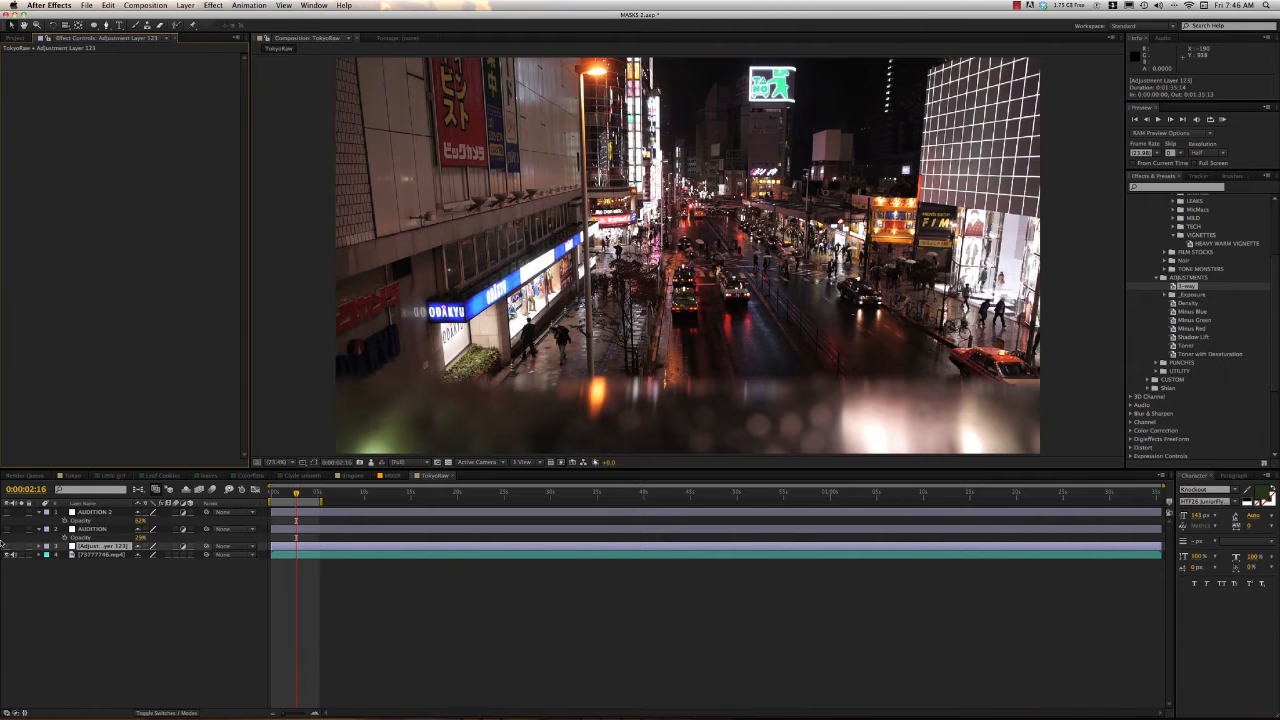
pyautogui.click(7, 546)
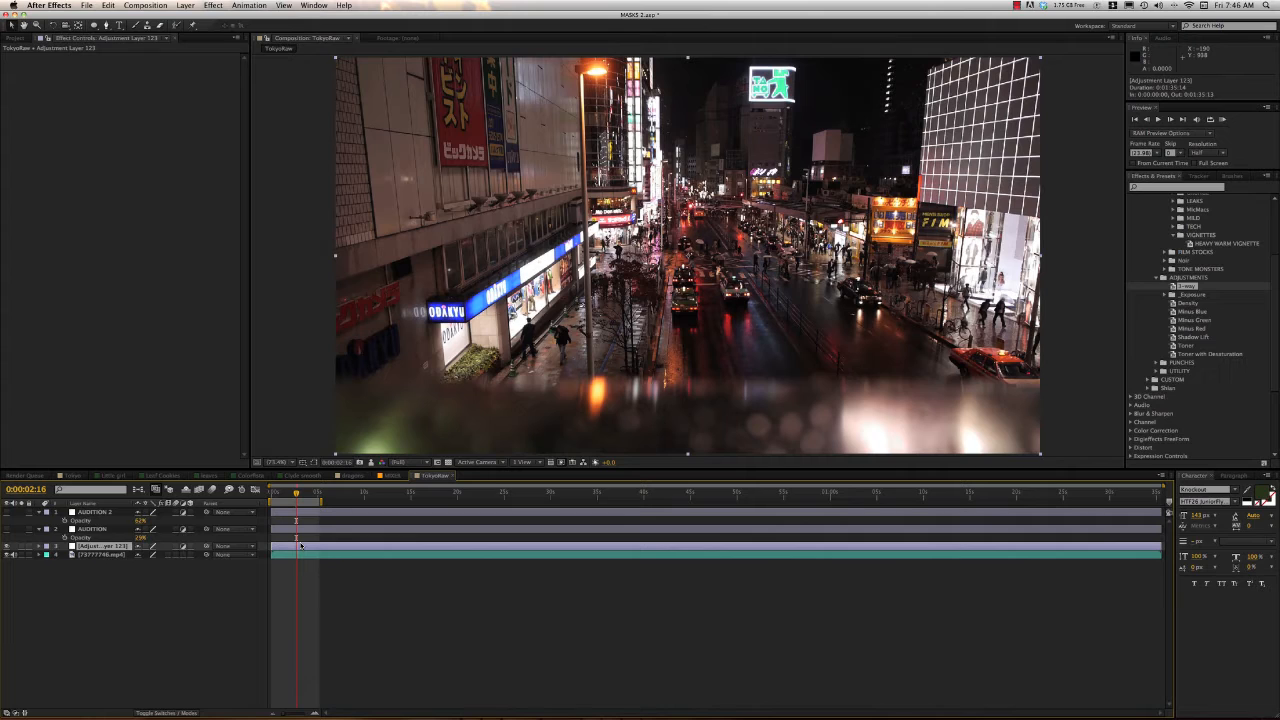
pyautogui.press('Delete')
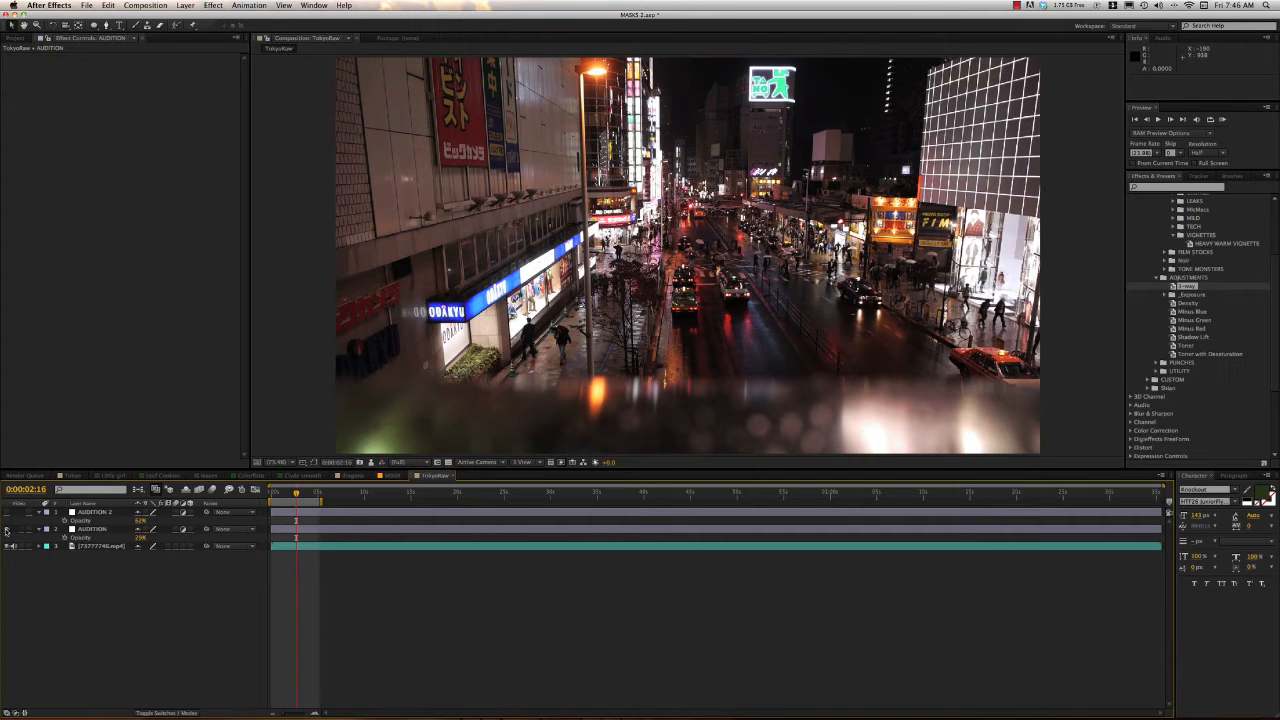
# Apply the 3-way preset from ADJUSTMENTS to the AUDITION layer and set the layer's opacity to 100%
pyautogui.click(450, 531)
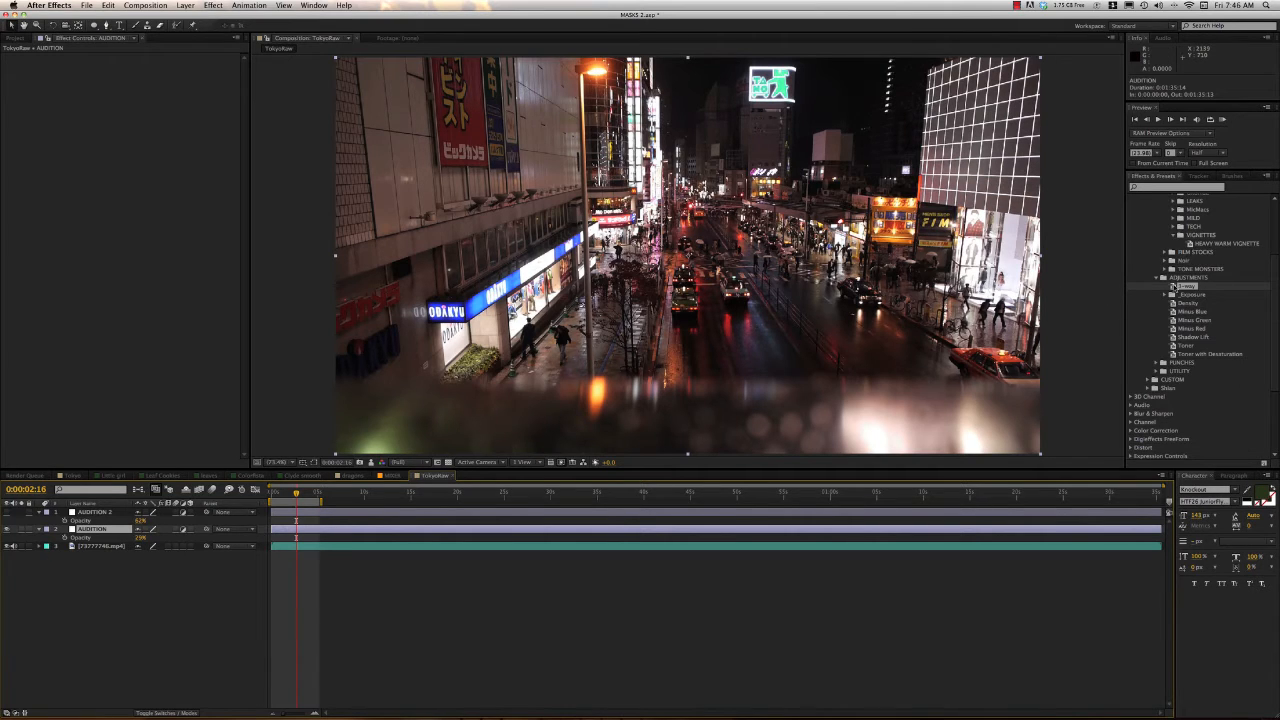
pyautogui.doubleClick(1180, 286)
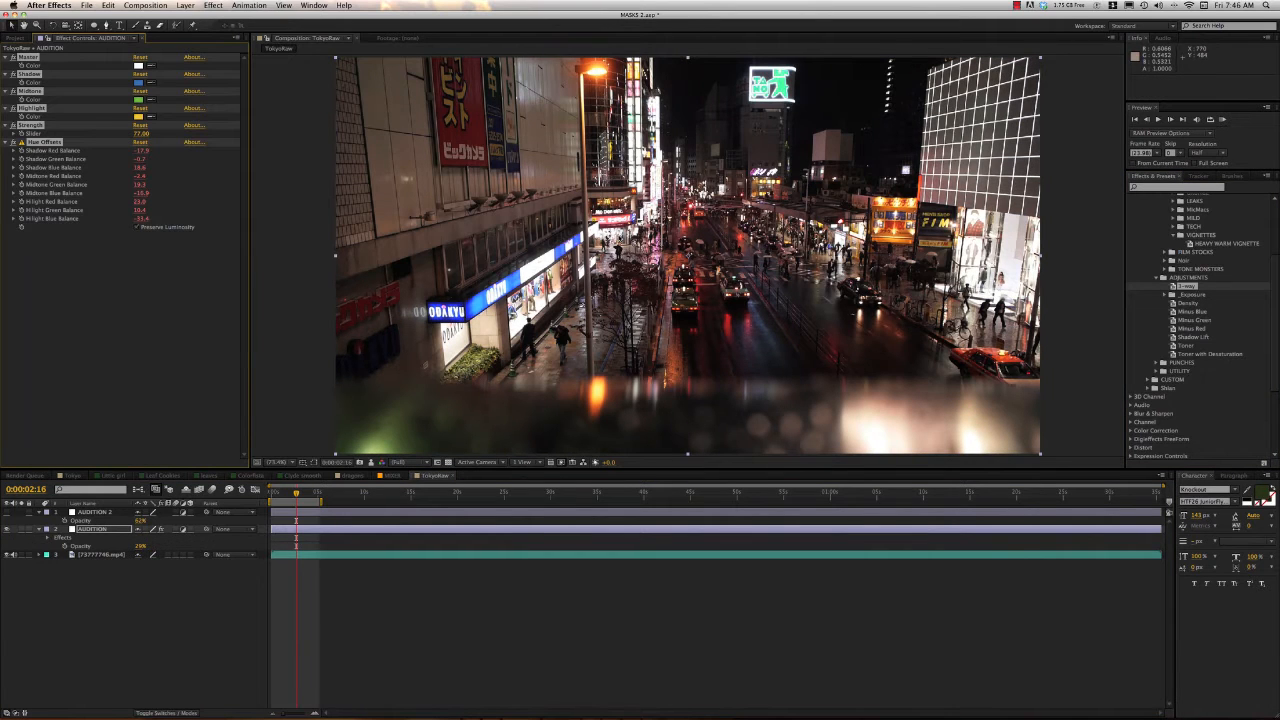
pyautogui.click(358, 512)
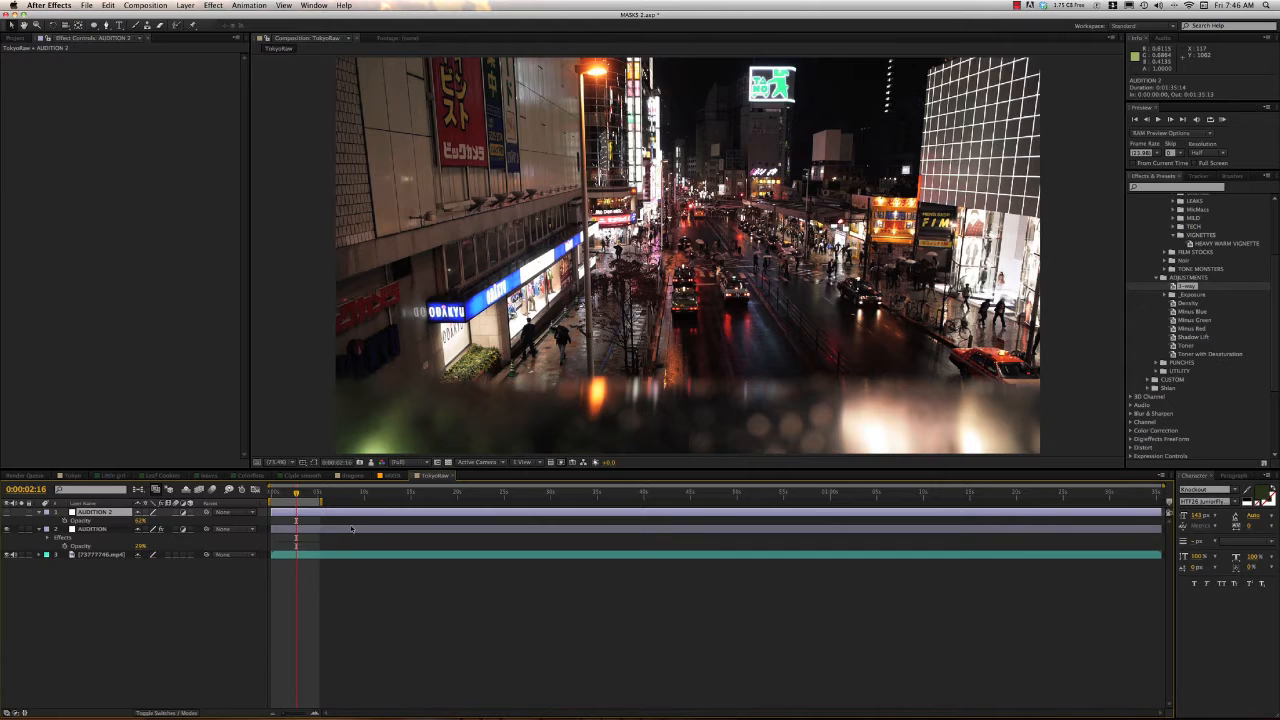
pyautogui.click(351, 528)
pyautogui.moveTo(138, 547); pyautogui.dragTo(294, 536)
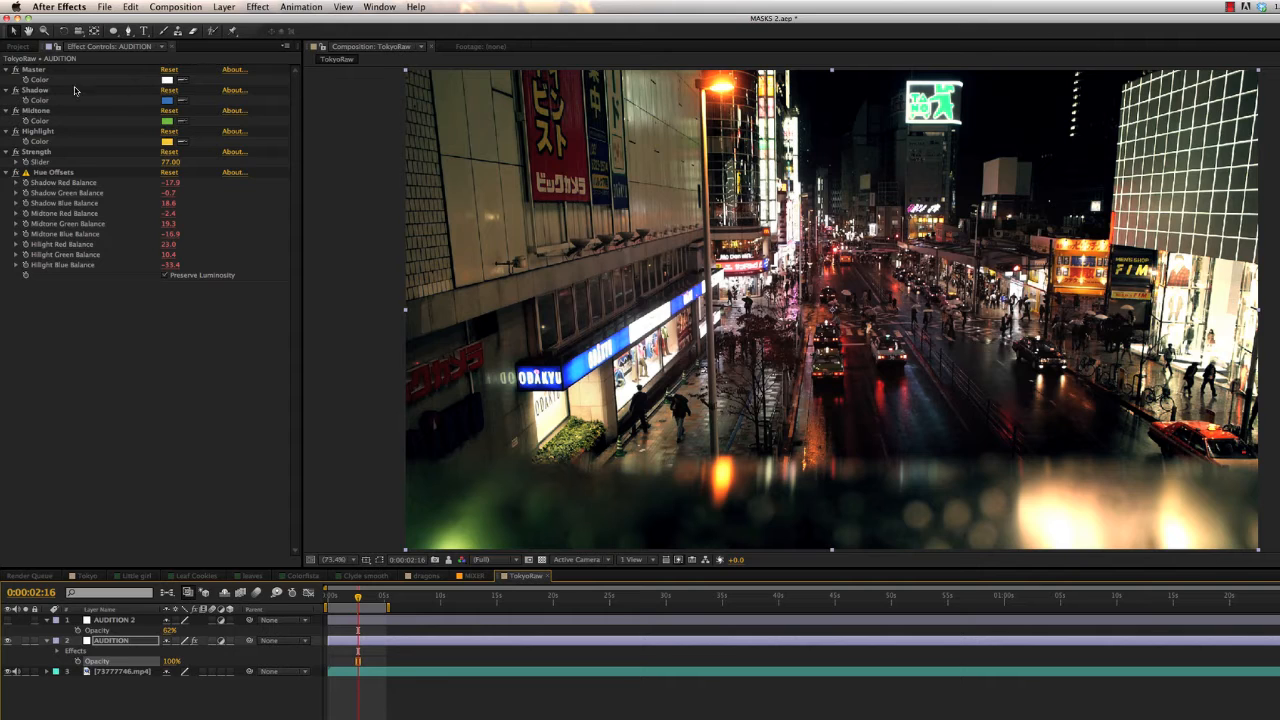
# Neutralize the Shadow and Midtone colors of the 3-way preset on the AUDITION layer by setting both to white
pyautogui.click(166, 101)
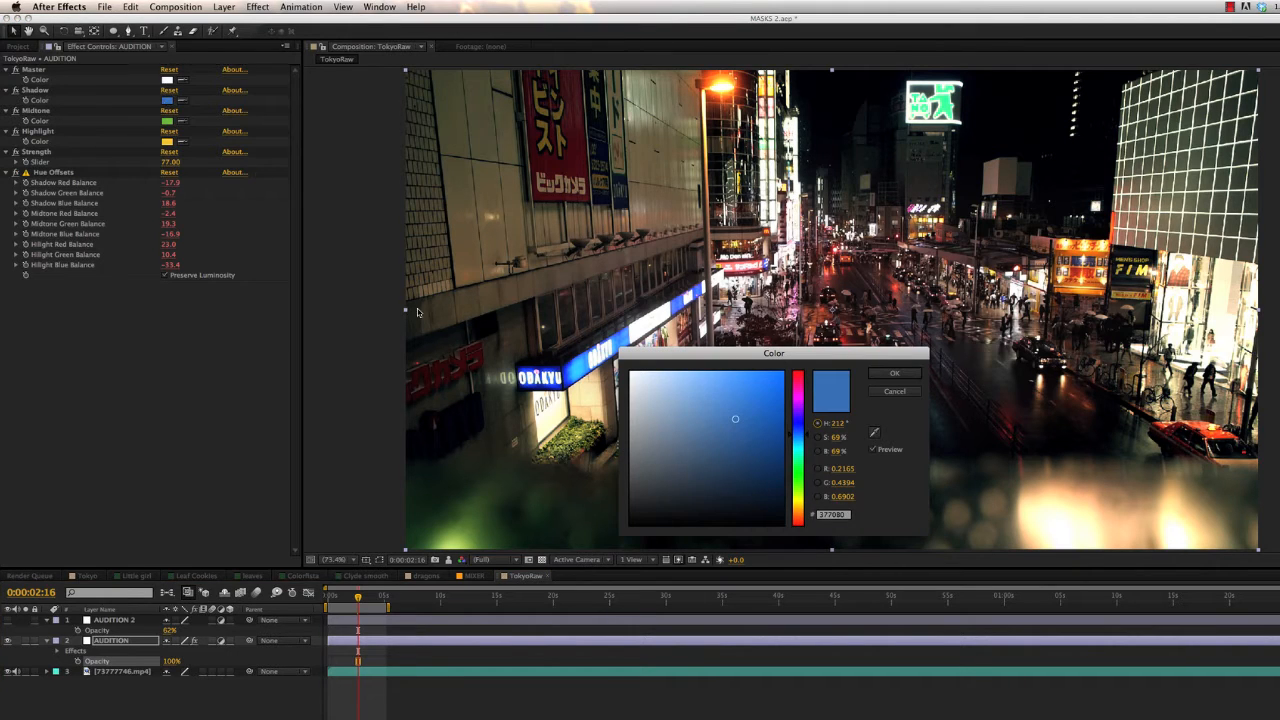
pyautogui.moveTo(651, 382); pyautogui.dragTo(616, 366)
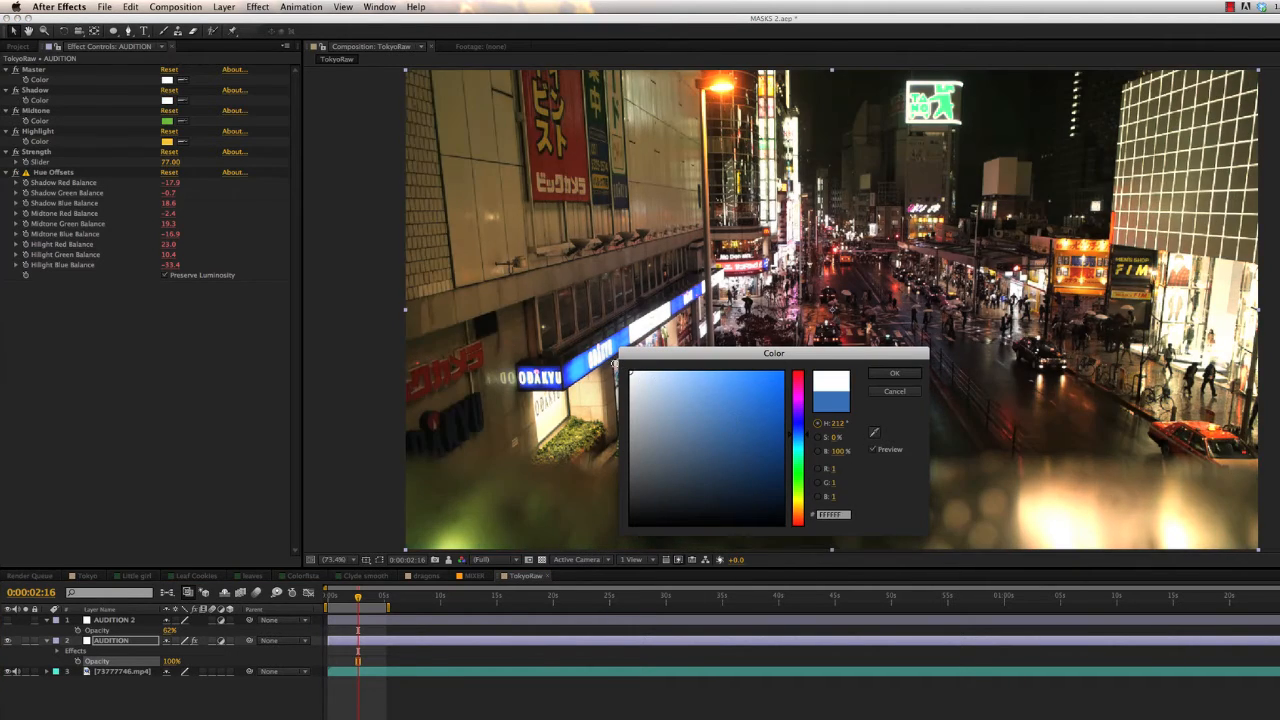
pyautogui.click(894, 373)
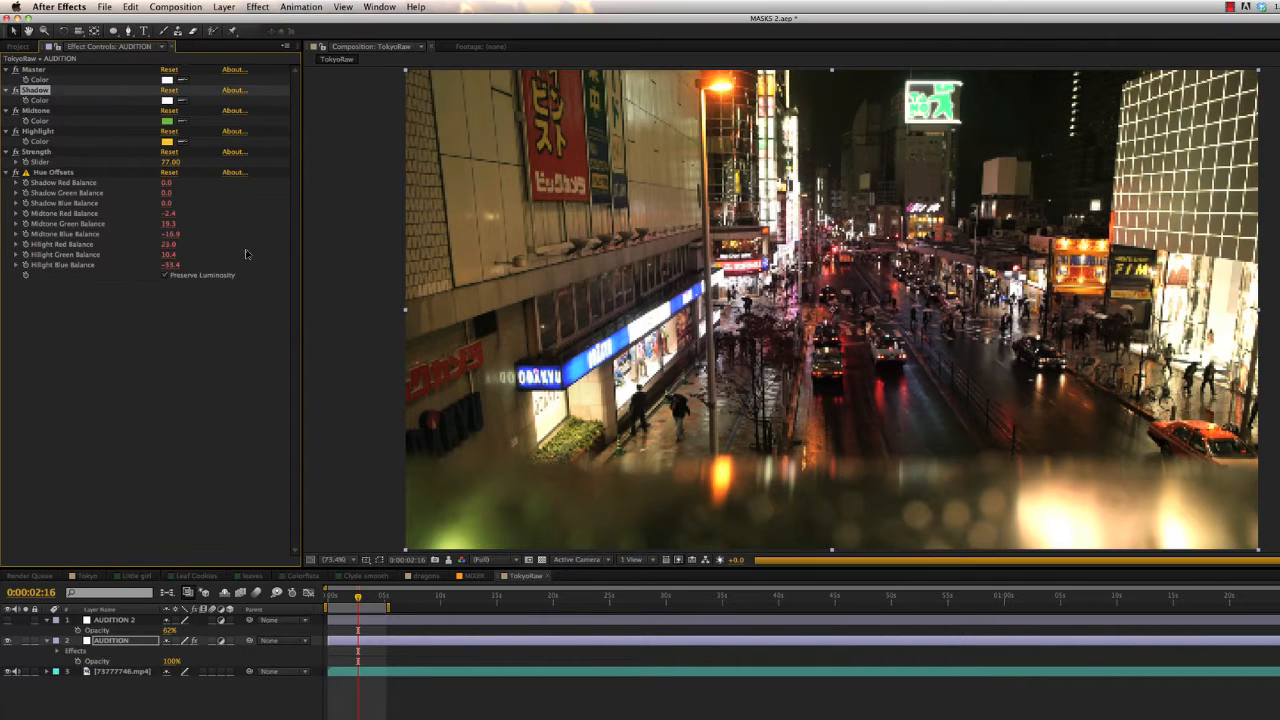
pyautogui.click(166, 121)
pyautogui.moveTo(626, 378); pyautogui.dragTo(617, 372)
pyautogui.click(885, 375)
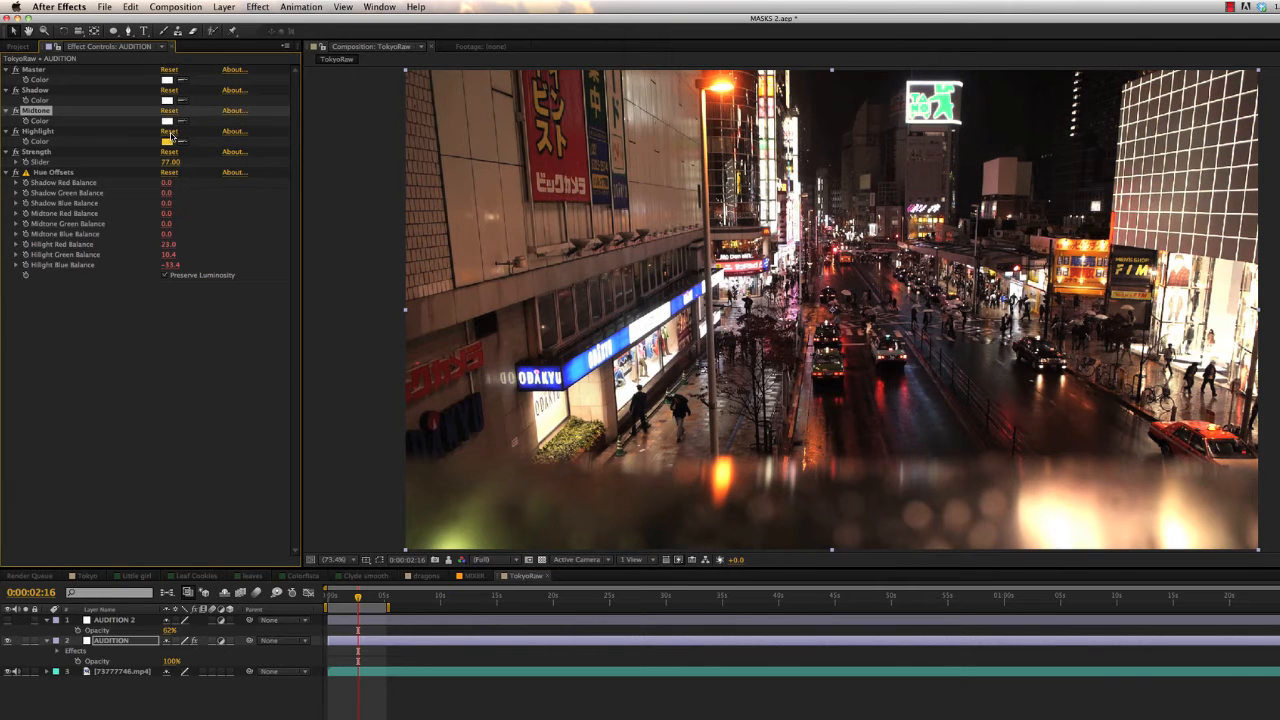
# Reset the Highlight color of the 3-way preset and set it to white
pyautogui.click(170, 132)
pyautogui.click(167, 142)
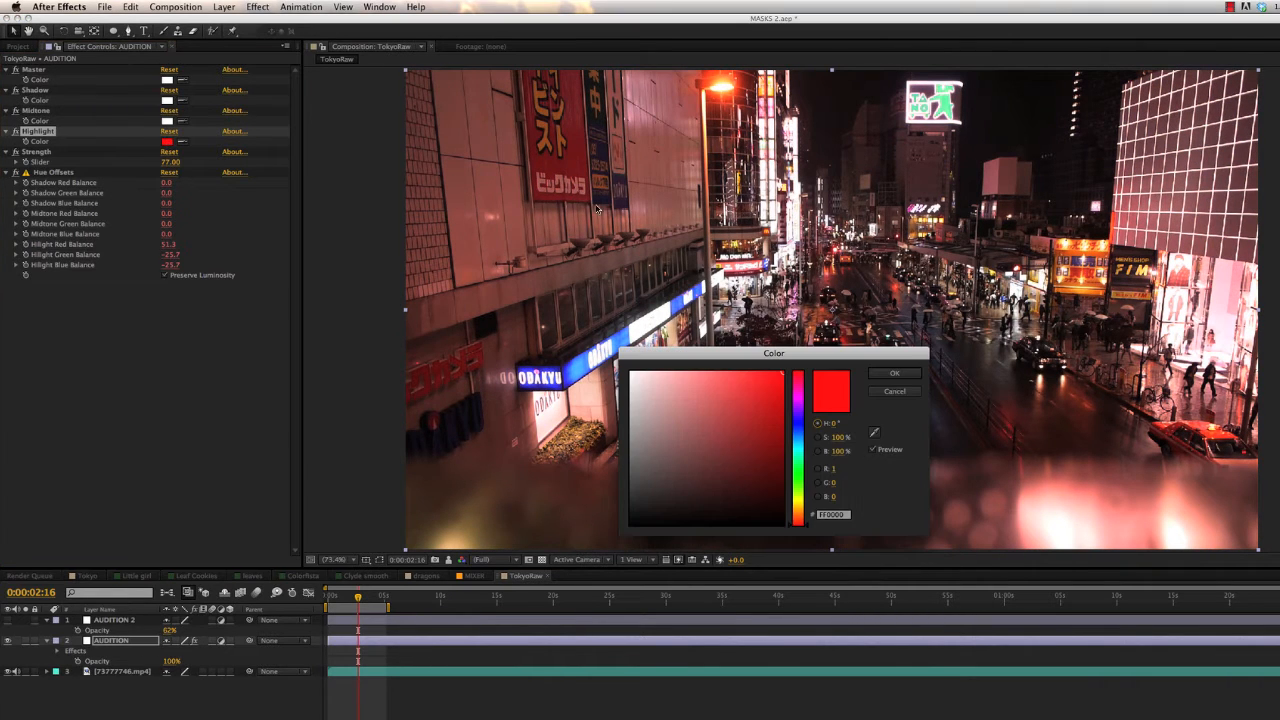
pyautogui.moveTo(705, 383); pyautogui.dragTo(601, 357)
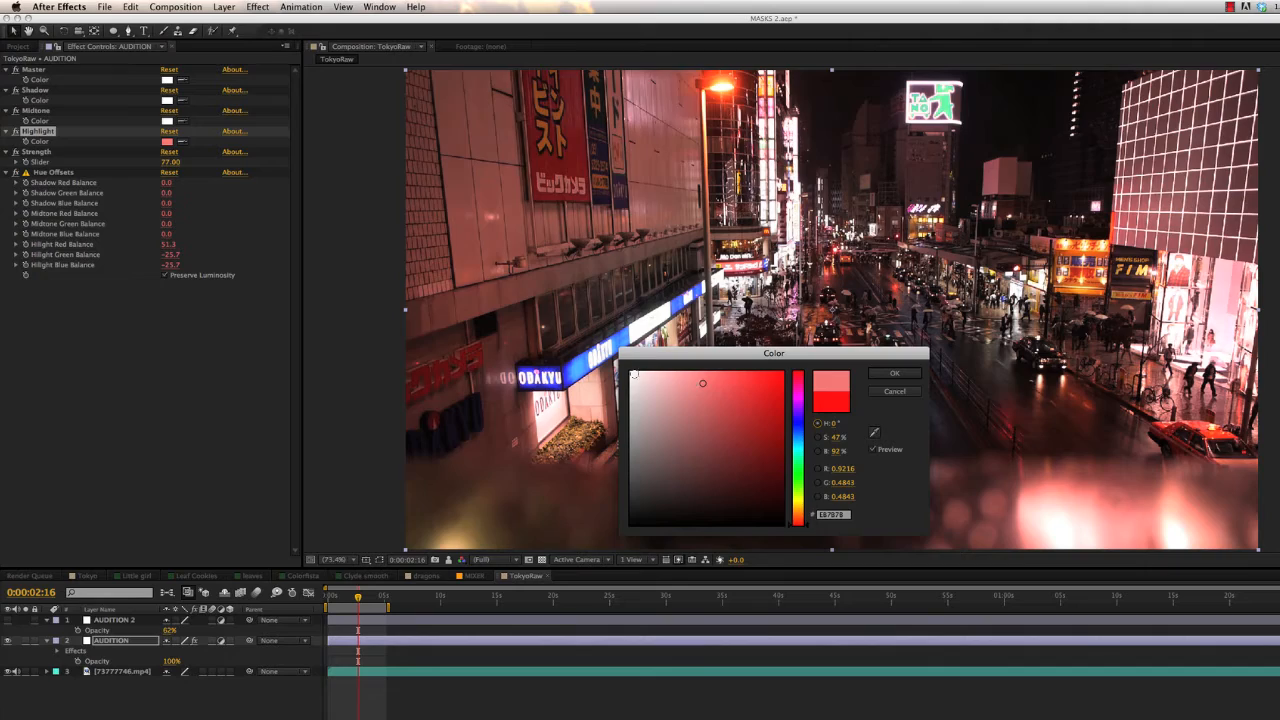
pyautogui.click(880, 368)
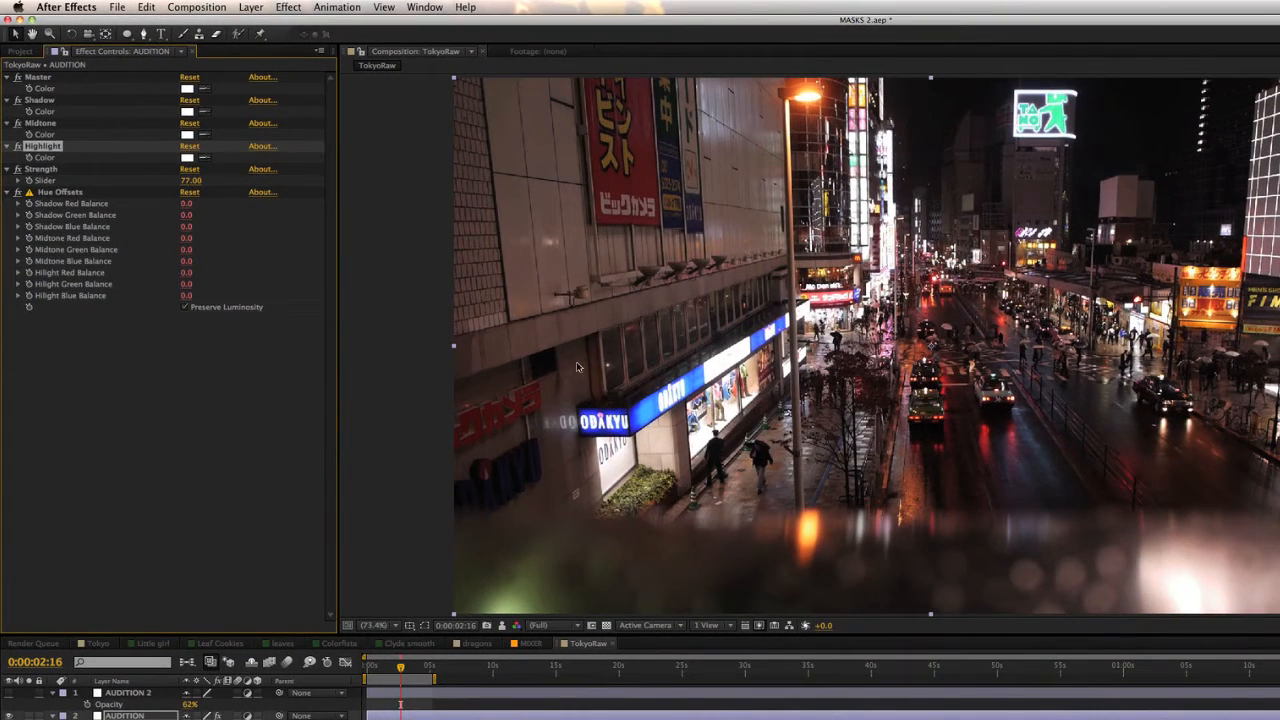
# Set the Highlight color of the 3-way preset to a dark blue with a hue of 206°
pyautogui.click(187, 157)
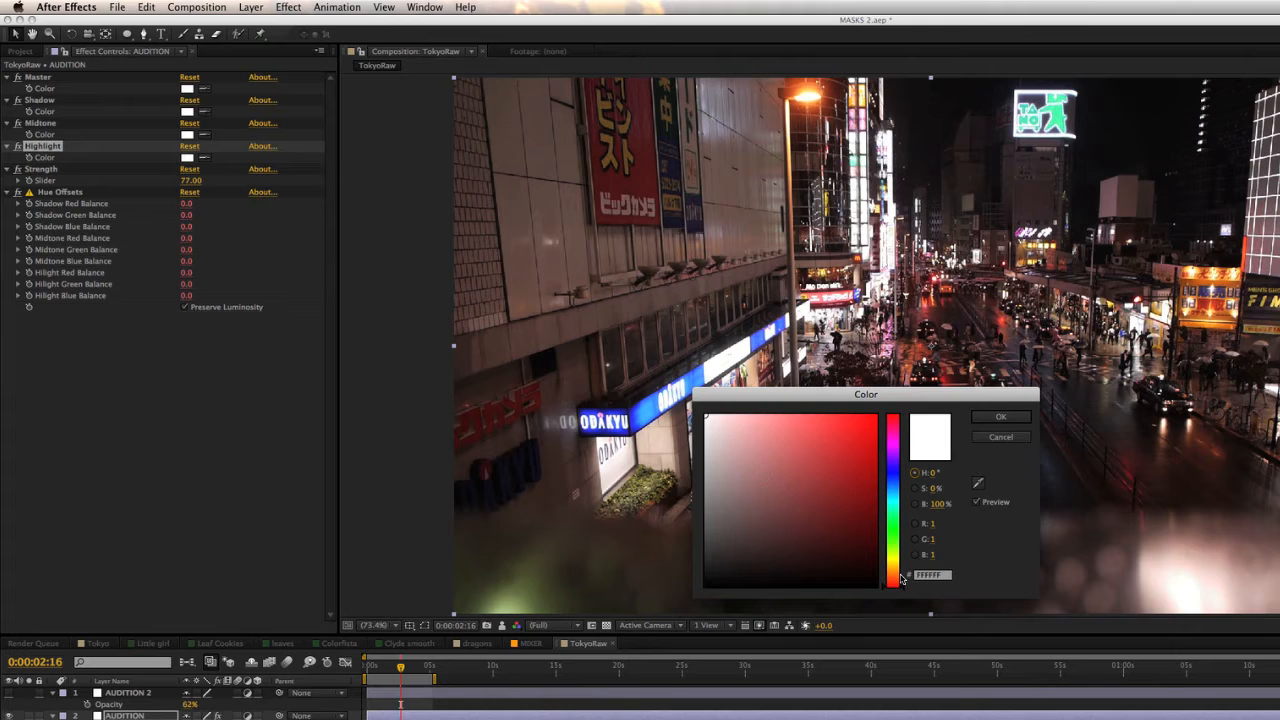
pyautogui.moveTo(901, 589); pyautogui.dragTo(900, 491)
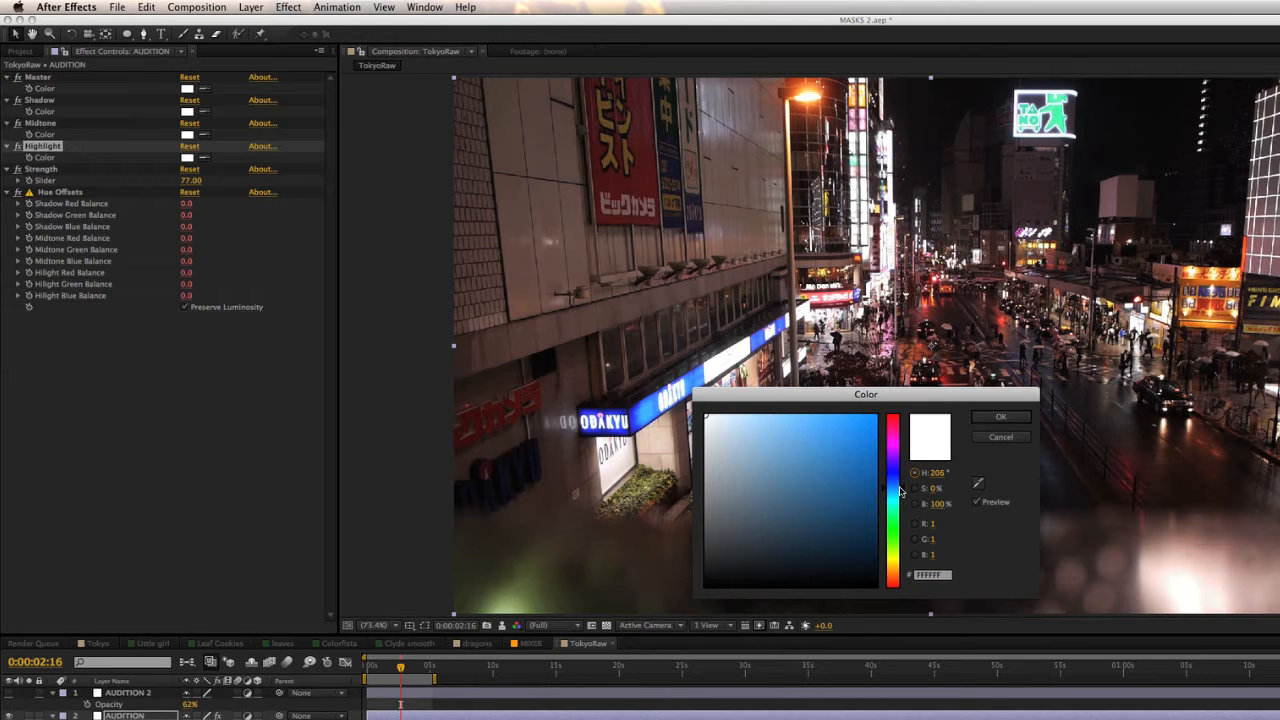
pyautogui.click(863, 501)
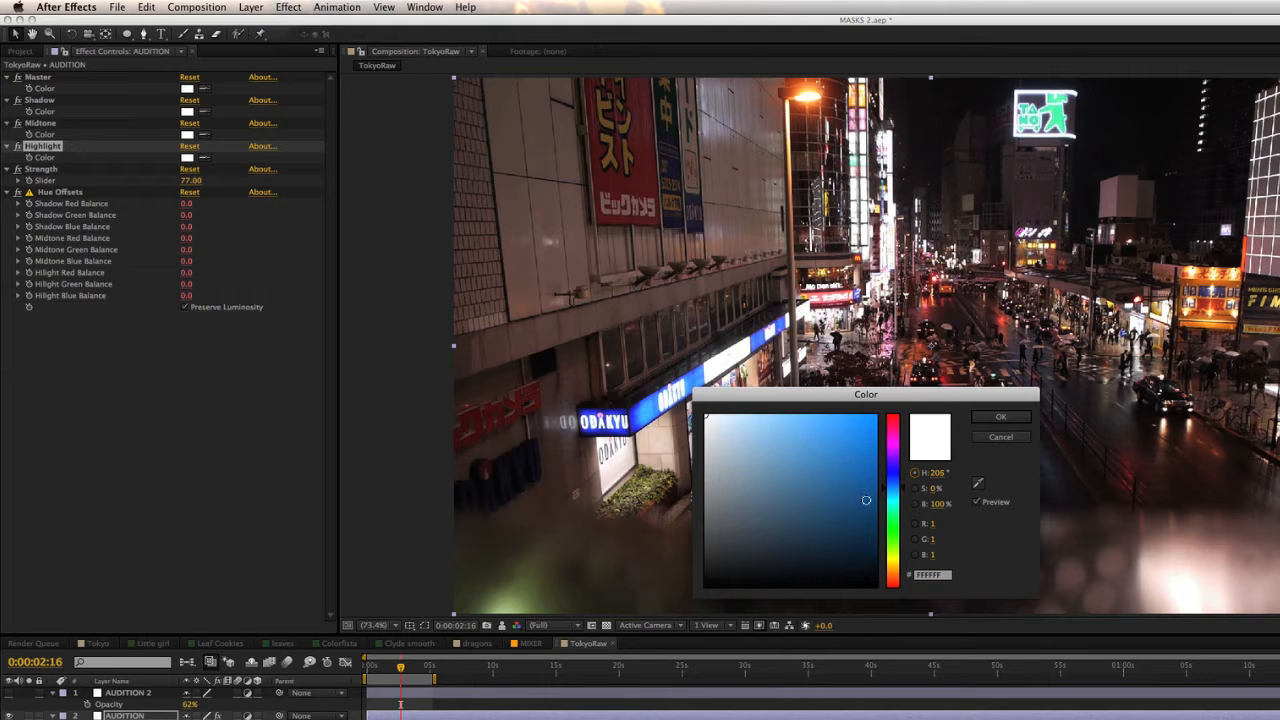
pyautogui.click(998, 419)
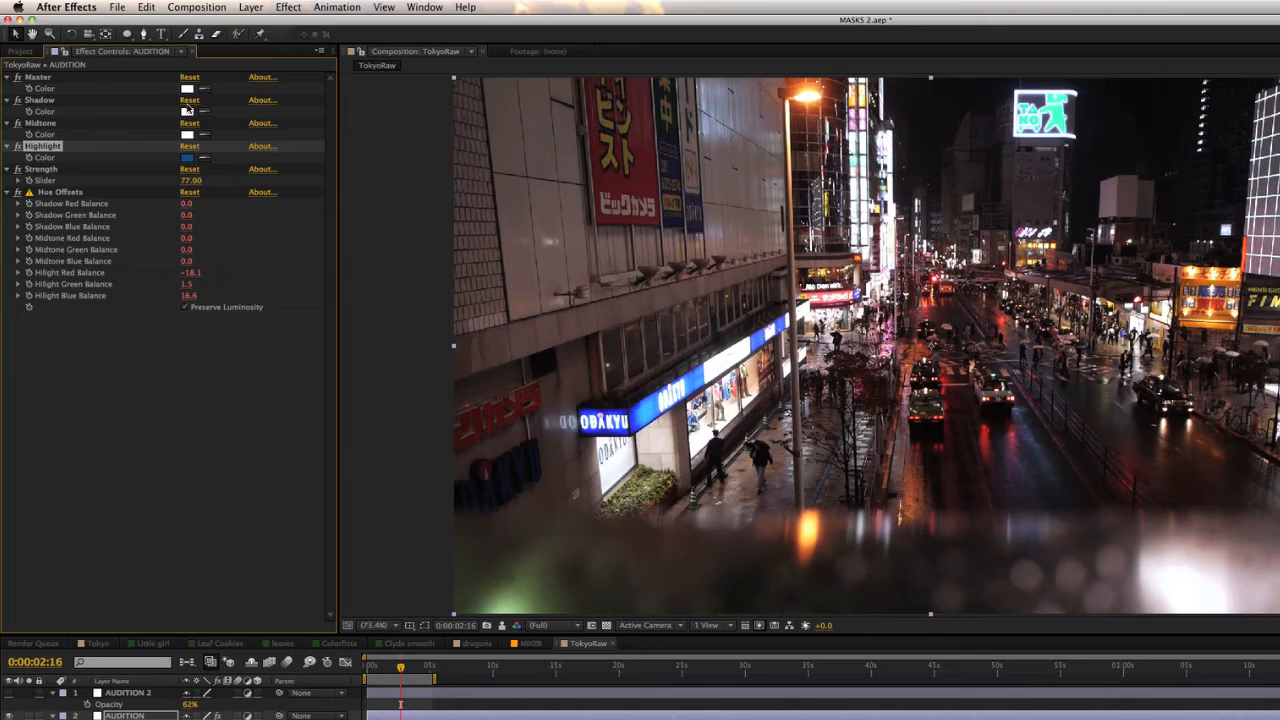
# Set the Shadow color of the 3-way preset to green 598810
pyautogui.click(188, 113)
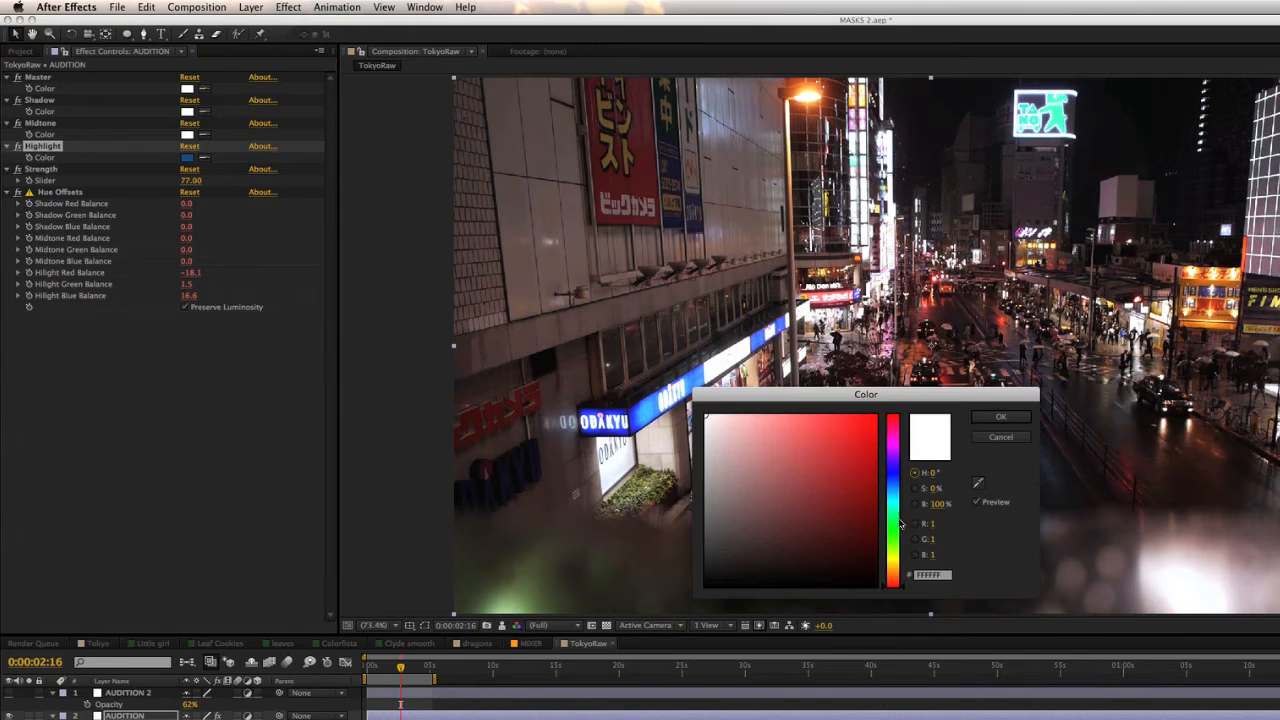
pyautogui.moveTo(903, 546); pyautogui.dragTo(901, 546)
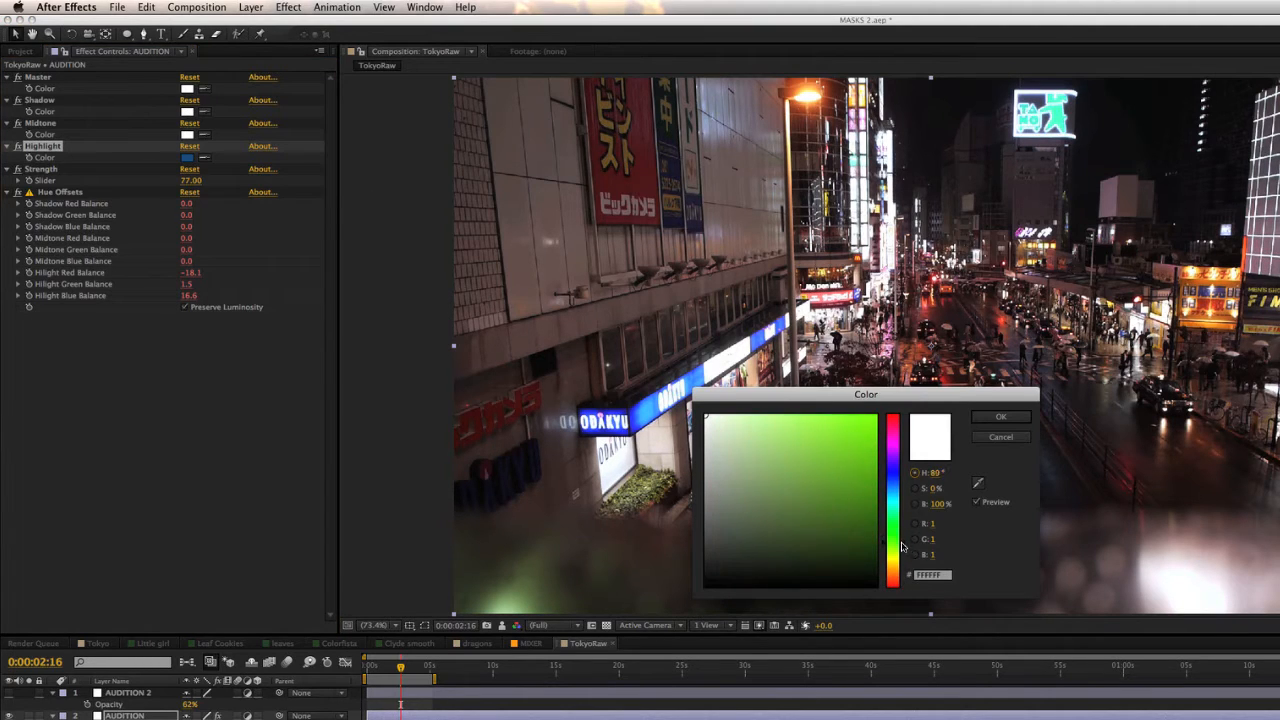
pyautogui.click(856, 494)
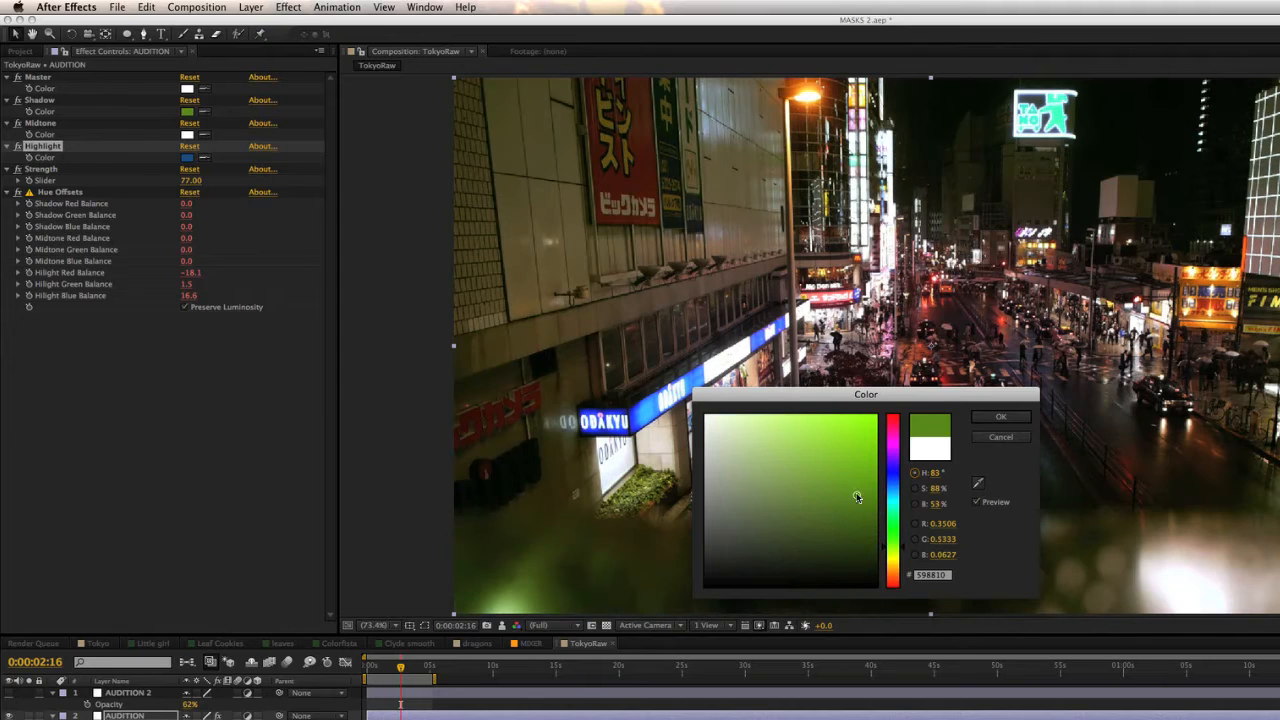
pyautogui.click(1000, 416)
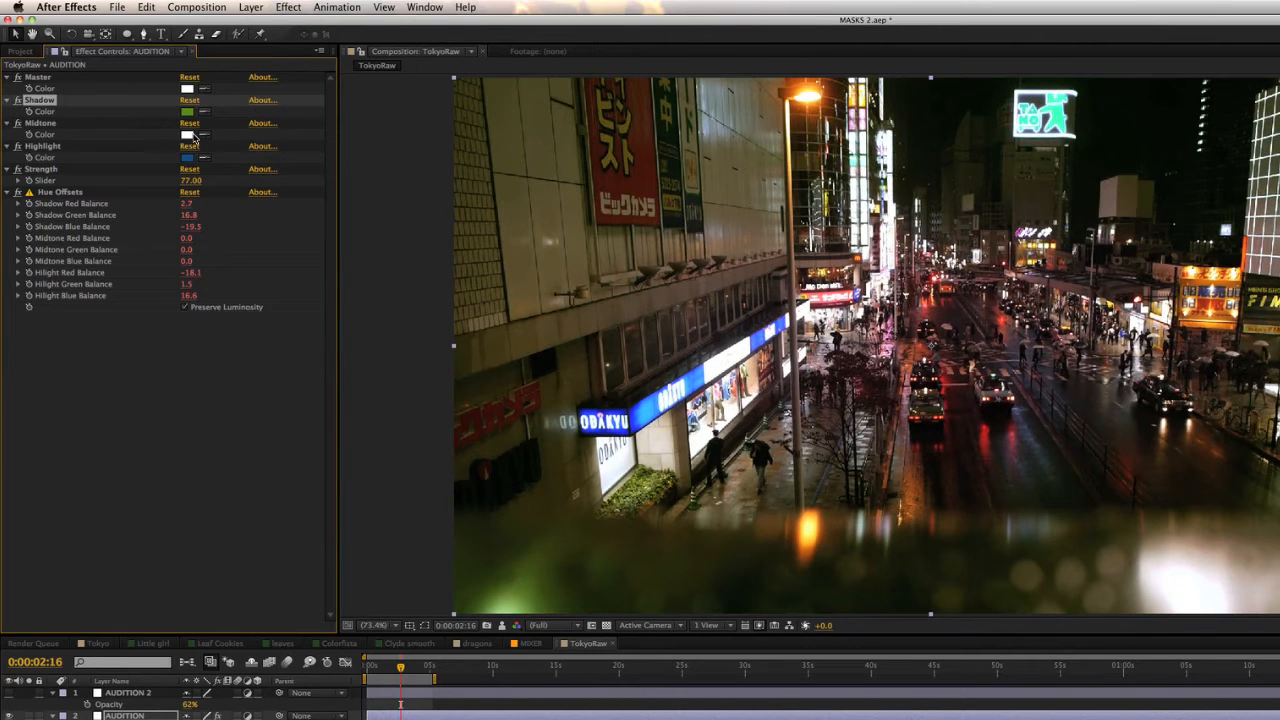
# Set the Midtone color of the 3-way preset to the muted orange-brown 9F8249
pyautogui.click(192, 136)
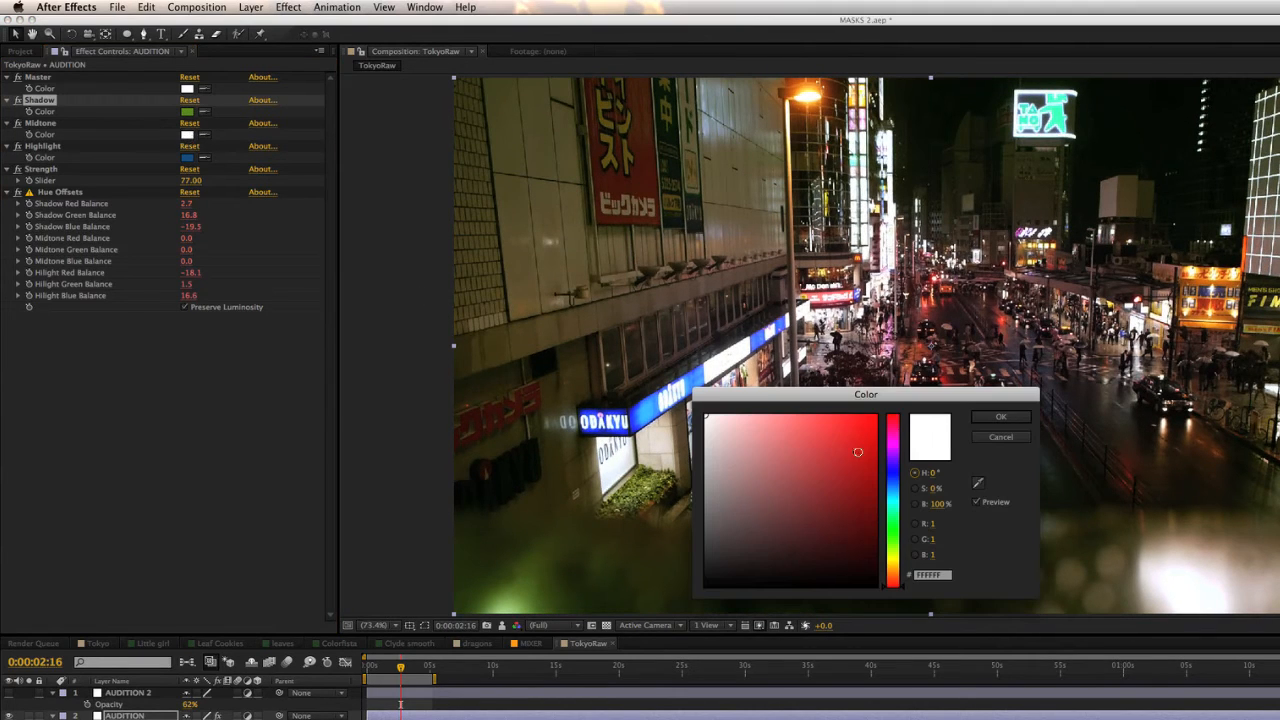
pyautogui.moveTo(897, 558); pyautogui.dragTo(901, 571)
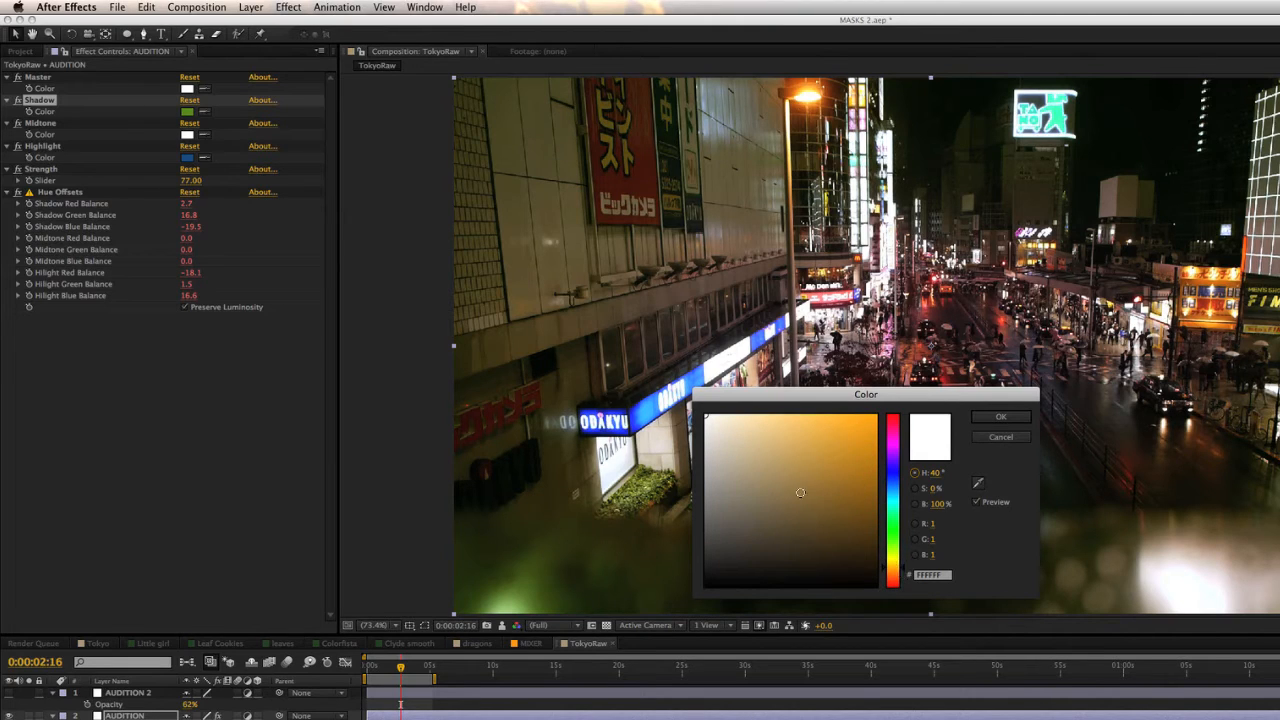
pyautogui.click(797, 479)
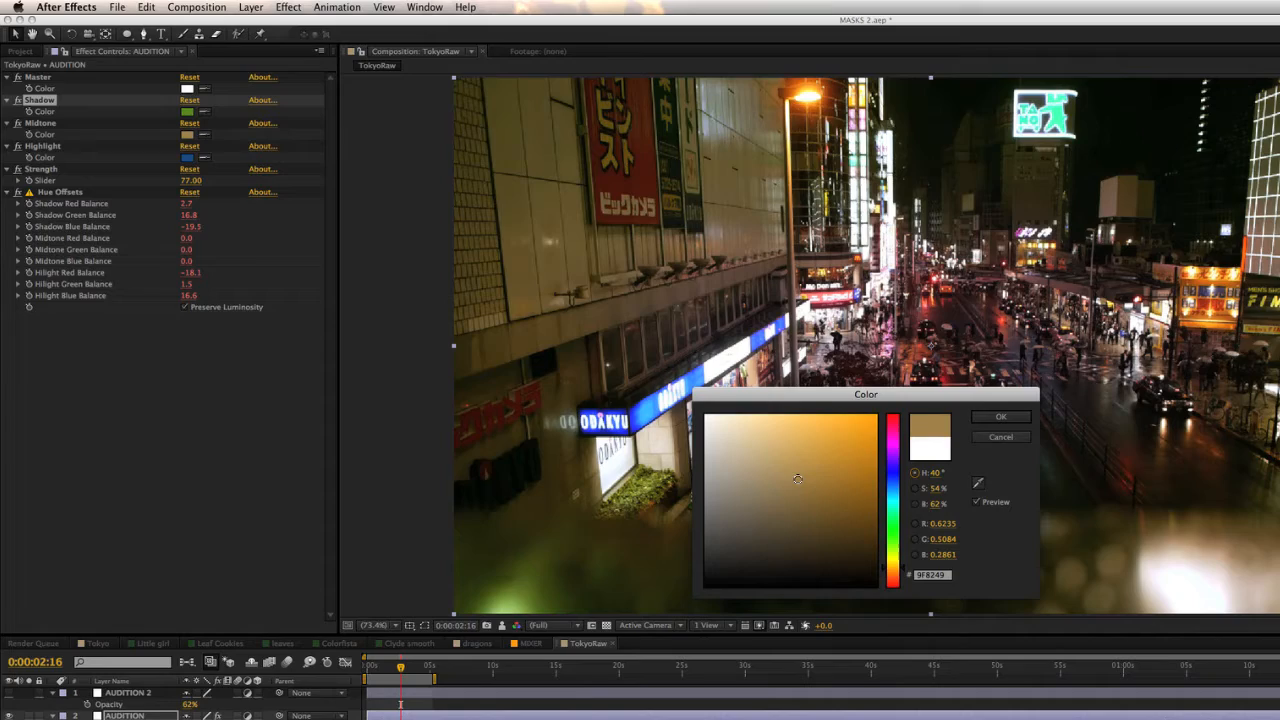
pyautogui.click(982, 418)
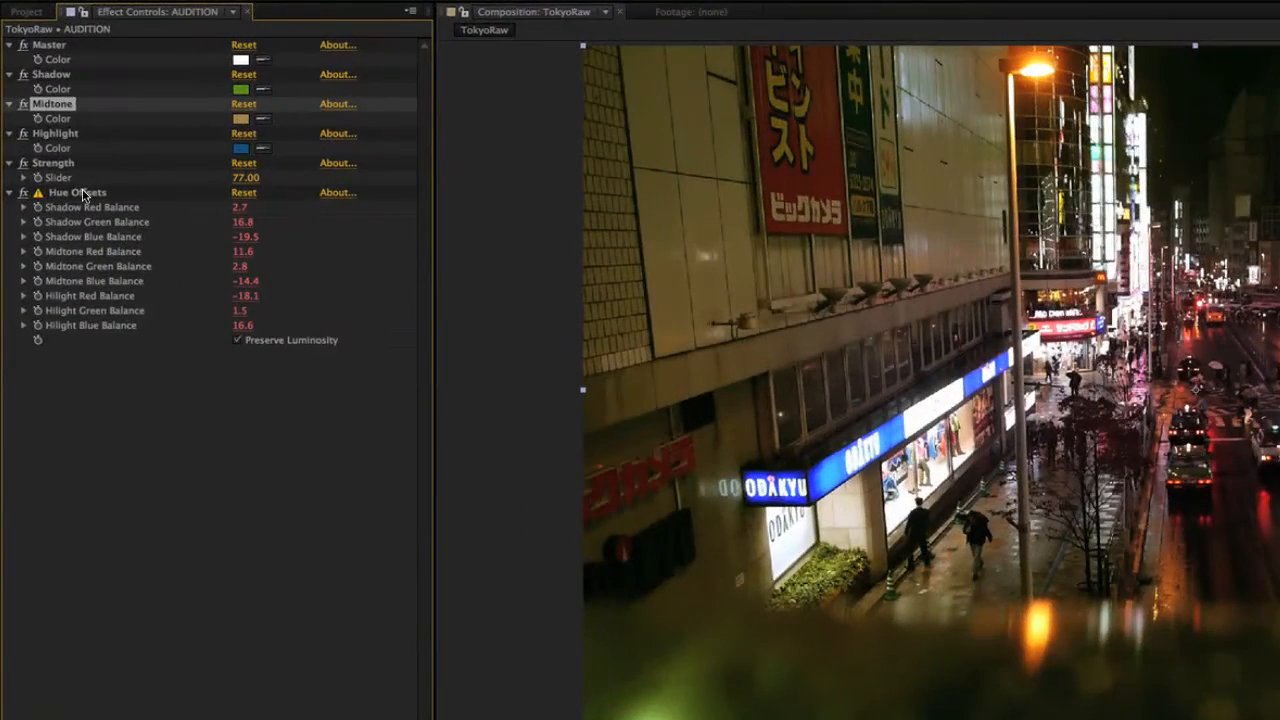
# Examine the shadow, midtone and highlight balance settings of the Hue Offsets effect, leaving its settings collapsed
pyautogui.click(10, 194)
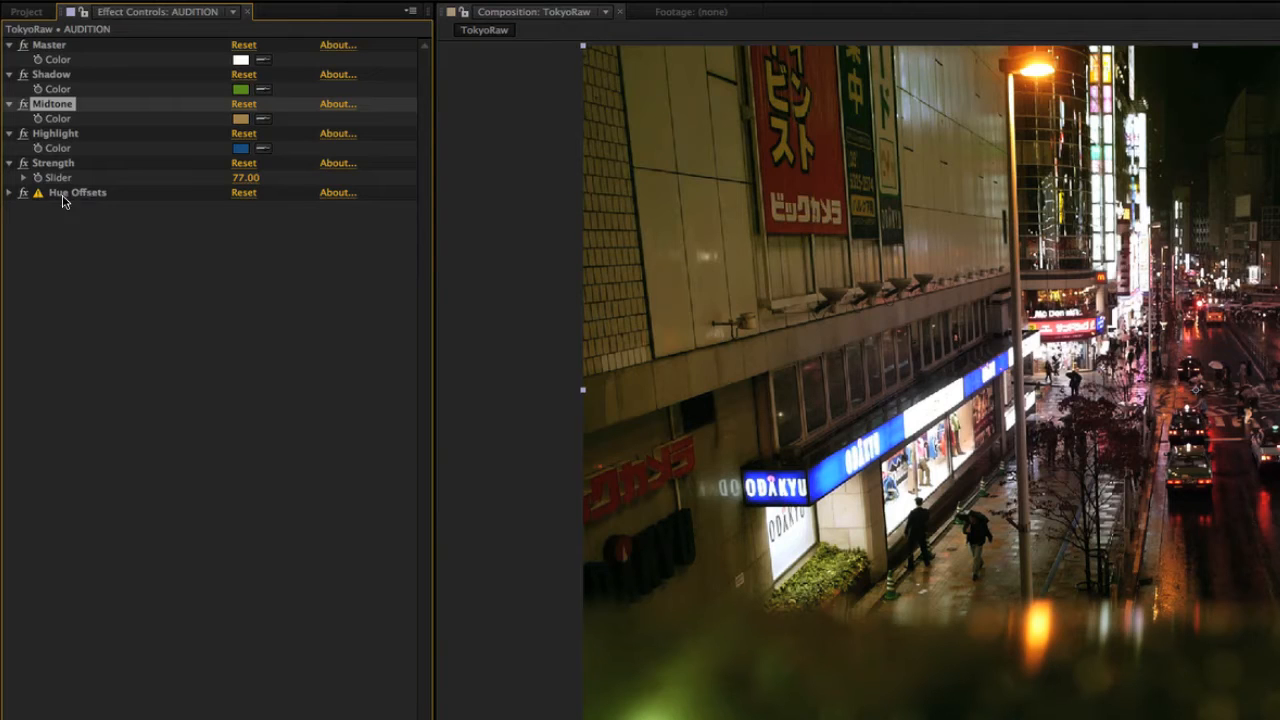
pyautogui.click(10, 193)
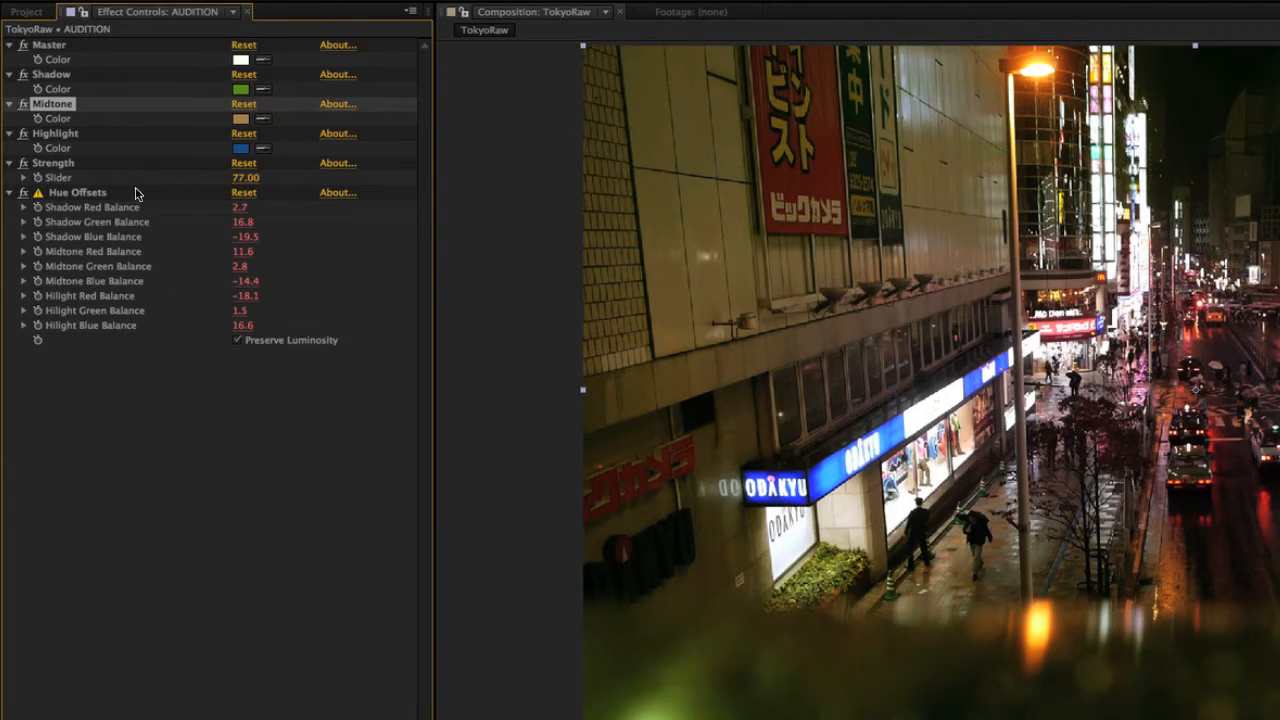
pyautogui.click(144, 384)
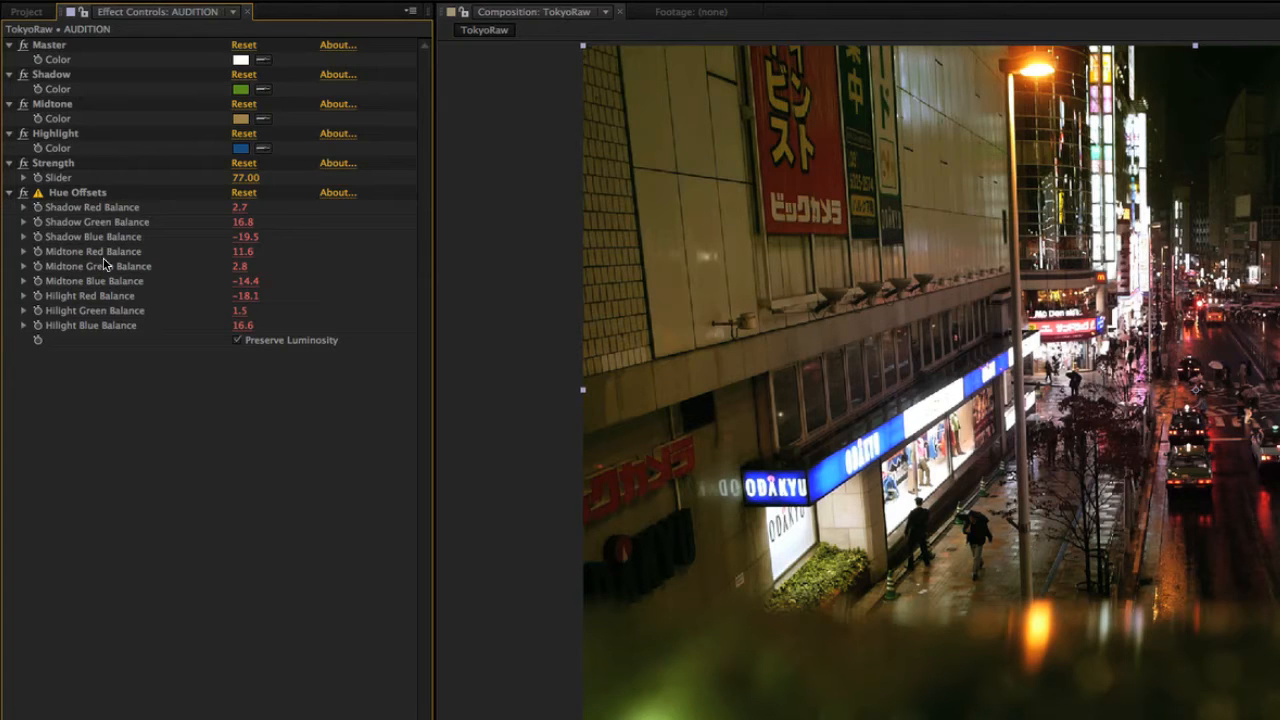
pyautogui.click(22, 193)
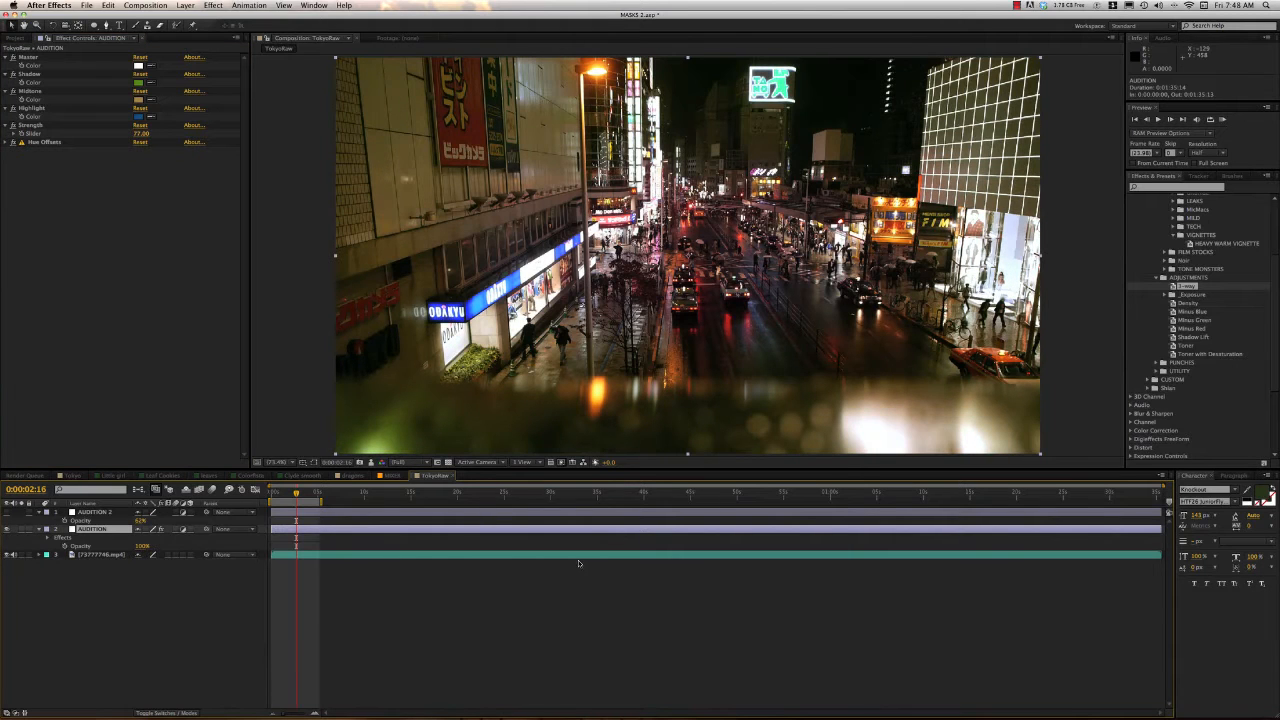
# Delete all the 3-way preset's effects from the AUDITION layer
pyautogui.click(181, 249)
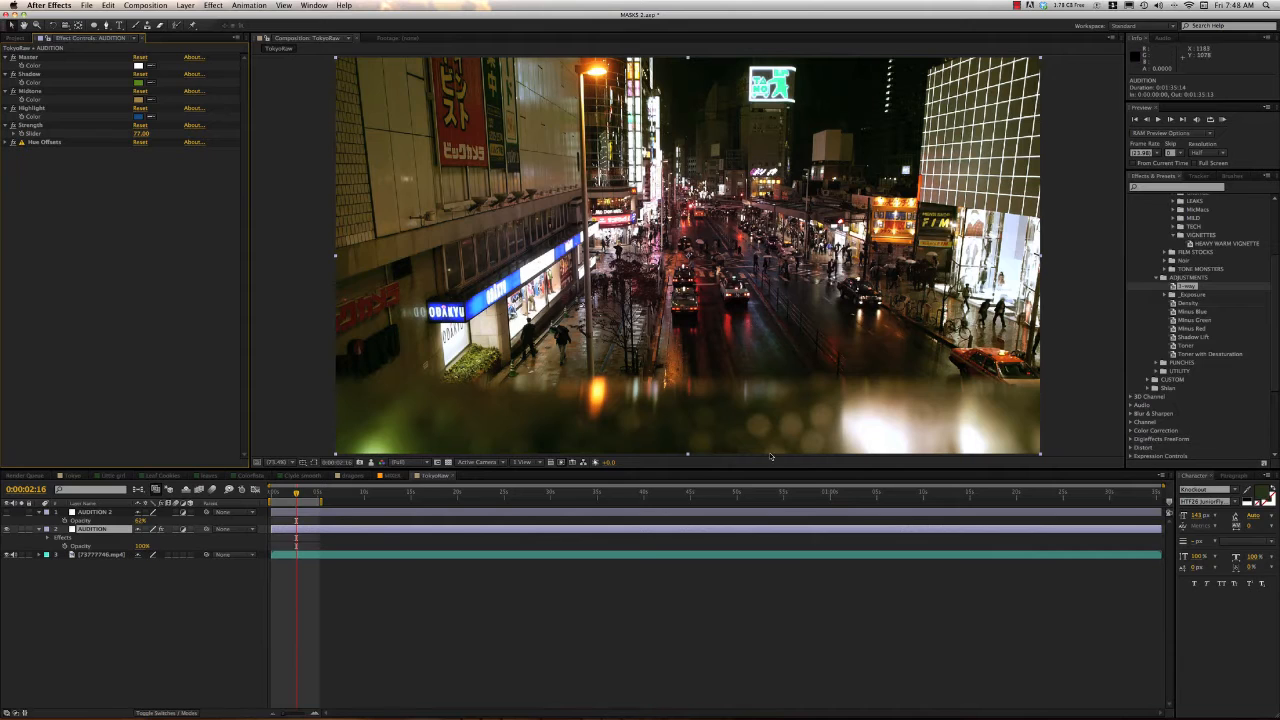
pyautogui.press('super+a')
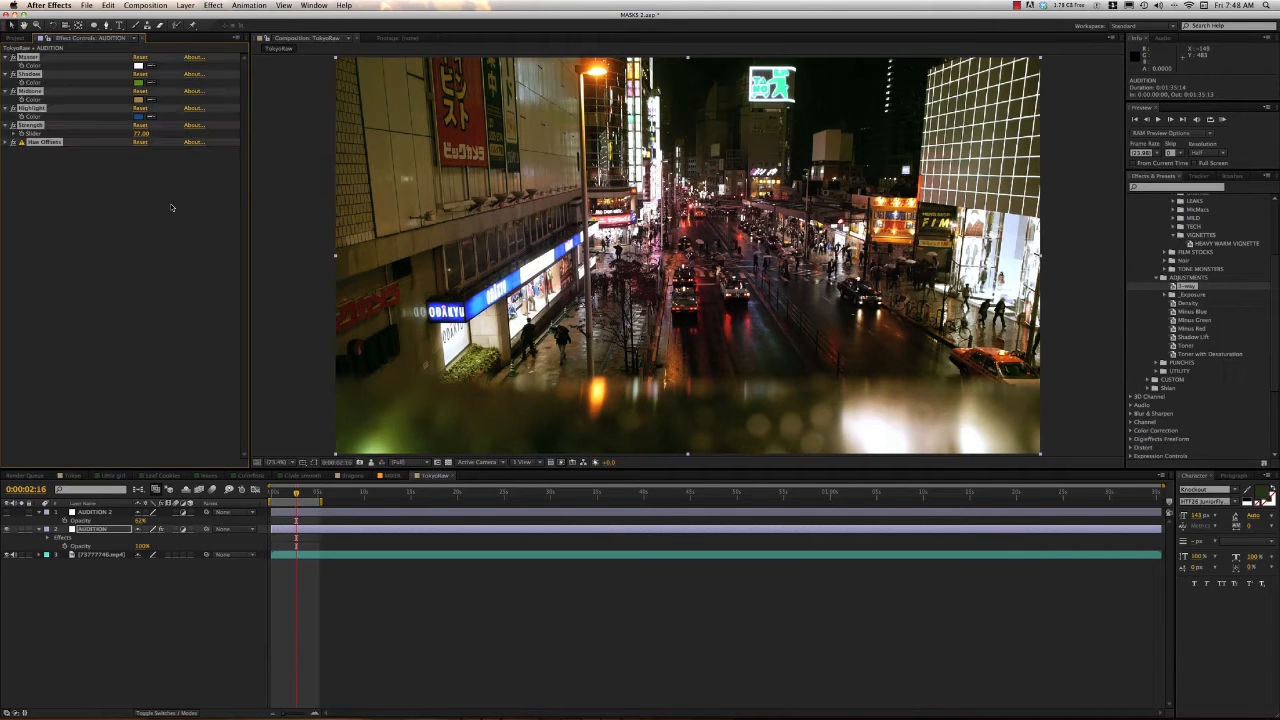
pyautogui.press('Delete')
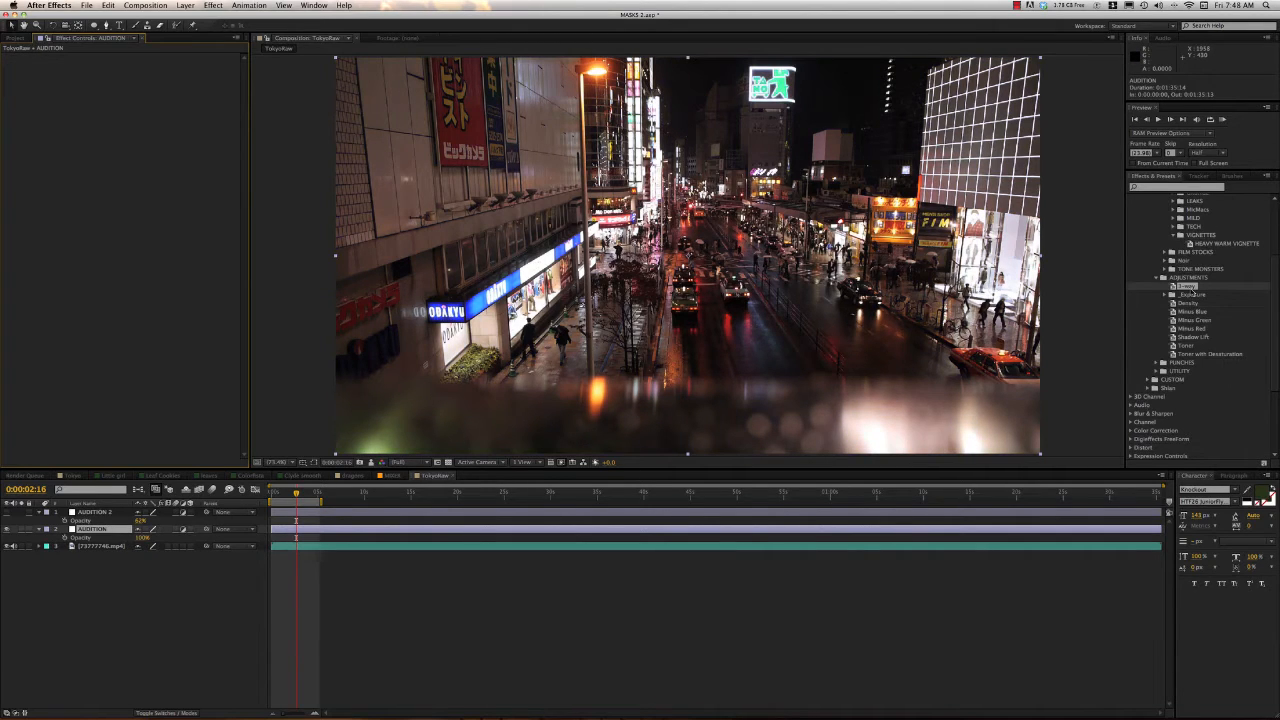
# Try the 1-Stop and 2-Stop exposure presets on the AUDITION layer, undoing each one
pyautogui.click(1171, 295)
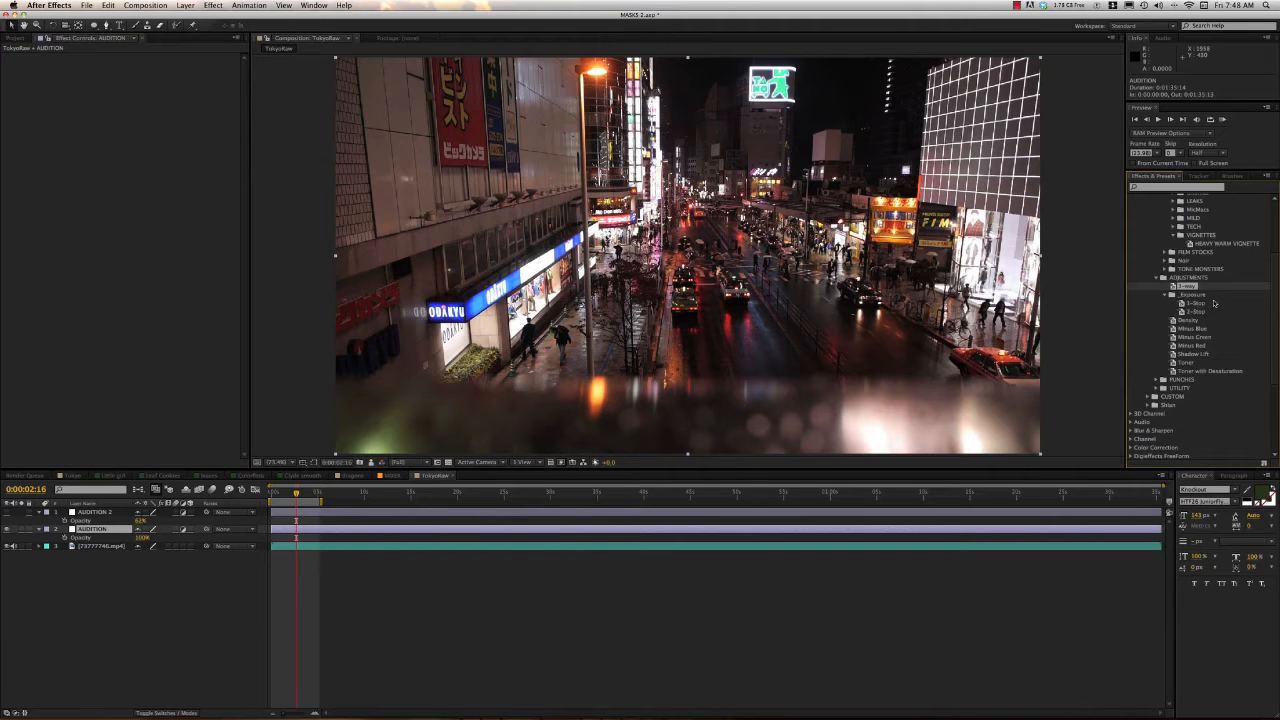
pyautogui.moveTo(1193, 303); pyautogui.dragTo(835, 310)
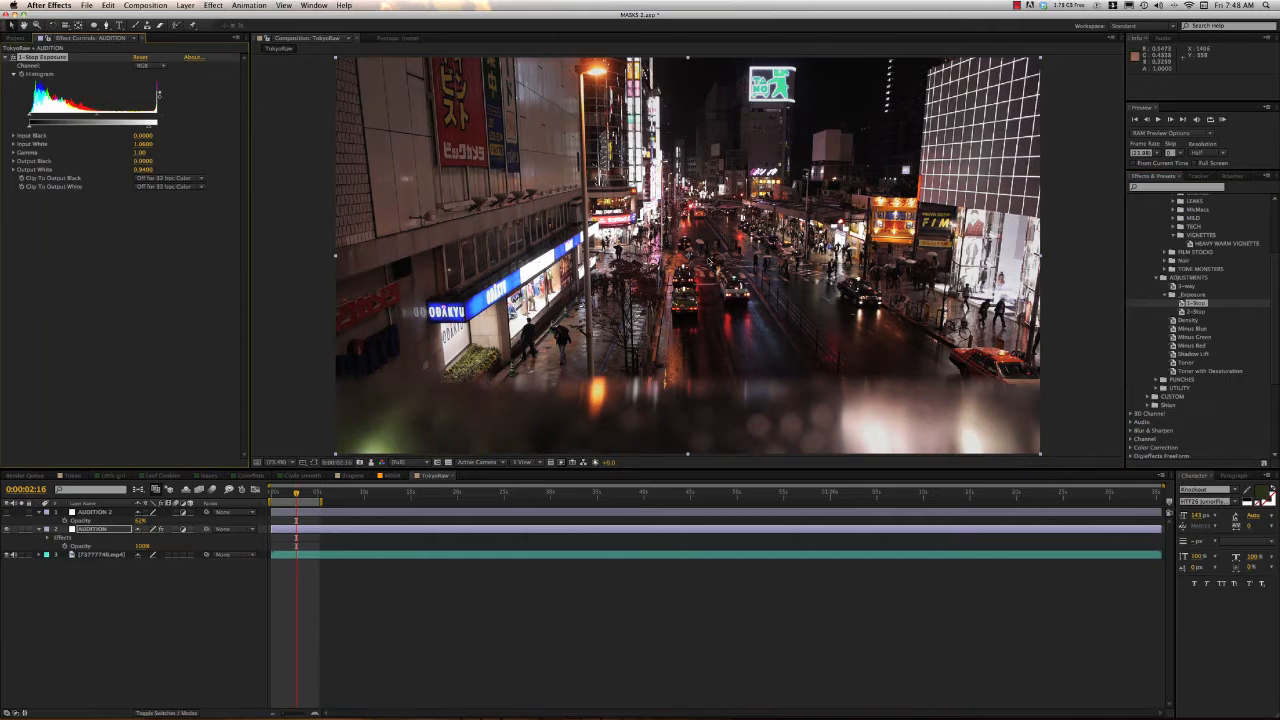
pyautogui.press('super+z')
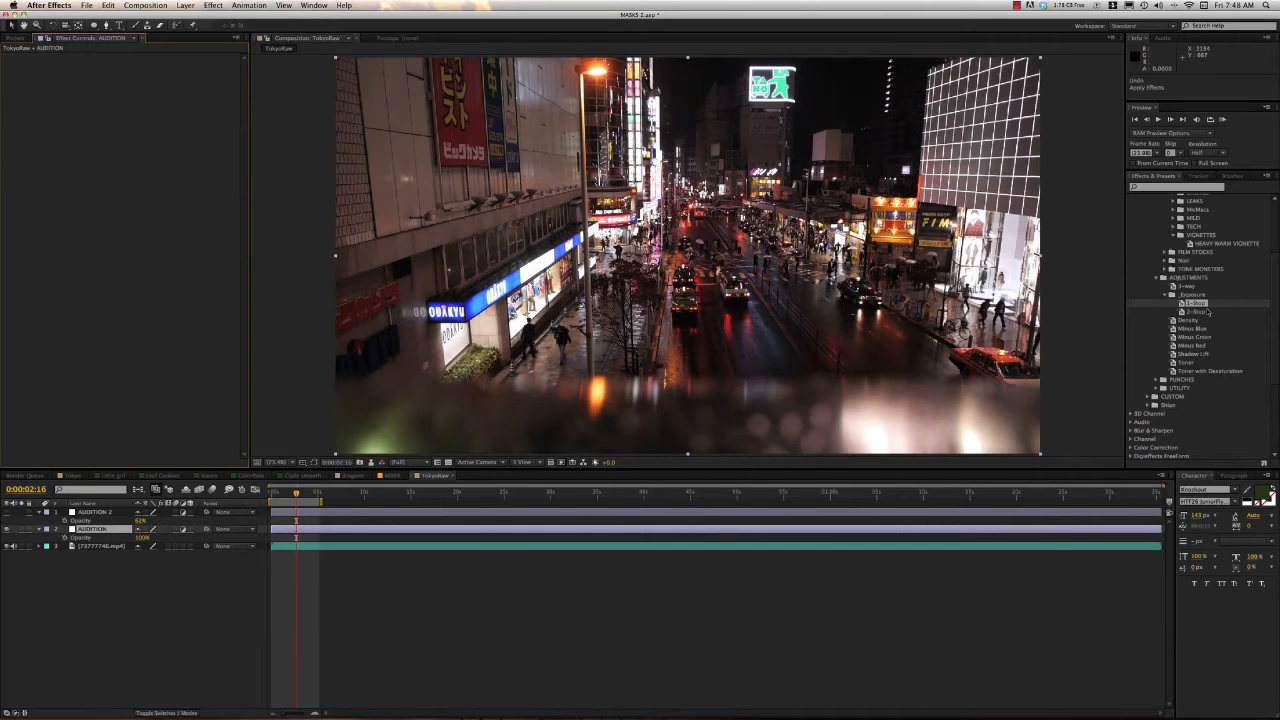
pyautogui.moveTo(1194, 313); pyautogui.dragTo(1020, 310)
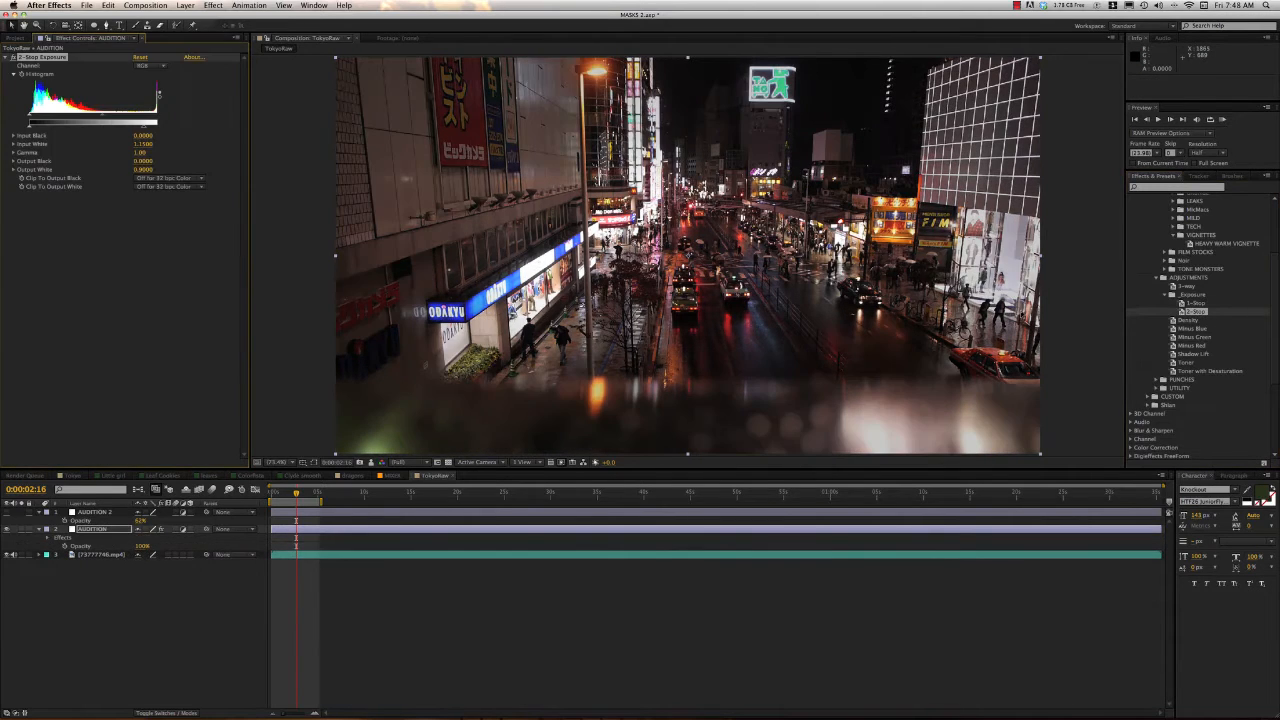
pyautogui.press('super+z')
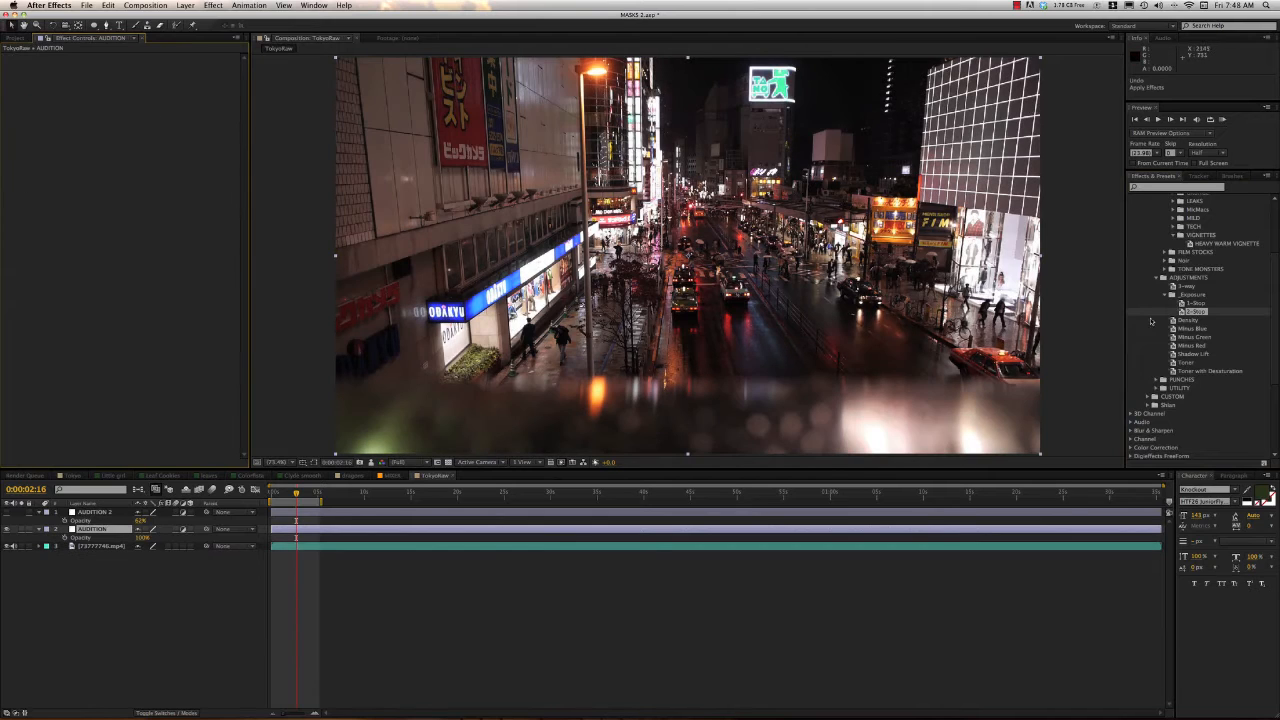
pyautogui.click(1171, 295)
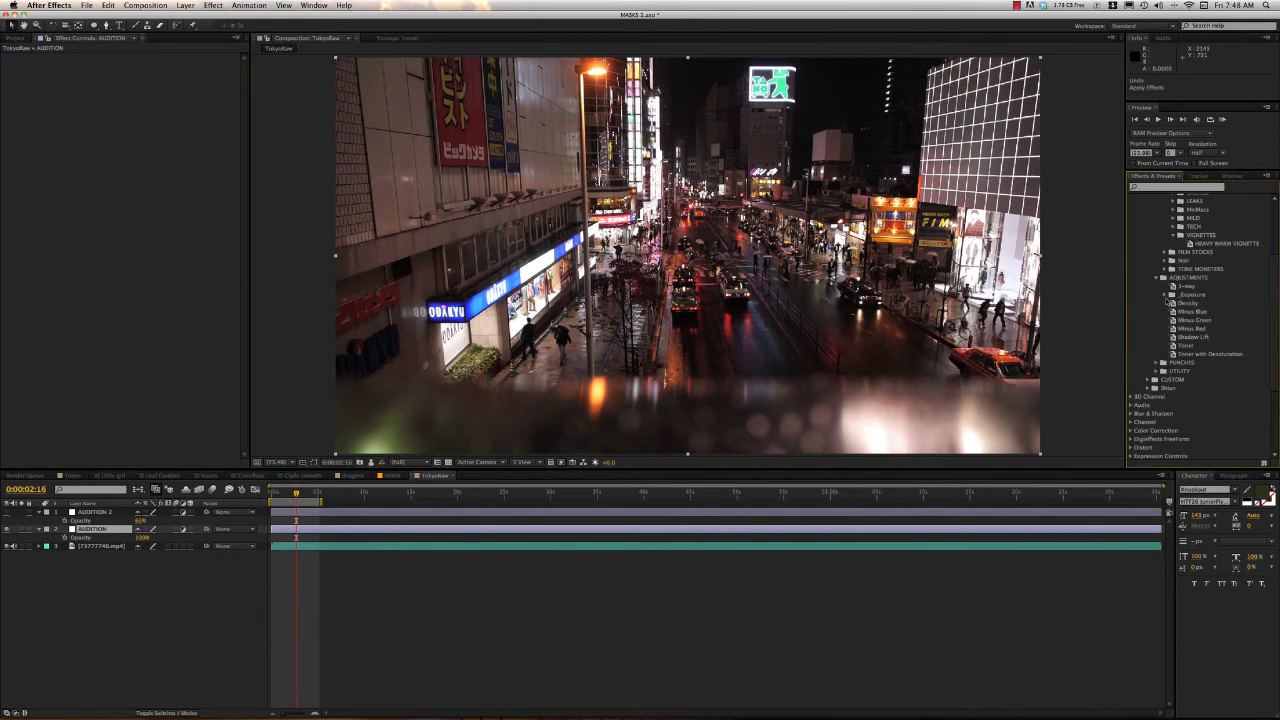
# Try the Density and Minus Blue adjustment presets on the AUDITION layer, undoing each one
pyautogui.doubleClick(1188, 303)
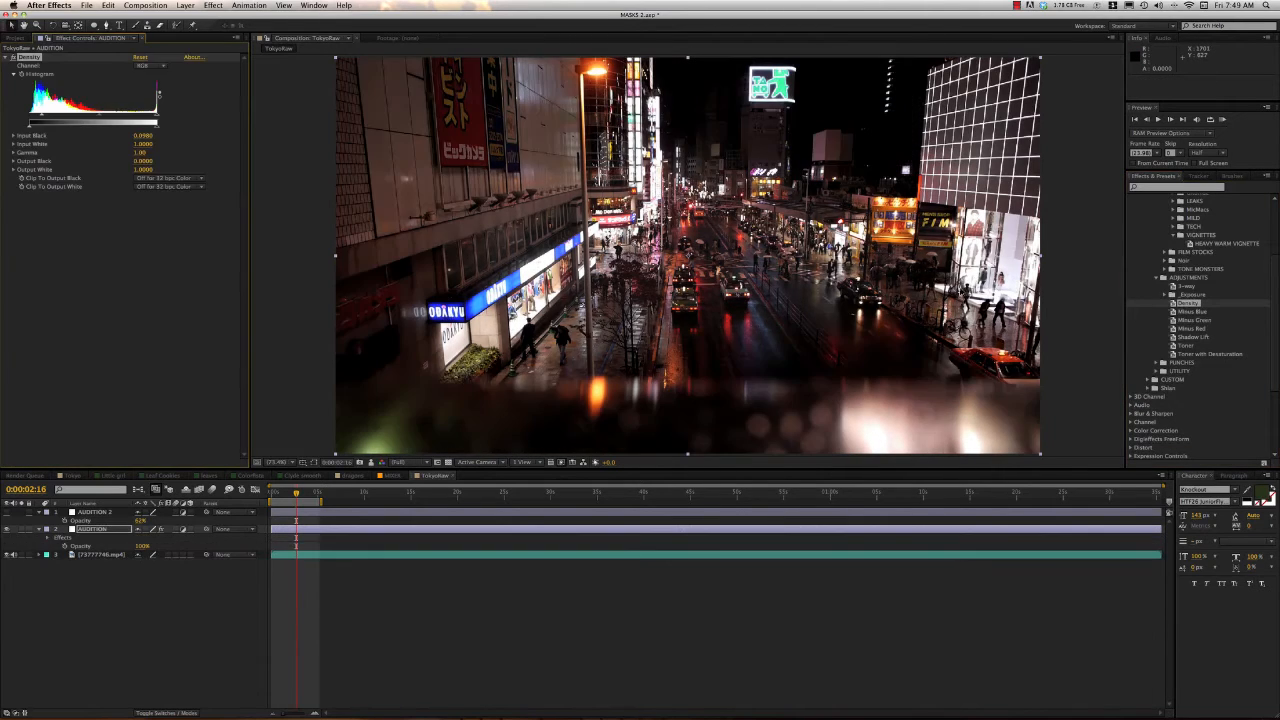
pyautogui.press('super+z')
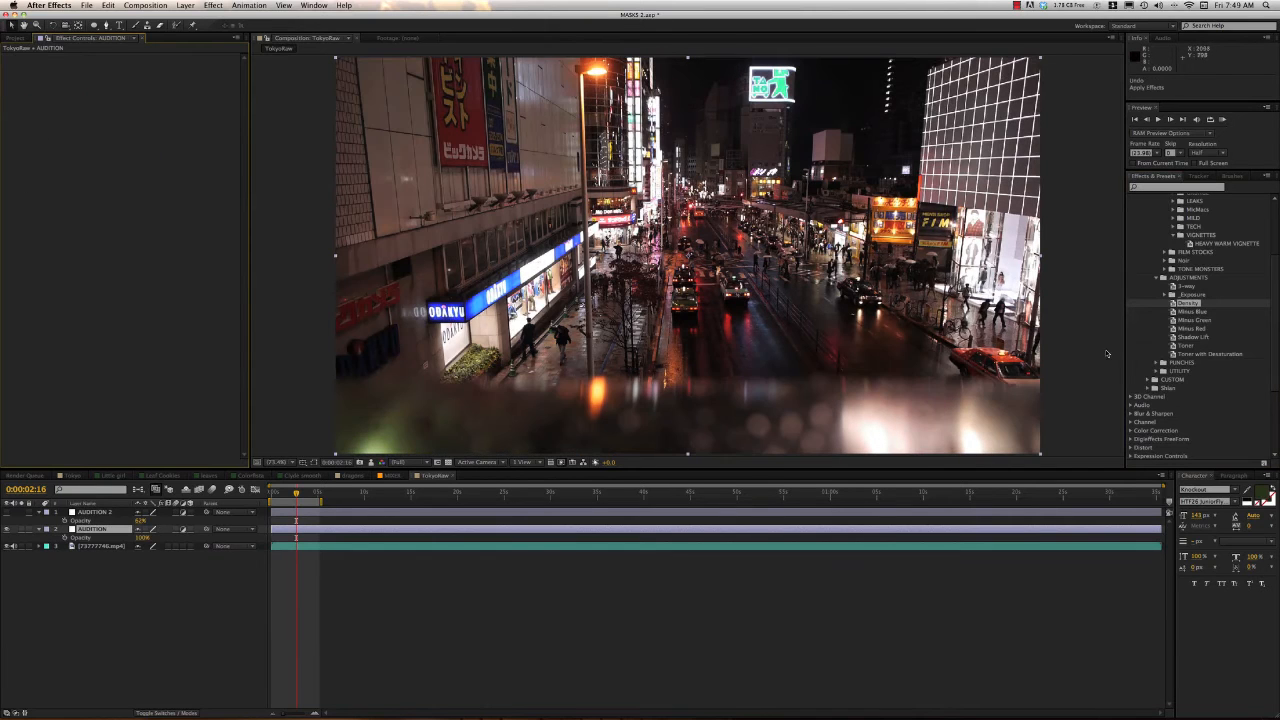
pyautogui.doubleClick(1188, 312)
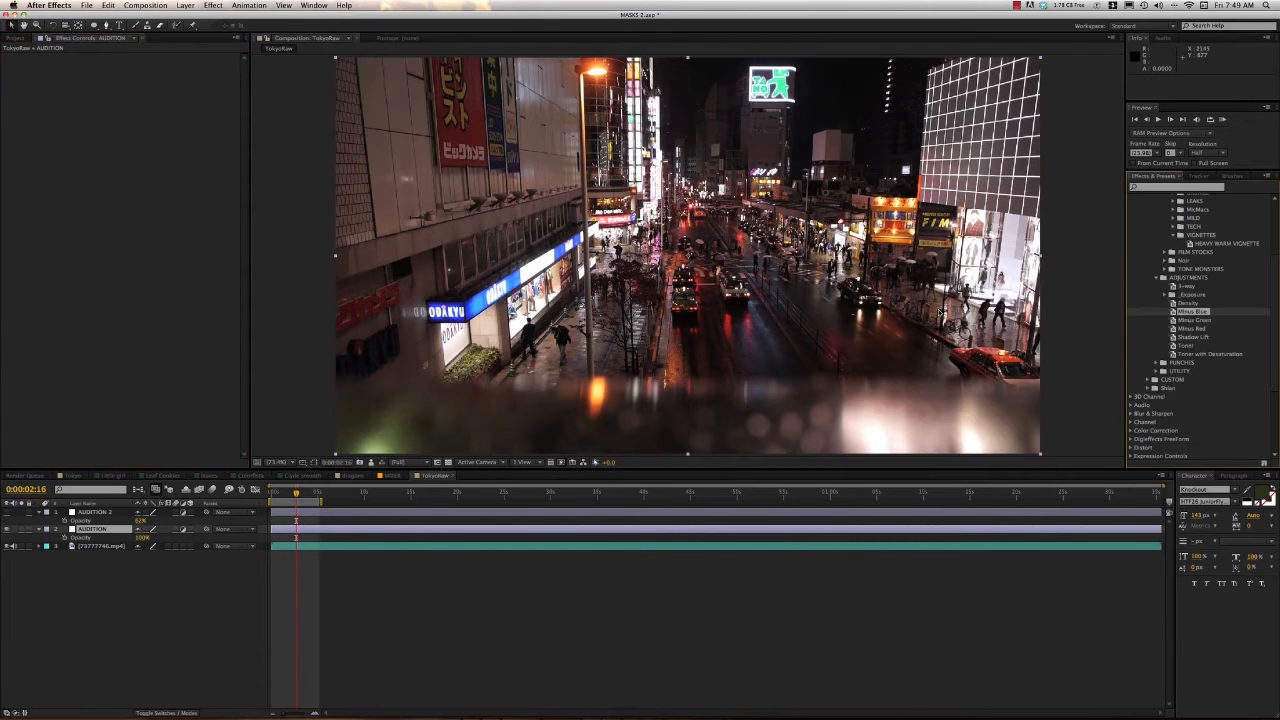
pyautogui.press('super+z')
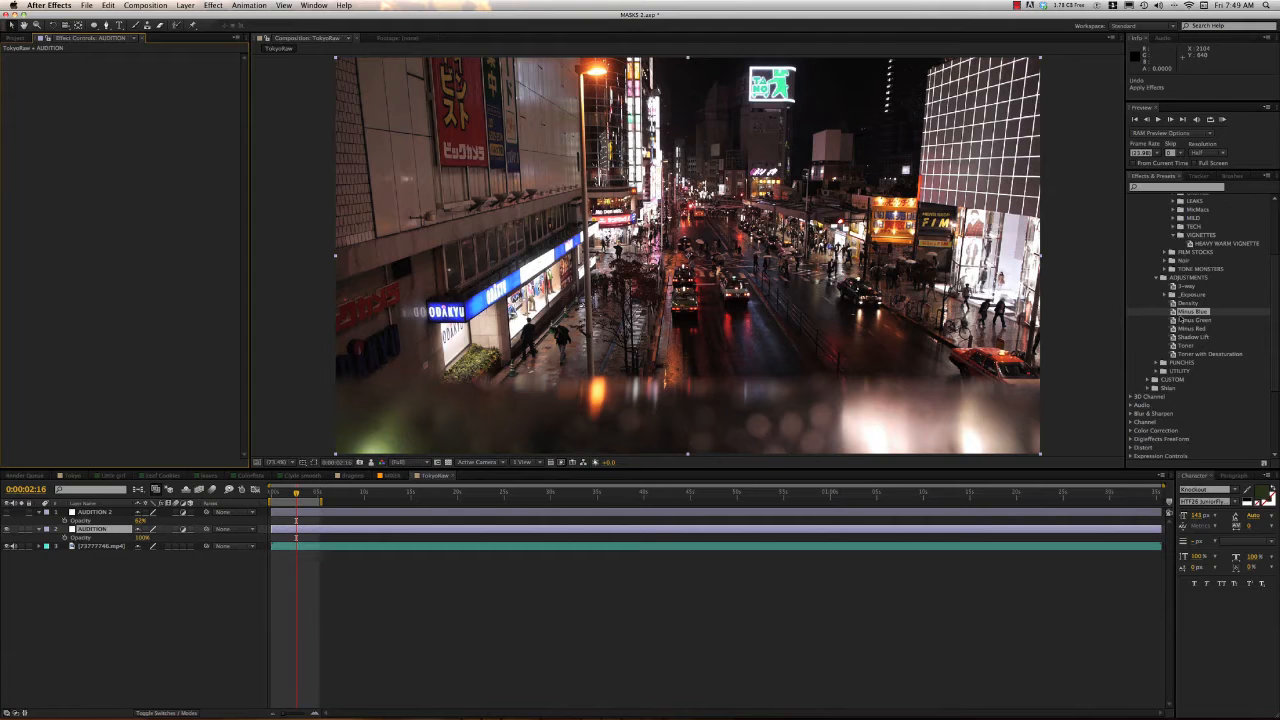
# Try the Minus Green, Minus Red and Shadow Lift presets in turn on the AUDITION layer, undoing each one
pyautogui.doubleClick(1185, 320)
pyautogui.press('super+z')
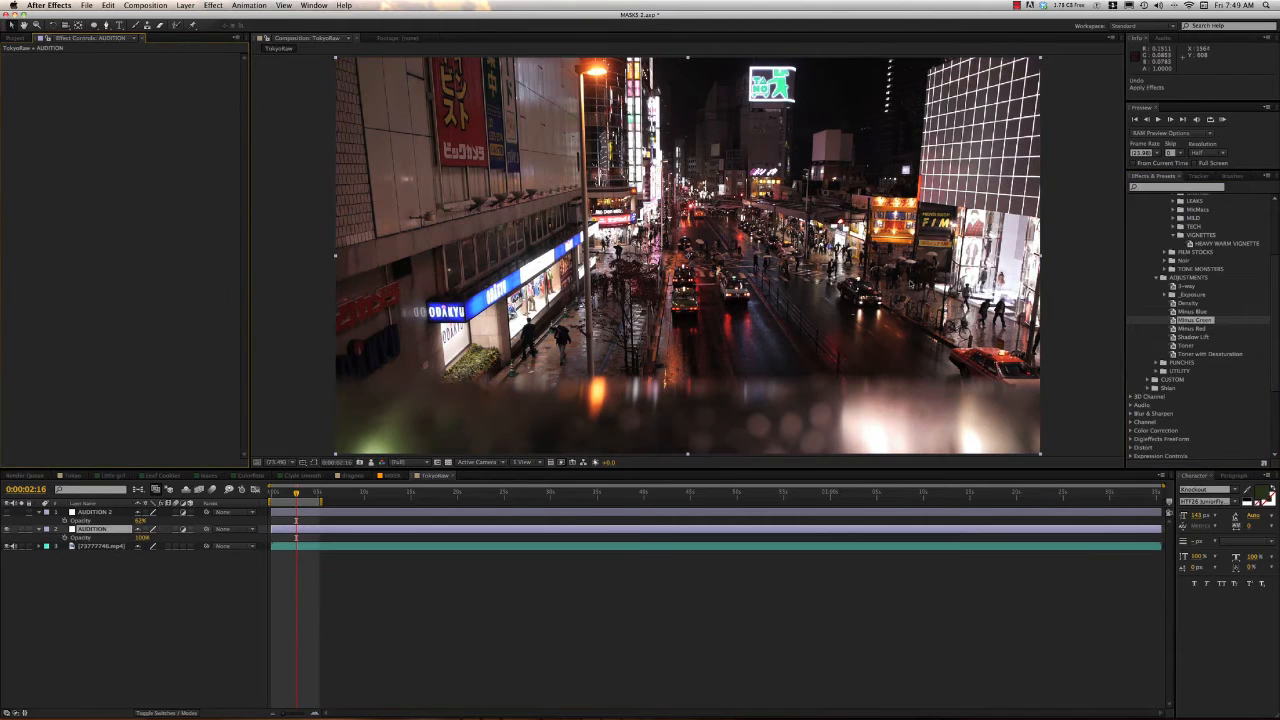
pyautogui.doubleClick(1193, 328)
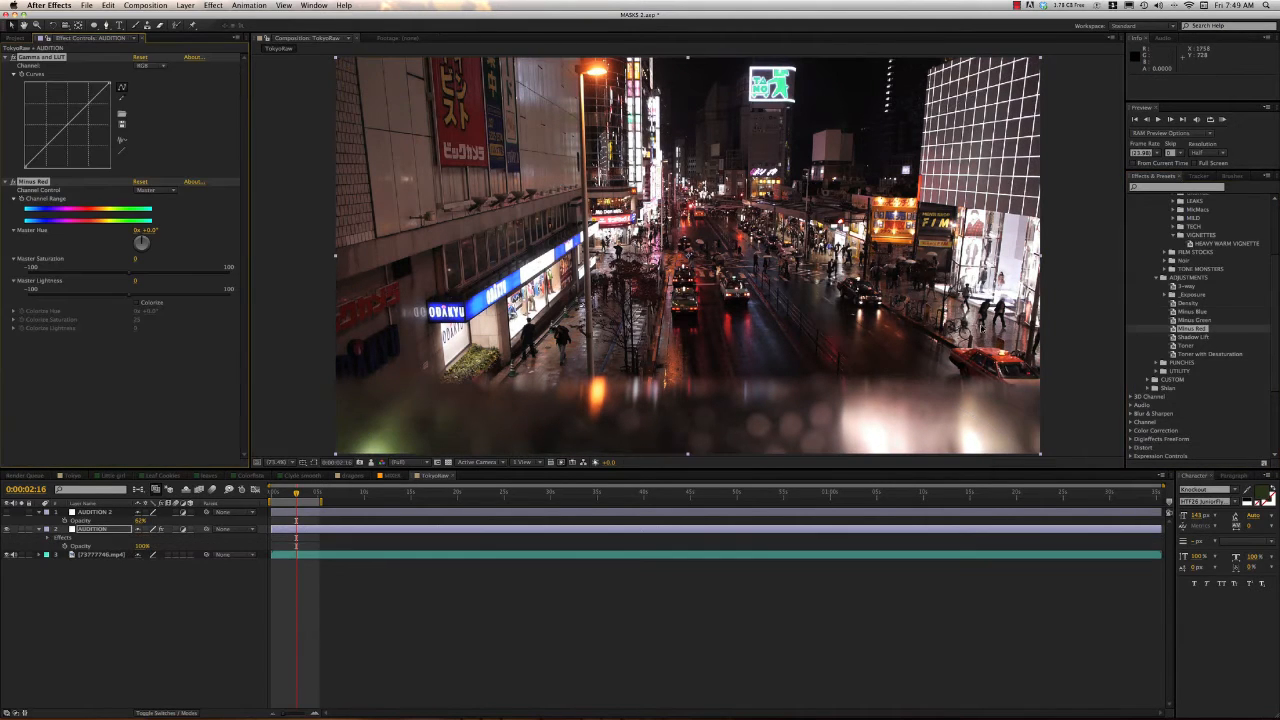
pyautogui.press('super+z')
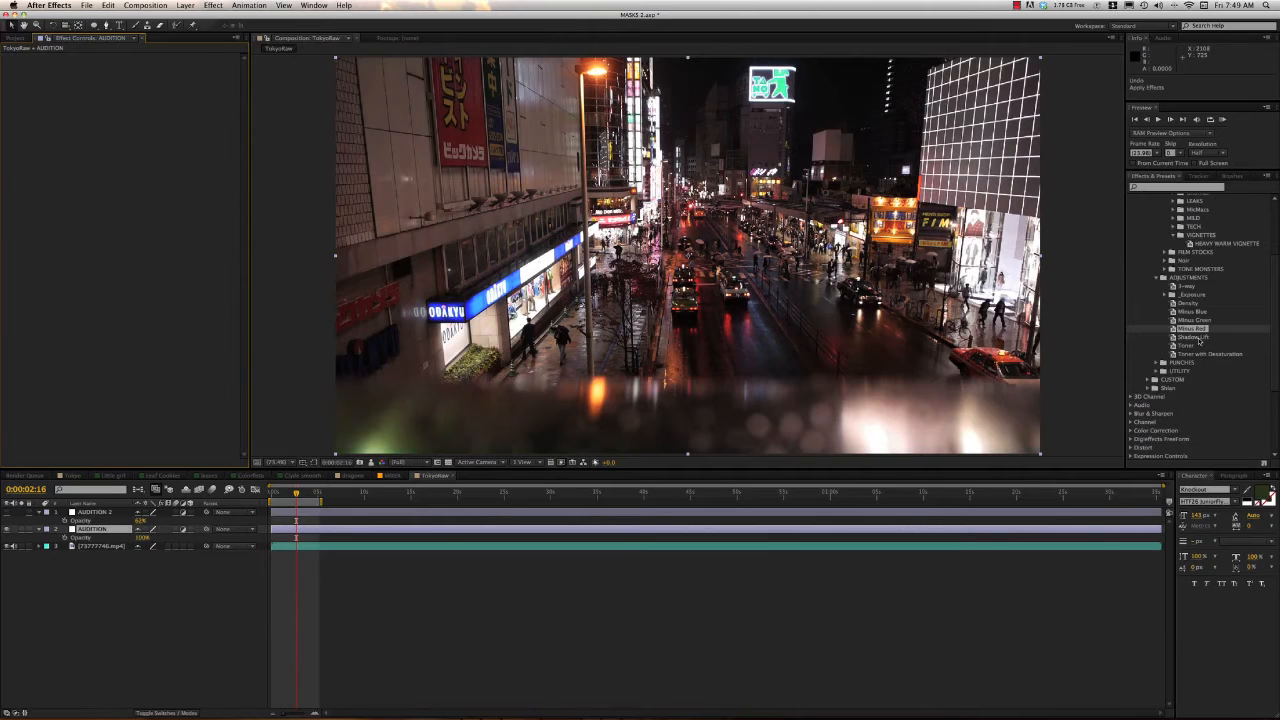
pyautogui.doubleClick(1194, 337)
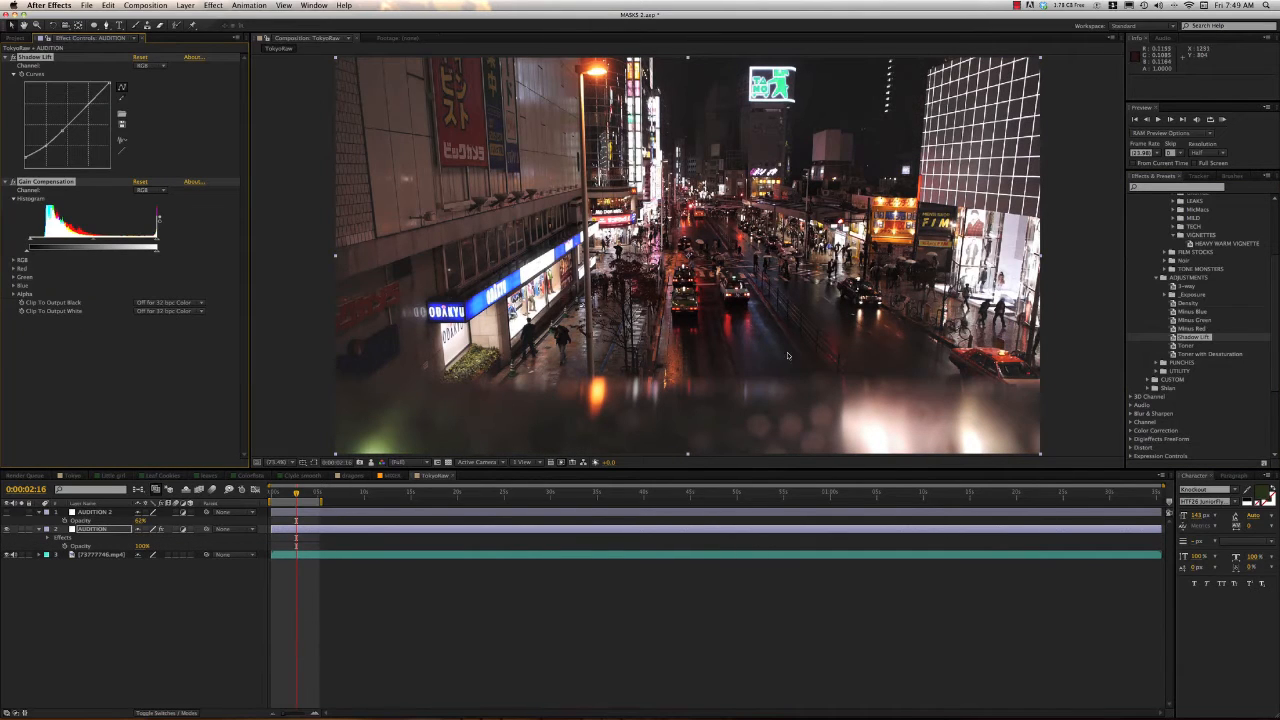
pyautogui.press('super+z')
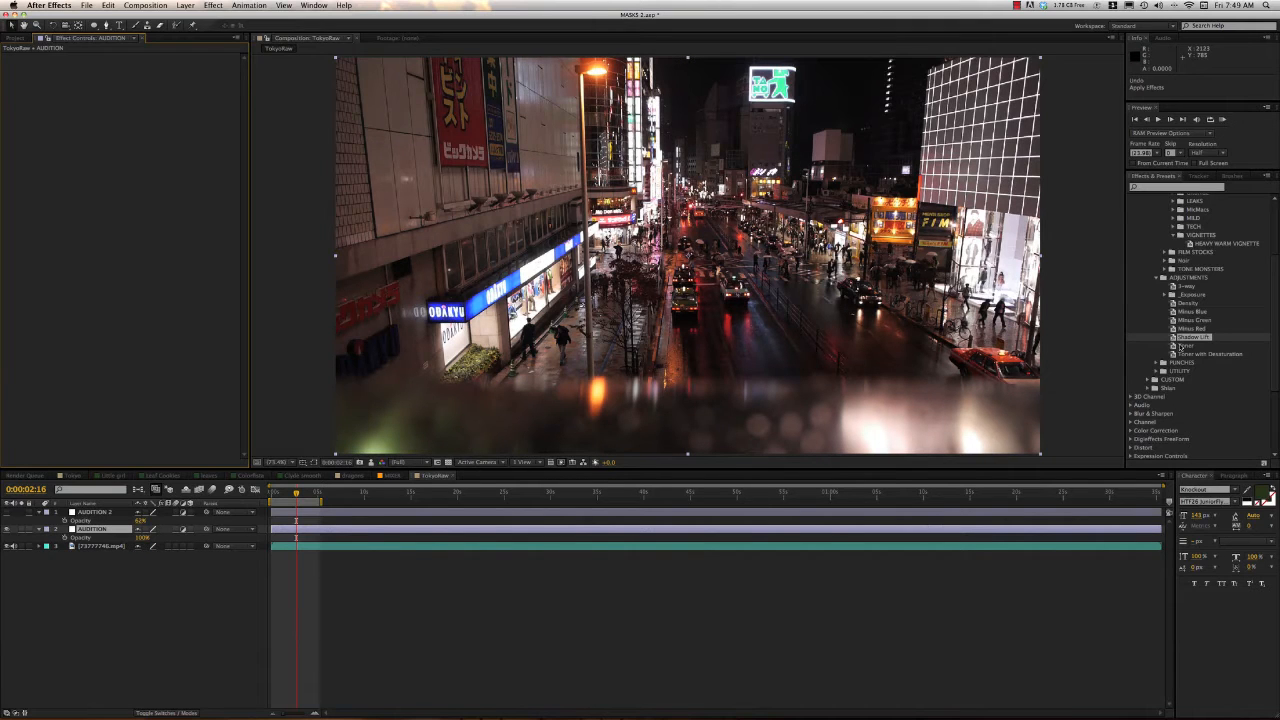
# Apply the Toner preset to the AUDITION layer and delete the layer's mask so the effect covers the full frame
pyautogui.moveTo(1186, 345); pyautogui.dragTo(600, 298)
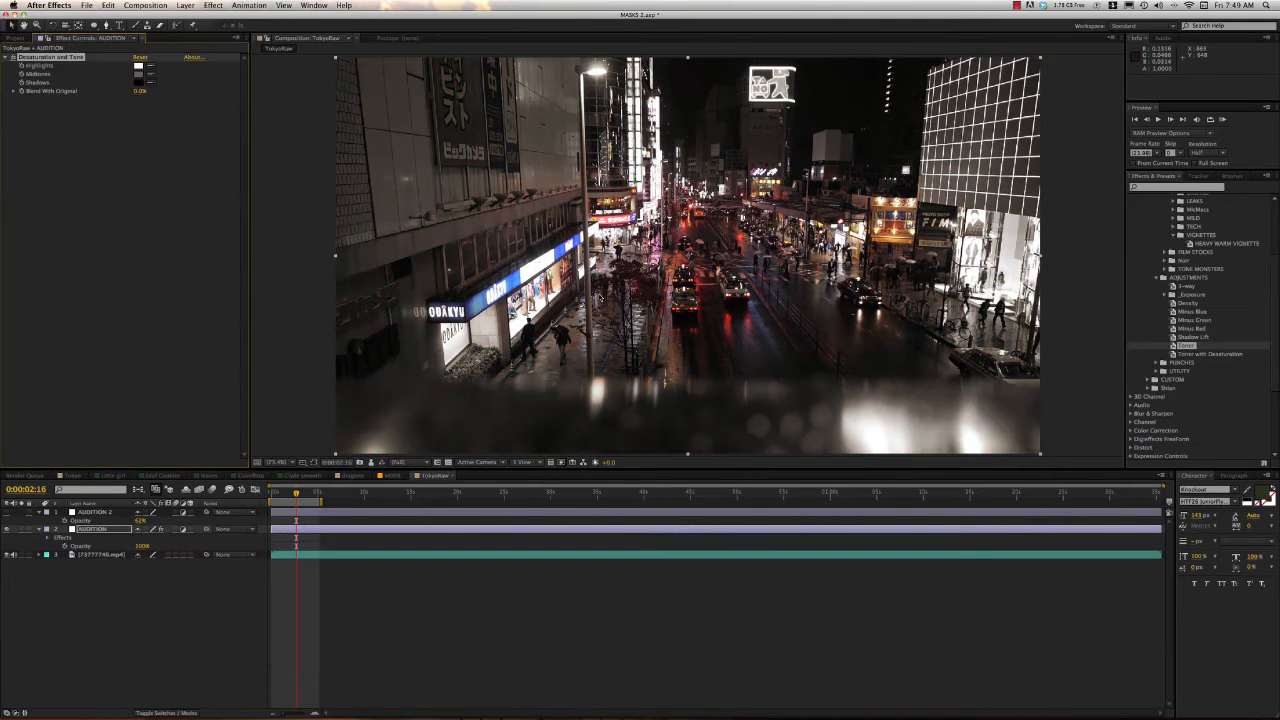
pyautogui.click(321, 525)
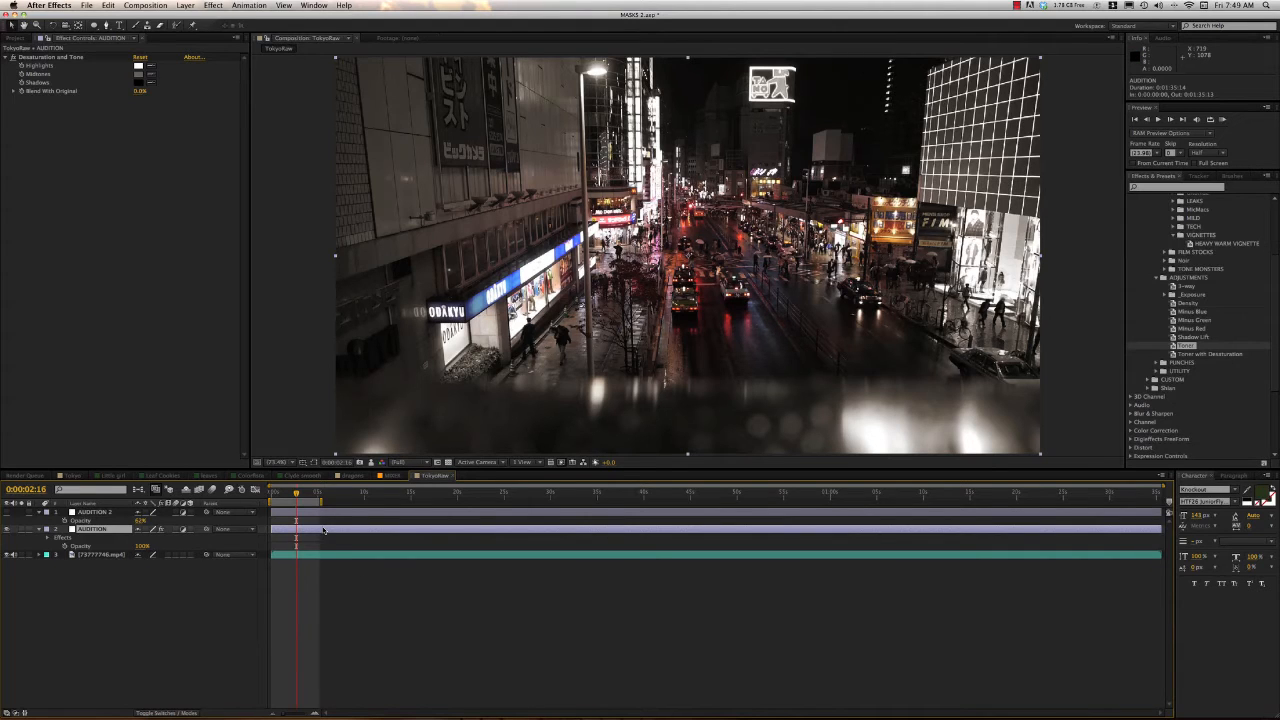
pyautogui.press('m')
pyautogui.click(90, 537)
pyautogui.press('Delete')
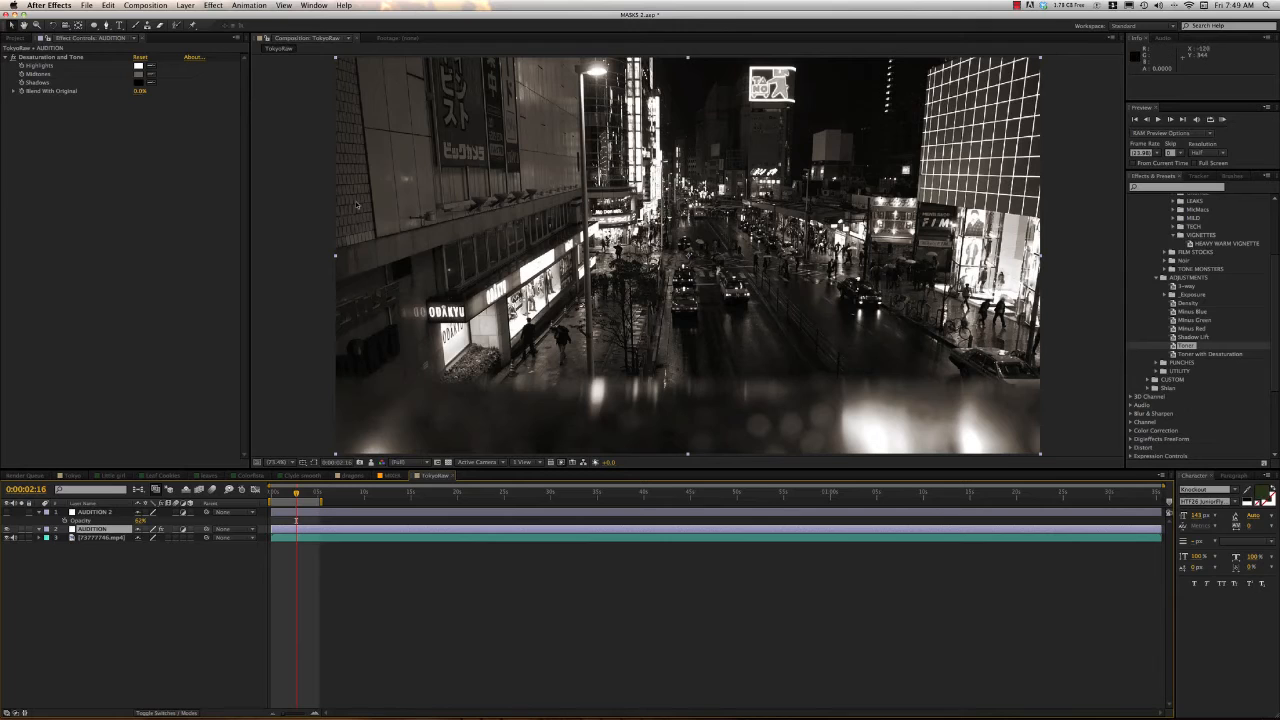
# Set the Midtones color of the Desaturation and Tone effect to a warm brown with hue 32°, saturation 36% and brightness 58%
pyautogui.click(138, 74)
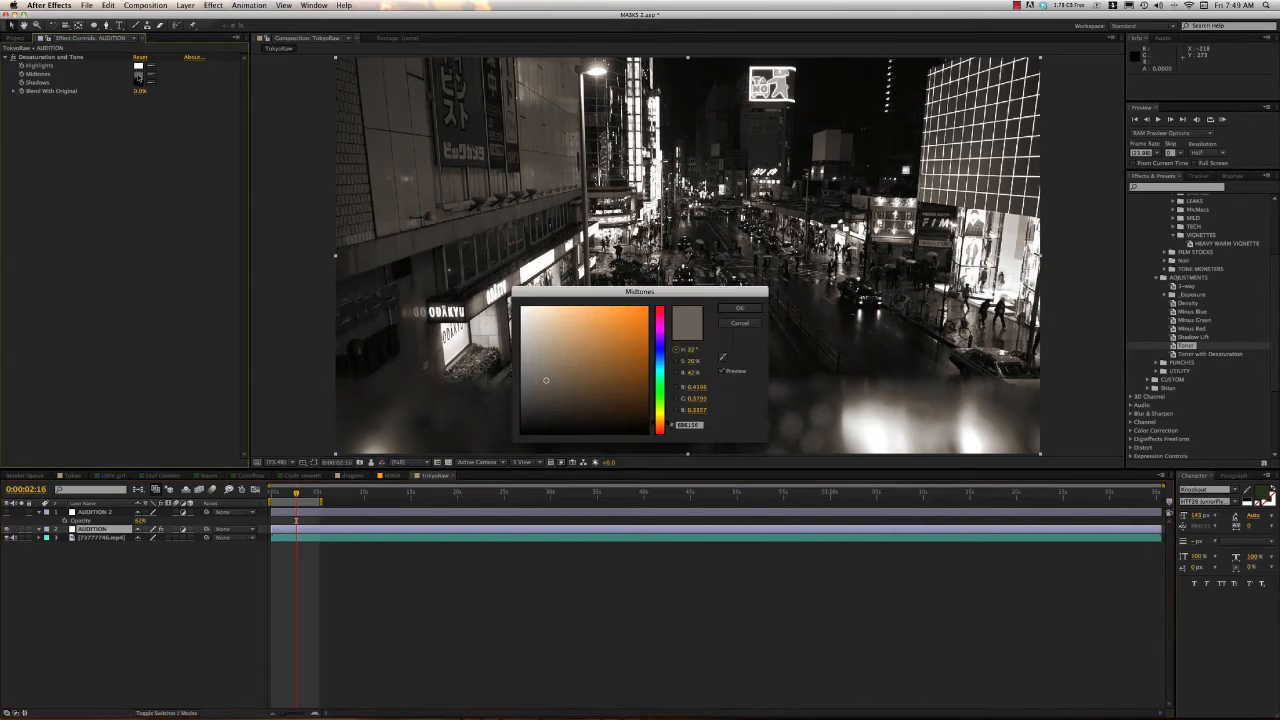
pyautogui.click(566, 358)
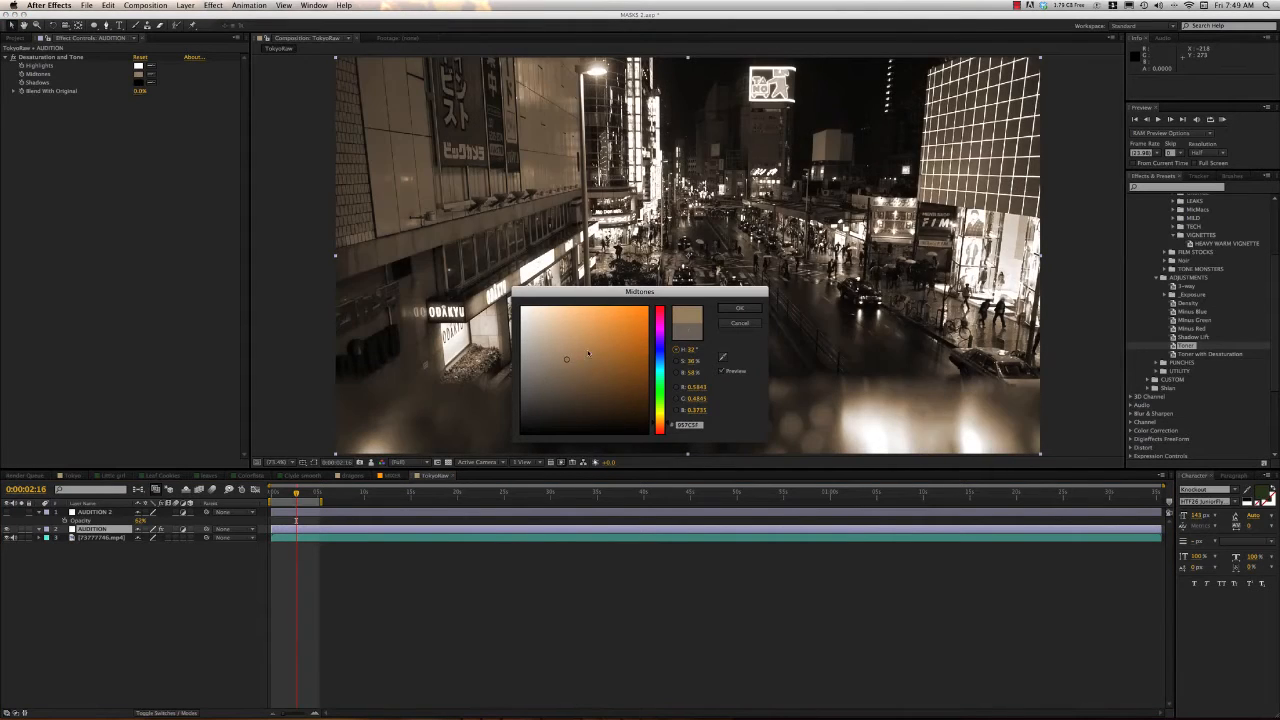
pyautogui.click(739, 308)
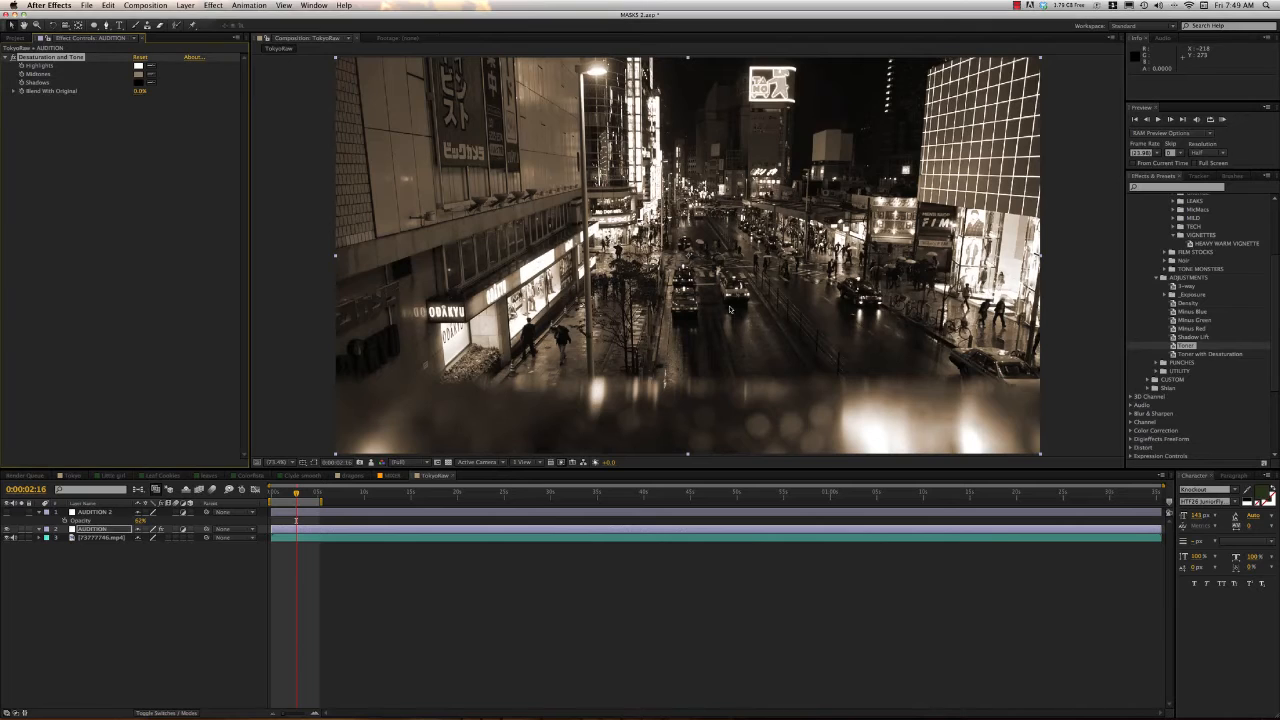
# Set the Midtones color of the Desaturation and Tone effect to a muted gray-brown with hue 32°, saturation 18% and brightness 45%
pyautogui.click(140, 75)
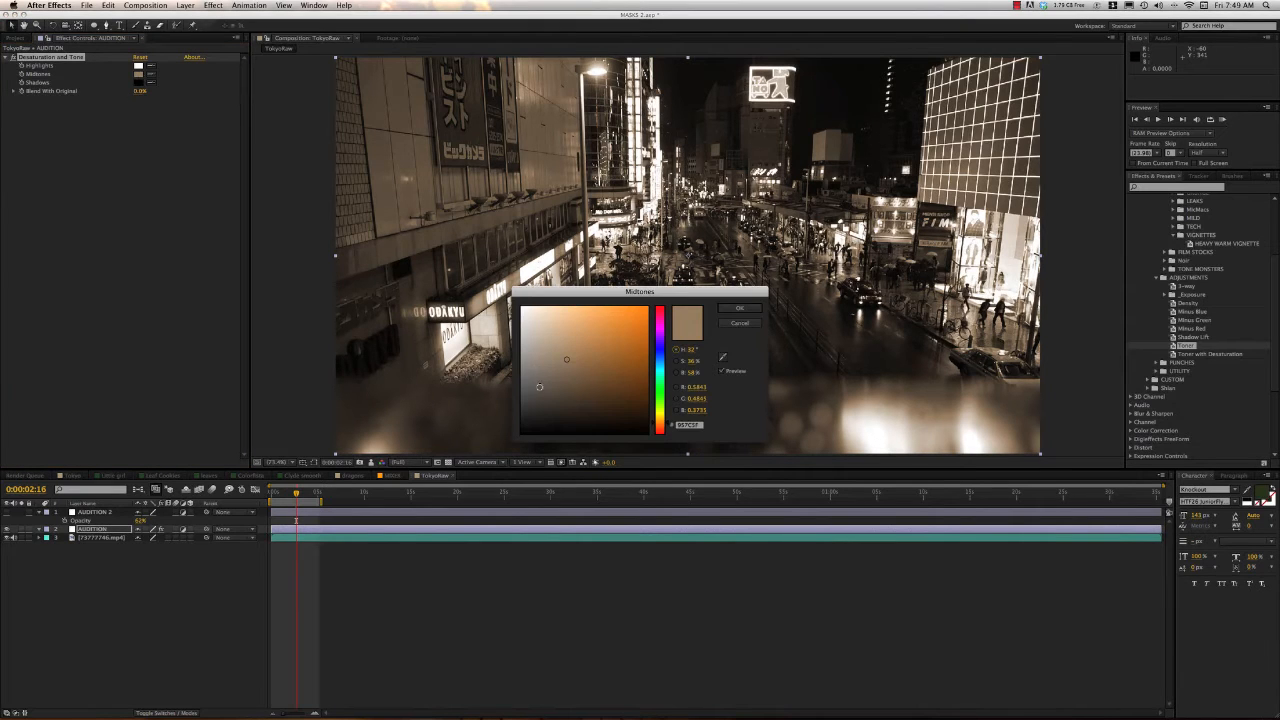
pyautogui.click(539, 387)
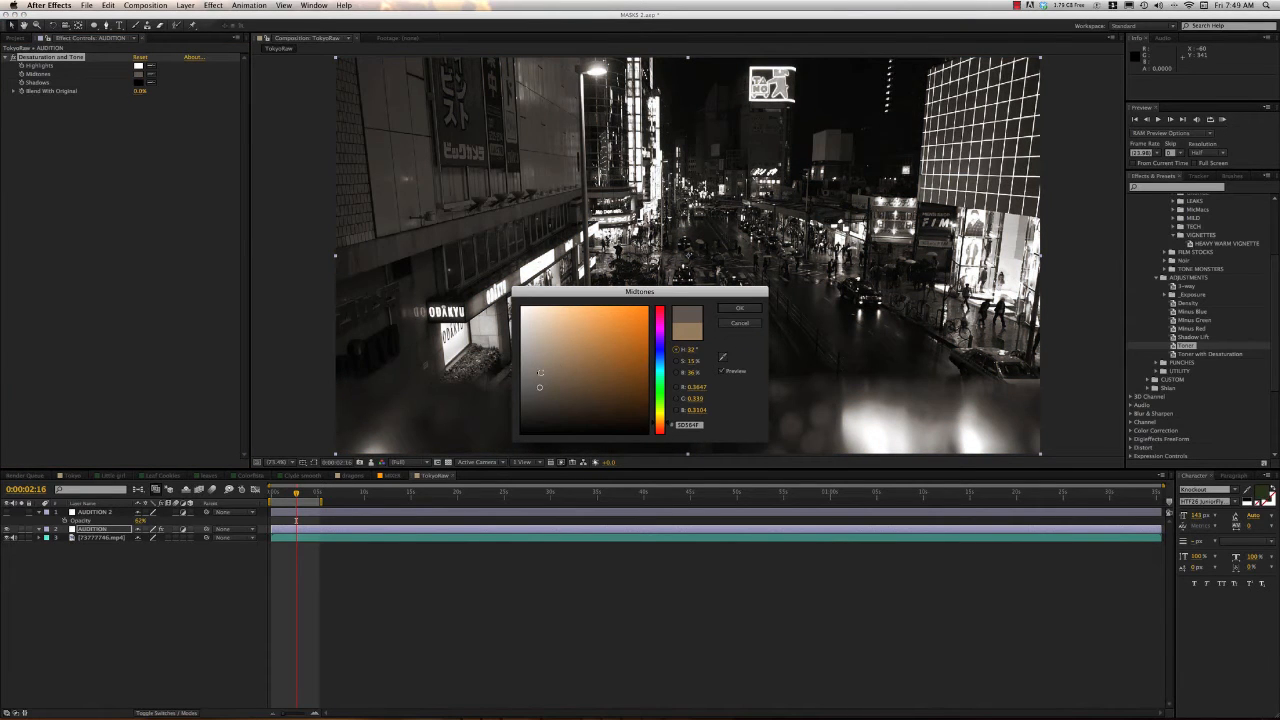
pyautogui.click(542, 373)
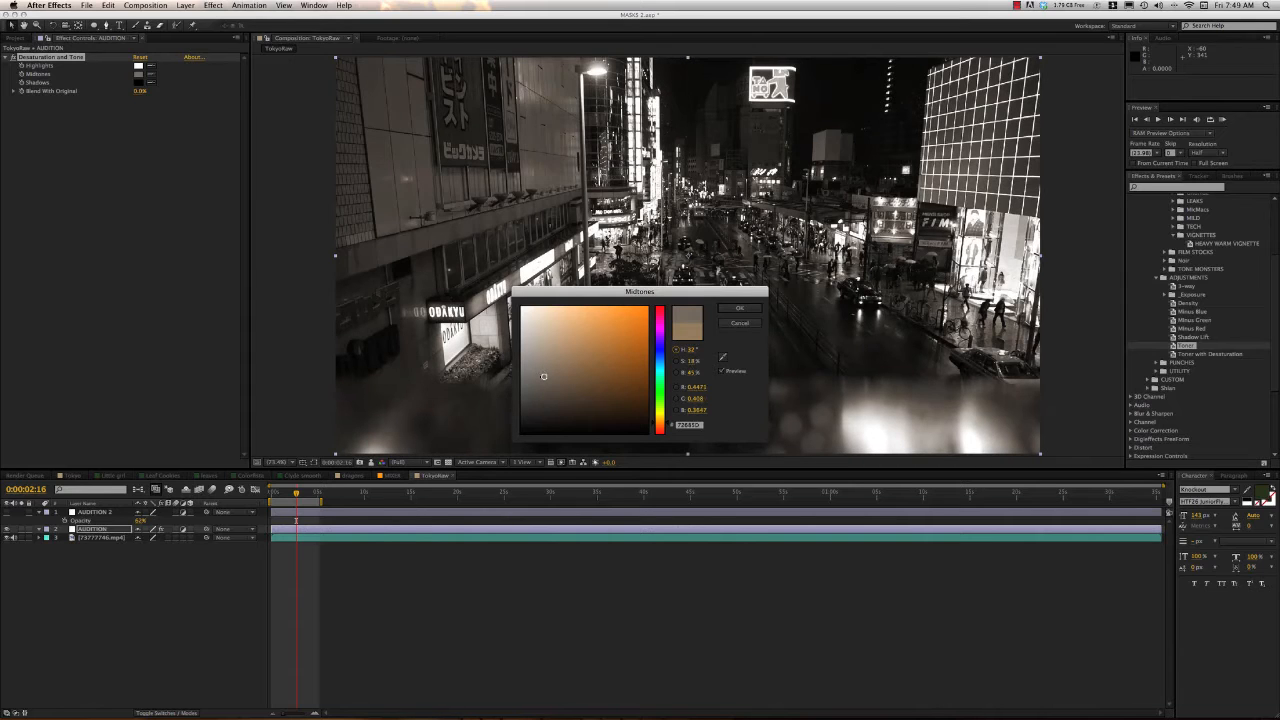
pyautogui.click(739, 308)
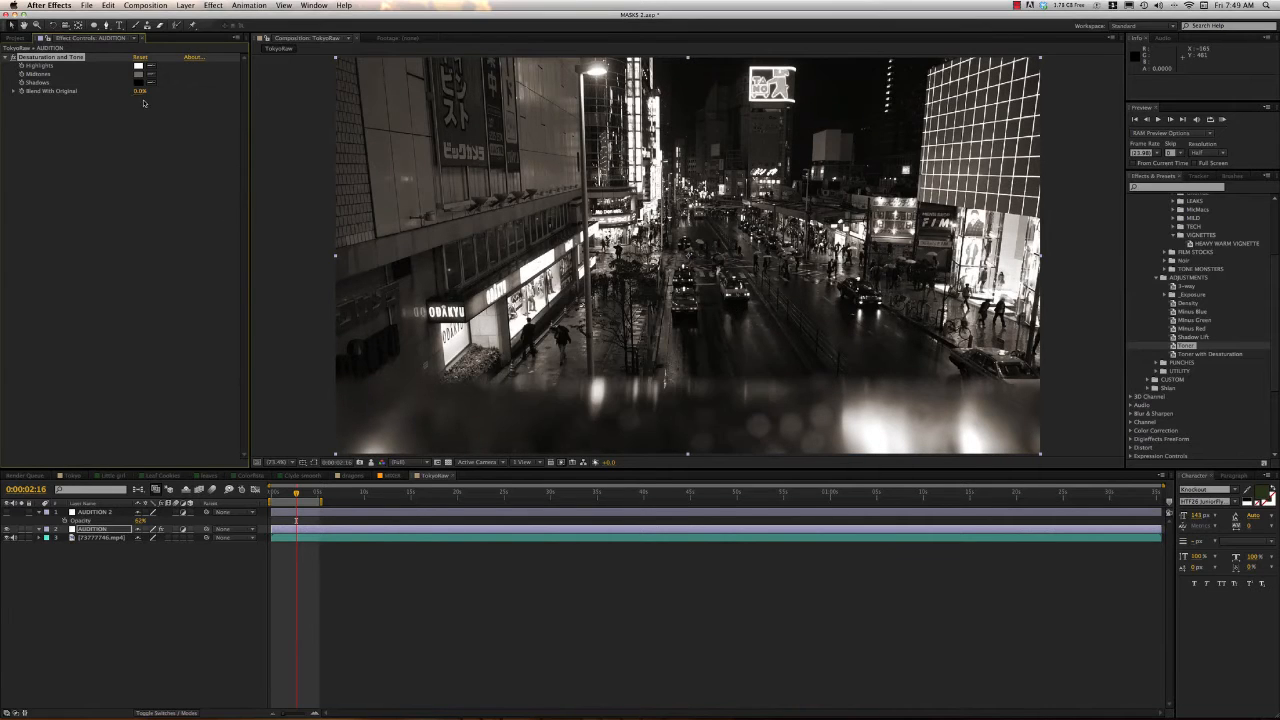
# Try a higher Blend With Original amount on the Desaturation and Tone effect, and return it to 0.0%
pyautogui.moveTo(133, 91); pyautogui.dragTo(197, 91)
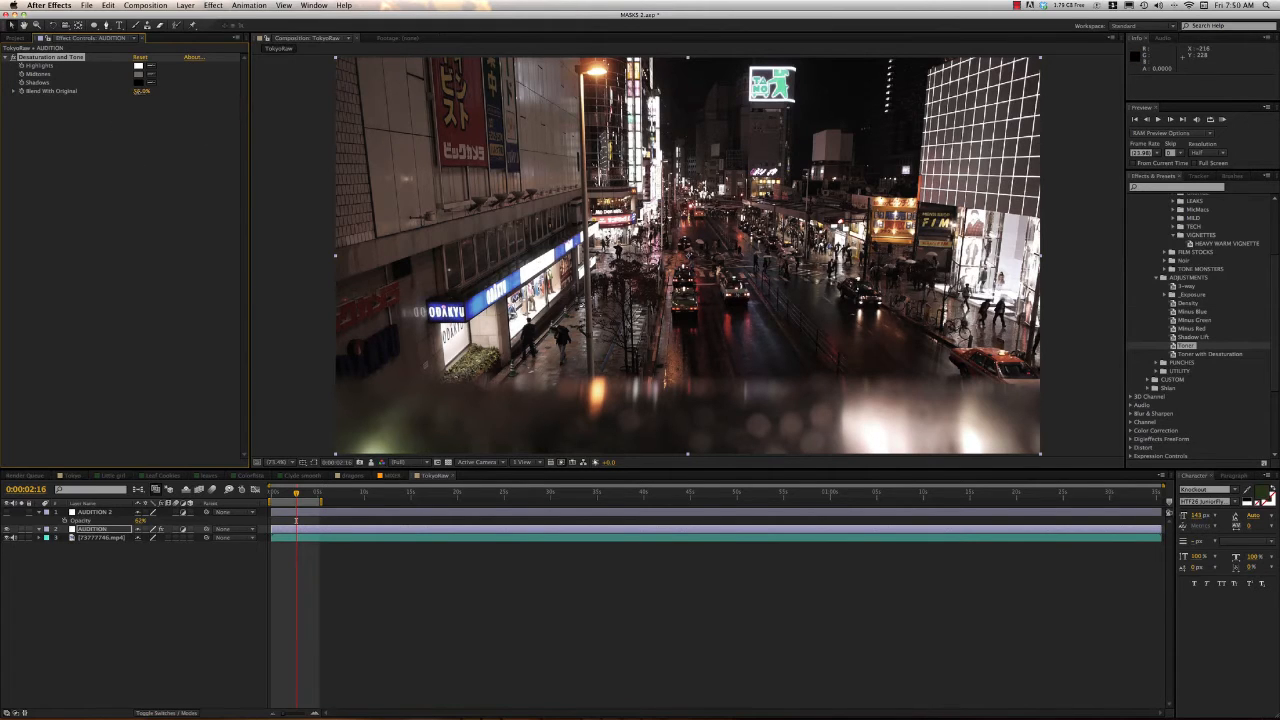
pyautogui.moveTo(154, 91); pyautogui.dragTo(115, 95)
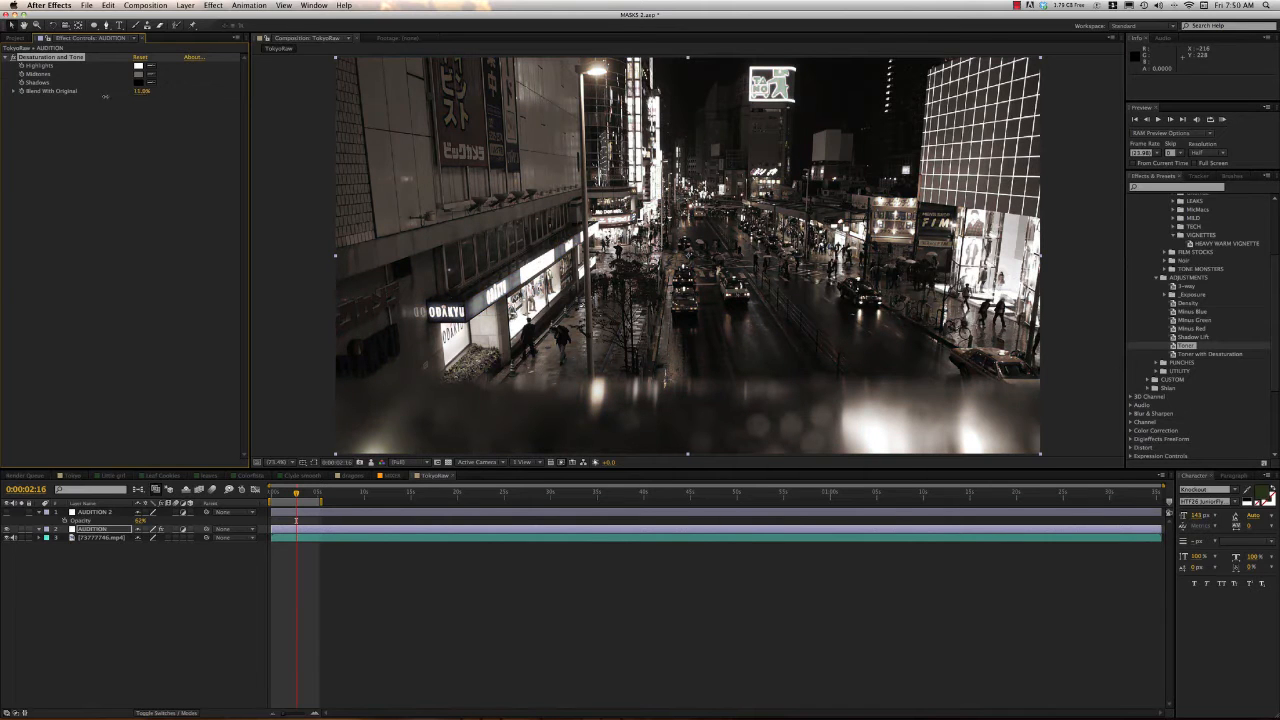
# Reveal the AUDITION layer's opacity and lower it to blend the toned look with the original footage
pyautogui.click(322, 528)
pyautogui.press('t')
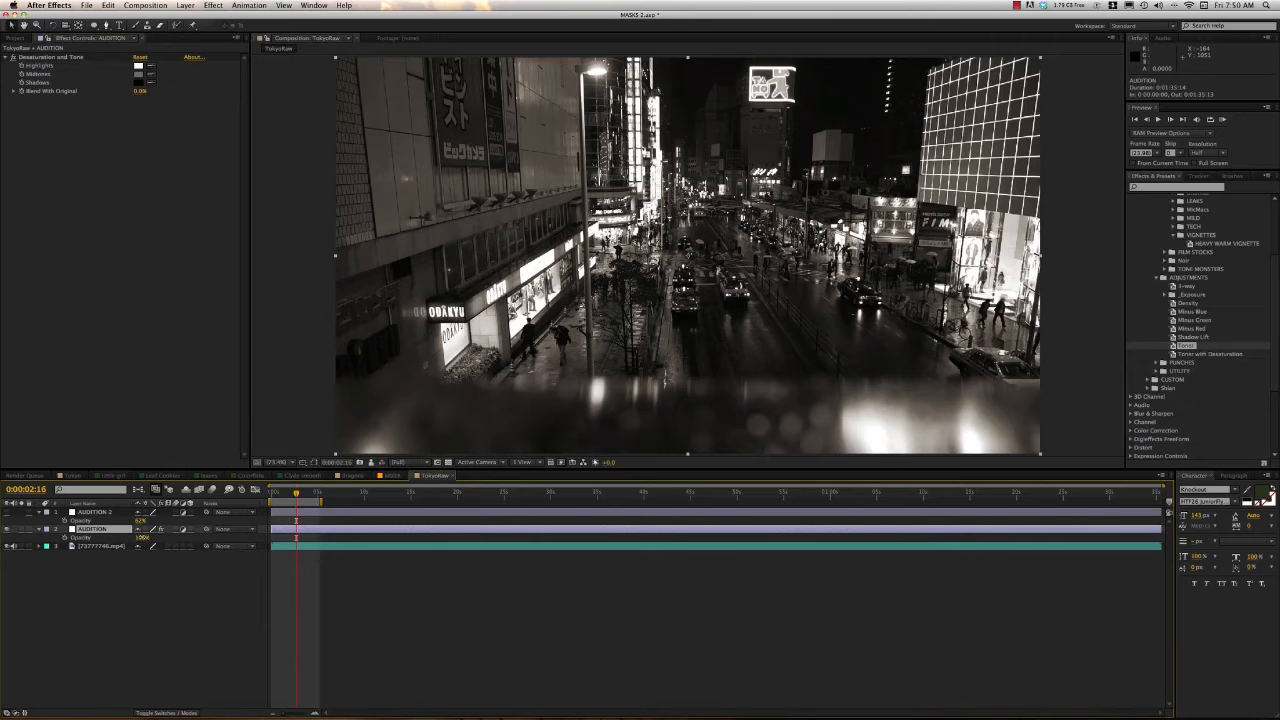
pyautogui.moveTo(142, 537); pyautogui.dragTo(129, 538)
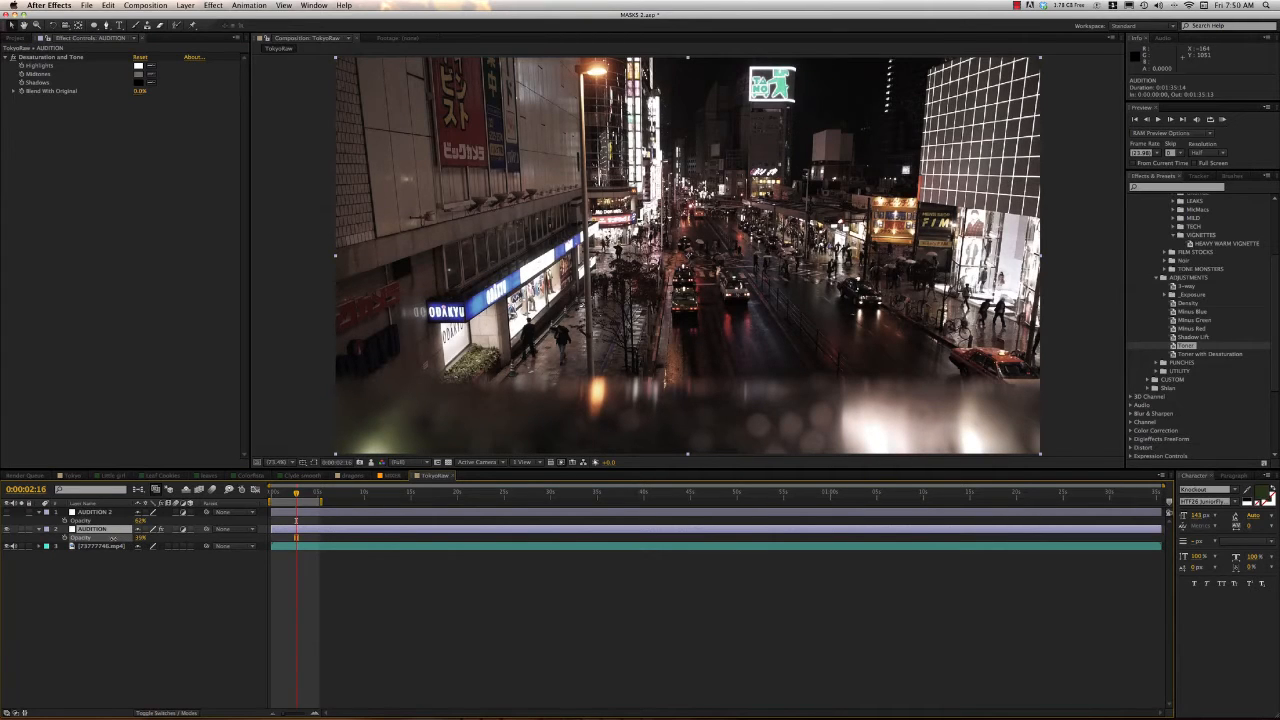
pyautogui.press('Return')
# Expand the PUNCHES preset folder and delete the Desaturation and Tone effect from the AUDITION layer
pyautogui.click(1228, 355)
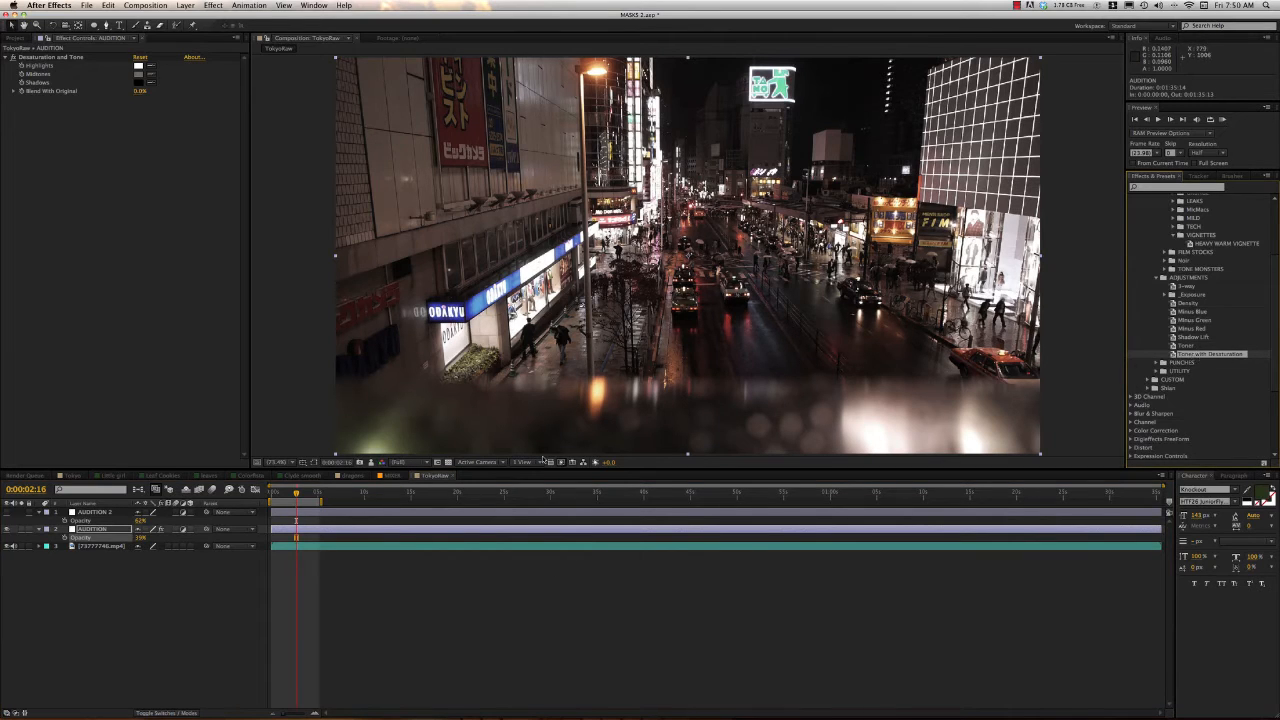
pyautogui.scroll(-5, 1277, 290)
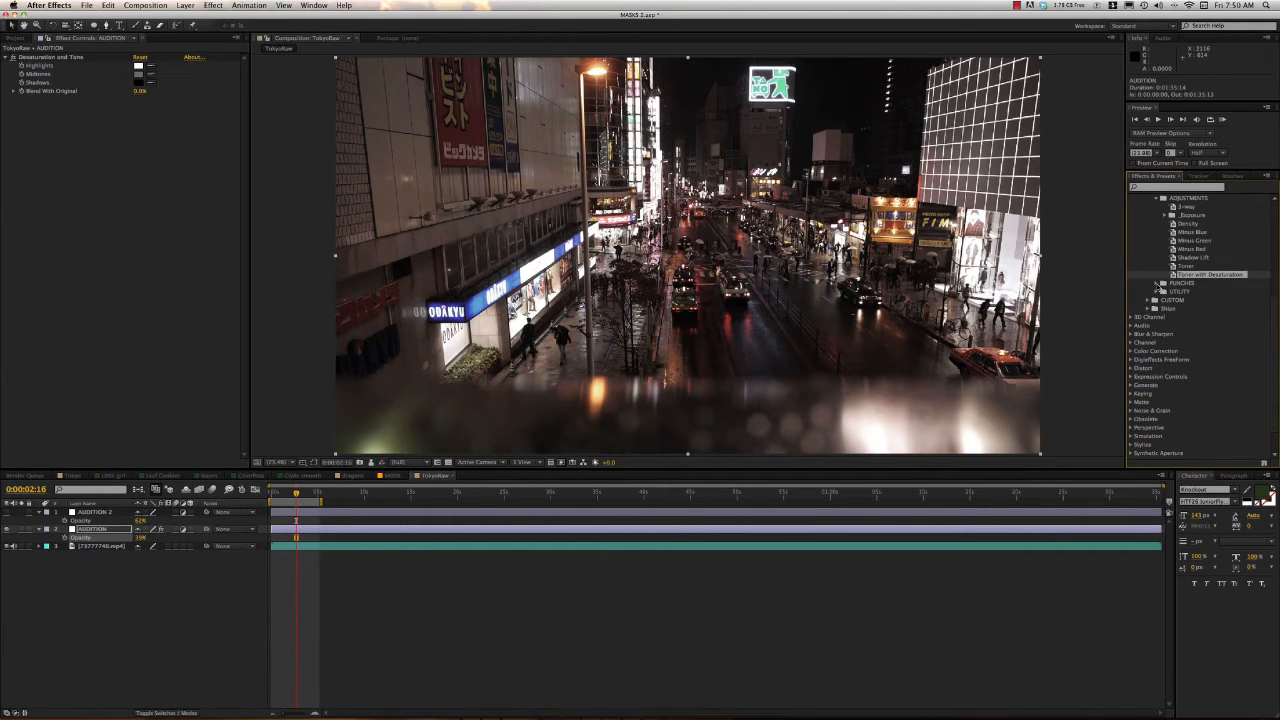
pyautogui.click(1158, 283)
pyautogui.click(335, 515)
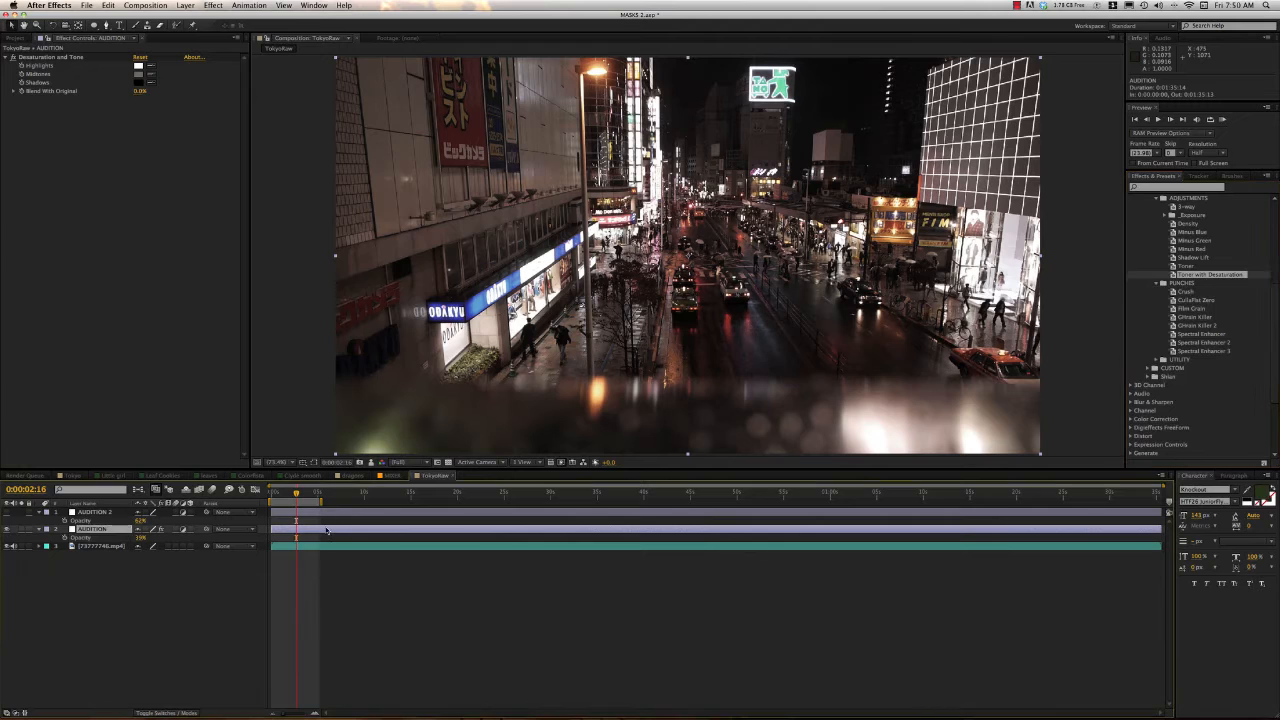
pyautogui.click(114, 157)
pyautogui.press('super+a')
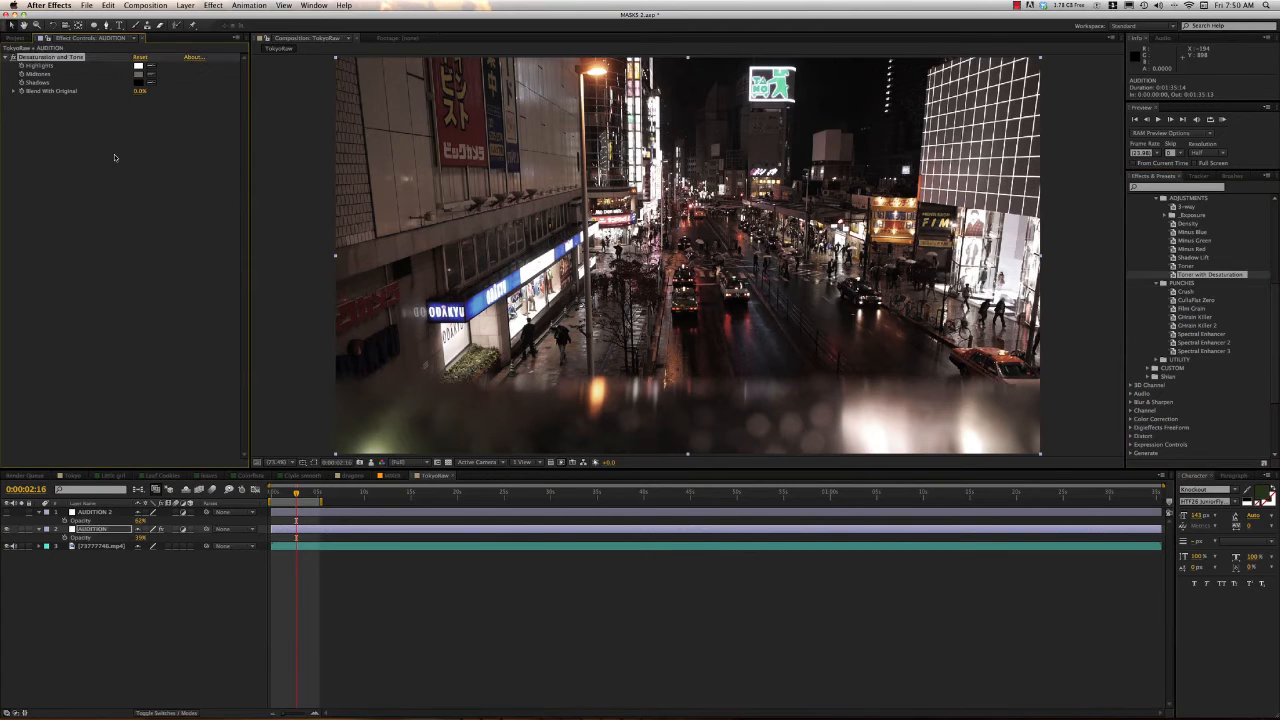
pyautogui.press('Delete')
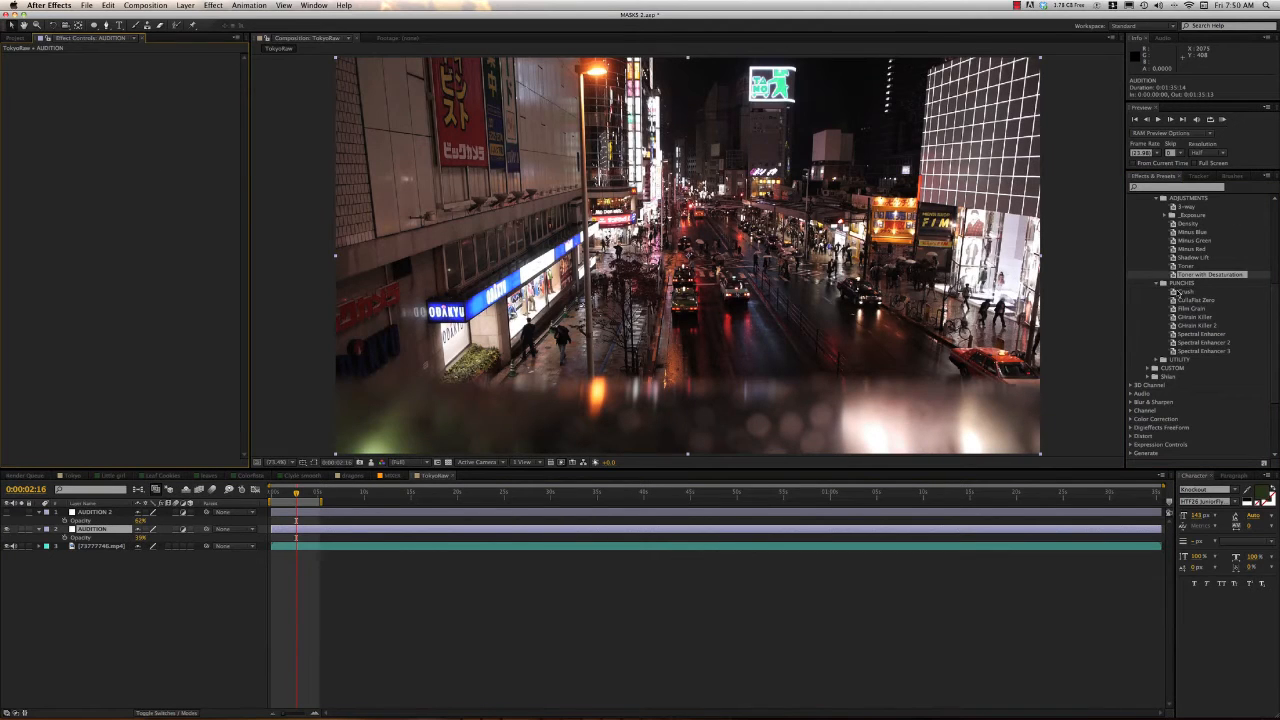
# Apply the Crush preset to the AUDITION layer and raise the layer's opacity to 100%
pyautogui.scroll(-1, 1266, 293)
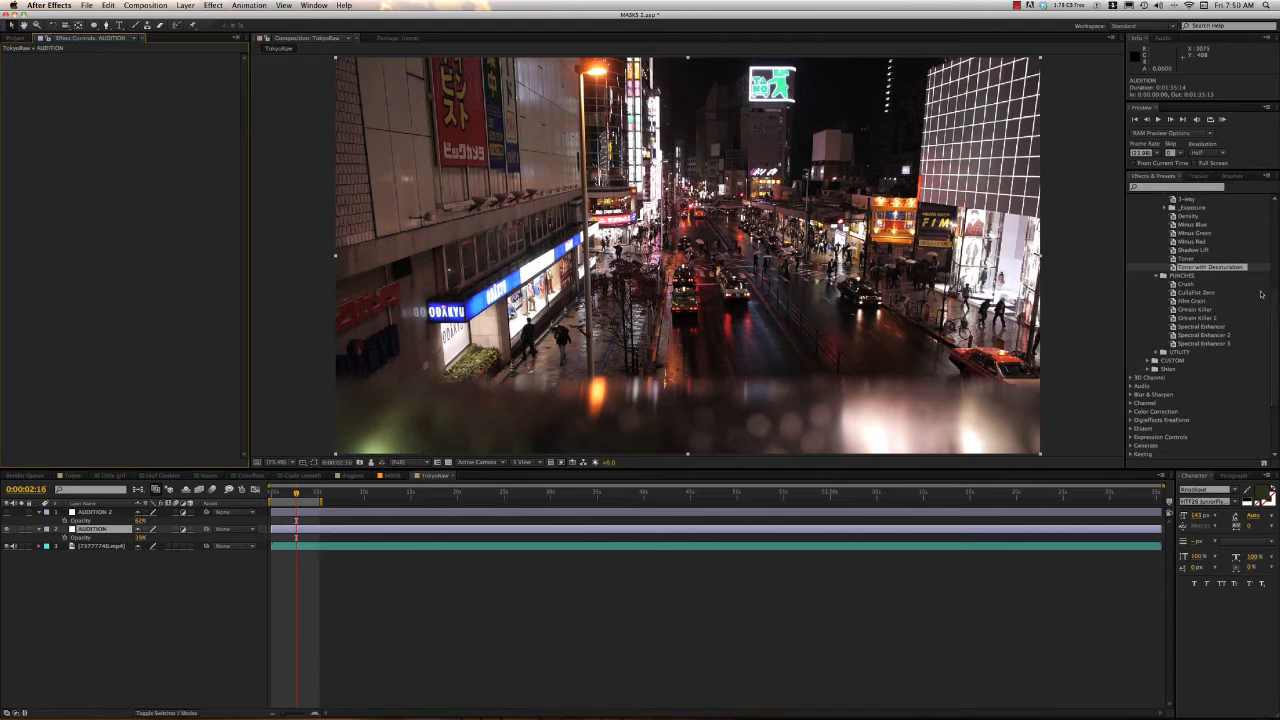
pyautogui.doubleClick(1185, 285)
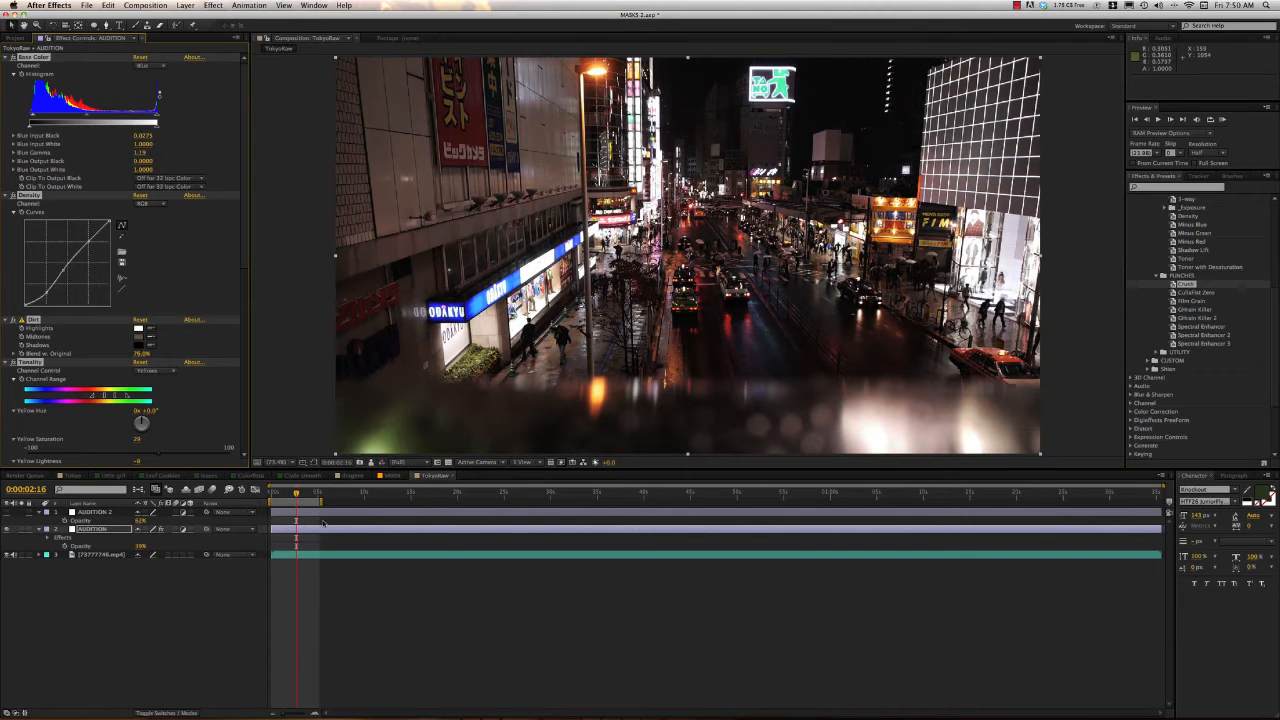
pyautogui.moveTo(141, 546); pyautogui.dragTo(391, 537)
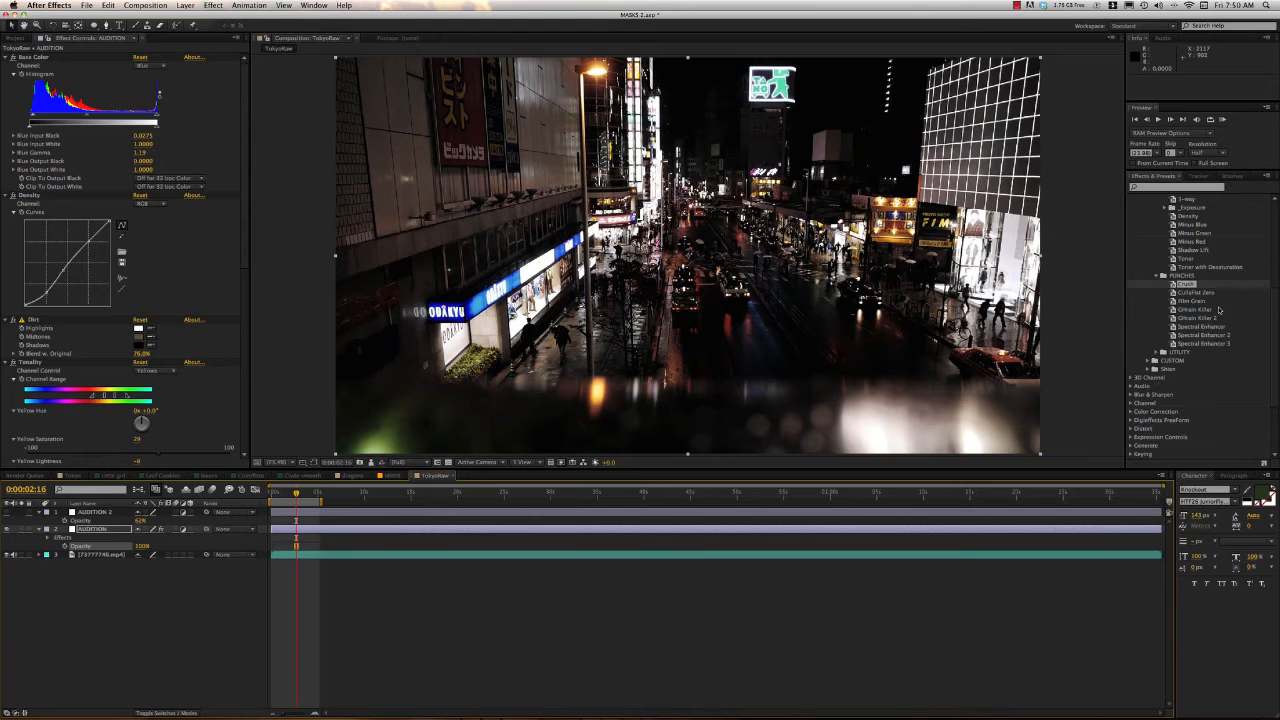
# Delete all of the Crush preset's effects from the AUDITION layer
pyautogui.click(205, 400)
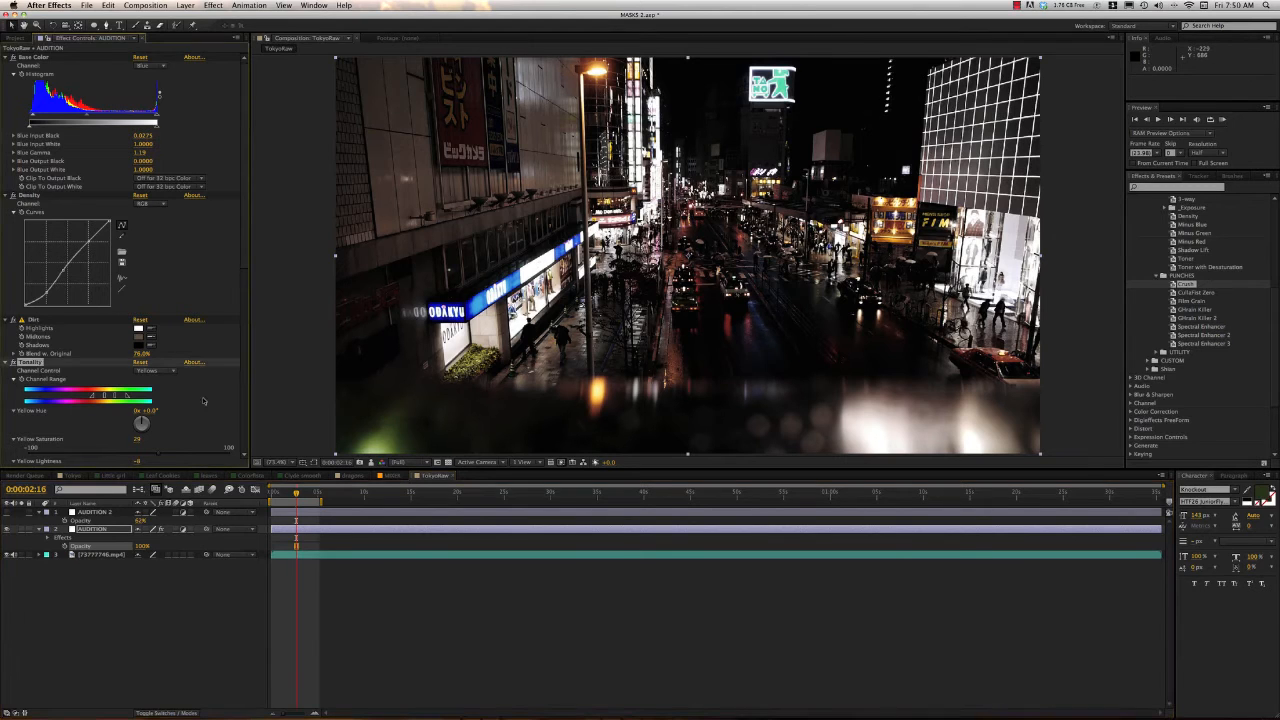
pyautogui.press('super+a')
pyautogui.press('Delete')
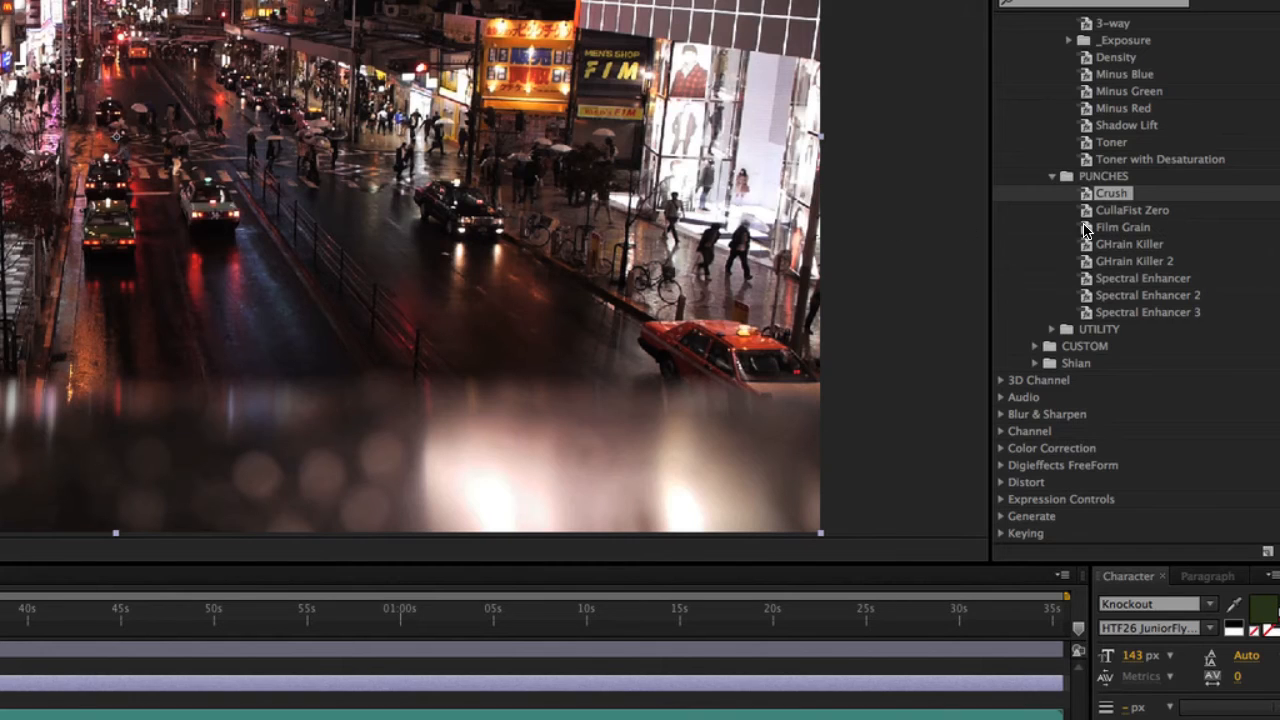
# Try the Spectral Enhancer, Spectral Enhancer 2 and Spectral Enhancer 3 presets on the AUDITION layer one at a time, undoing each before the next
pyautogui.doubleClick(1140, 285)
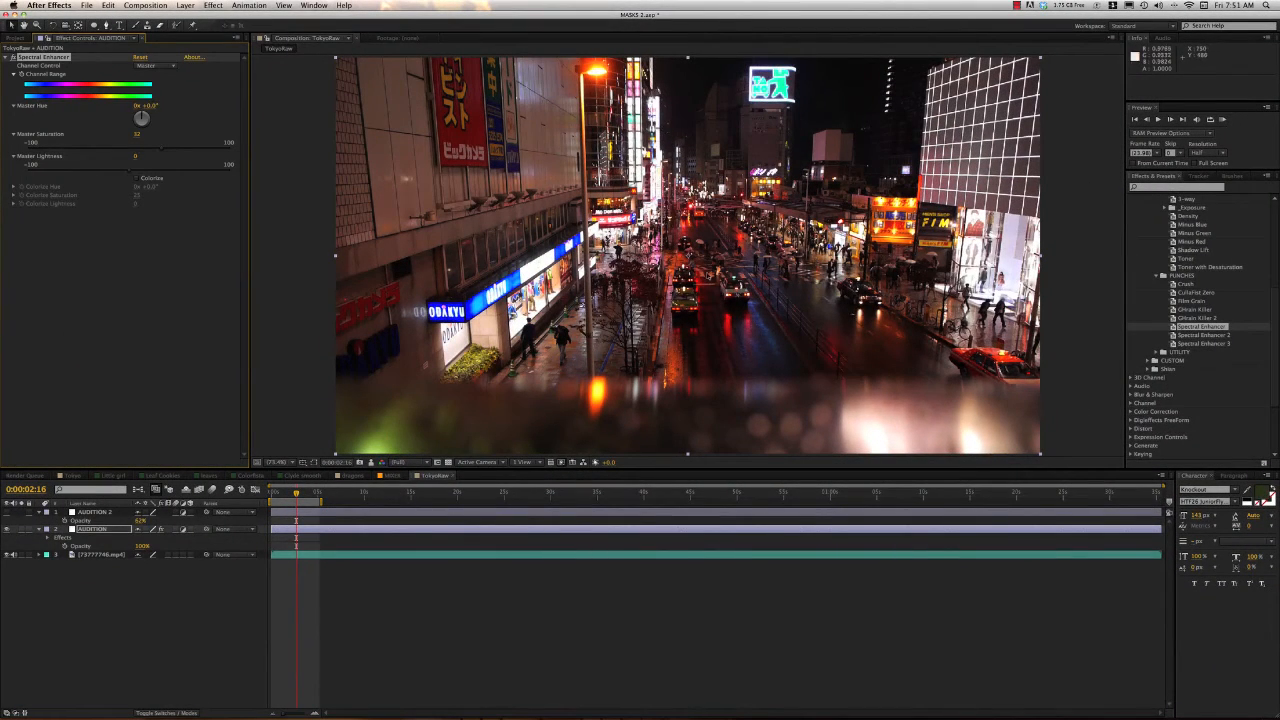
pyautogui.press('super+z')
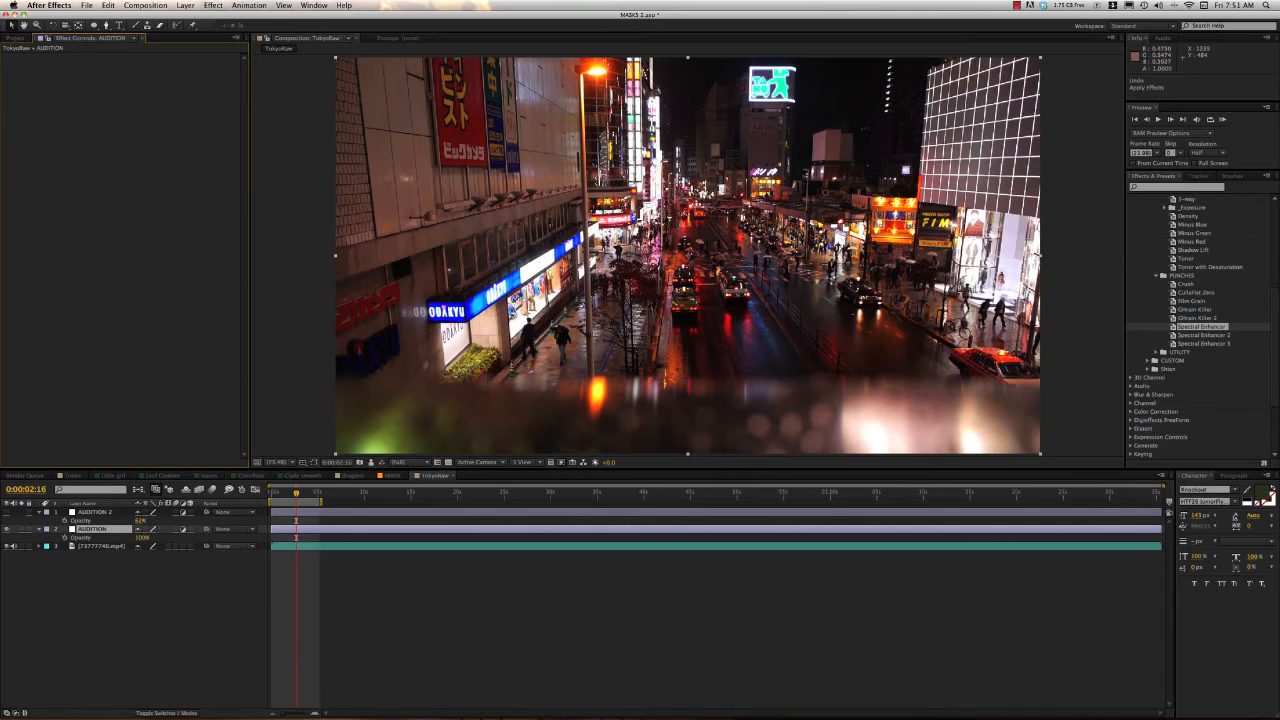
pyautogui.doubleClick(1230, 336)
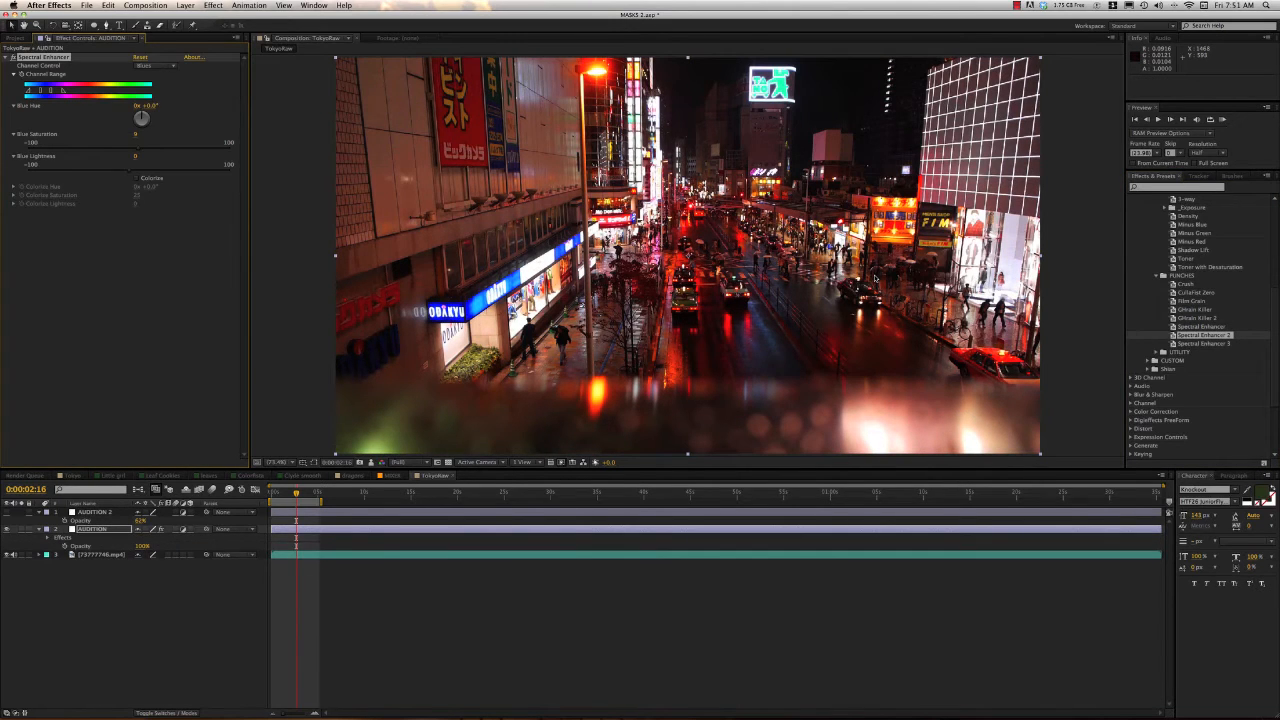
pyautogui.press('super+z')
pyautogui.doubleClick(1210, 343)
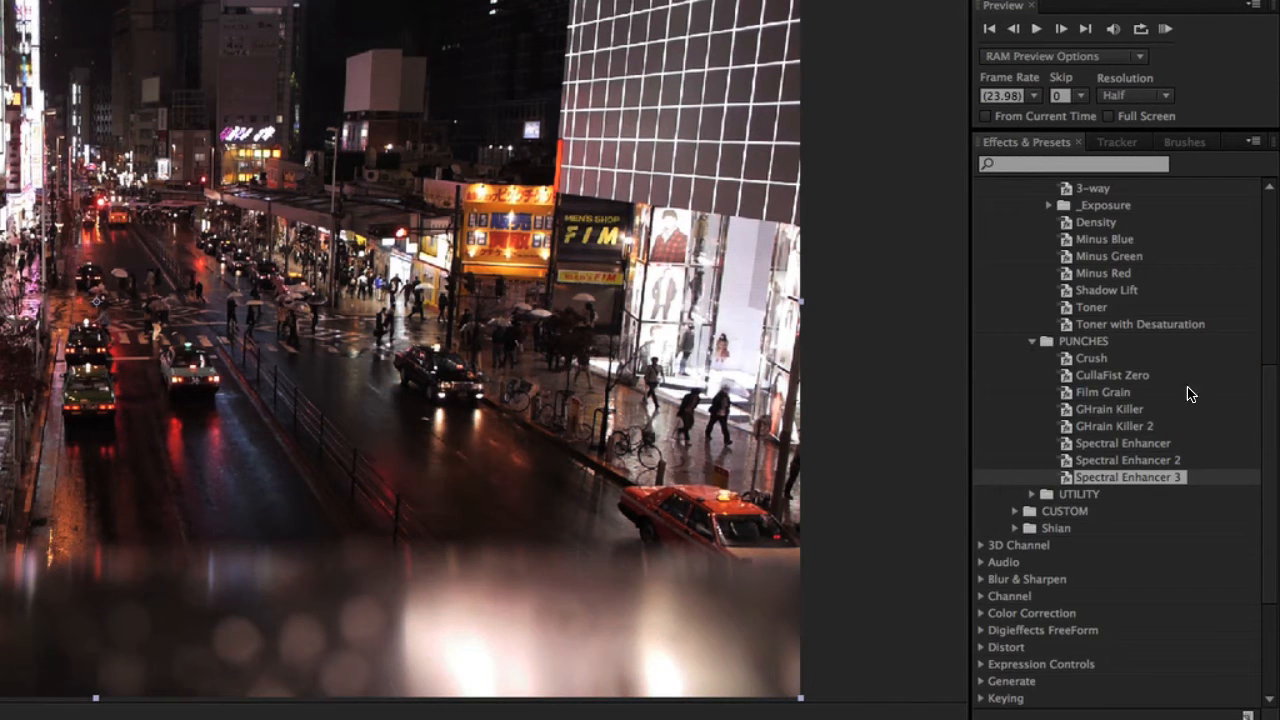
# Try the CullaFist Zero preset on the AUDITION layer, remove its effects and deselect the layer
pyautogui.doubleClick(1117, 382)
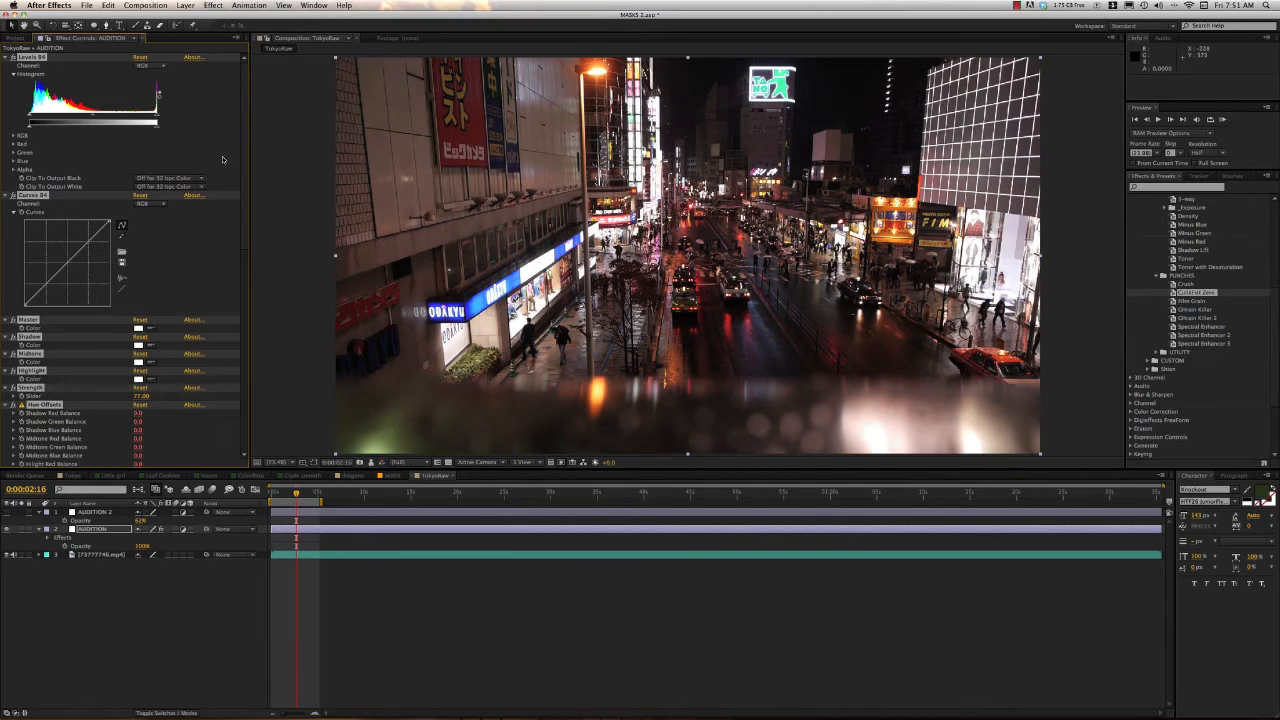
pyautogui.press('Delete')
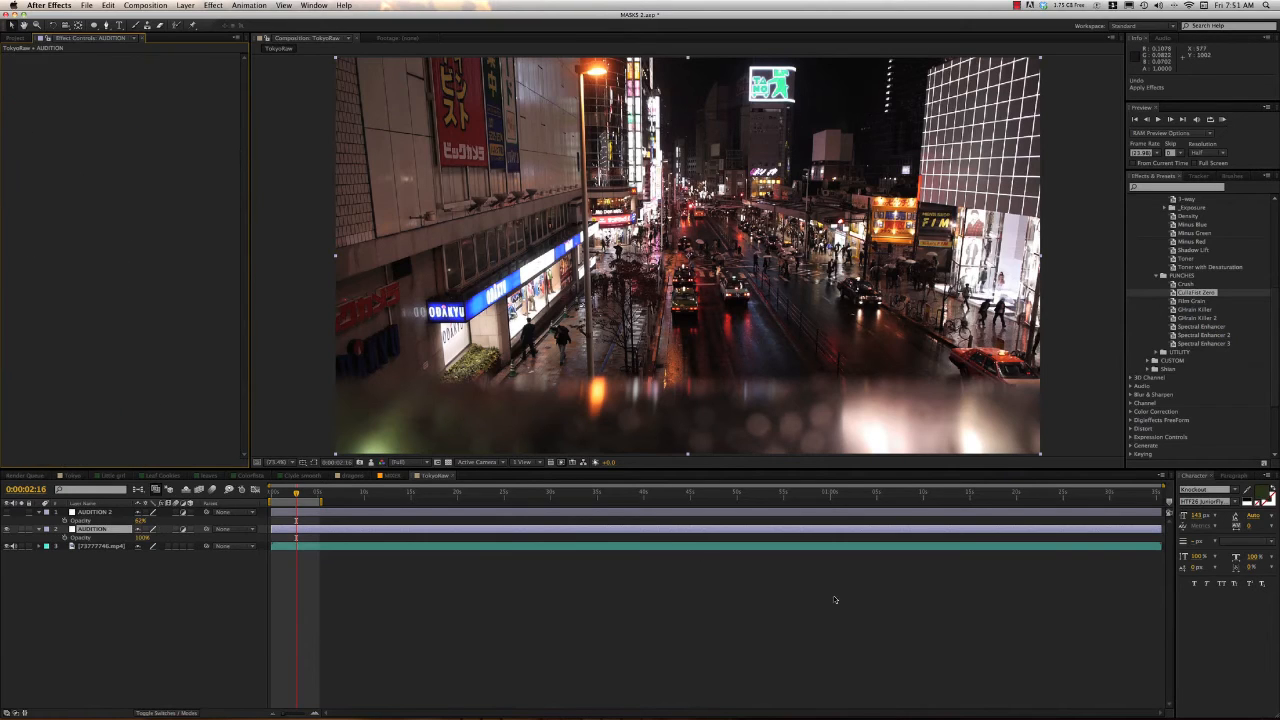
pyautogui.click(833, 597)
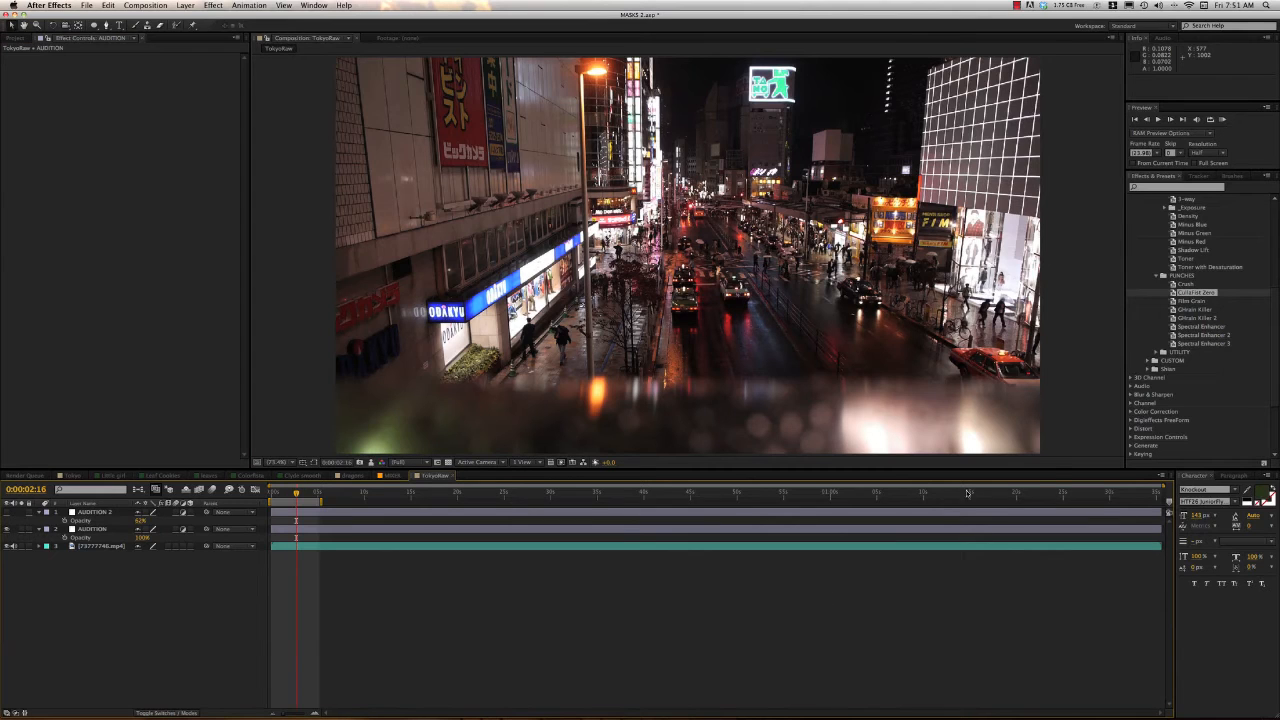
# Collapse the PUNCHES folder, expand UTILITY and apply the mixer preset to the AUDITION layer
pyautogui.click(1158, 276)
pyautogui.click(1157, 285)
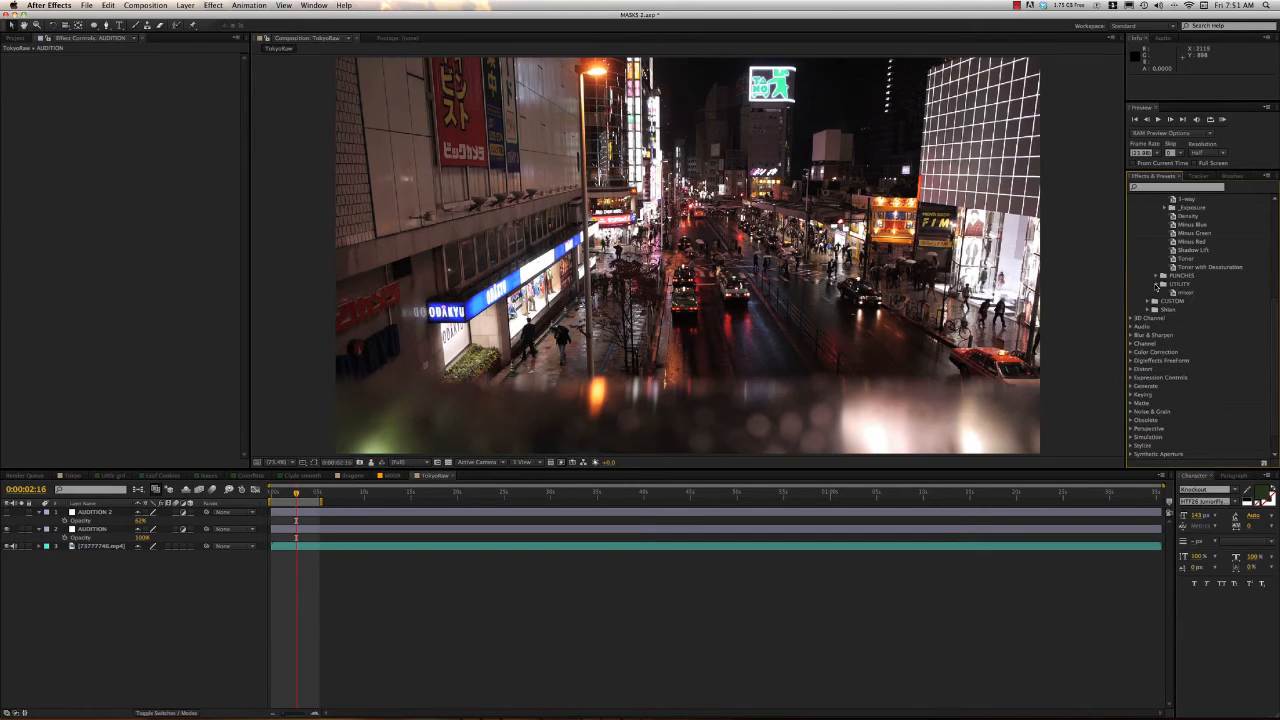
pyautogui.moveTo(1182, 292); pyautogui.dragTo(532, 365)
pyautogui.moveTo(102, 83); pyautogui.dragTo(102, 83)
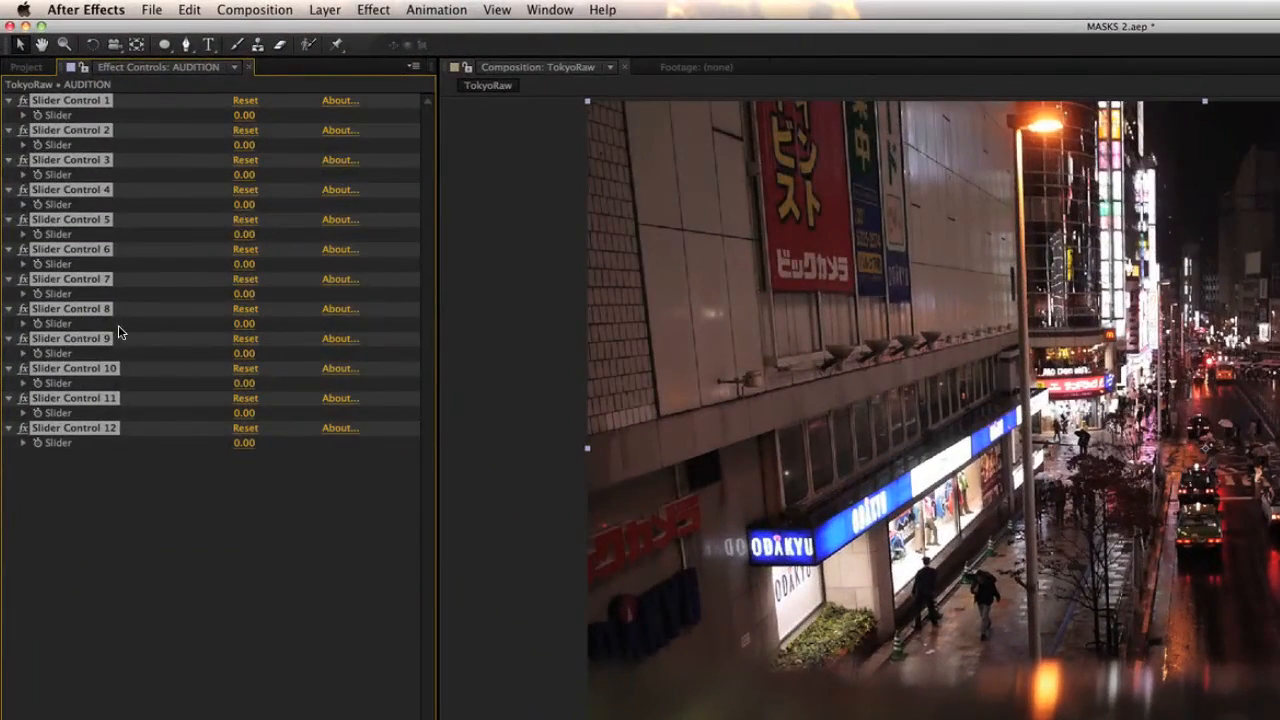
pyautogui.click(127, 565)
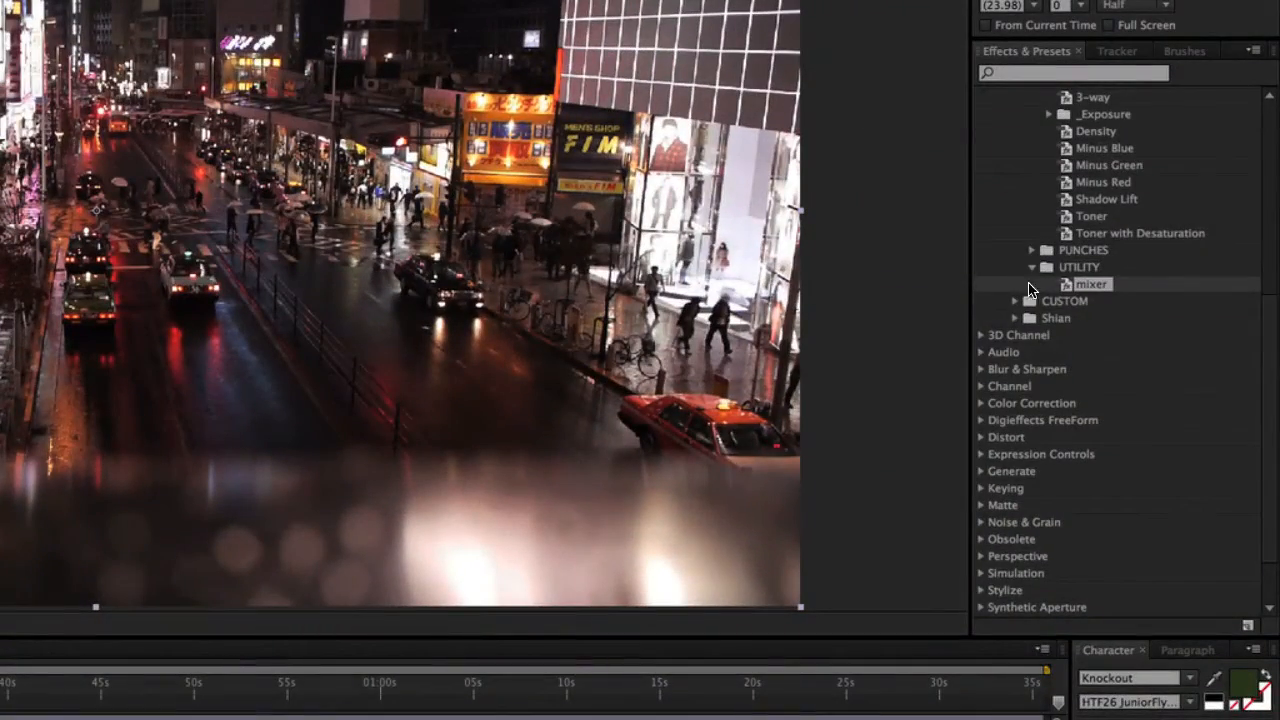
# Select all twelve Slider Control effects on the AUDITION layer and start saving them as an animation preset
pyautogui.moveTo(1270, 314); pyautogui.dragTo(1277, 154)
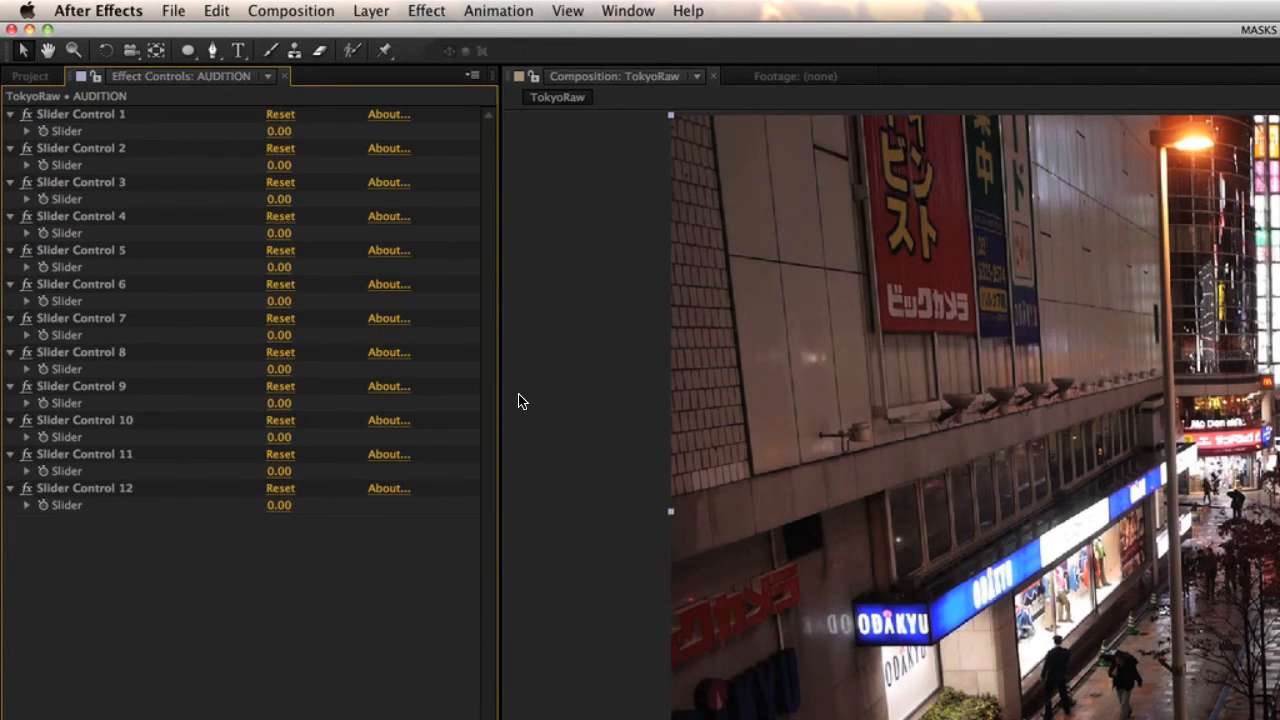
pyautogui.click(143, 490)
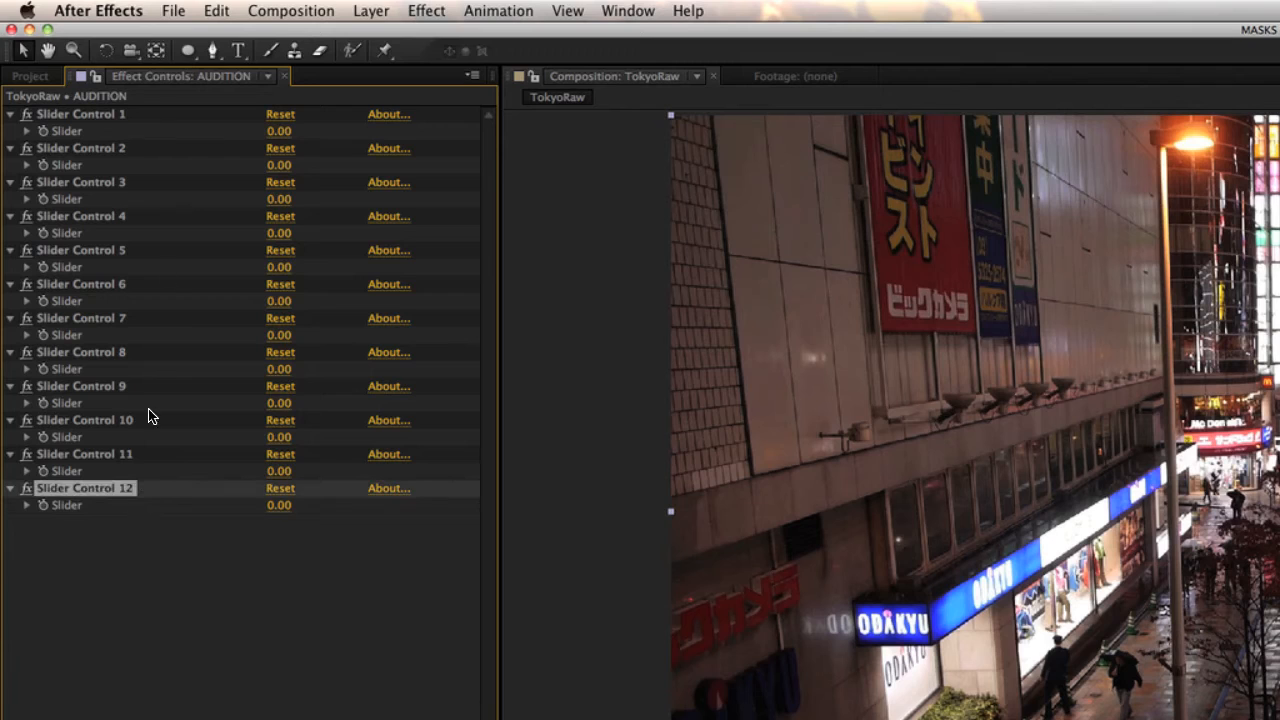
pyautogui.keyDown('shift'); pyautogui.click(147, 119); pyautogui.keyUp('shift')
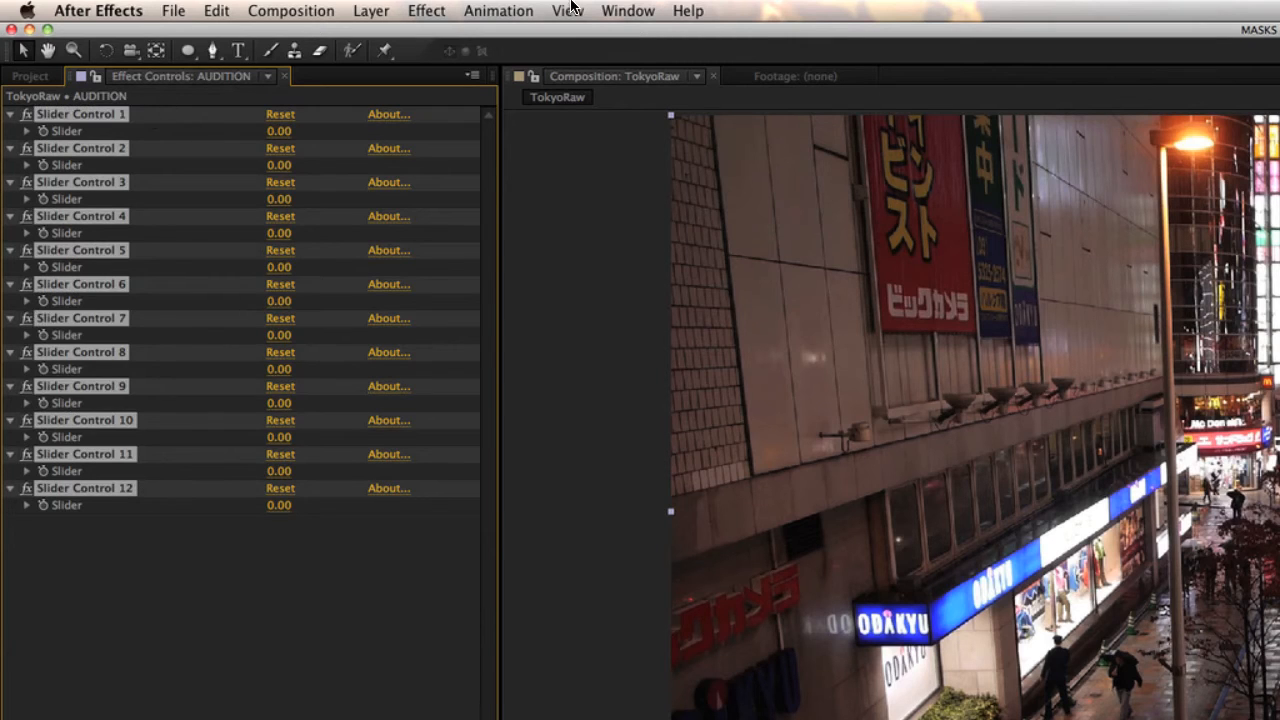
pyautogui.click(498, 11)
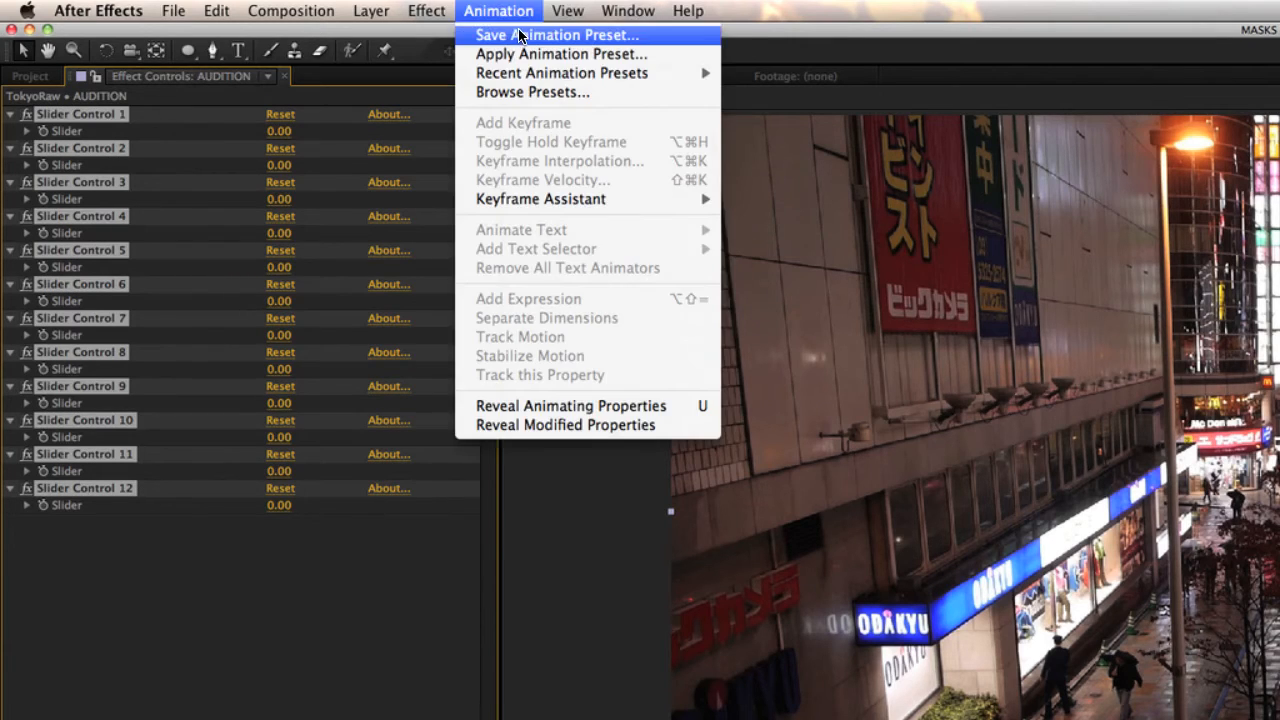
pyautogui.click(522, 38)
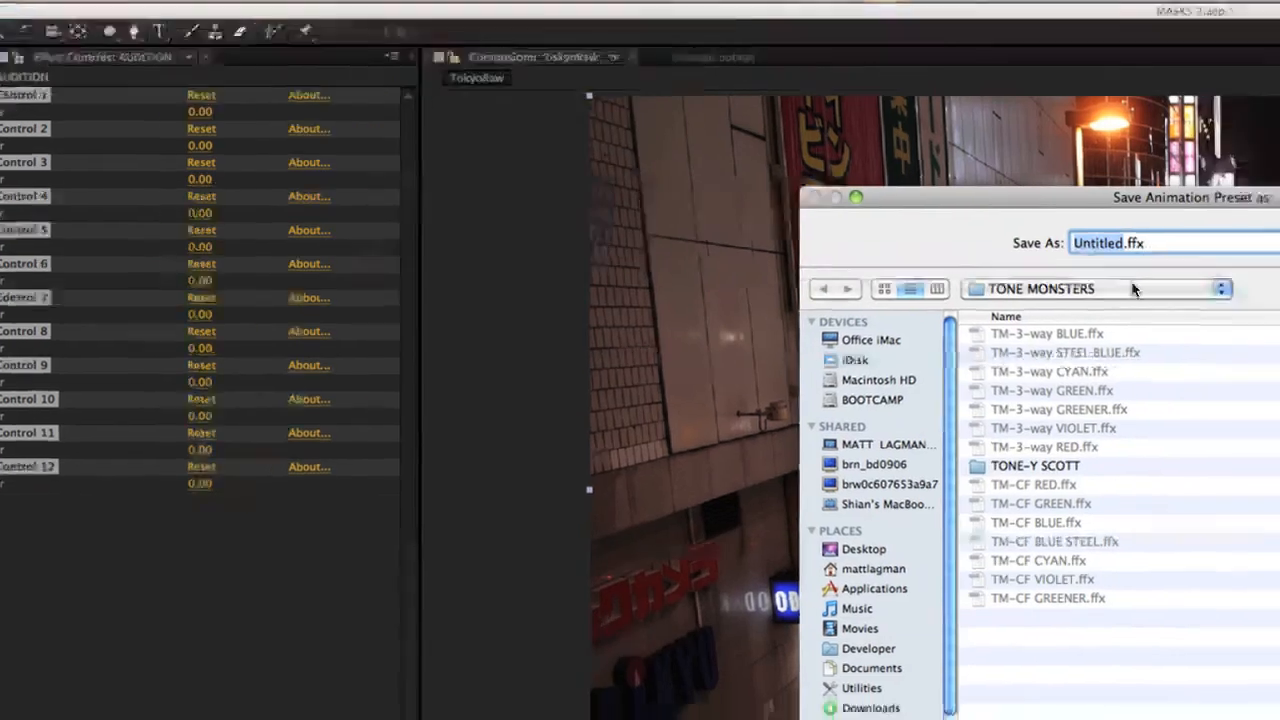
# Browse the save location up through the __ColorGHear Toolkit__ folder to User Presets, and cancel without saving the preset
pyautogui.click(1125, 309)
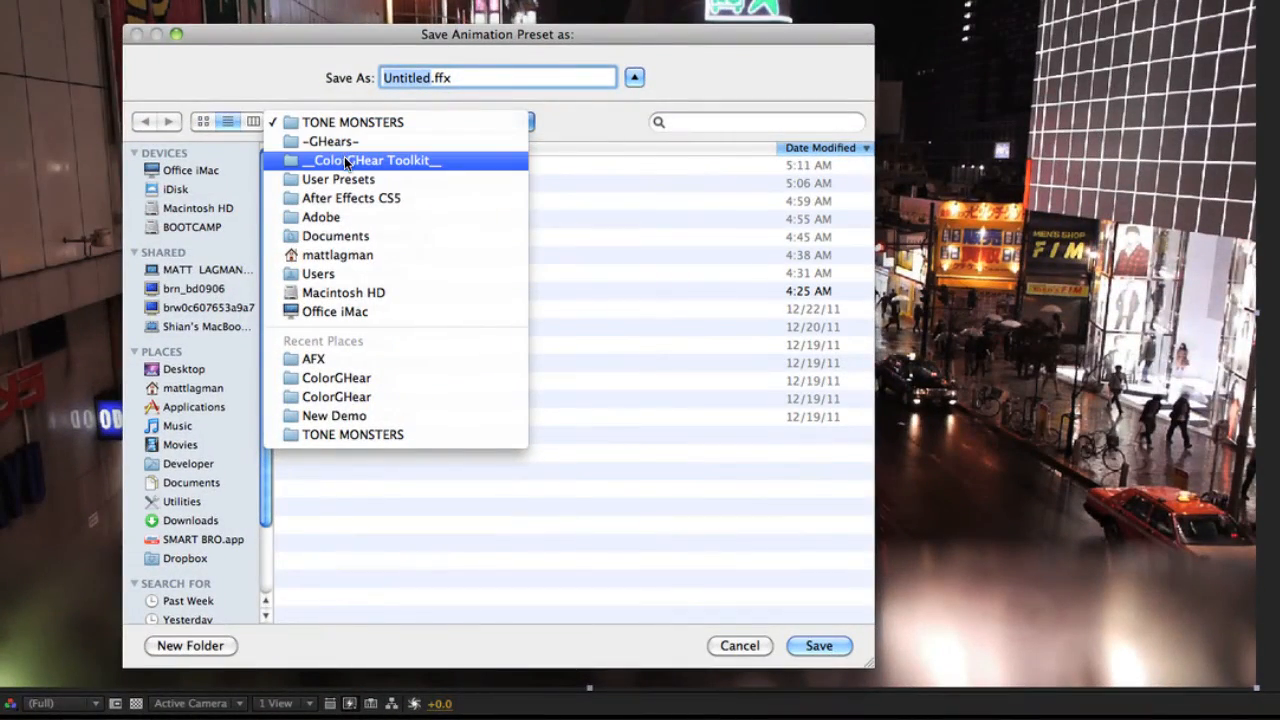
pyautogui.click(342, 160)
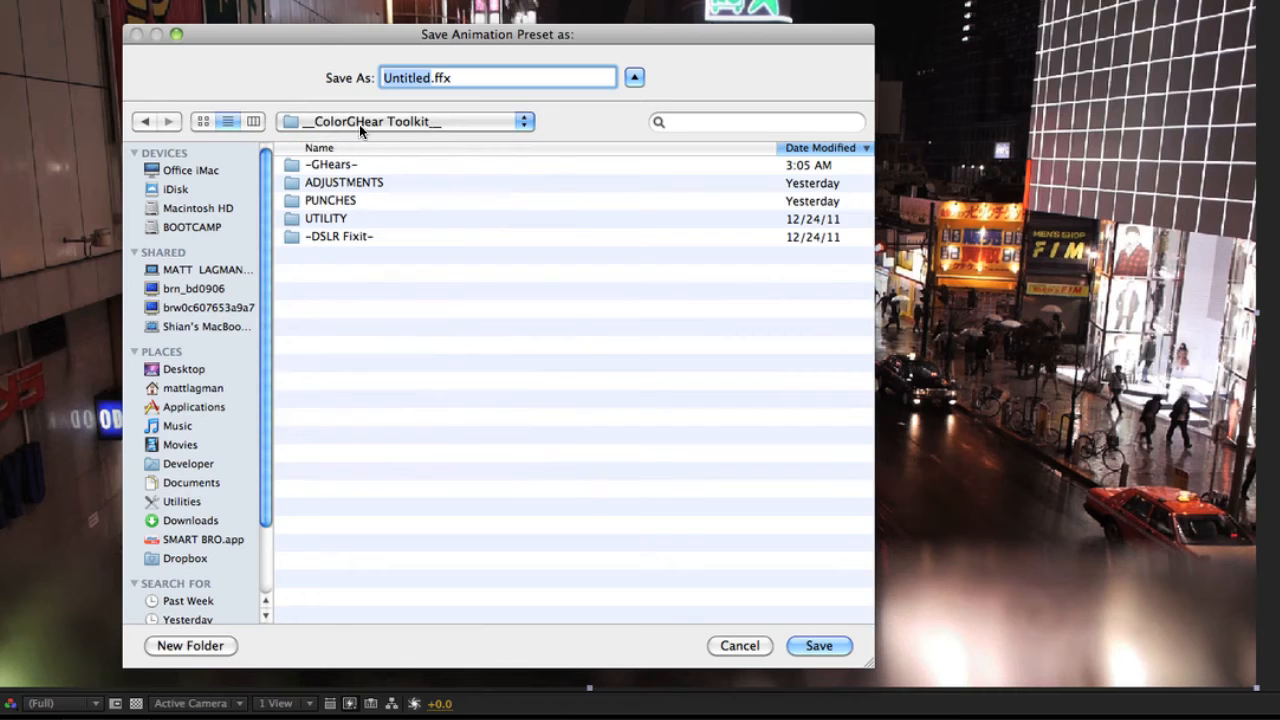
pyautogui.click(438, 126)
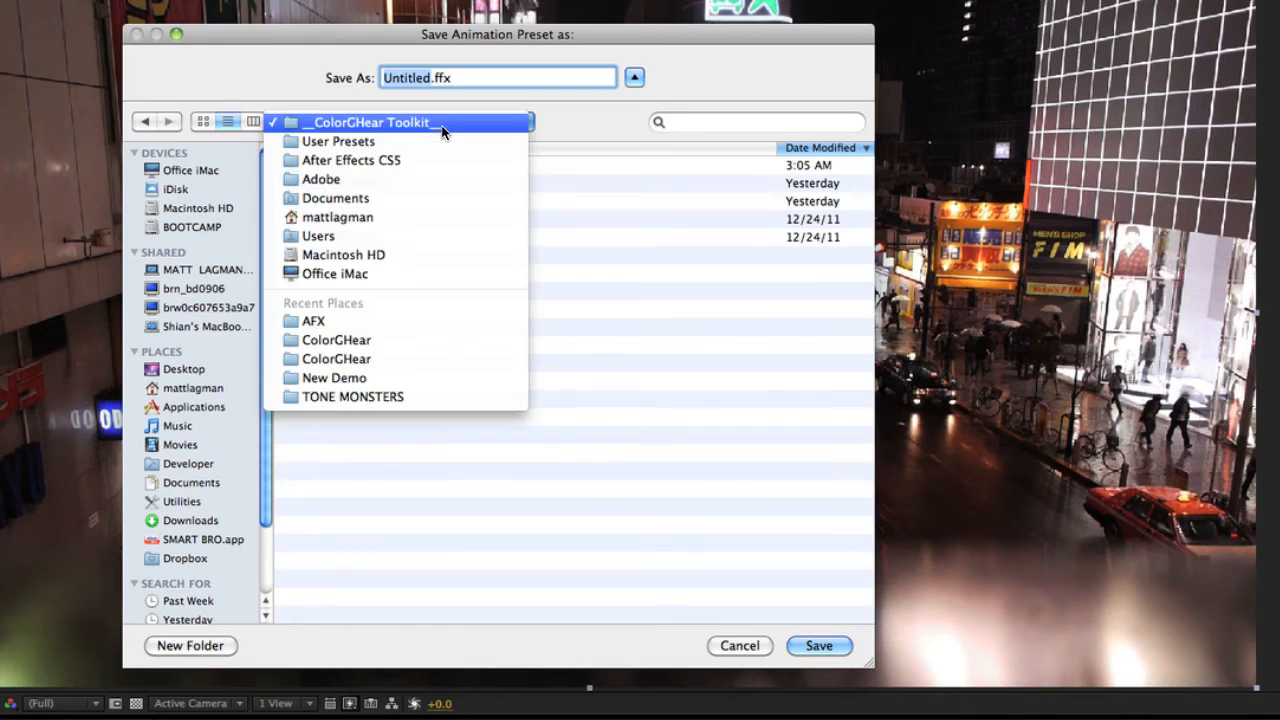
pyautogui.click(433, 141)
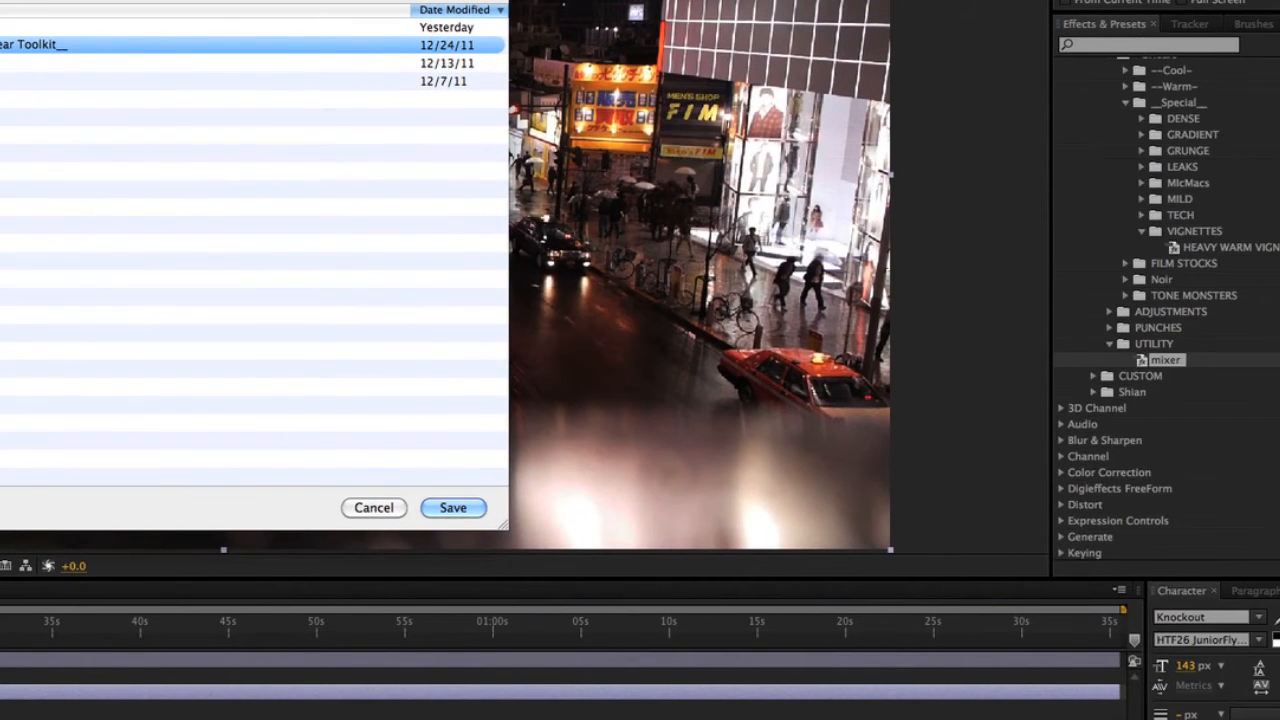
pyautogui.click(372, 510)
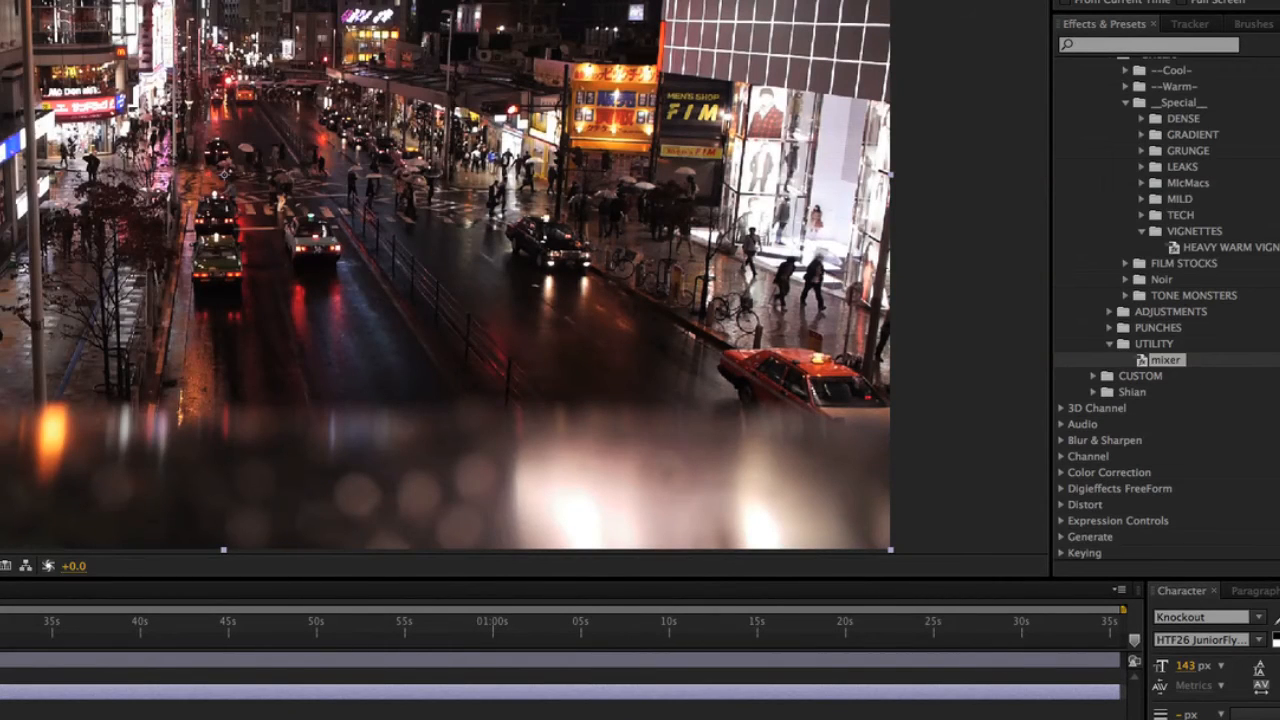
# Apply the ~Original Base~ preset from the FCP folder of ~DSLR Fixit~ to the AUDITION layer and deselect the layer
pyautogui.scroll(3, 1165, 300)
pyautogui.scroll(-6, 1165, 300)
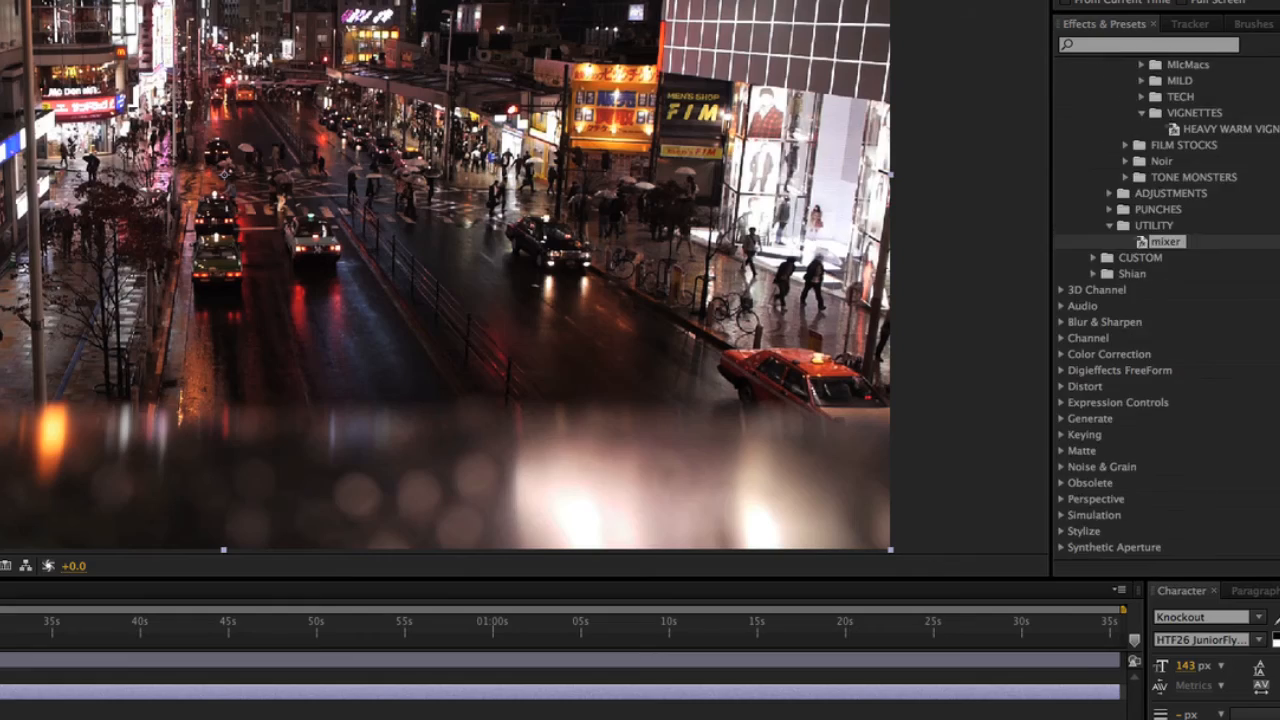
pyautogui.scroll(6, 1165, 300)
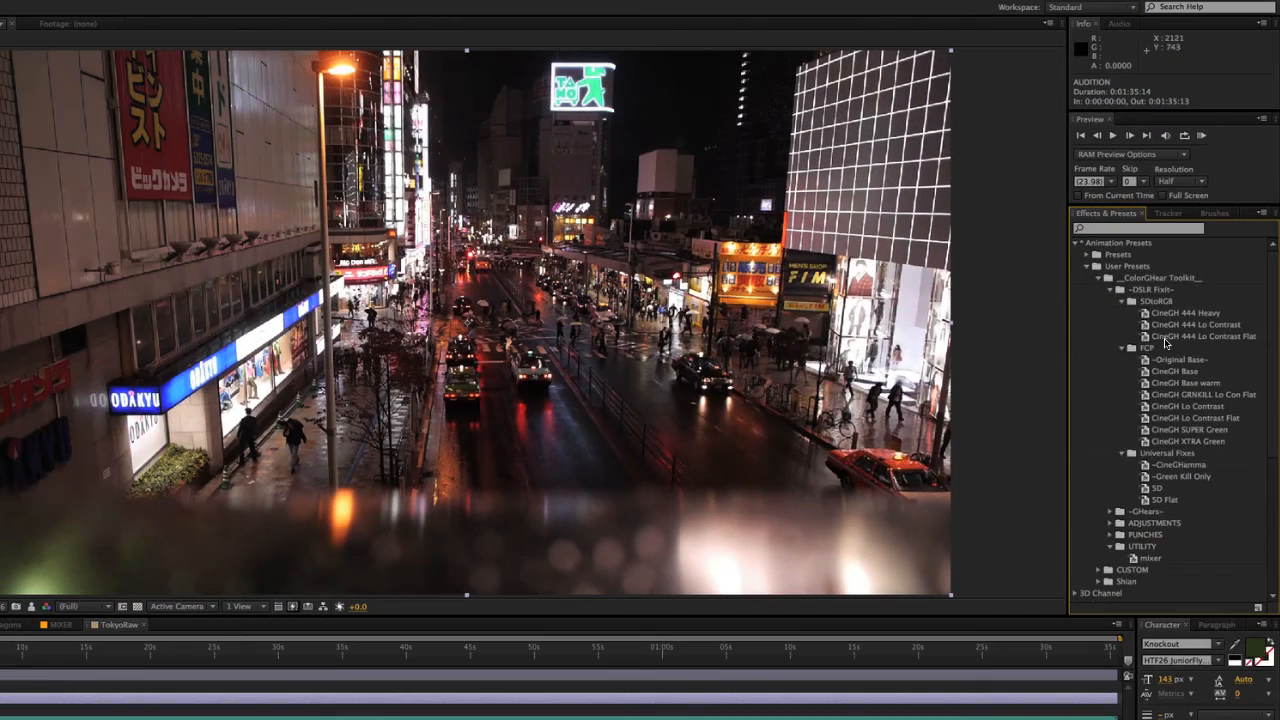
pyautogui.moveTo(1167, 362); pyautogui.dragTo(757, 408)
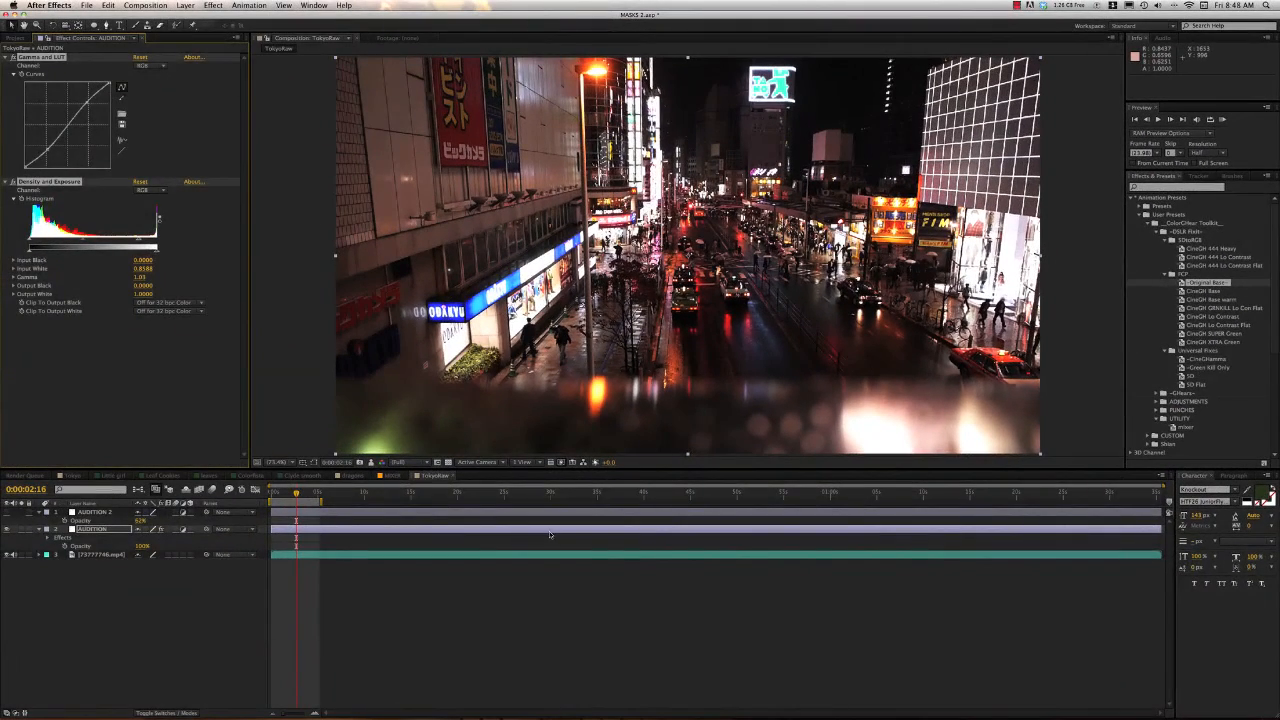
pyautogui.click(563, 581)
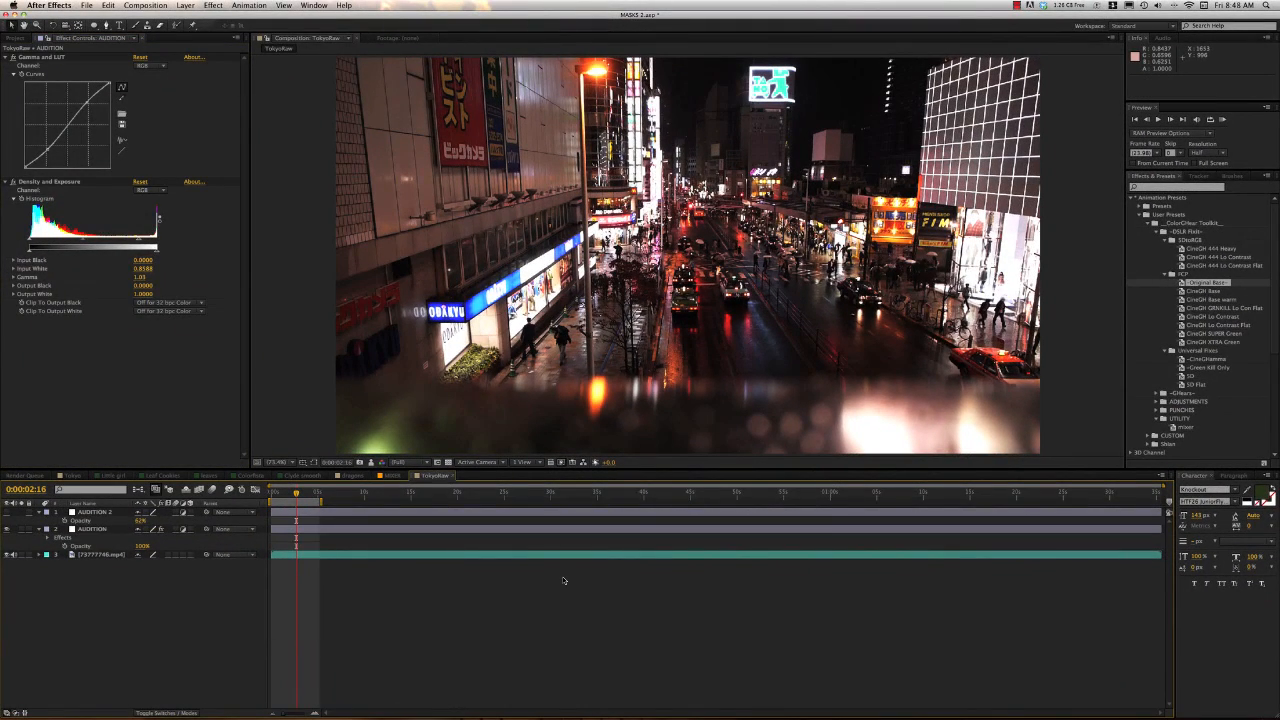